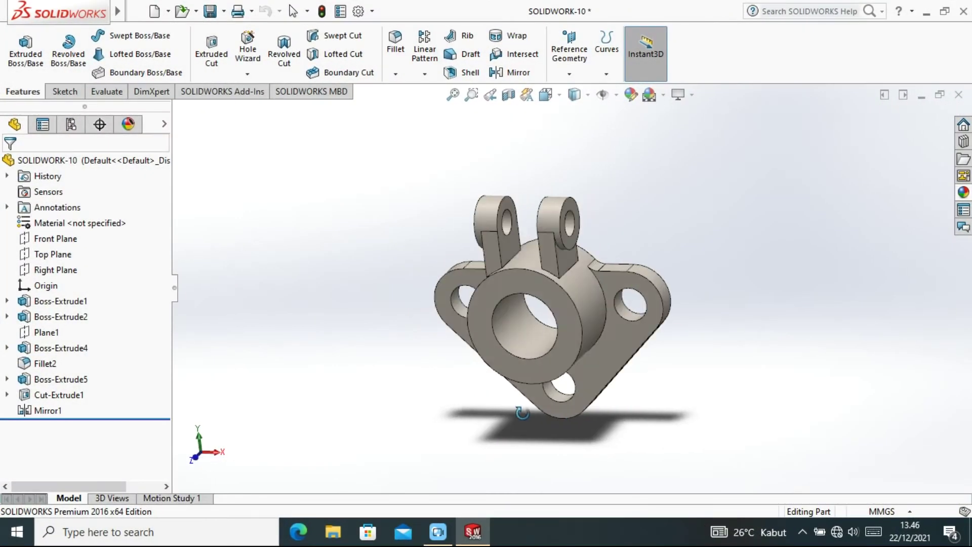
Step: Orbit the finished hub part to show its sides, lugs and boss, then set it to Isometric
mouse_move(522, 412)
middle_mouse_down()
mouse_move(546, 381)
mouse_move(538, 337)
mouse_move(594, 283)
mouse_move(678, 256)
mouse_move(675, 267)
mouse_move(748, 250)
mouse_move(622, 267)
mouse_move(637, 227)
mouse_move(729, 219)
mouse_move(592, 332)
mouse_move(628, 257)
mouse_move(712, 243)
mouse_move(678, 264)
mouse_move(638, 271)
mouse_move(662, 228)
mouse_move(629, 197)
mouse_move(649, 181)
mouse_move(641, 242)
mouse_move(649, 283)
mouse_move(661, 223)
mouse_move(629, 220)
mouse_move(674, 184)
mouse_move(748, 239)
mouse_move(744, 290)
mouse_move(715, 313)
mouse_move(591, 321)
mouse_move(553, 273)
mouse_move(554, 216)
mouse_move(551, 325)
mouse_move(602, 335)
mouse_move(587, 212)
mouse_move(603, 217)
middle_mouse_up()
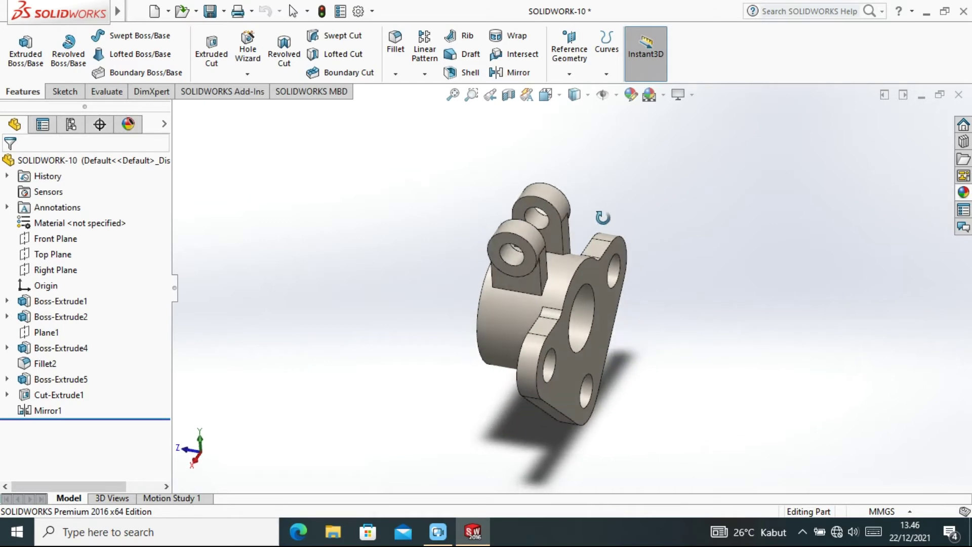
mouse_move(627, 354)
middle_mouse_down()
mouse_move(656, 289)
mouse_move(694, 282)
mouse_move(725, 295)
mouse_move(723, 331)
mouse_move(776, 330)
mouse_move(738, 319)
mouse_move(698, 277)
mouse_move(685, 302)
mouse_move(690, 327)
mouse_move(676, 309)
middle_mouse_up()
right_click(676, 309)
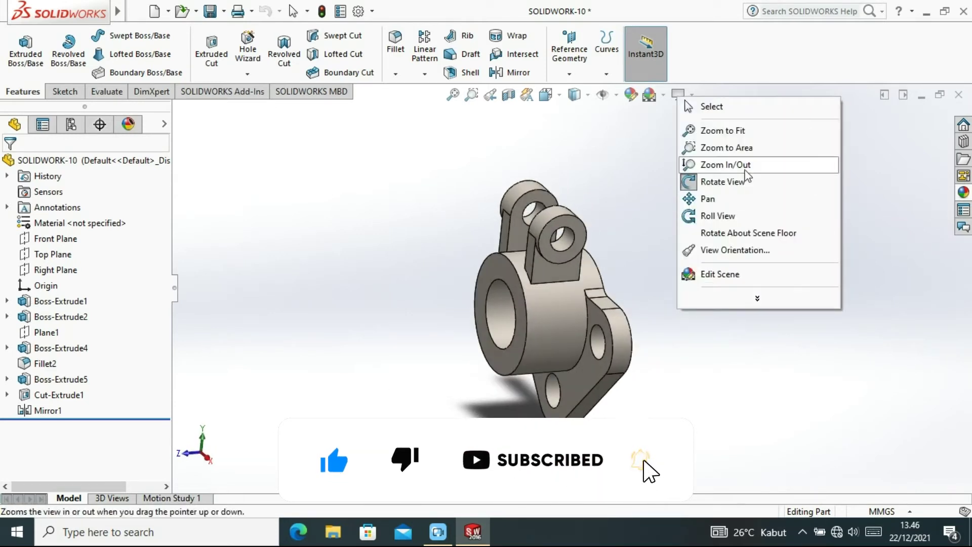
left_click(717, 116)
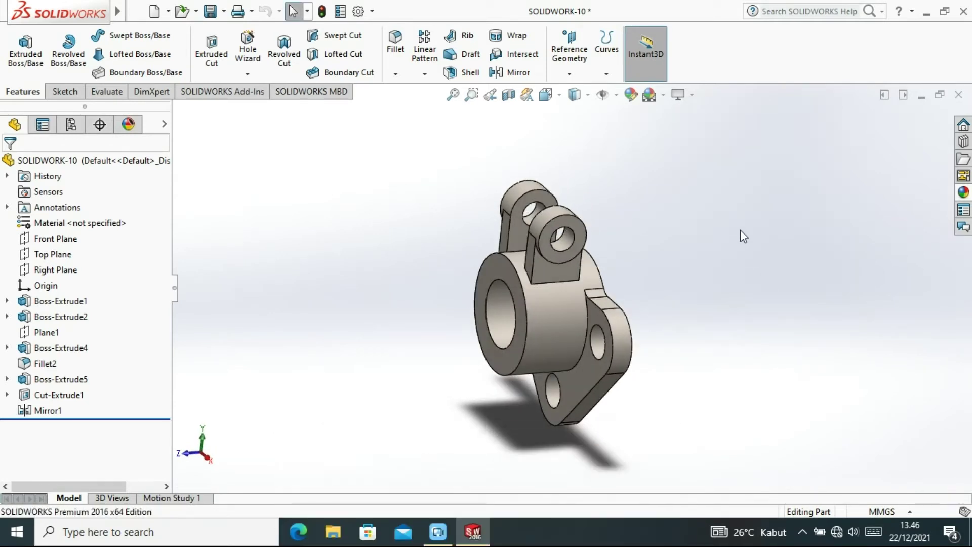
left_click(546, 95)
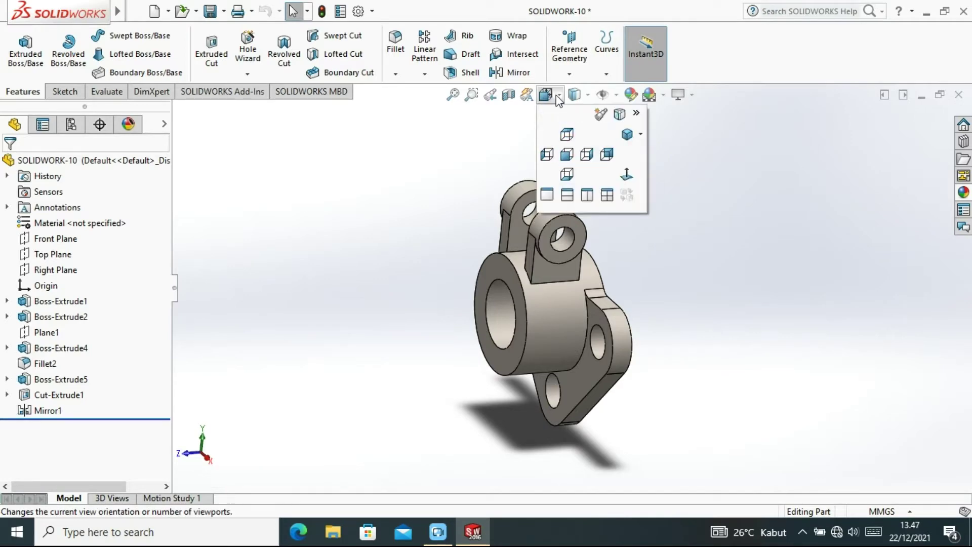
left_click(626, 134)
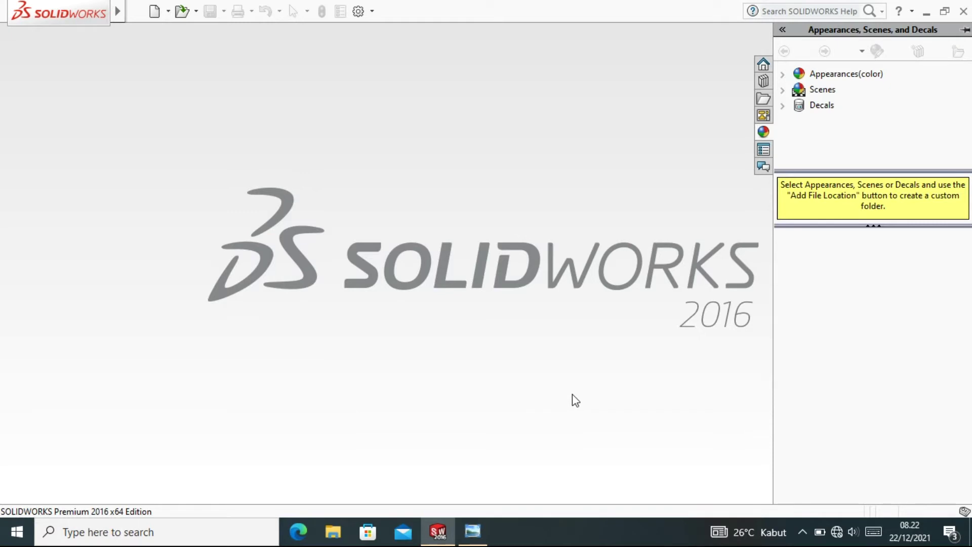
Step: Check the LATIHAN-6 drawing, create a new Part document (Part1), and bring the drawing back up
left_click(474, 534)
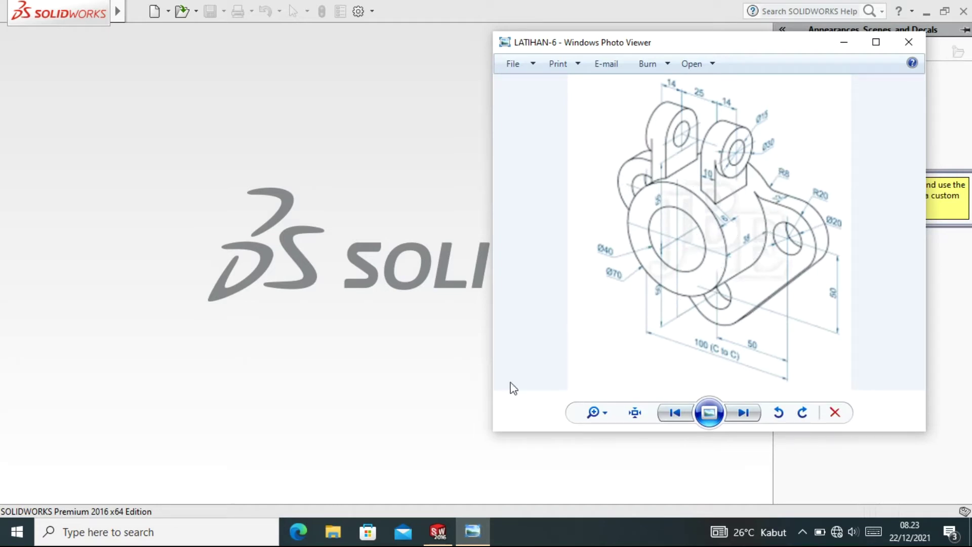
left_click(438, 529)
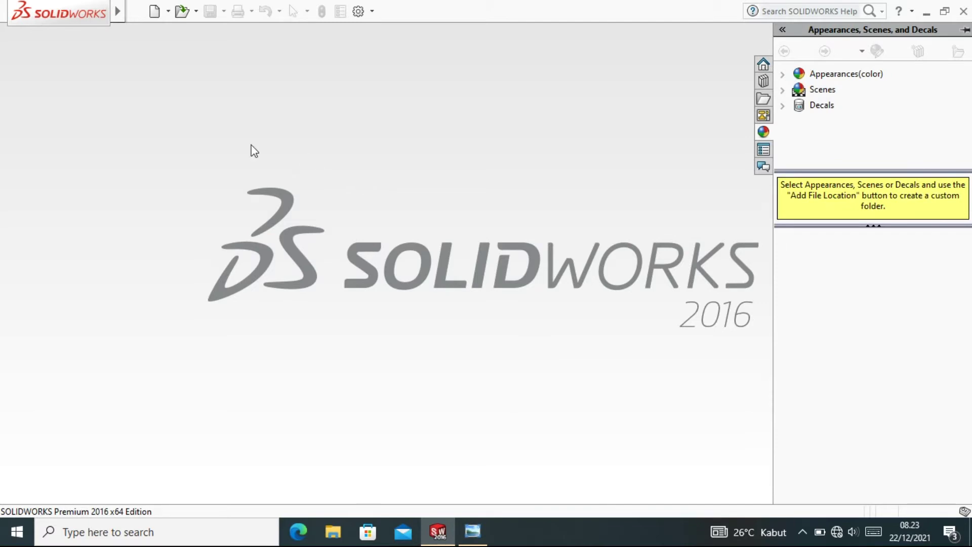
left_click(155, 11)
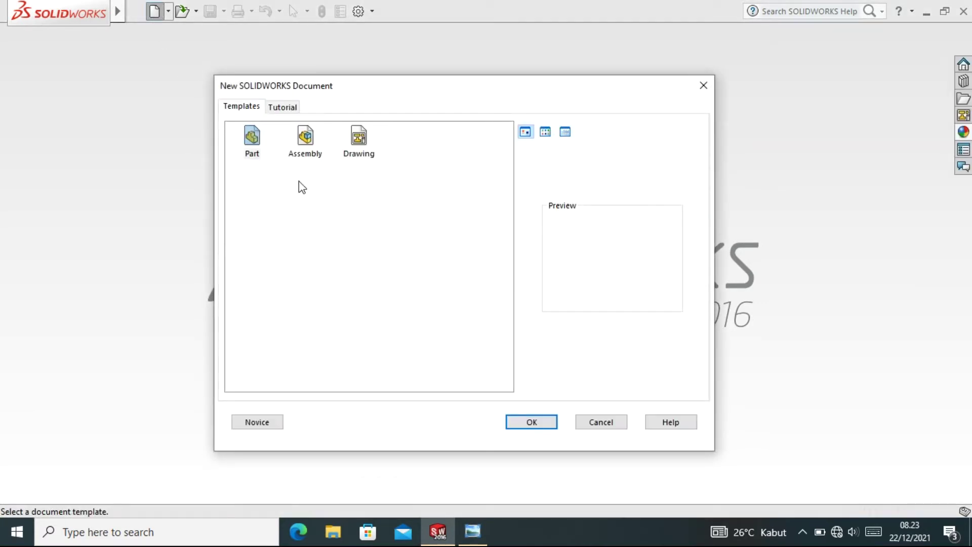
left_click(250, 136)
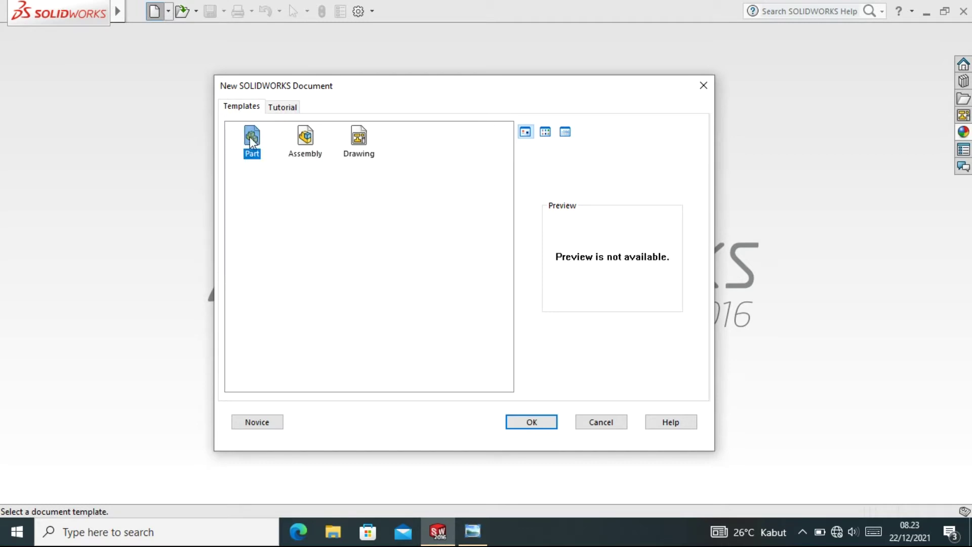
left_click(536, 421)
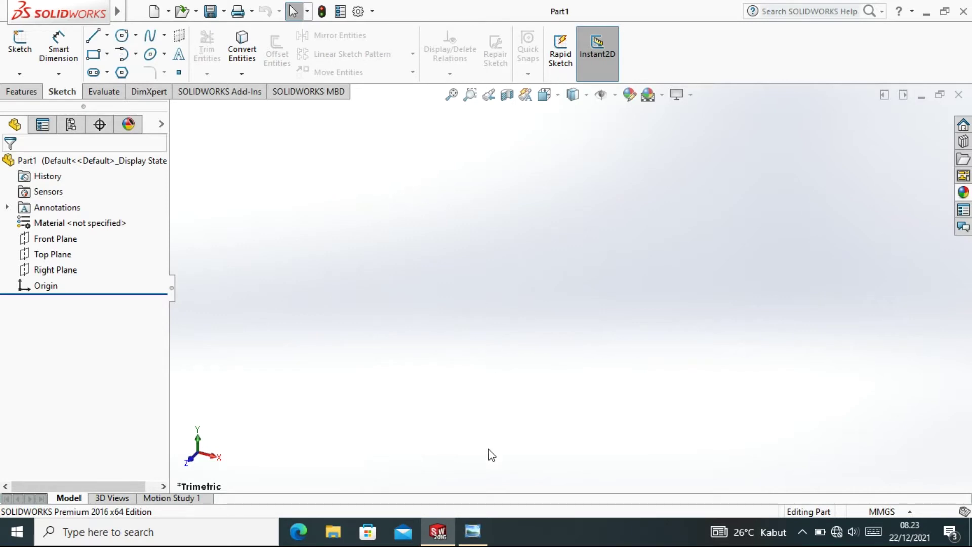
left_click(471, 531)
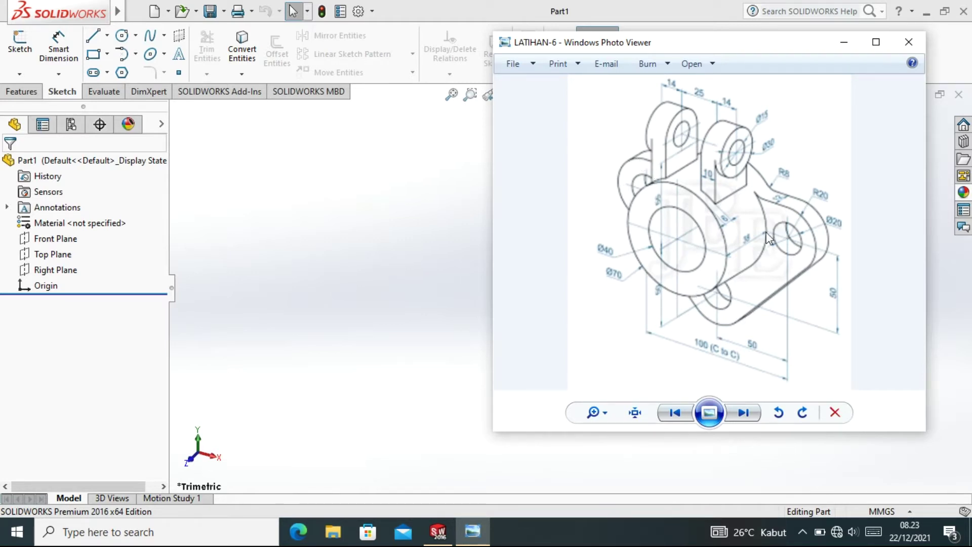
scroll(658, 247, "up", 2)
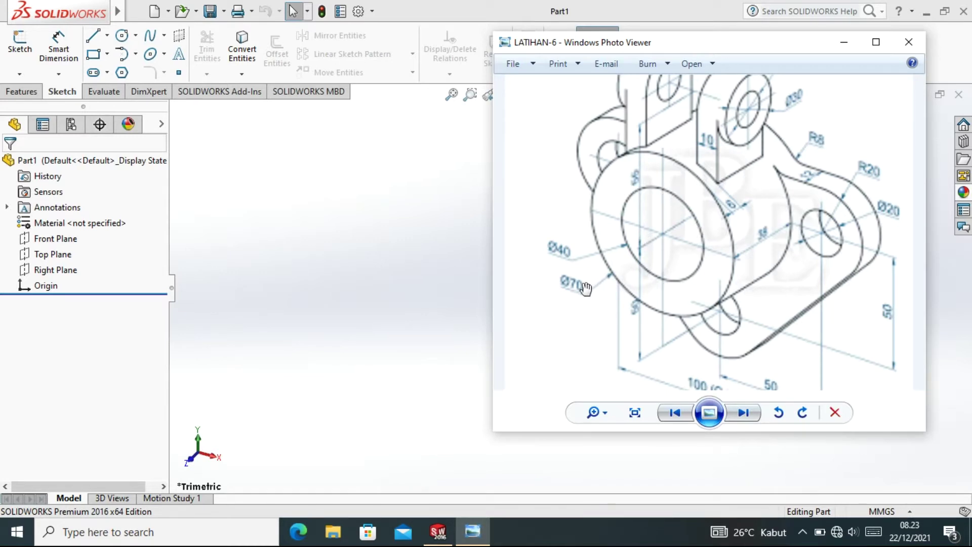
left_click(375, 365)
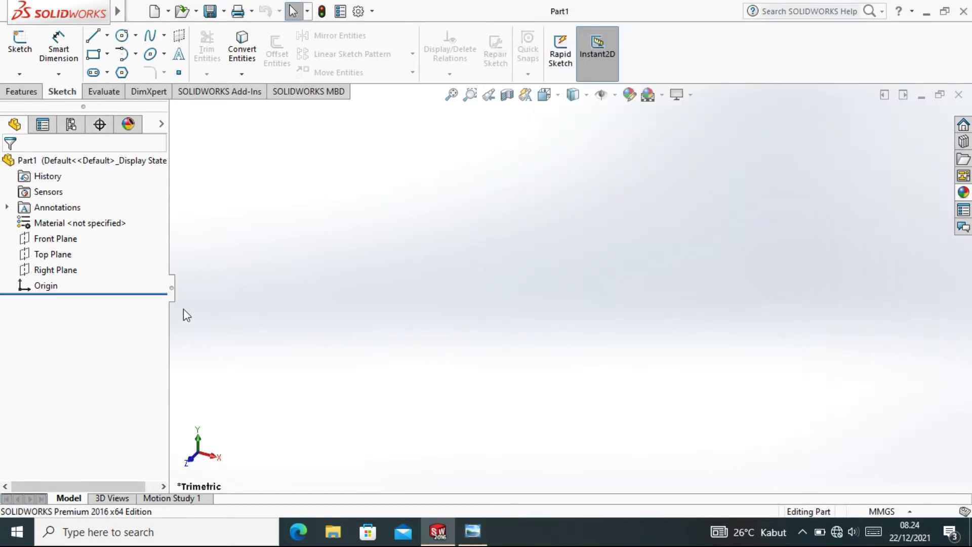
Step: Start a sketch on the Front Plane and draw an outer circle centred on the origin
left_click(61, 245)
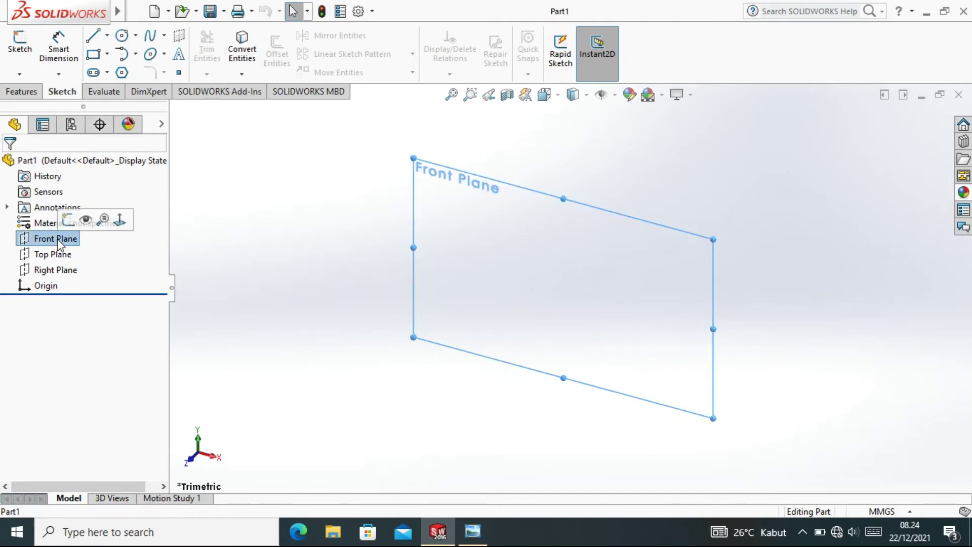
left_click(67, 221)
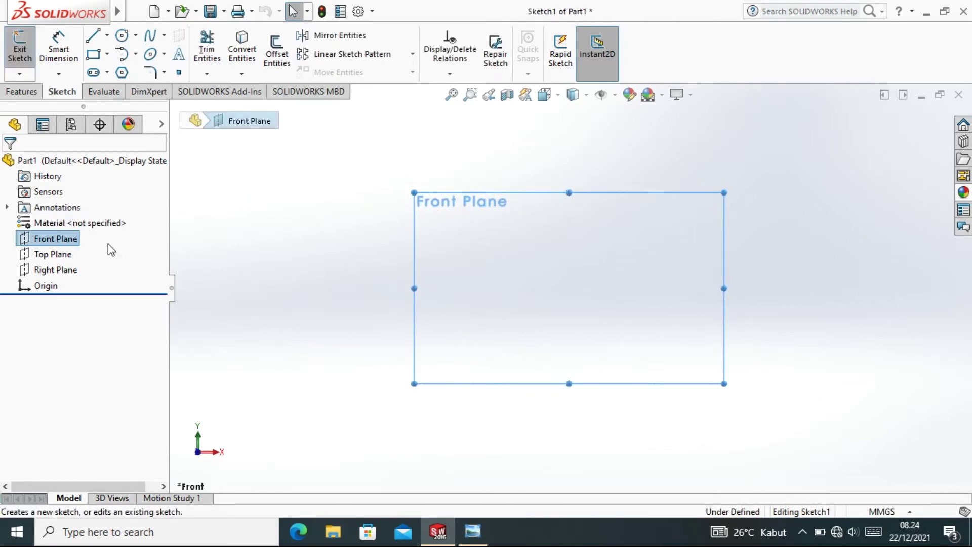
left_click(122, 35)
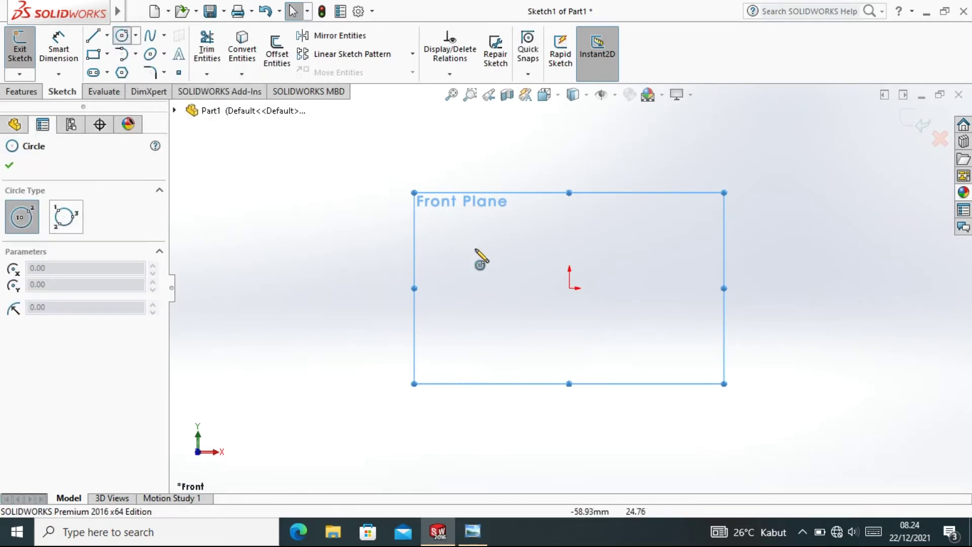
left_click(569, 288)
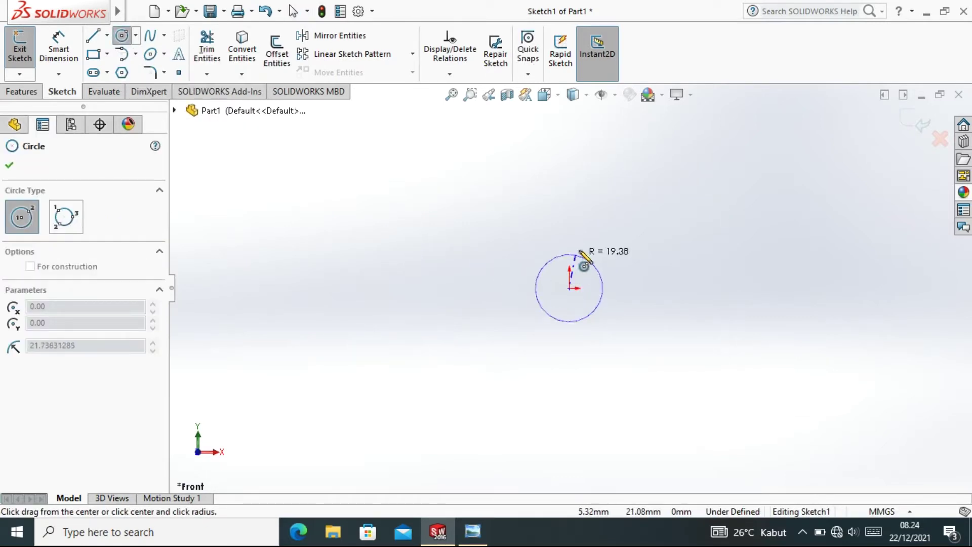
left_click(612, 251)
Step: Draw a smaller concentric circle inside it, also centred on the origin
left_click(569, 288)
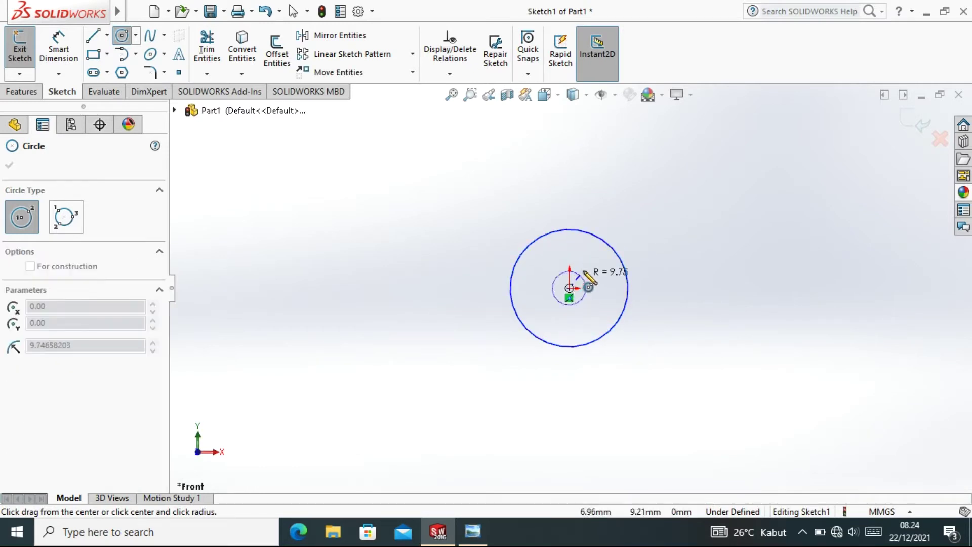
left_click(605, 287)
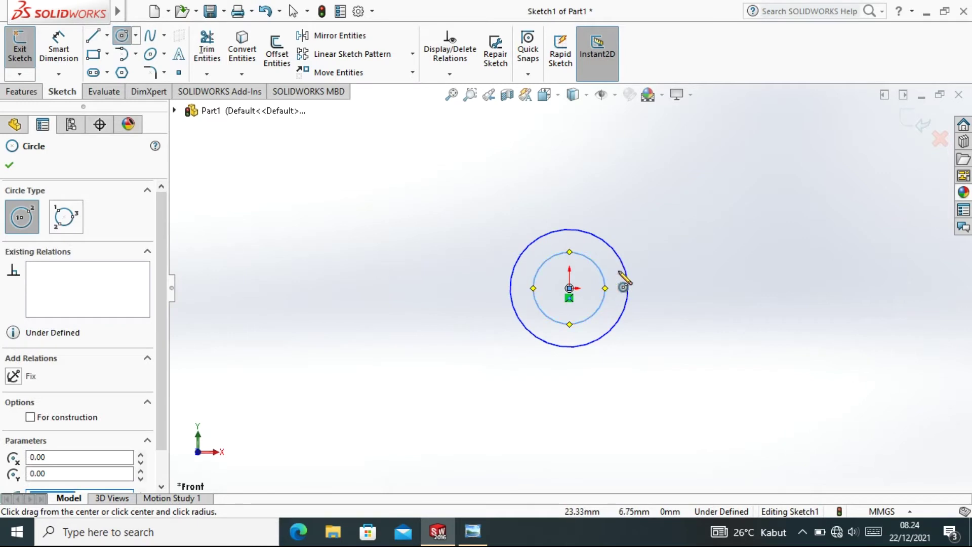
middle_click_drag(647, 241, 632, 252, "ctrl")
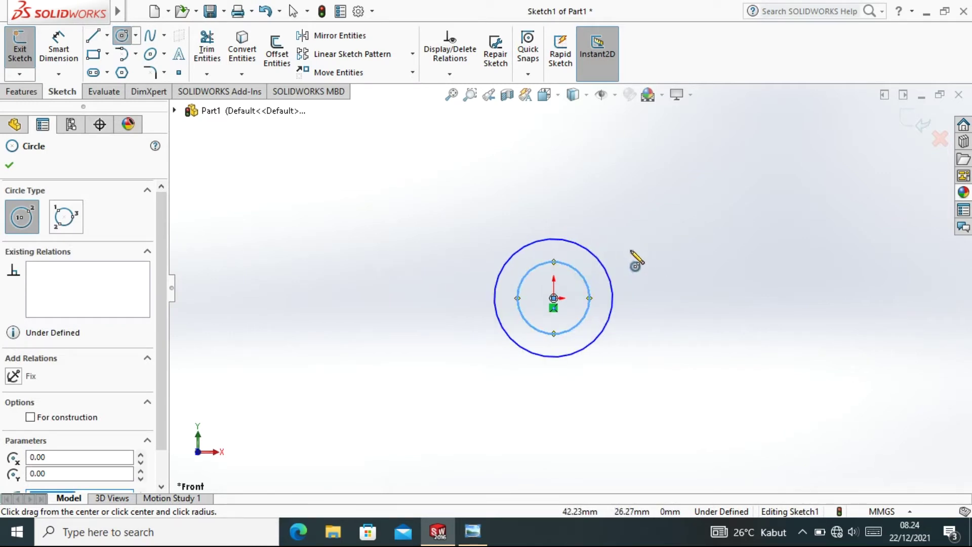
scroll(614, 365, "down", 1)
scroll(514, 403, "down", 1)
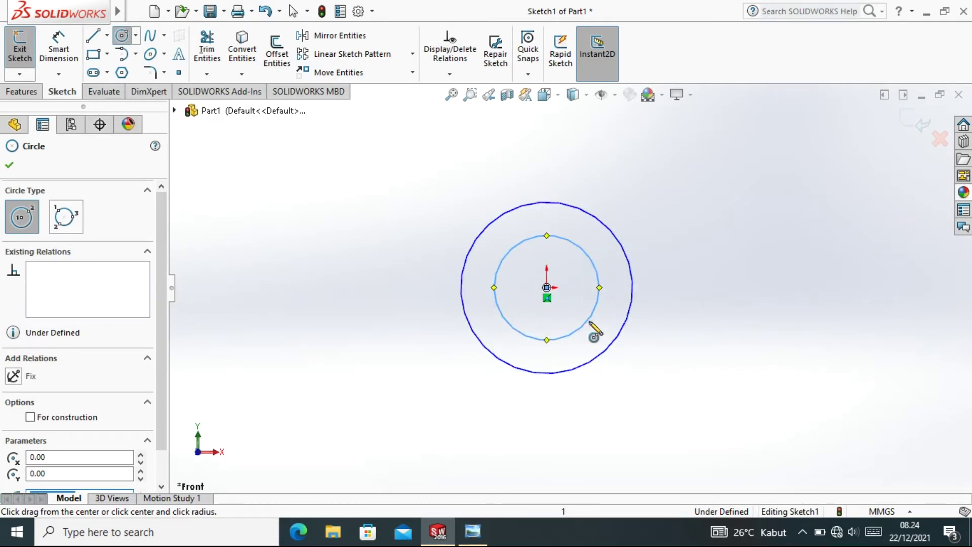
Step: Dimension the outer hub circle to a 70 mm diameter, checking the reference drawing
right_click(677, 205)
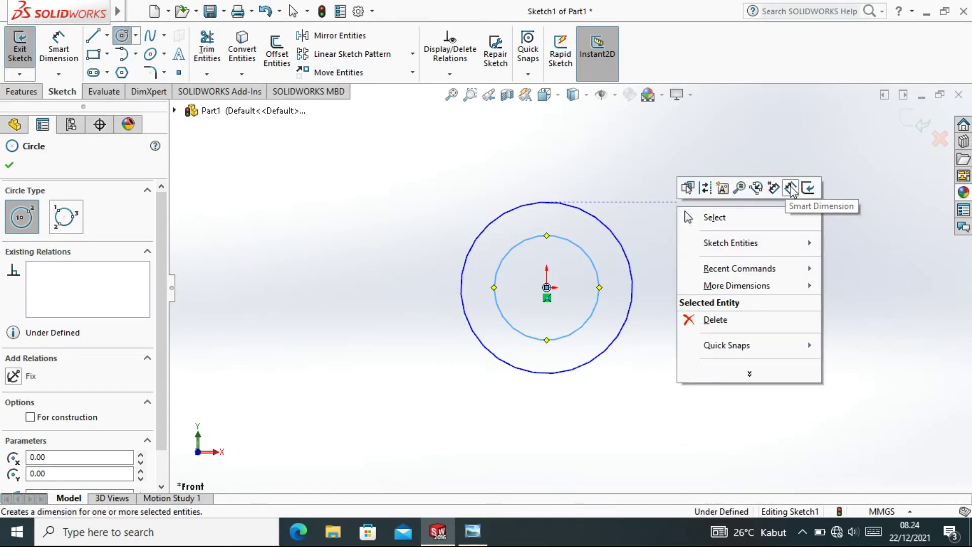
left_click(791, 189)
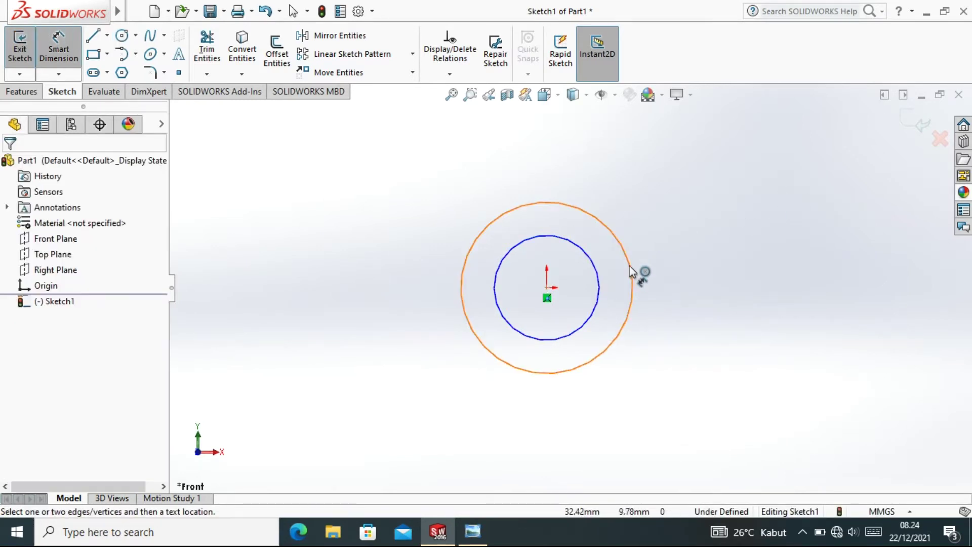
left_click(636, 282)
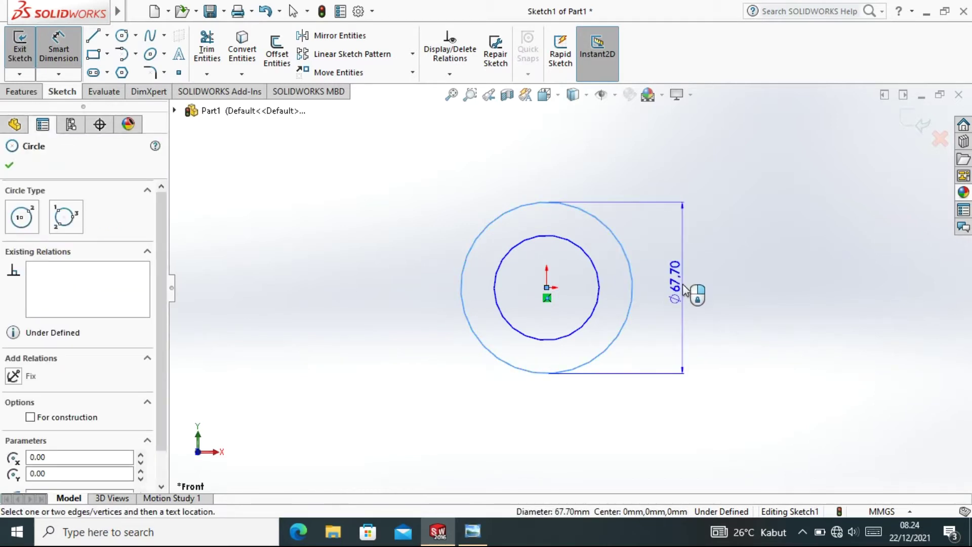
left_click(684, 290)
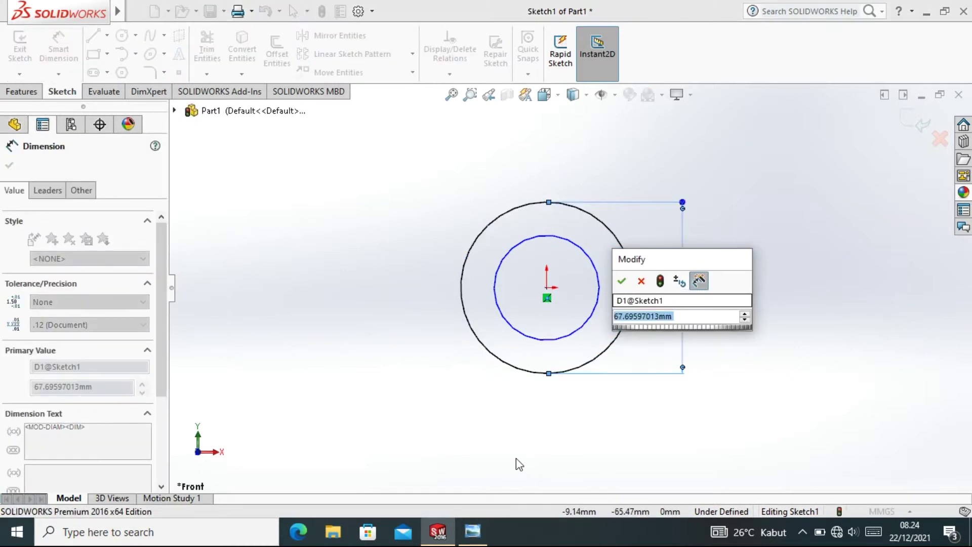
left_click(472, 531)
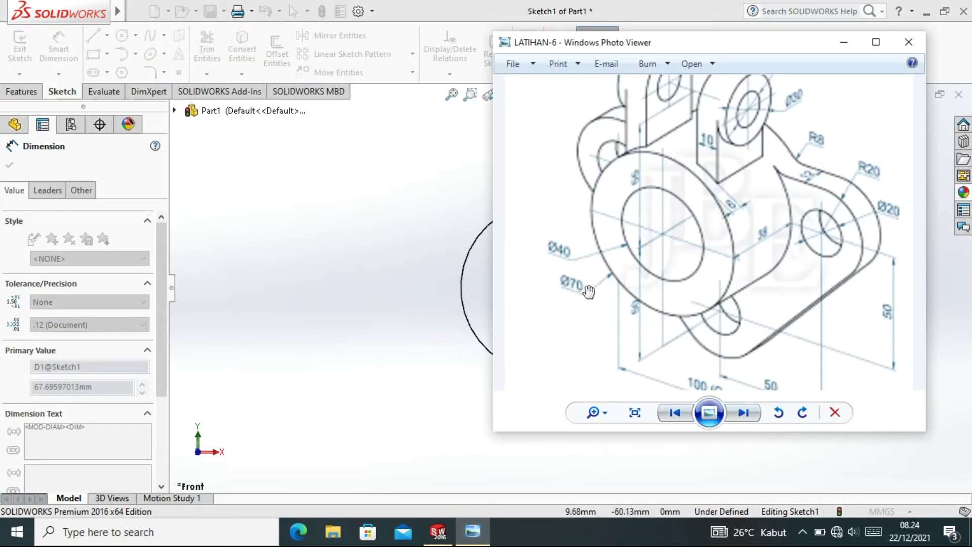
left_click(438, 531)
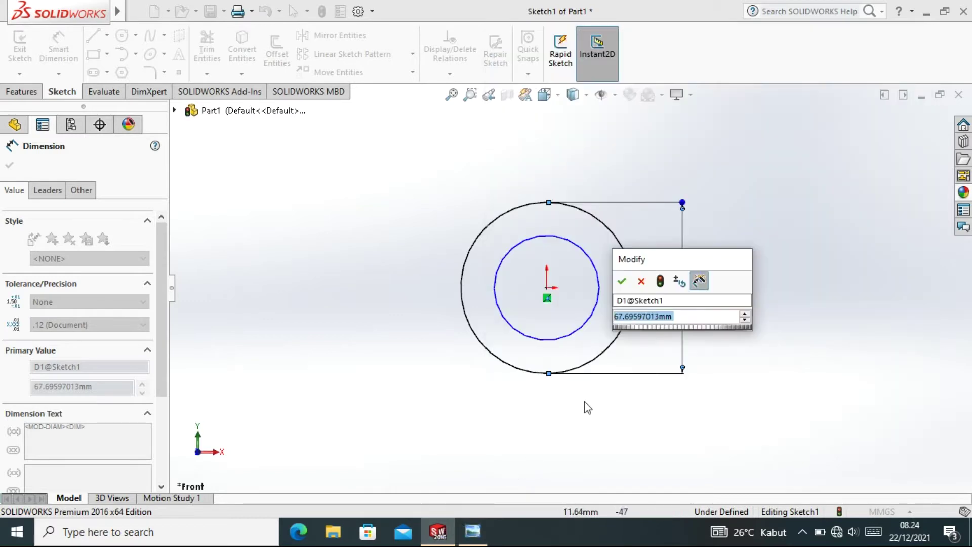
type("70")
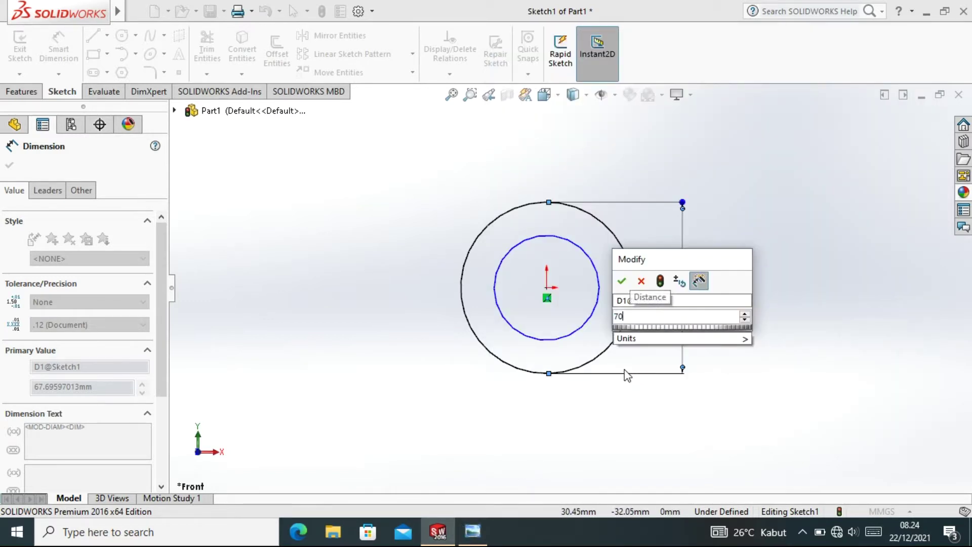
key("Return")
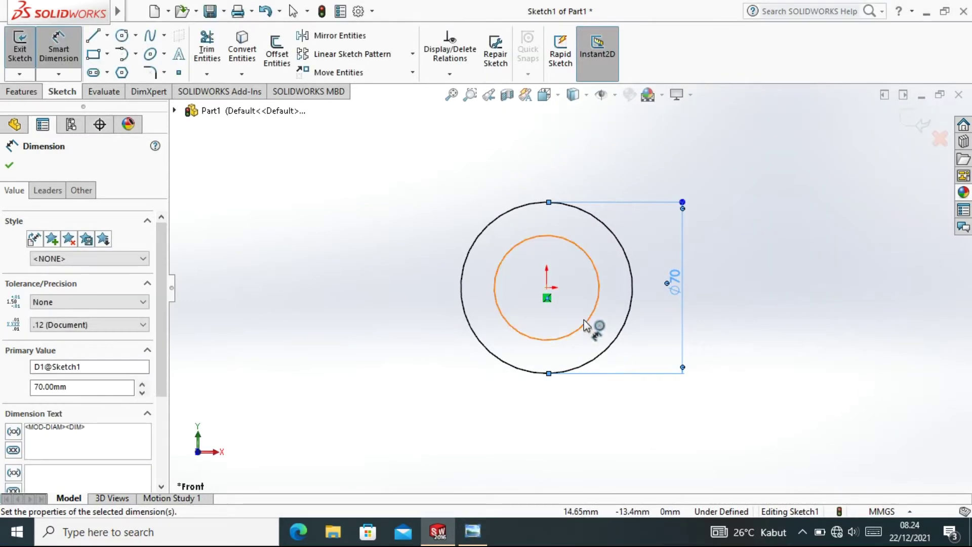
Step: Dimension the inner hub circle to a 40 mm diameter, fully defining Sketch1
left_click(600, 303)
left_click(659, 296)
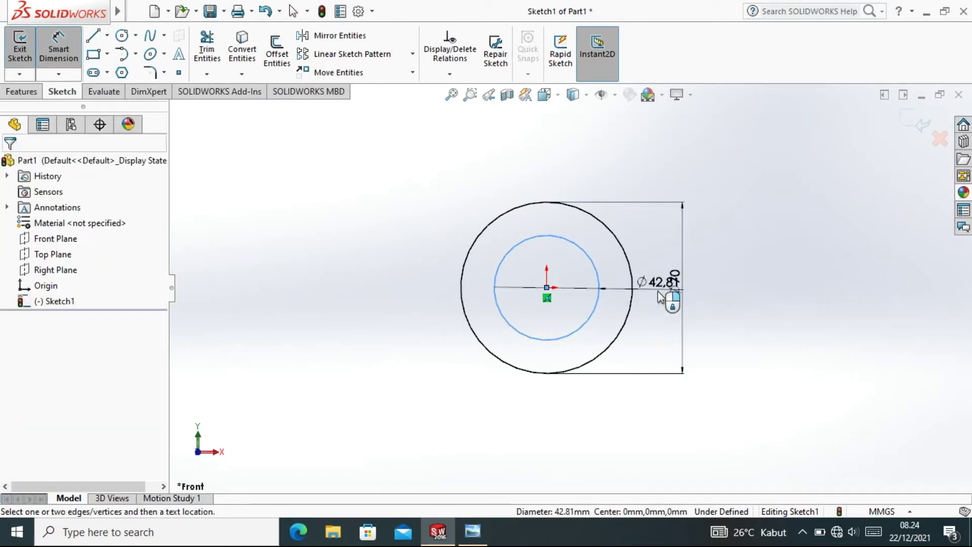
left_click(472, 531)
scroll(575, 261, "up", 2)
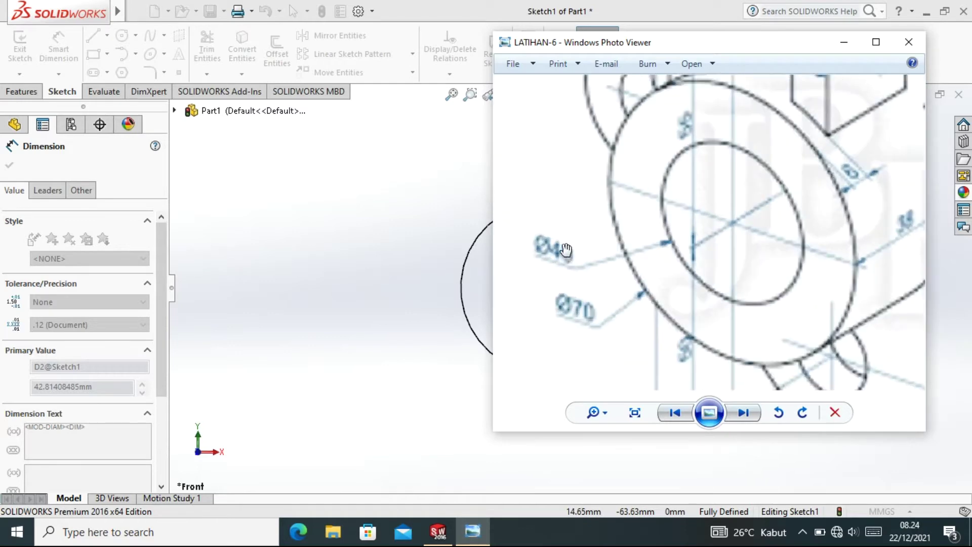
scroll(584, 276, "down", 3)
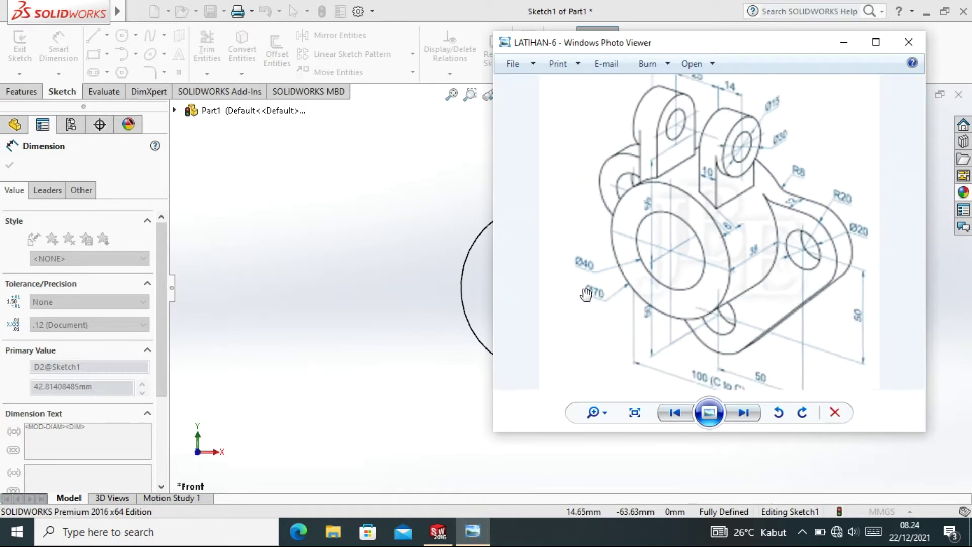
left_click(437, 531)
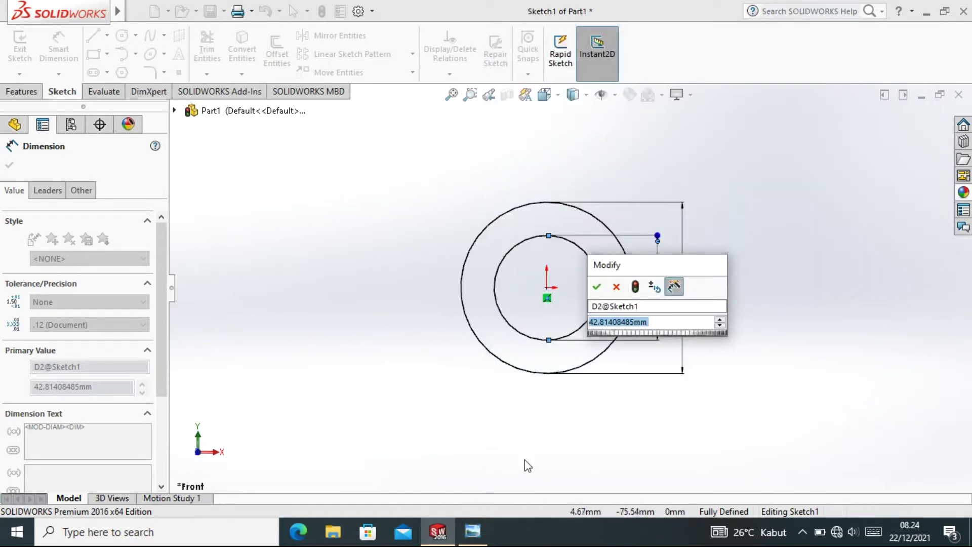
type("40")
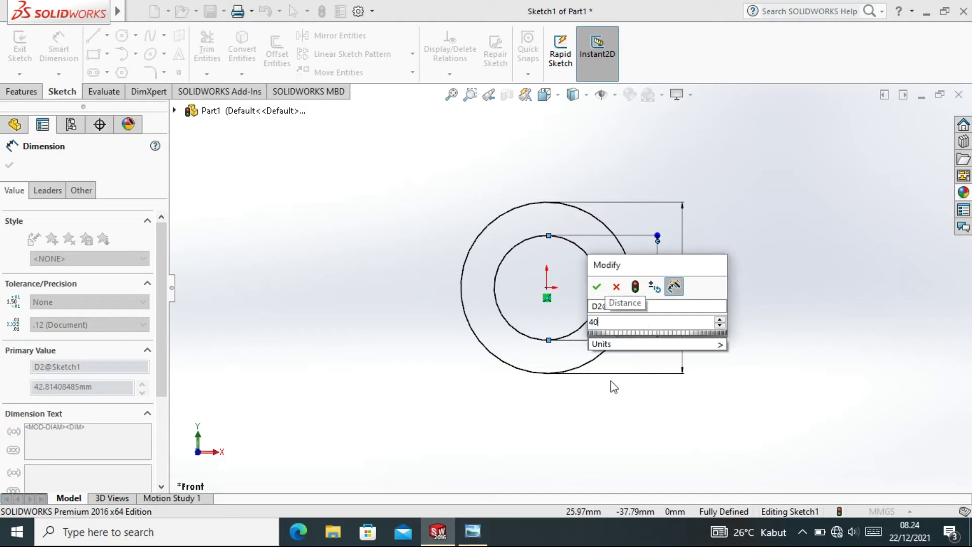
key("Escape")
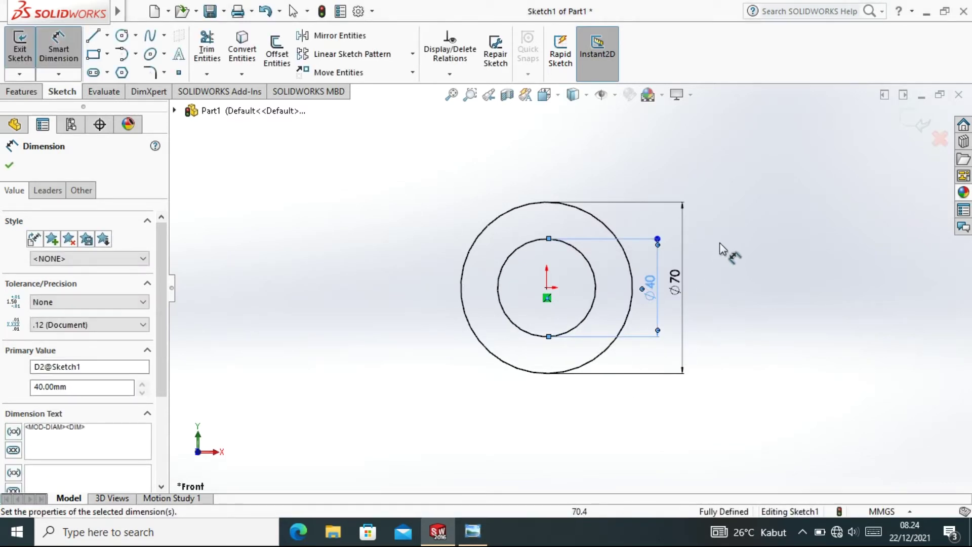
right_click(721, 239)
left_click(749, 287)
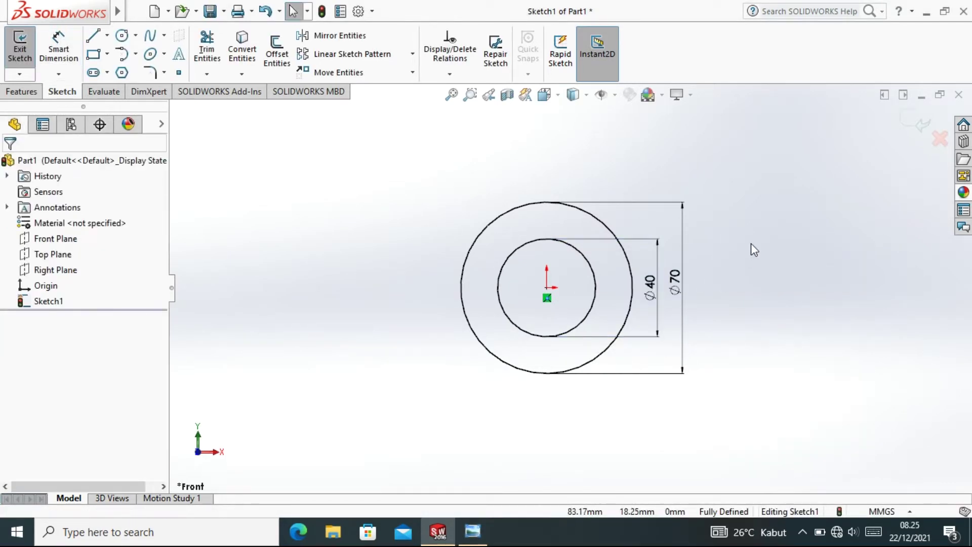
key("z")
scroll(744, 241, "down", 1)
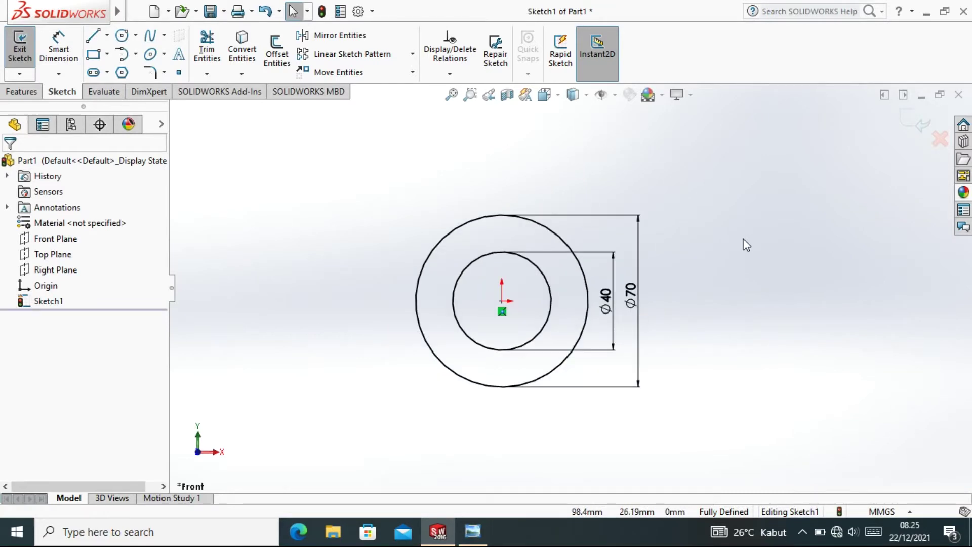
left_click(470, 531)
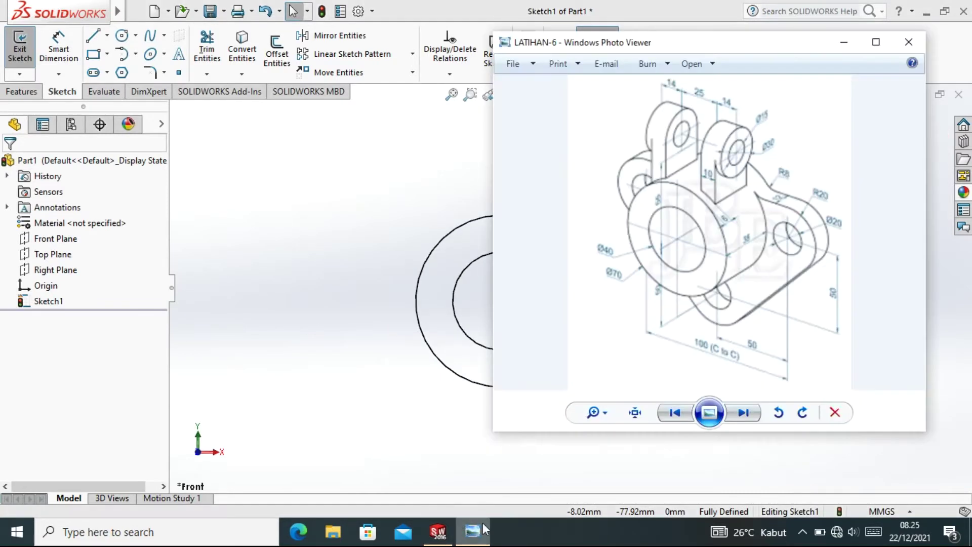
scroll(724, 193, "up", 2)
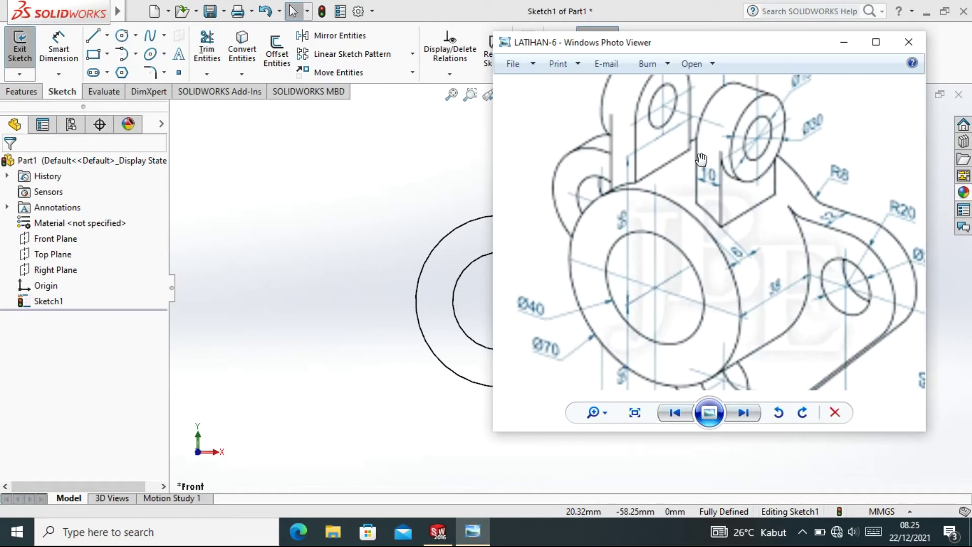
scroll(651, 250, "down", 1)
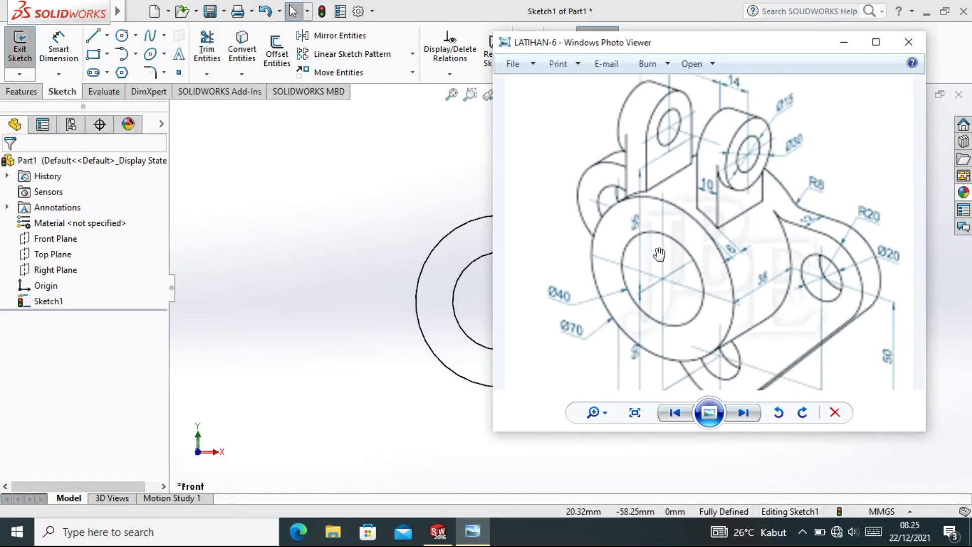
scroll(659, 253, "down", 1)
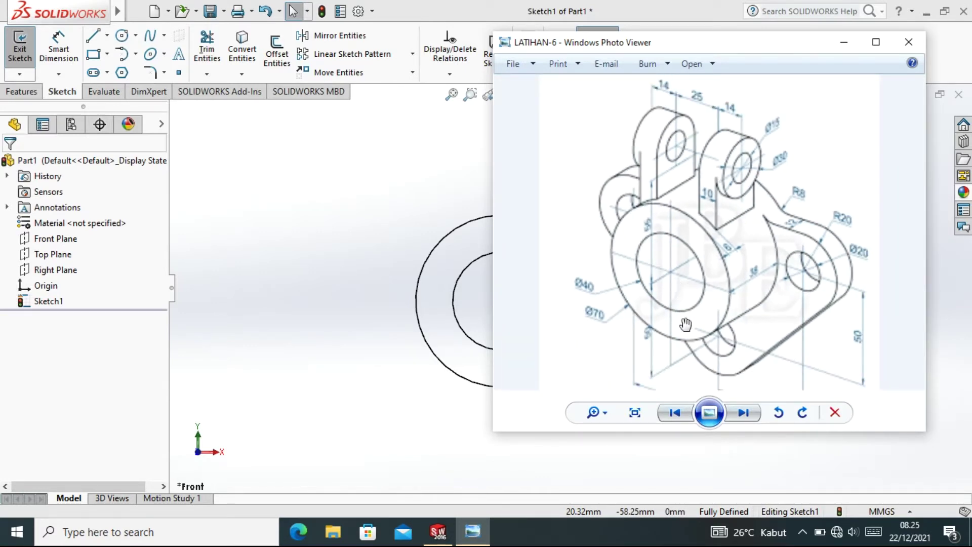
scroll(696, 283, "down", 1)
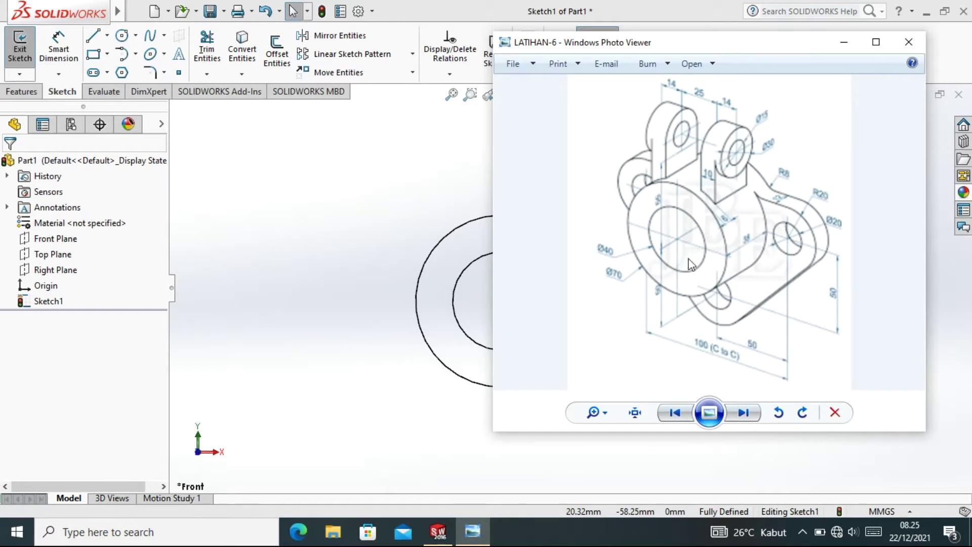
scroll(686, 269, "up", 1)
scroll(658, 303, "up", 2)
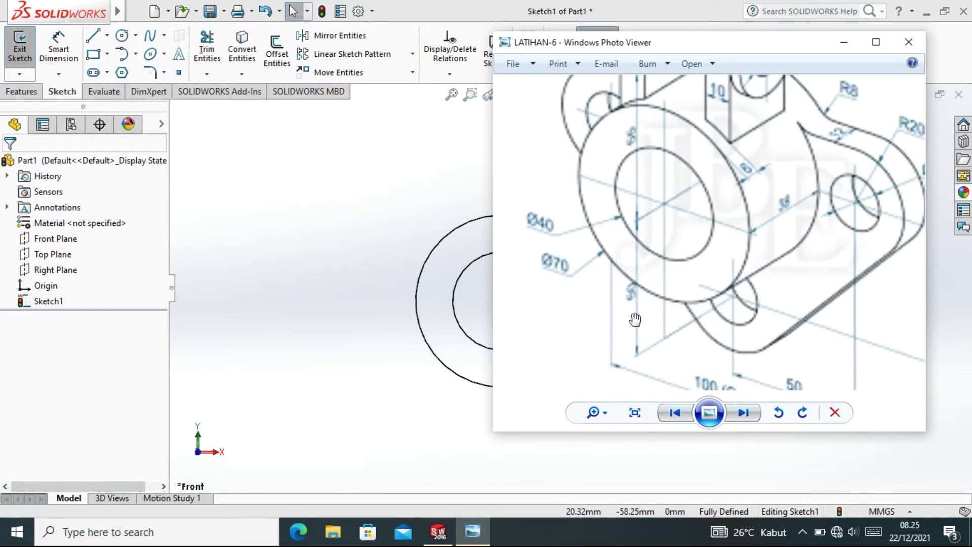
scroll(650, 312, "down", 2)
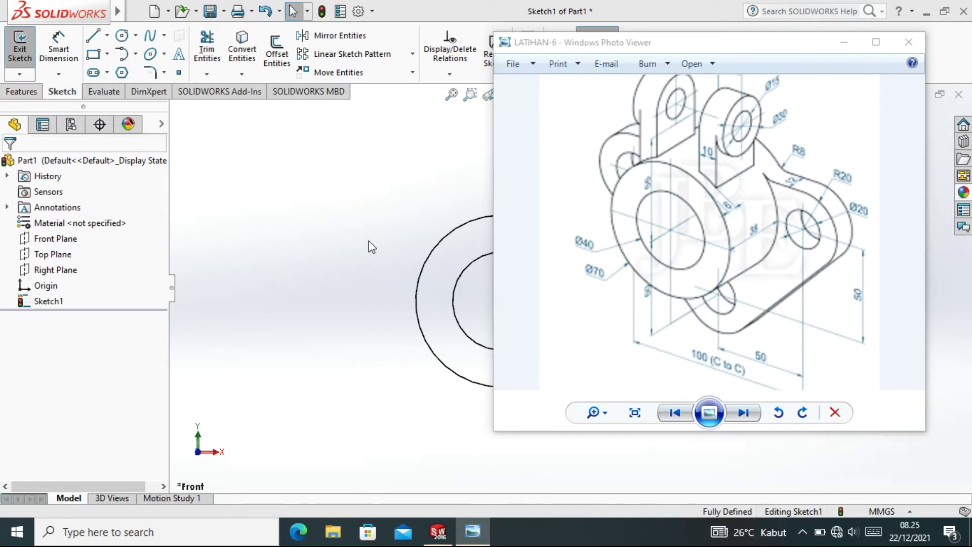
left_click(431, 269)
left_click(123, 37)
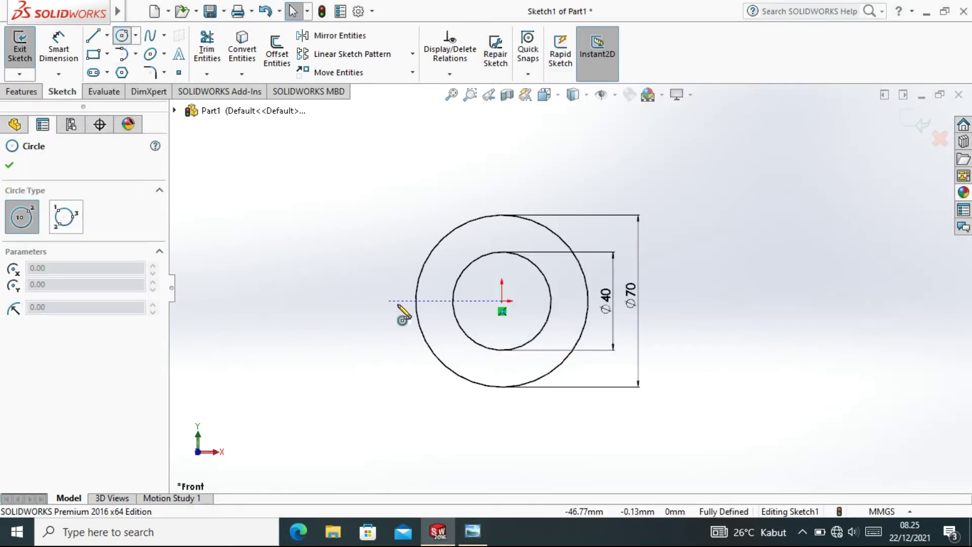
Step: Draw a small circle below the hub and fix its centre 50 mm below the origin
left_click(502, 443)
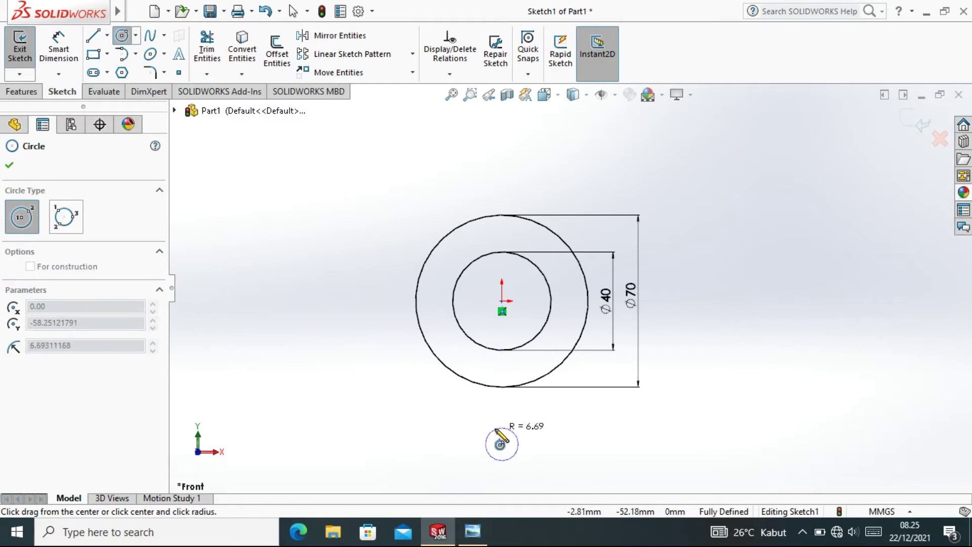
left_click(502, 424)
right_click(558, 429)
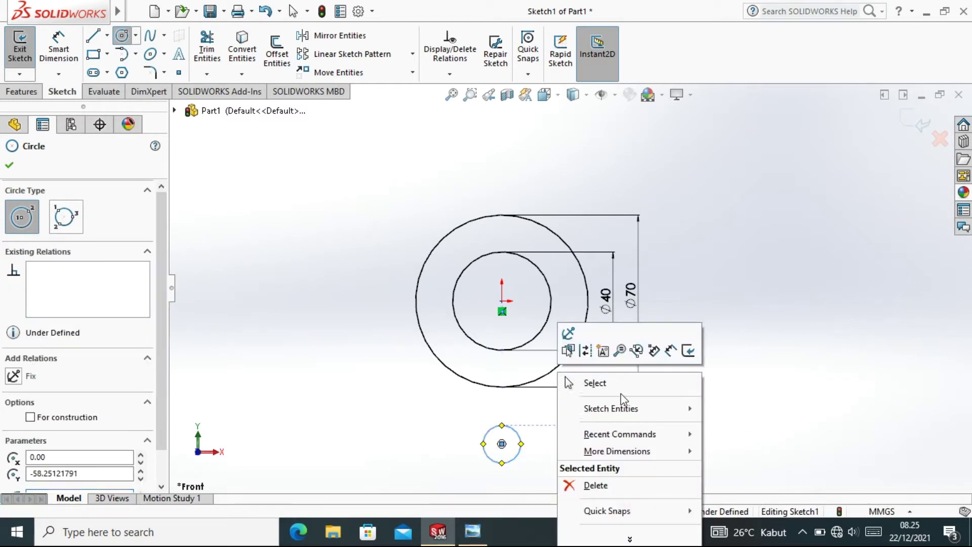
left_click(684, 349)
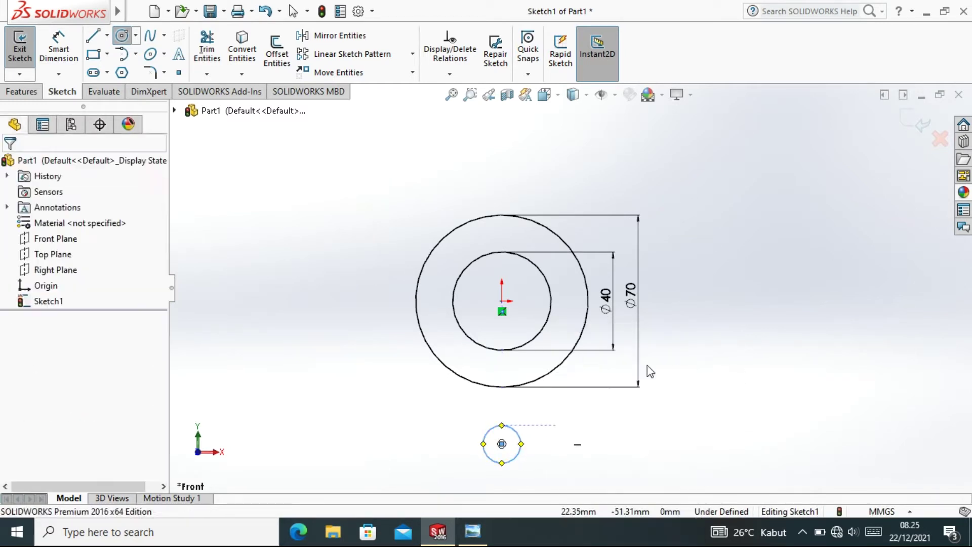
left_click(501, 444)
left_click(503, 303)
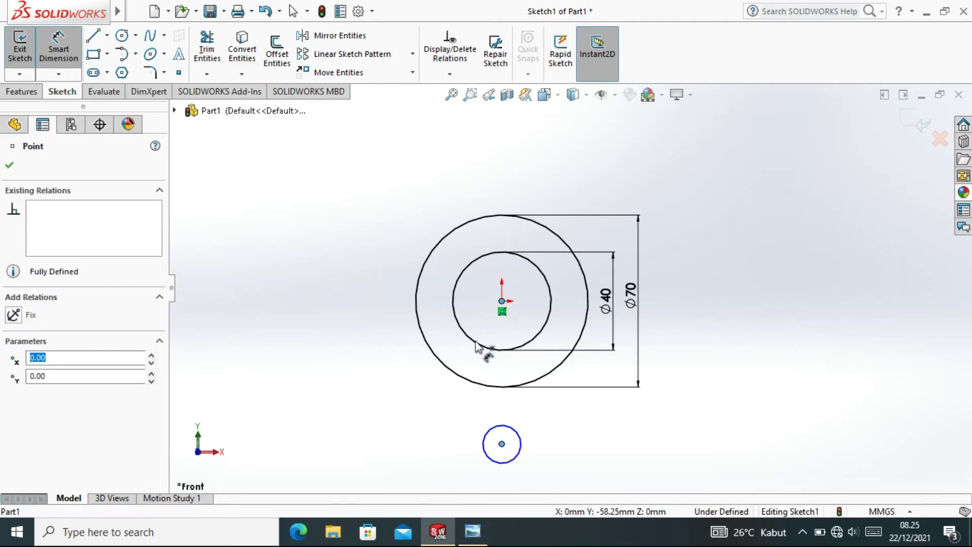
left_click(429, 400)
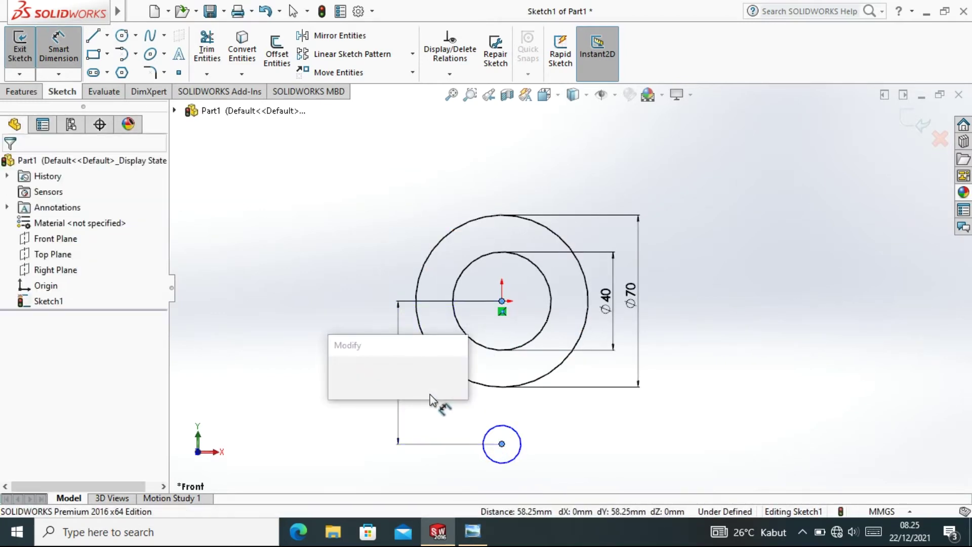
type("50")
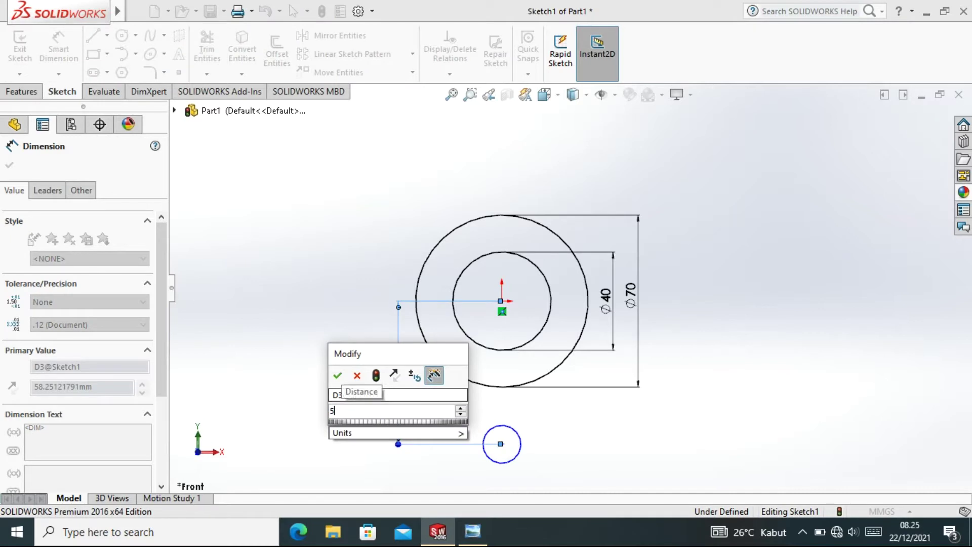
key("Return")
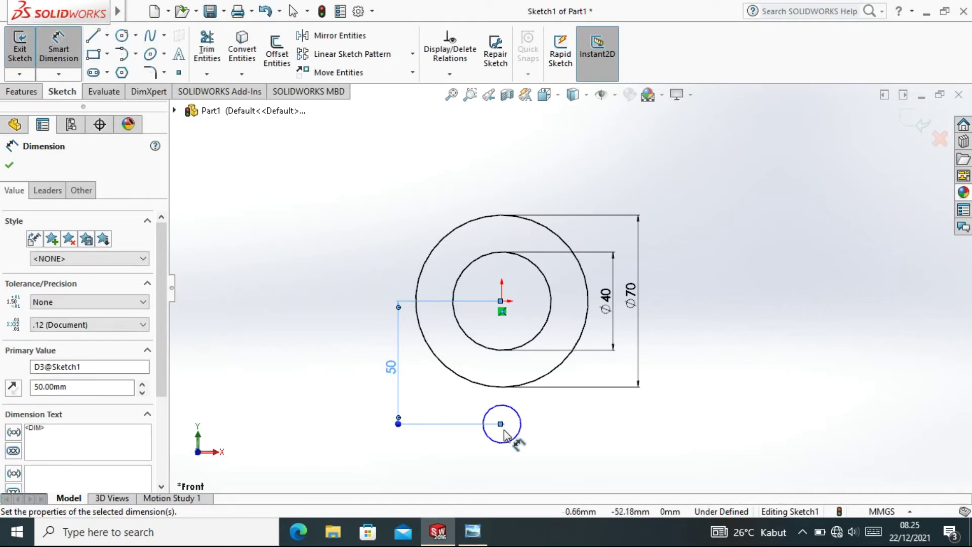
Step: Give the lower small circle a 20 mm diameter, checked against the reference drawing
left_click(520, 426)
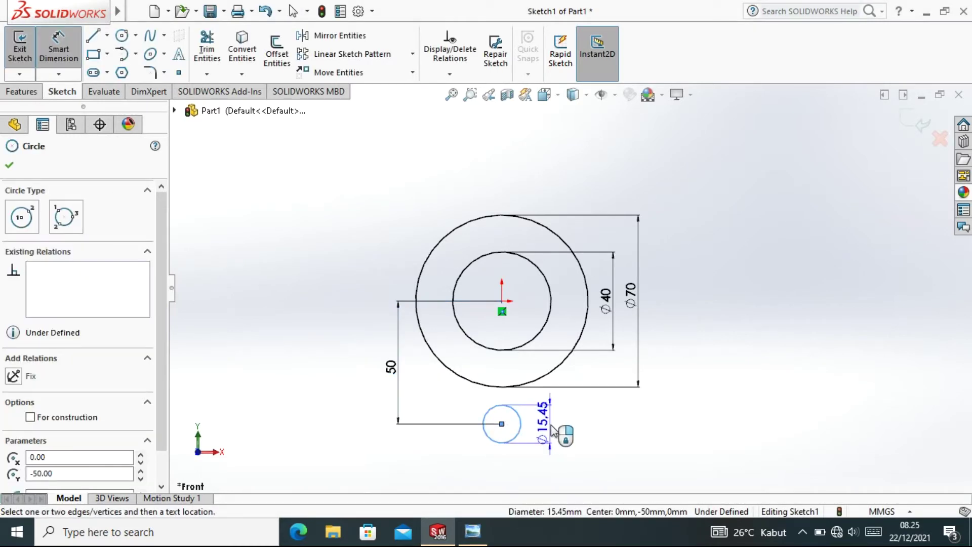
left_click(554, 429)
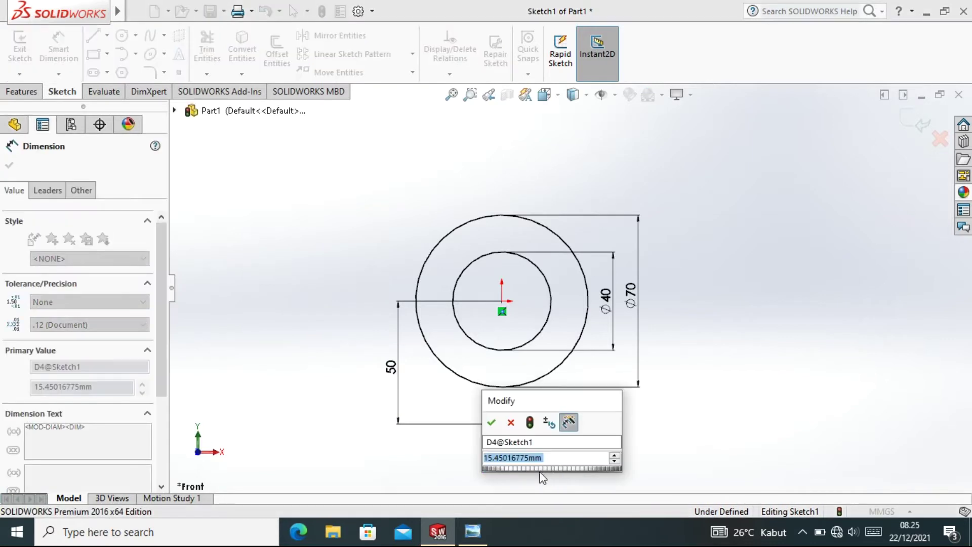
left_click(473, 531)
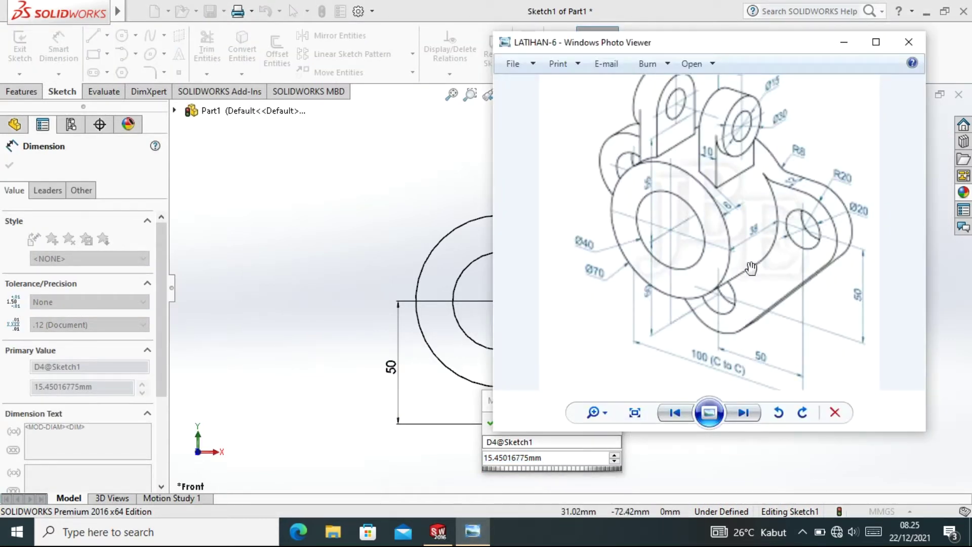
scroll(859, 187, "up", 2)
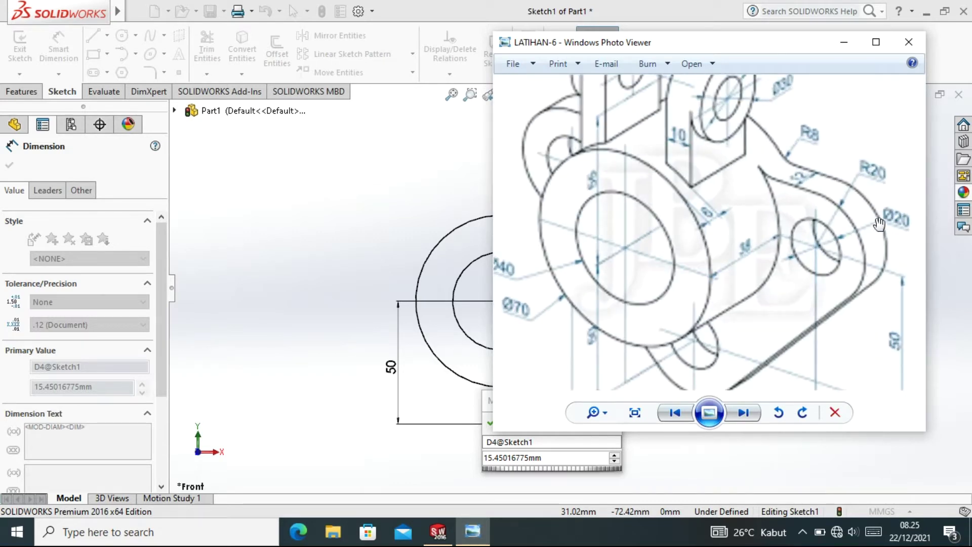
left_click_drag(879, 223, 853, 240)
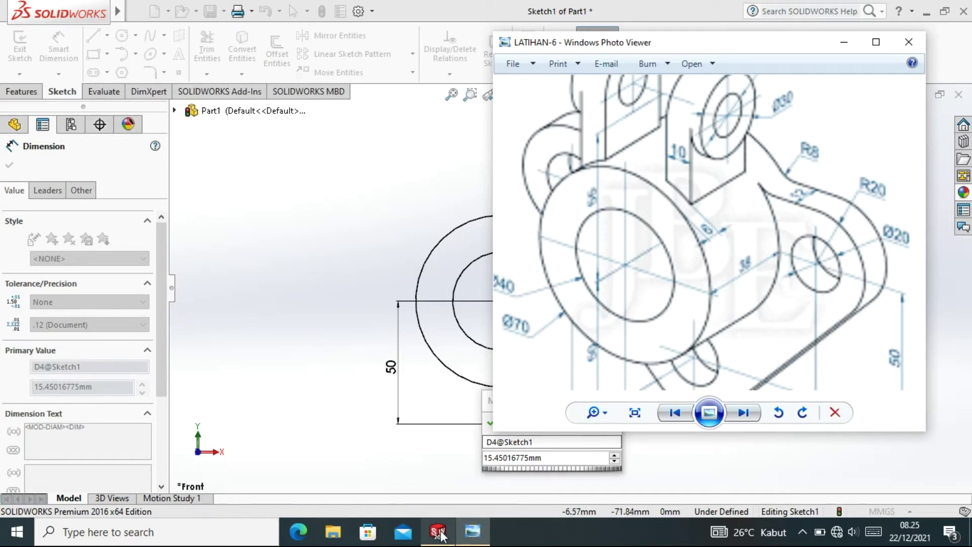
left_click(510, 455)
type("20")
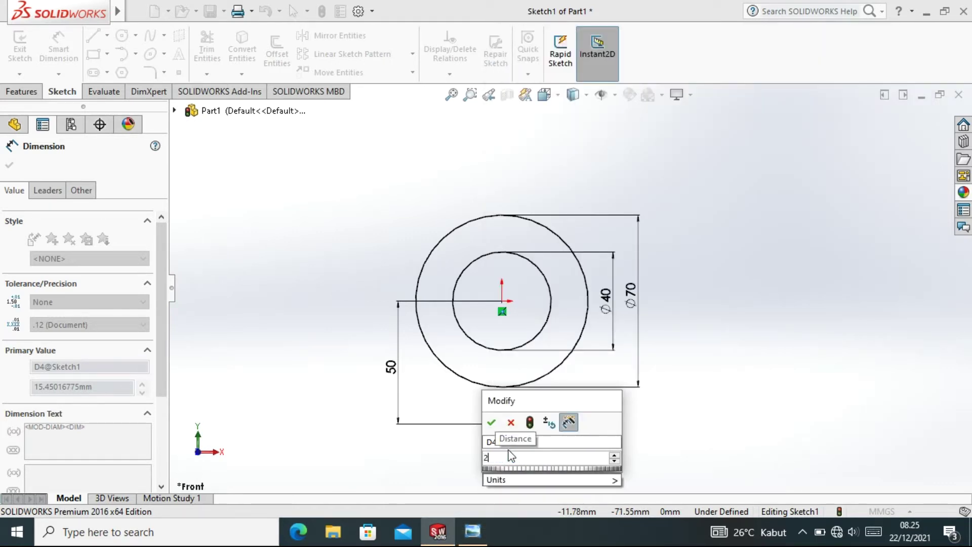
key("Return")
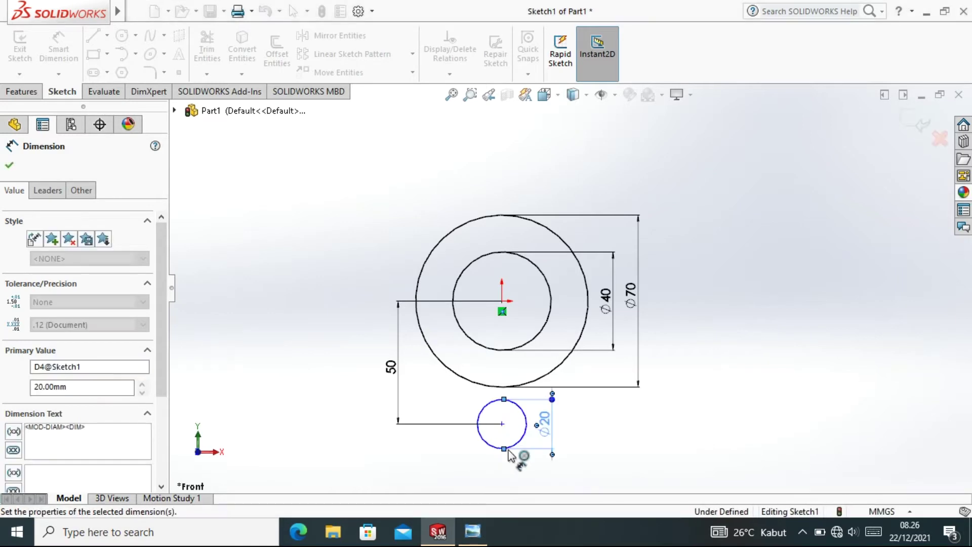
right_click(592, 414)
left_click(639, 219)
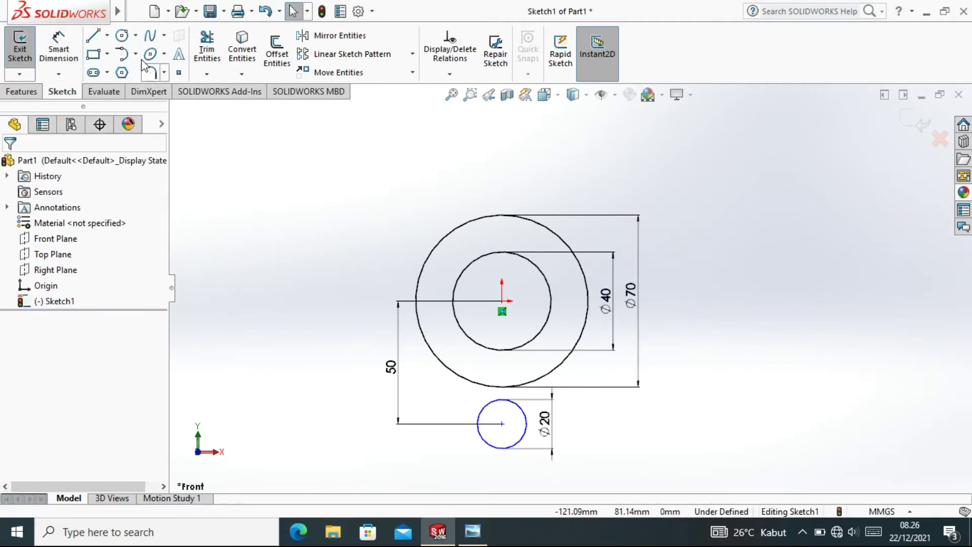
left_click(123, 37)
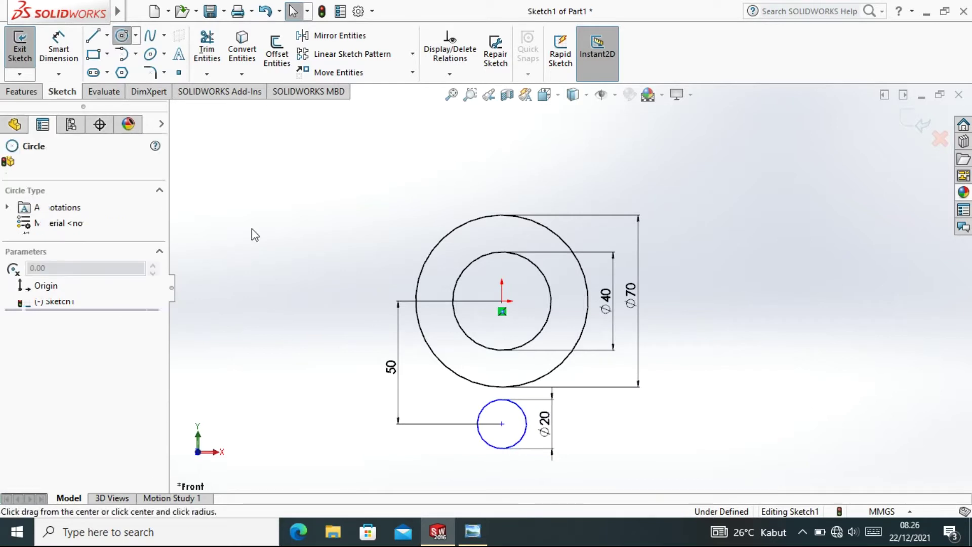
Step: Draw a larger circle concentric with the Ø20 hole and confirm the Ø20 dimension
left_click(501, 423)
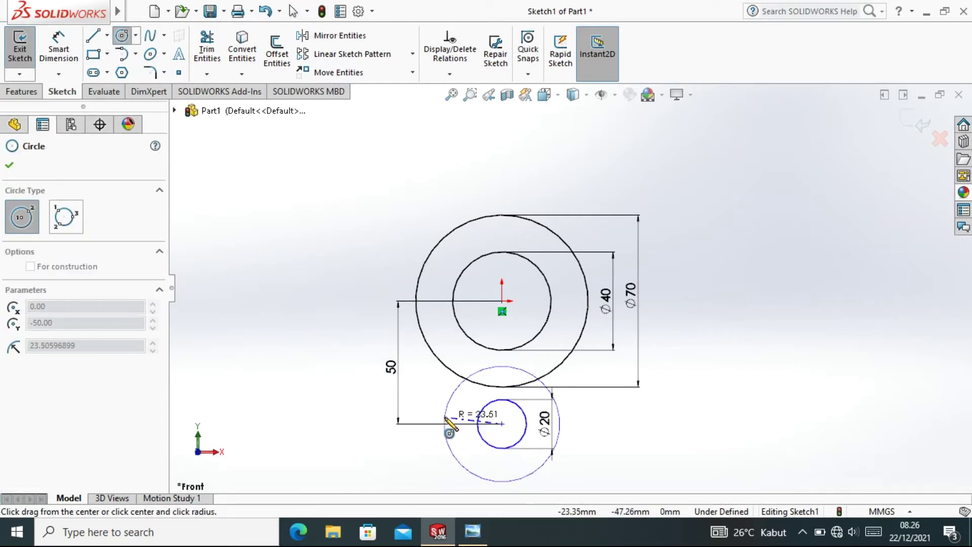
left_click(446, 419)
right_click(586, 412)
left_click(693, 349)
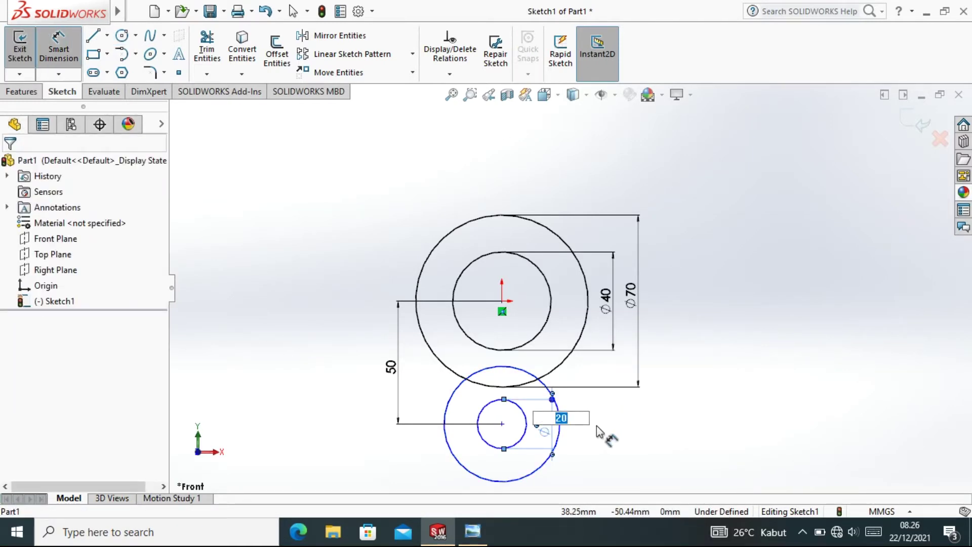
left_click(562, 431)
key("Return")
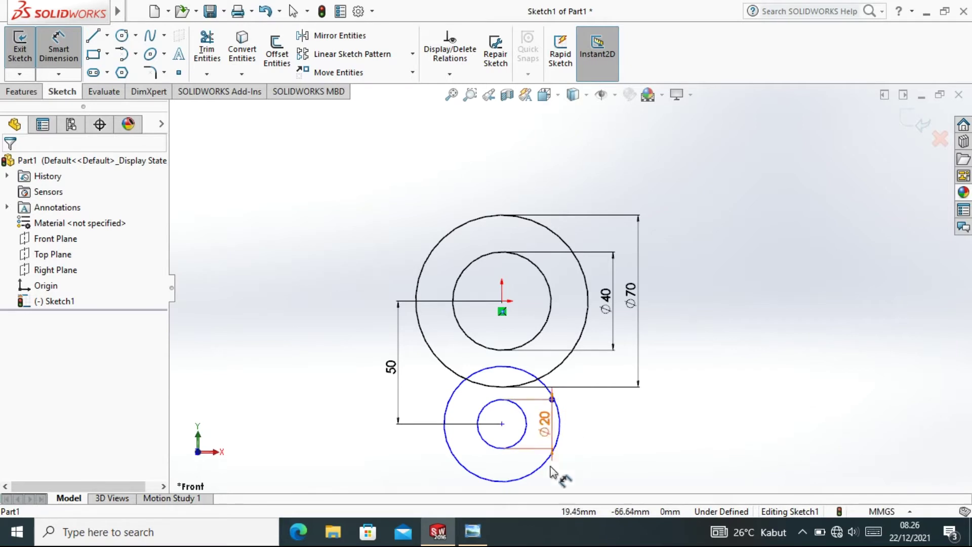
Step: Dimension the outer lower circle to a 40 mm diameter
left_click(542, 468)
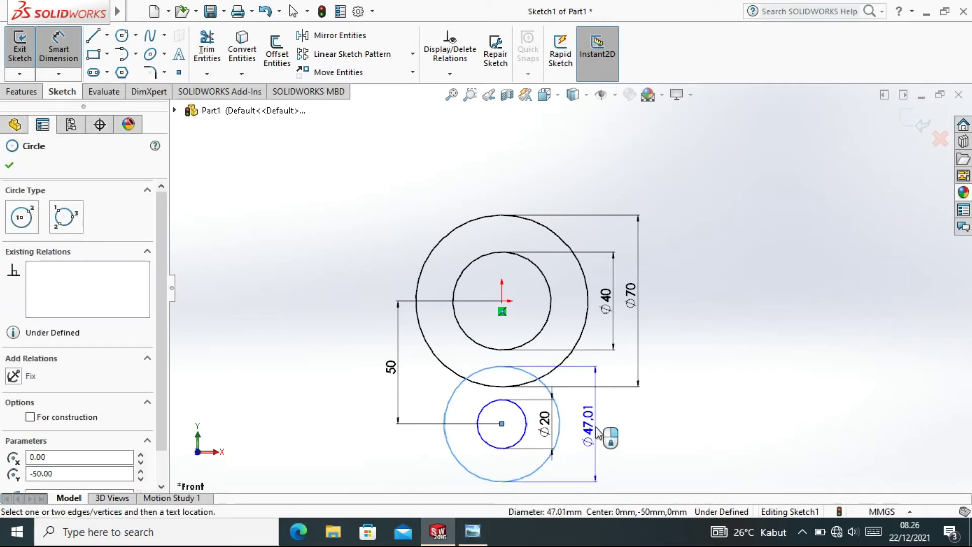
left_click(601, 452)
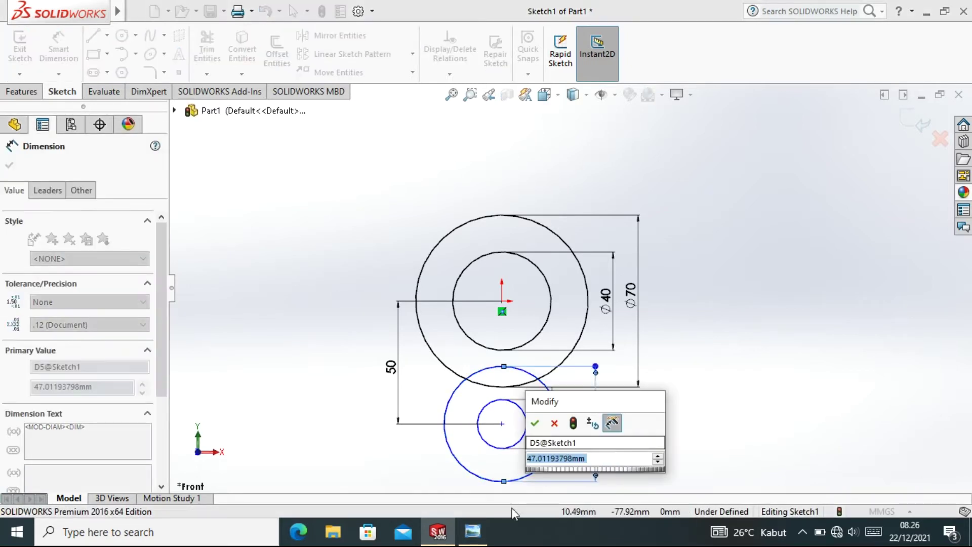
left_click(472, 531)
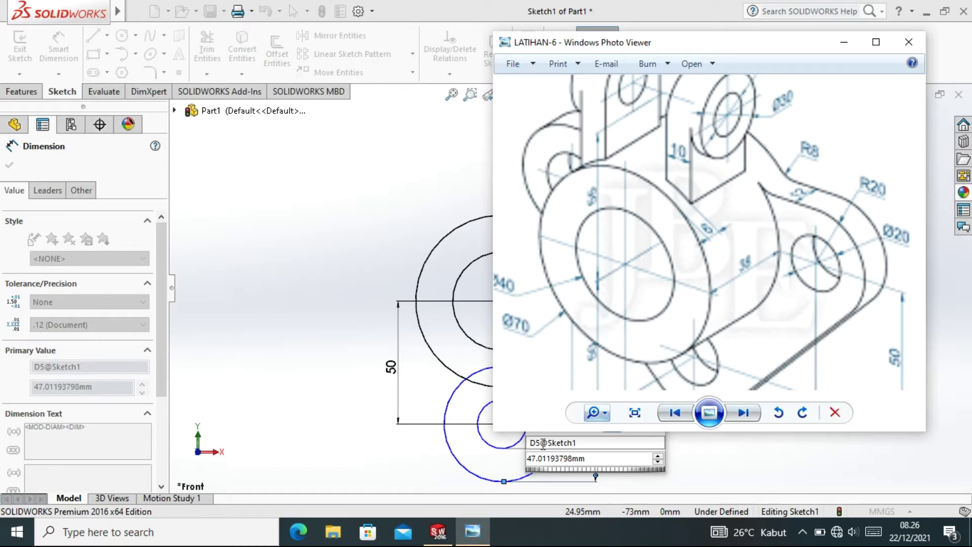
left_click(438, 532)
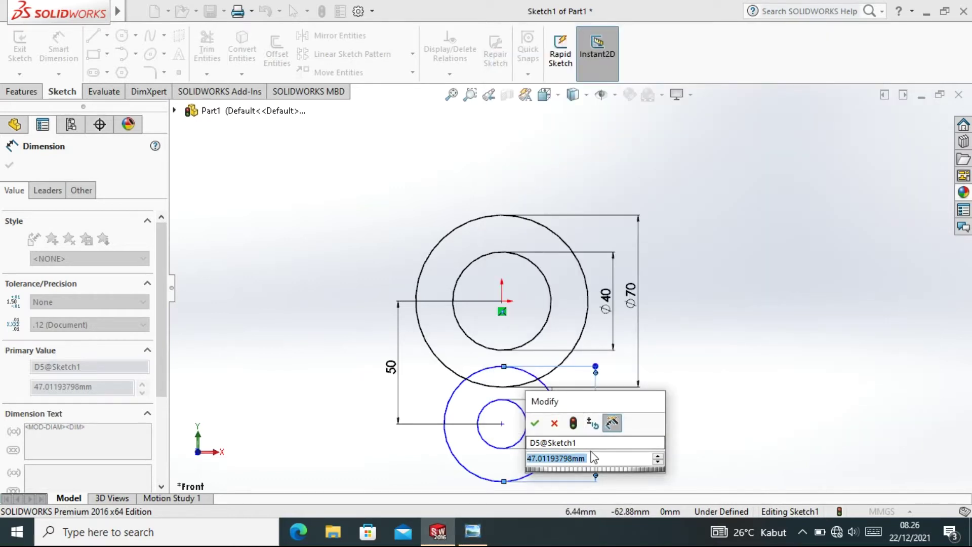
type("40")
key("Return")
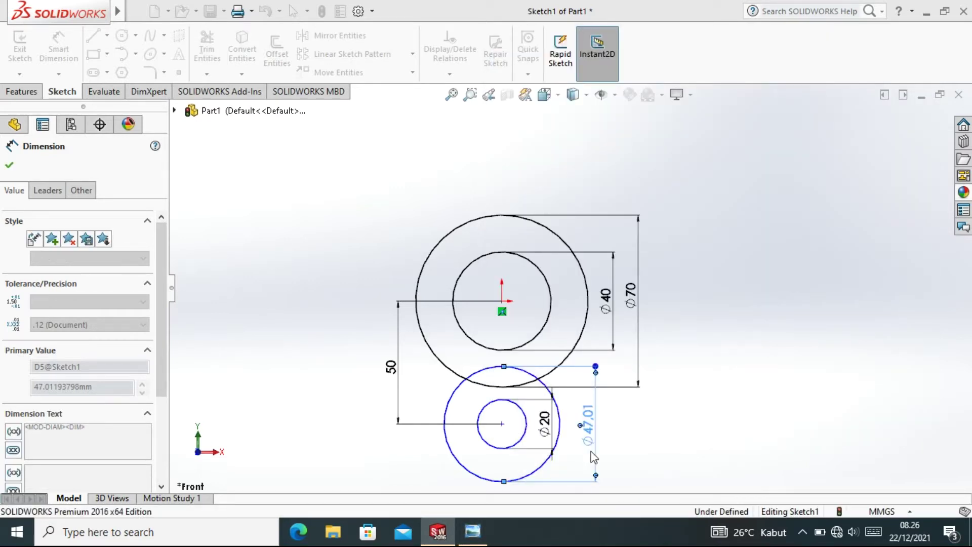
right_click(658, 415)
left_click(698, 223)
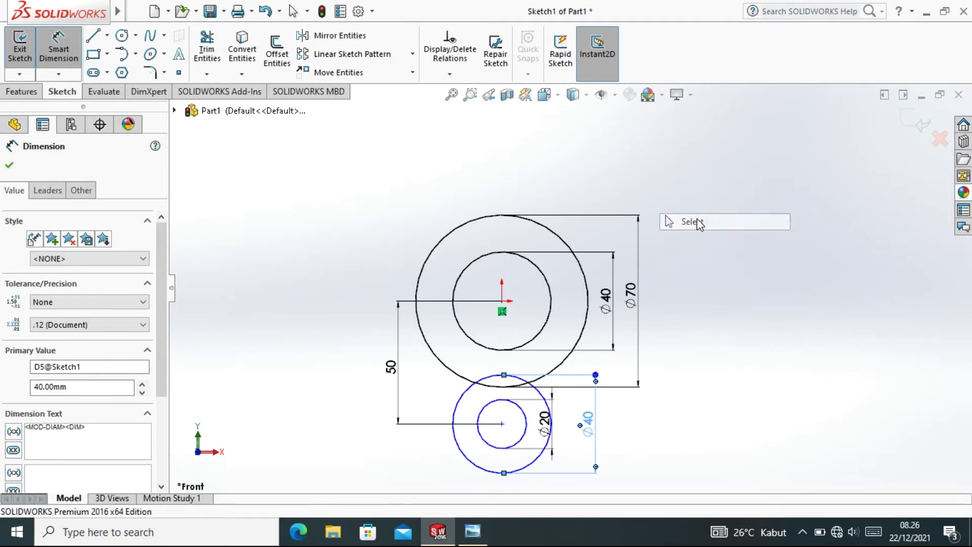
Step: Move the 50 dimension in among the circles and bring up the reference drawing
left_click_drag(391, 366, 485, 349)
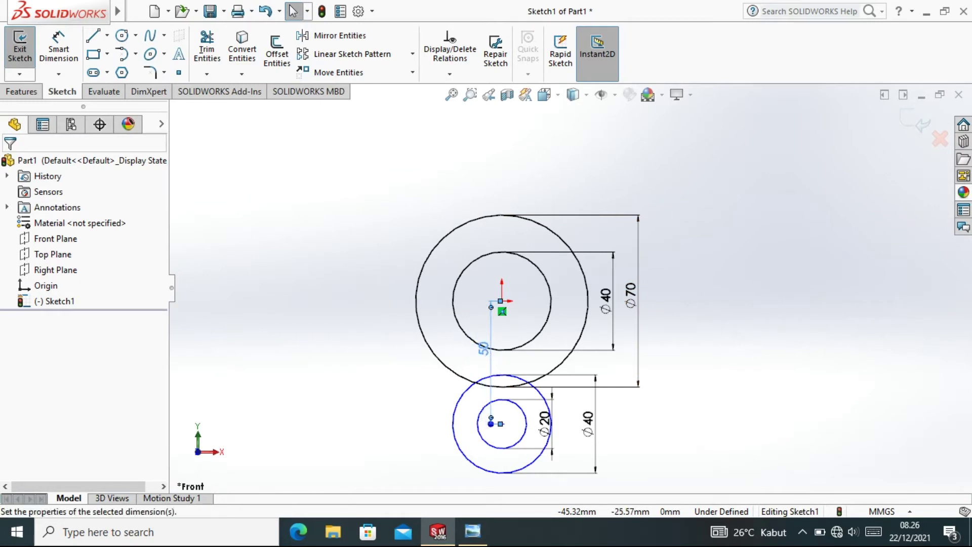
left_click(688, 348)
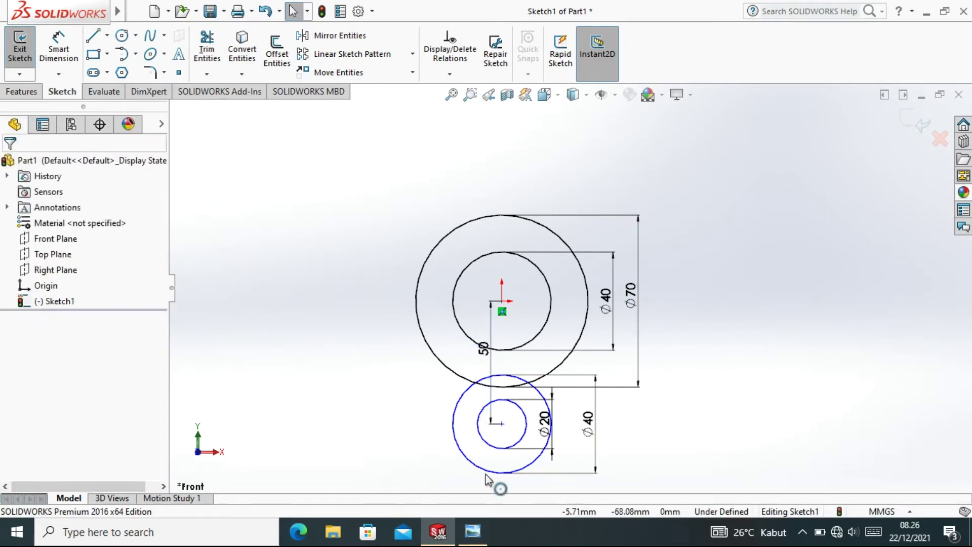
left_click(475, 532)
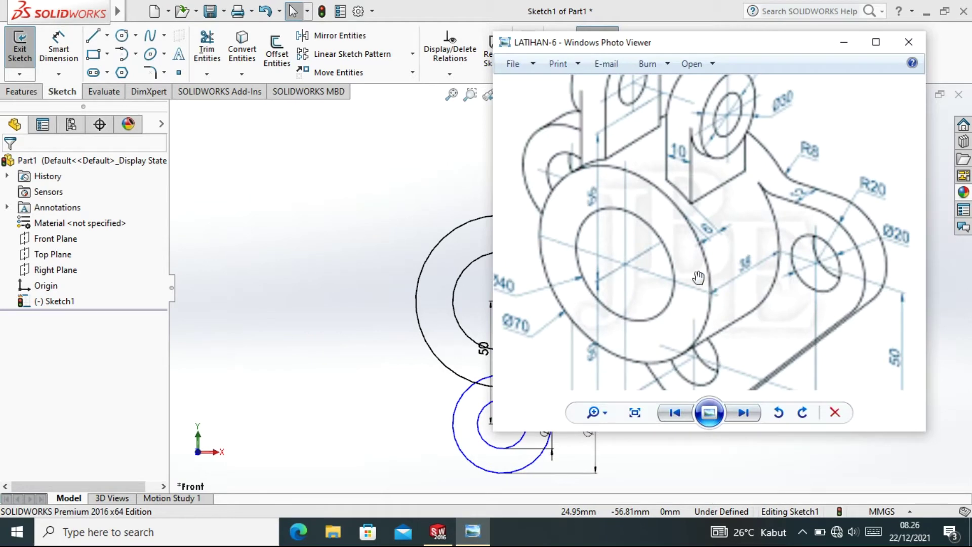
Step: Zoom out and pan the reference drawing to see the 100 (C to C) dimension, then return to SOLIDWORKS
scroll(709, 284, "down", 1)
scroll(699, 281, "down", 1)
left_click_drag(726, 304, 689, 262)
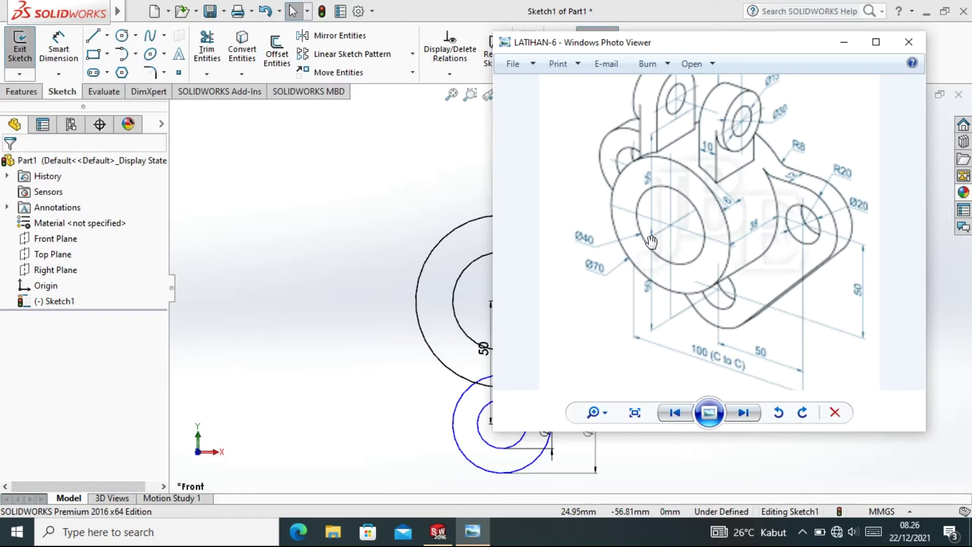
left_click(438, 531)
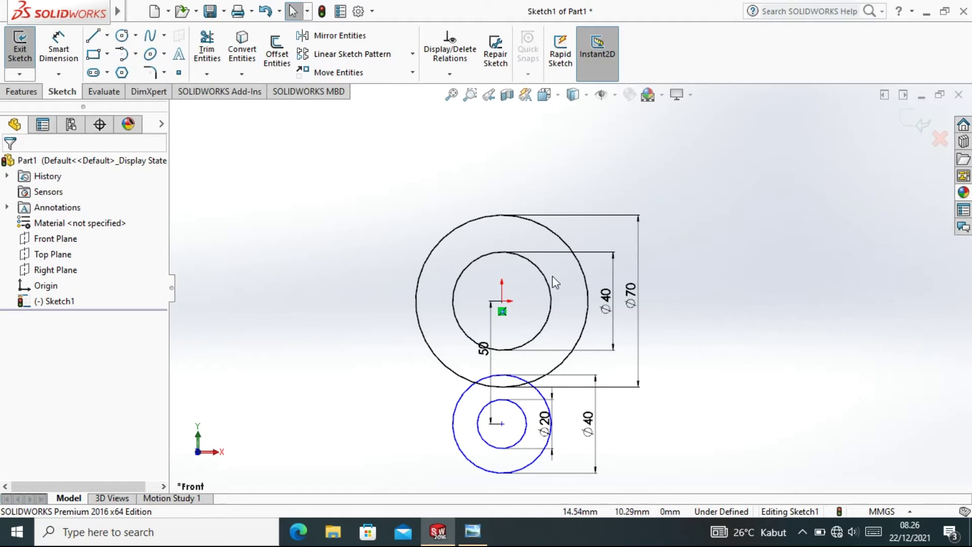
Step: Tidy the hub's Ø40 and Ø70 dimensions and draw small circles left and right of the hub
left_click_drag(605, 299, 523, 296)
left_click_drag(634, 292, 560, 294)
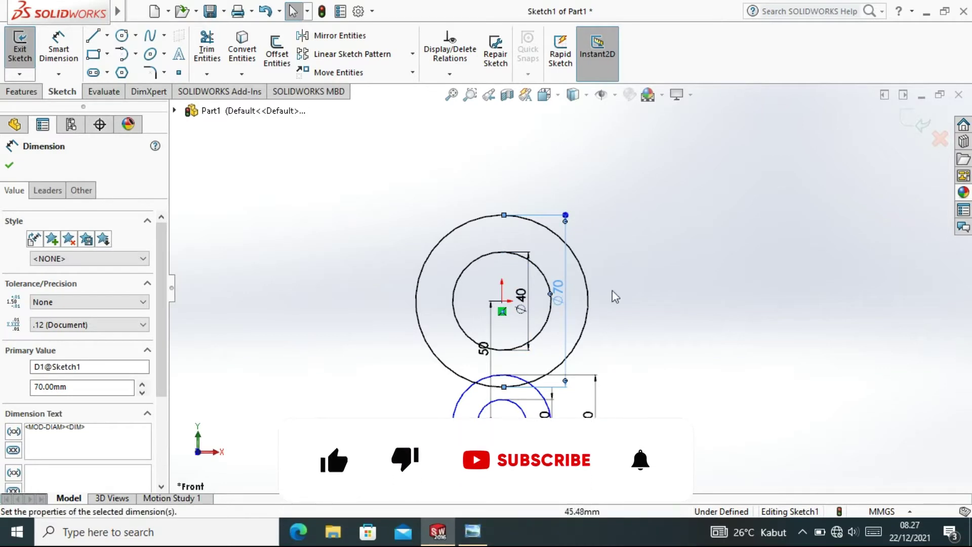
left_click(122, 35)
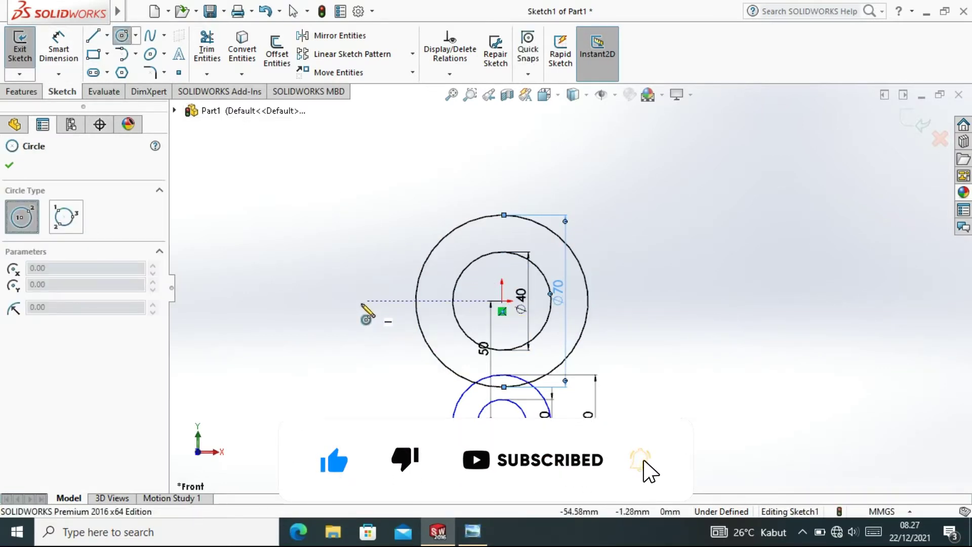
left_click_drag(339, 301, 333, 278)
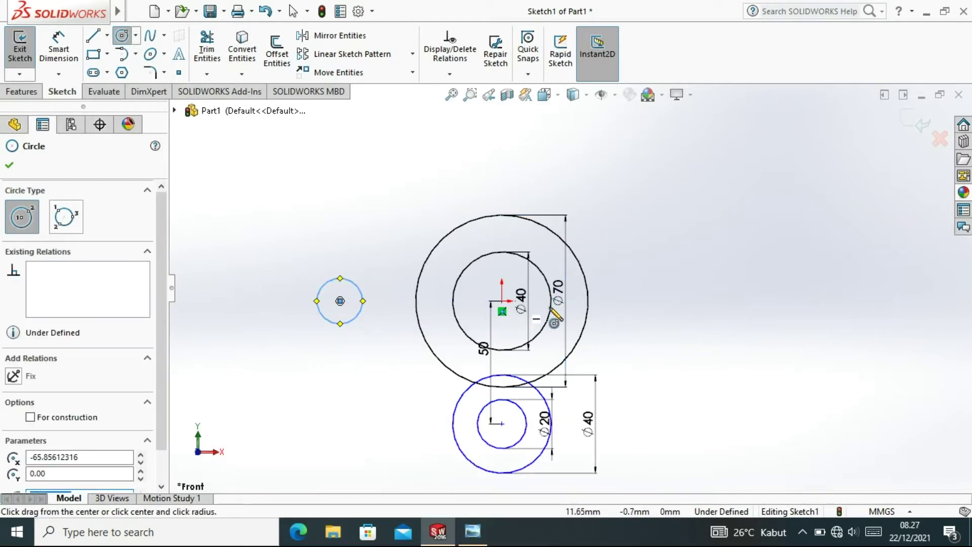
left_click_drag(647, 301, 657, 277)
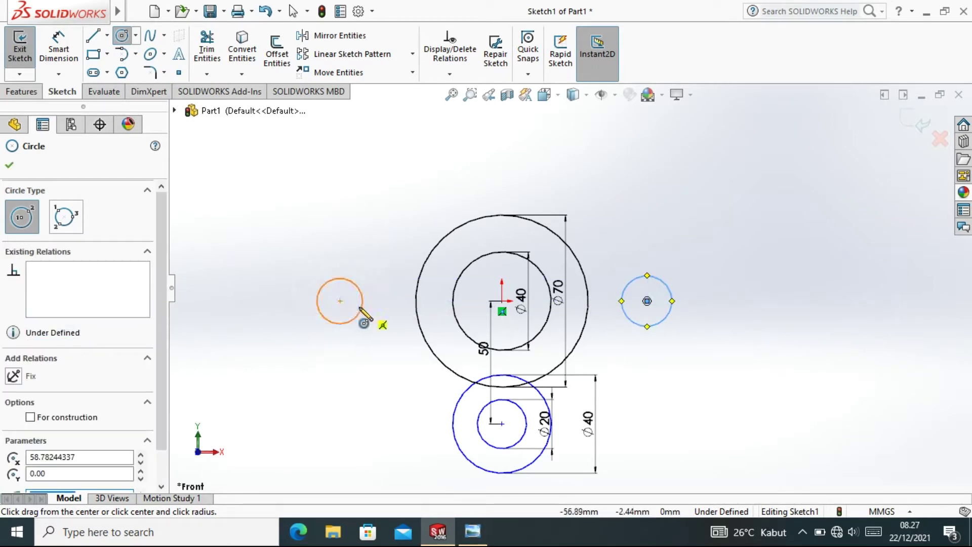
Step: Draw larger concentric circles around both the left and right small circles
left_click_drag(341, 301, 326, 256)
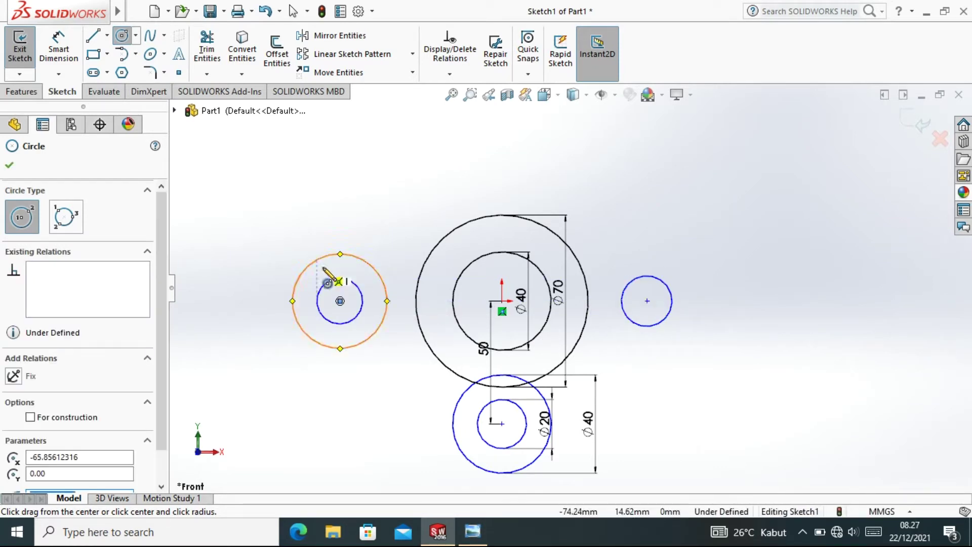
left_click_drag(647, 300, 664, 263)
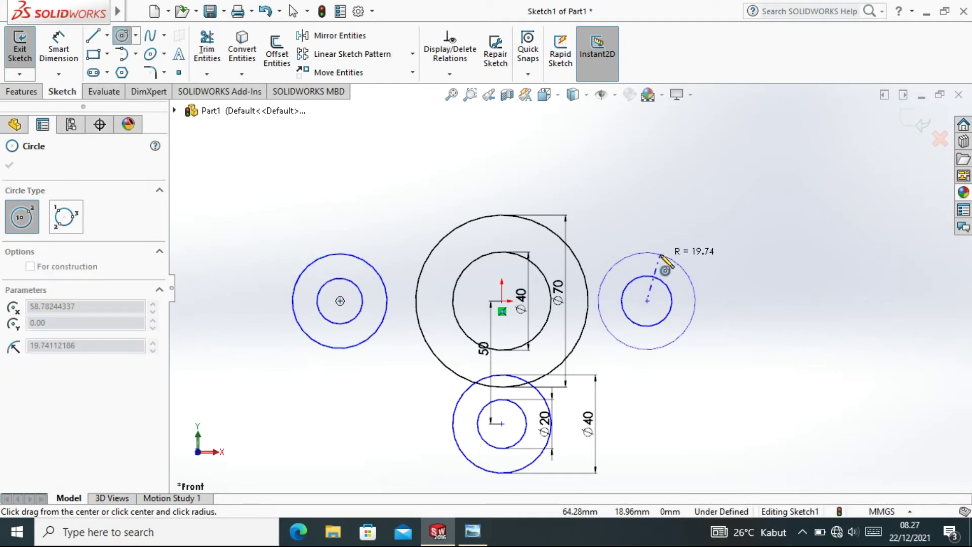
left_click(661, 255)
right_click(378, 230)
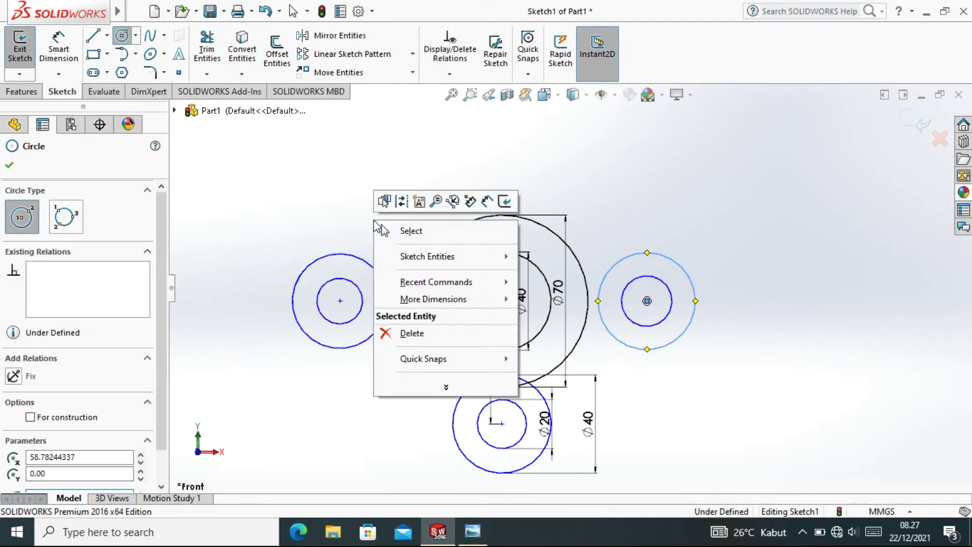
left_click(484, 200)
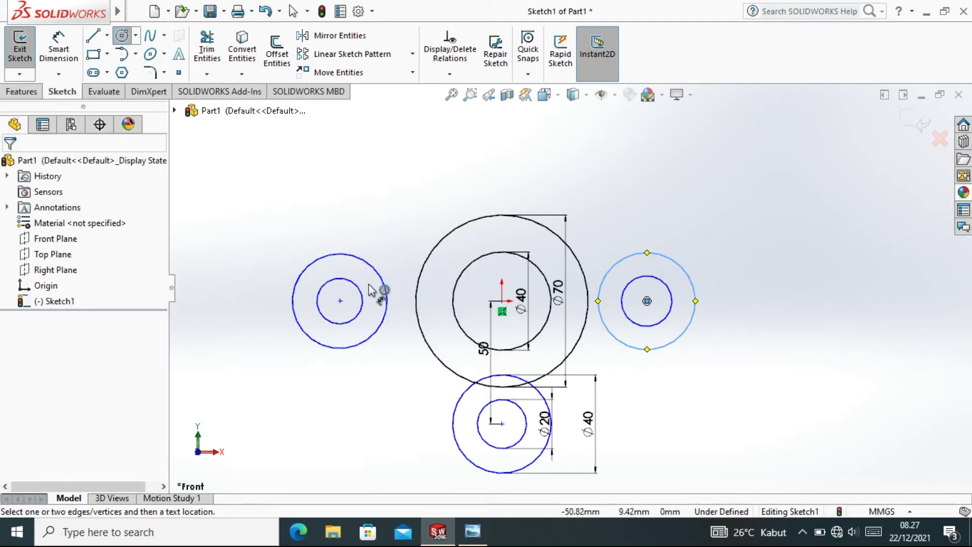
left_click(340, 301)
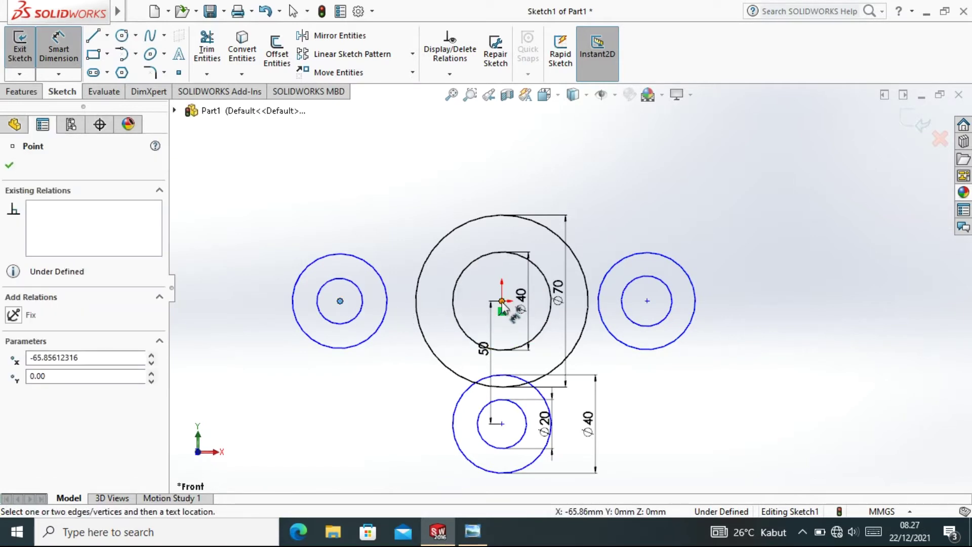
Step: Fix the left circle pair's centre 50 mm horizontally from the hub centre
left_click(501, 302)
left_click(411, 368)
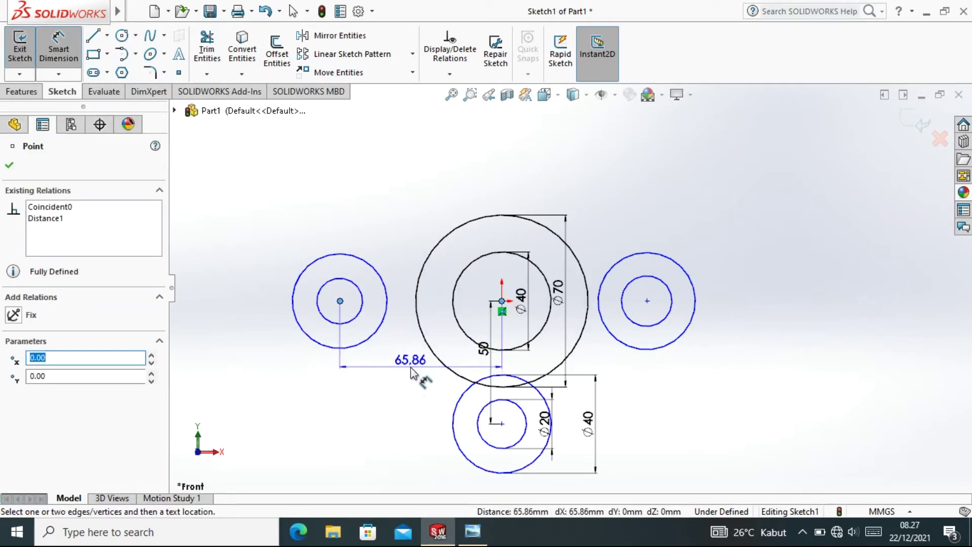
left_click(411, 367)
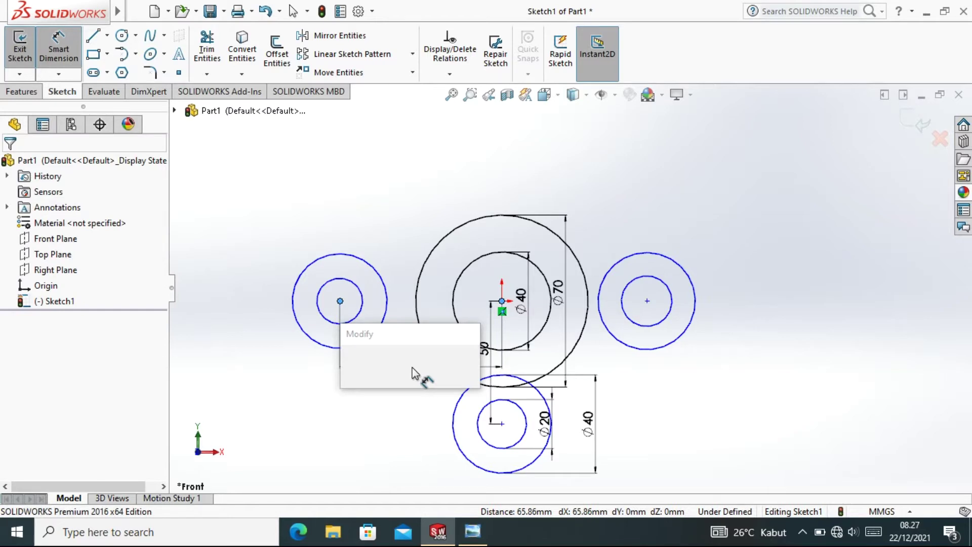
type("50")
key("Return")
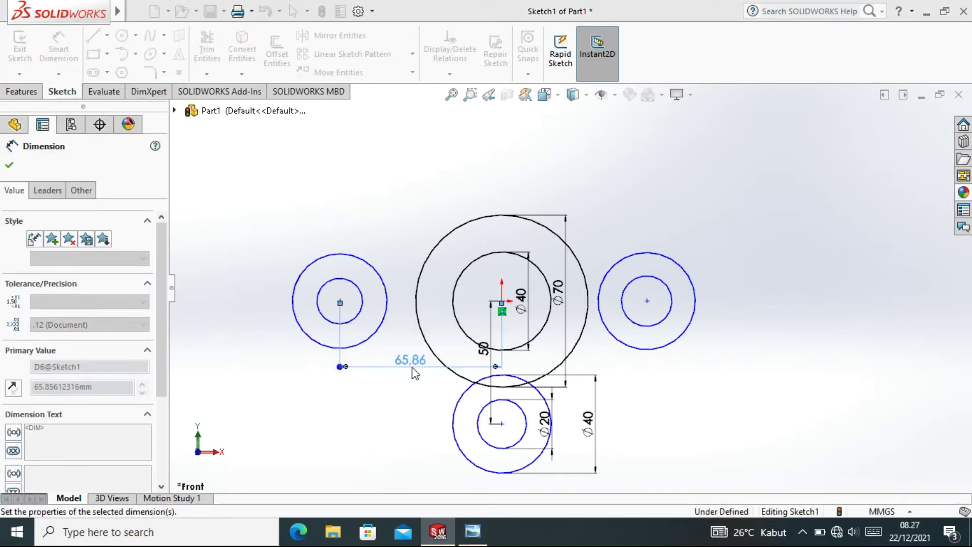
Step: Fix the right circle pair's centre 50 mm horizontally from the hub centre
left_click(647, 300)
left_click(502, 301)
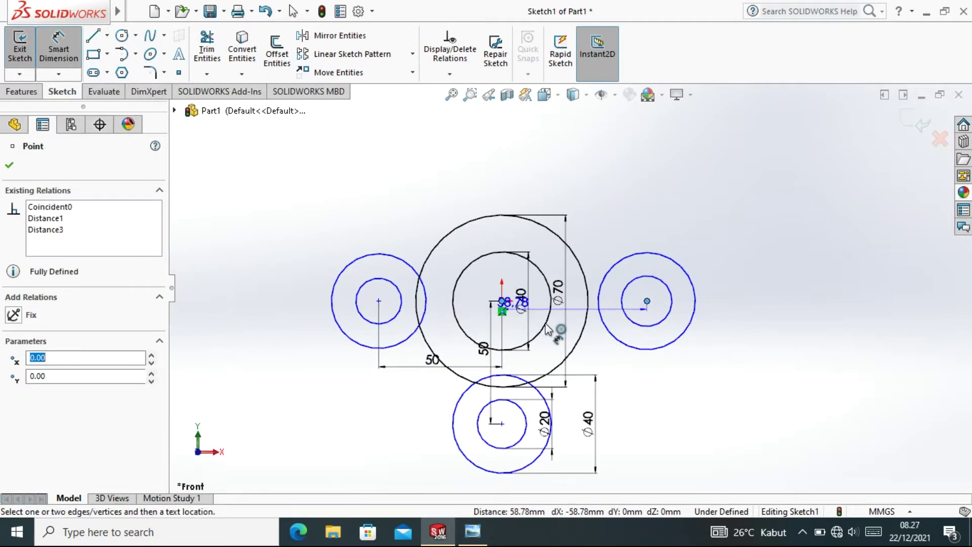
left_click(585, 355)
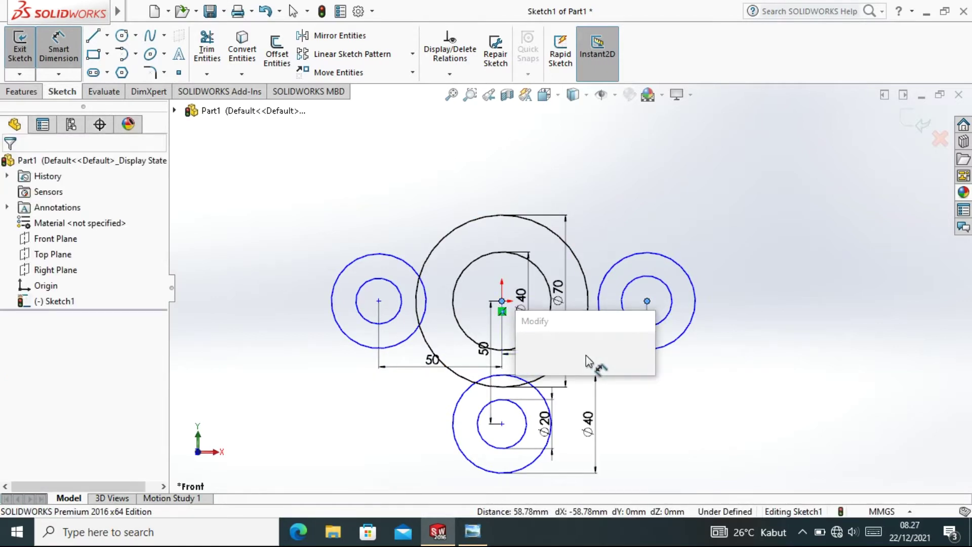
type("50")
key("Return")
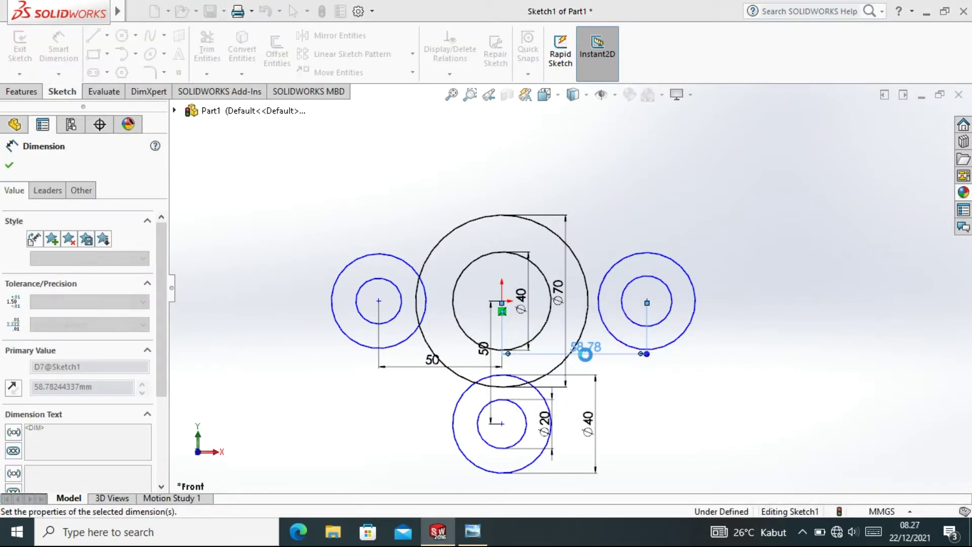
right_click(654, 217)
left_click(689, 259)
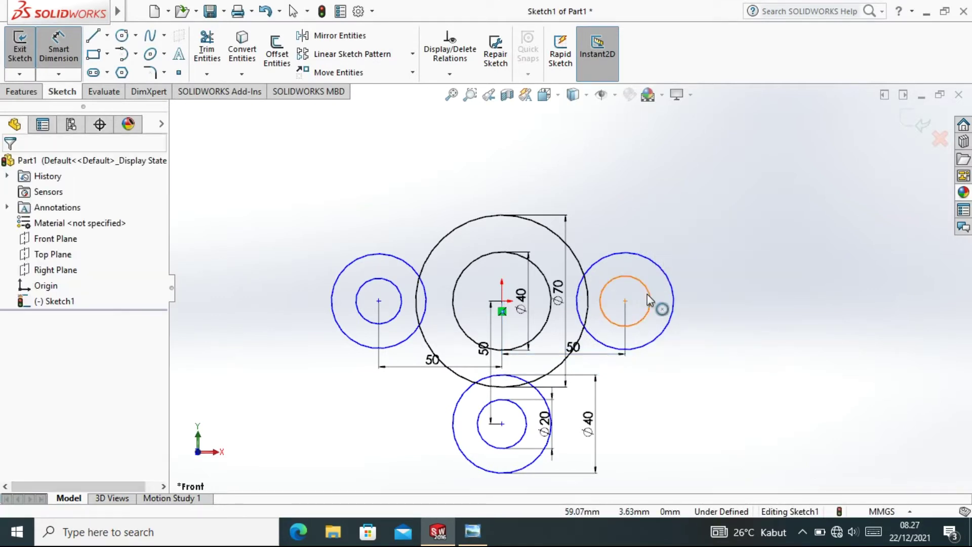
left_click(69, 46)
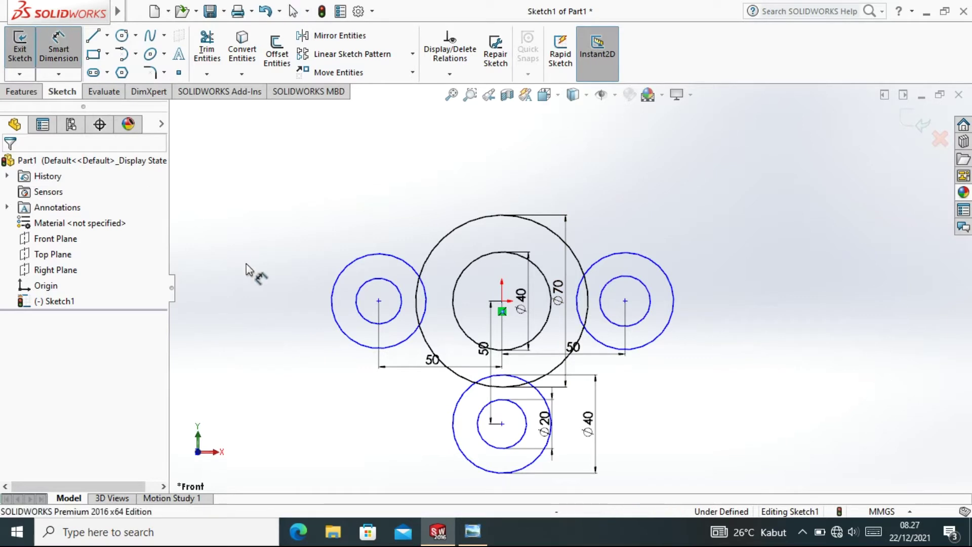
Step: Give the left lug circles diameters of Ø20 (inner) and Ø40 (outer)
left_click(355, 301)
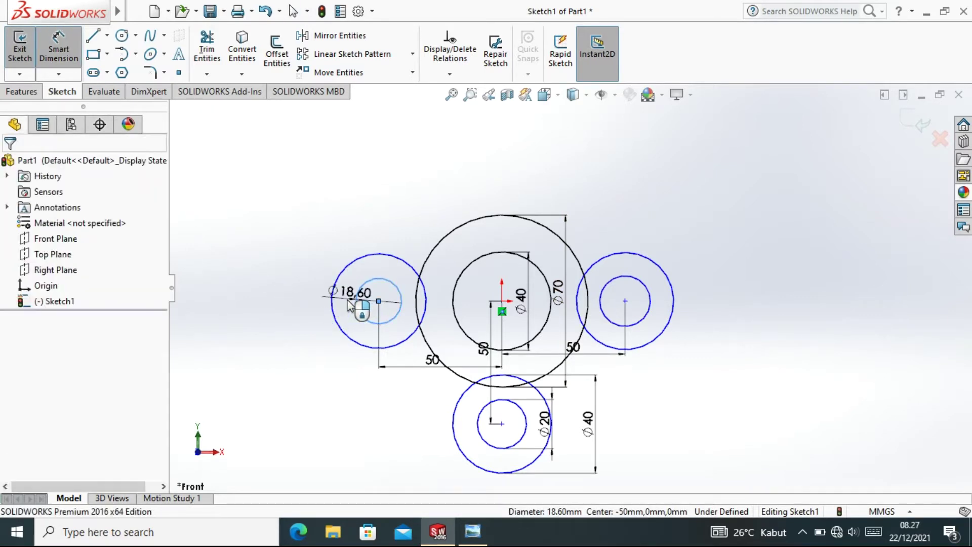
left_click(364, 316)
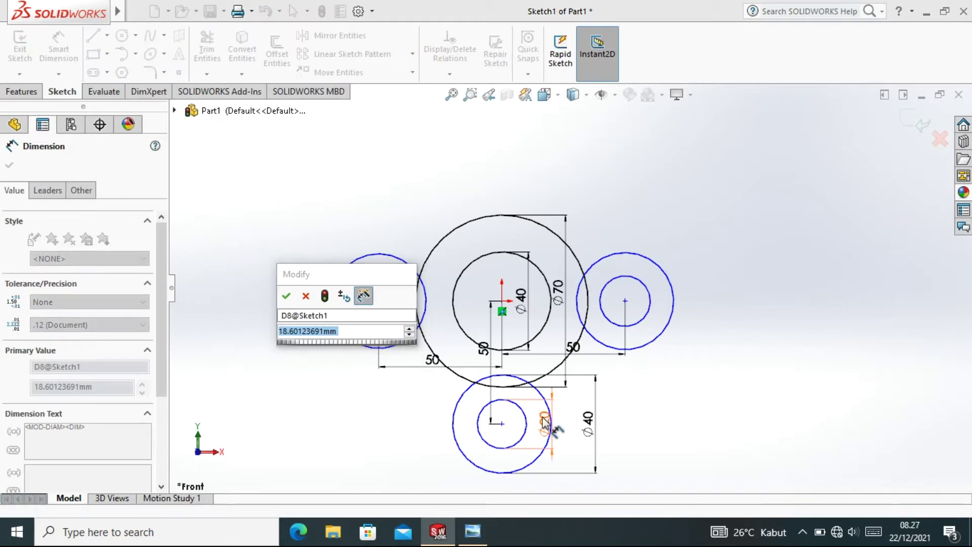
type("20")
left_click(285, 296)
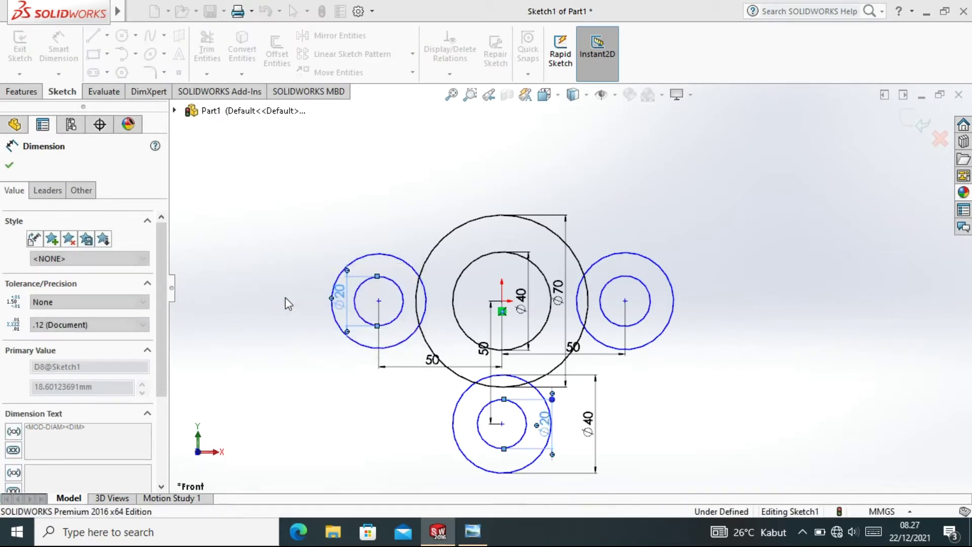
left_click(333, 321)
left_click(311, 316)
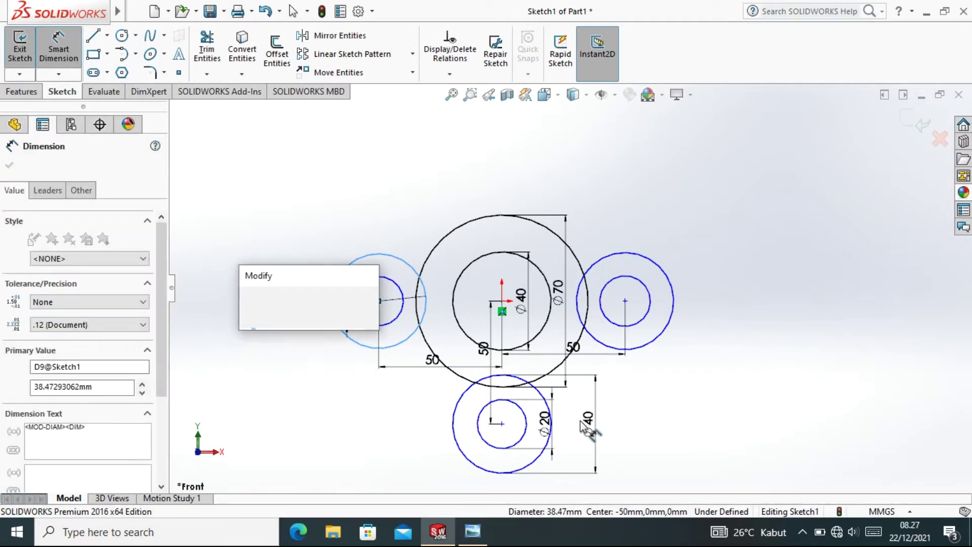
type("40.00mm")
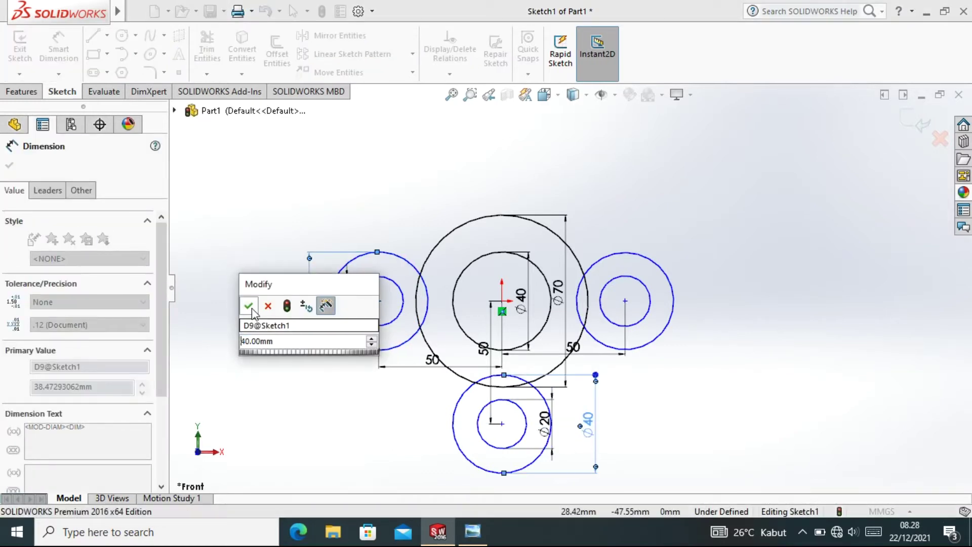
left_click(248, 306)
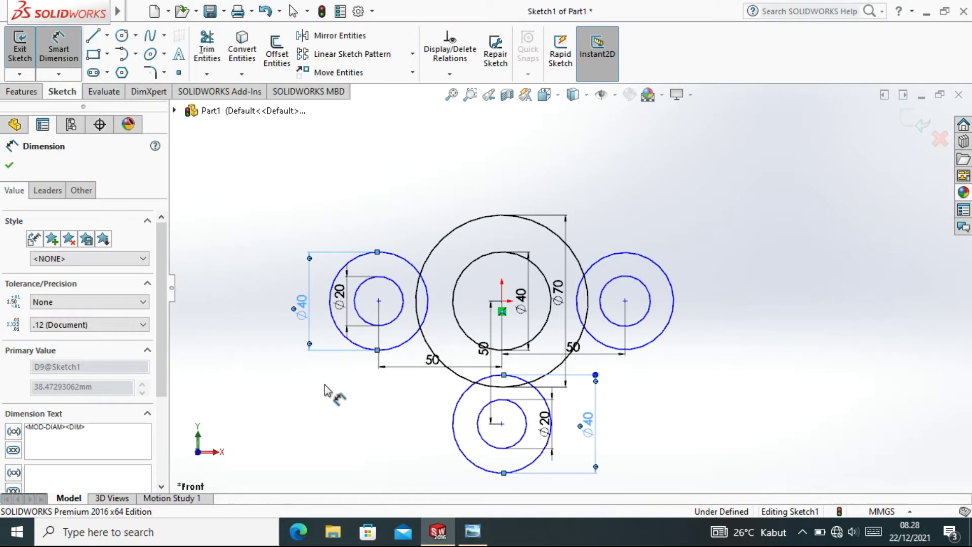
Step: Give the right lug circles diameters of Ø20 (inner) and Ø40 (outer)
left_click(652, 310)
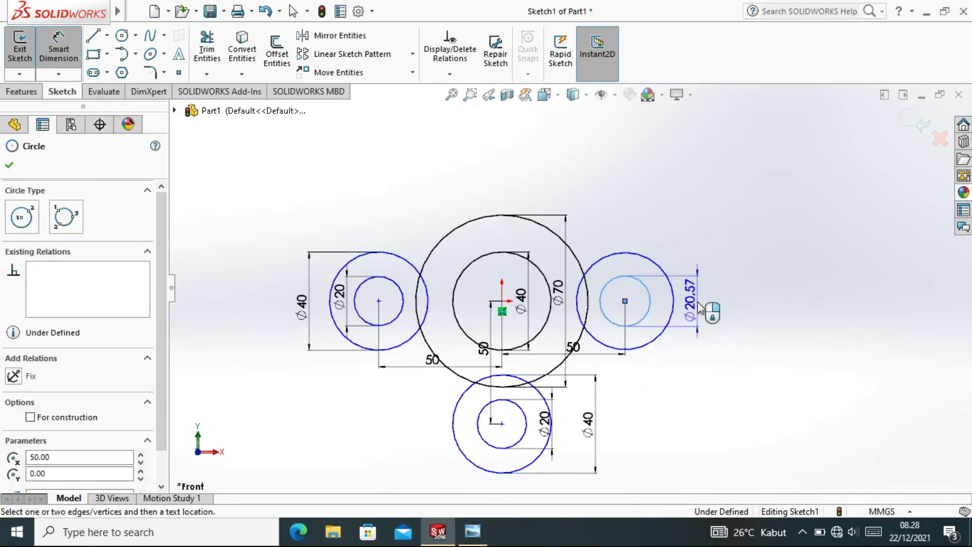
left_click(668, 335)
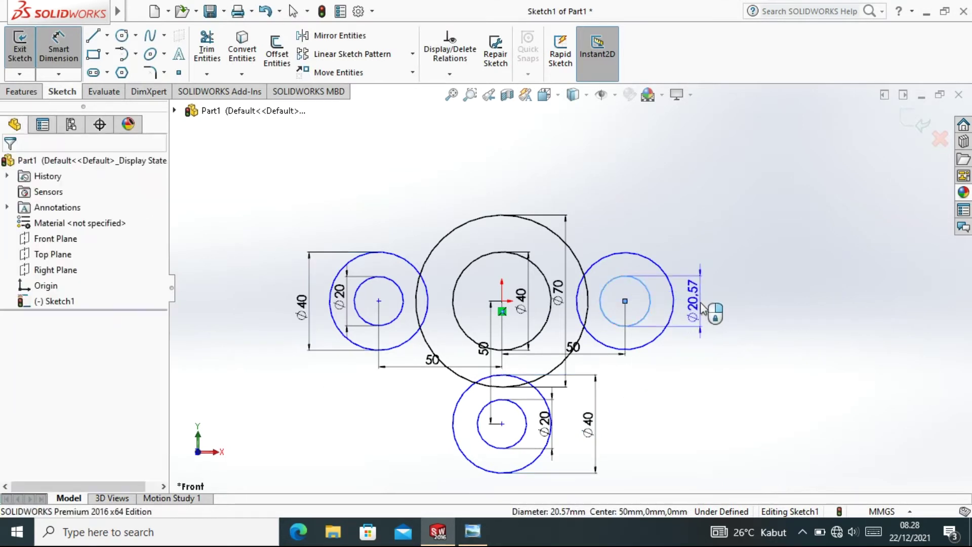
left_click(545, 423)
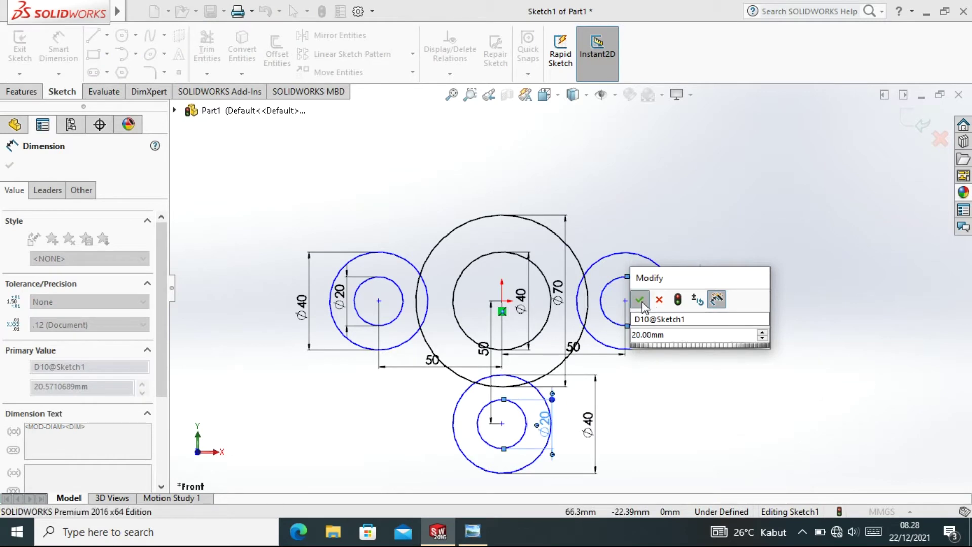
left_click(639, 299)
left_click(673, 284)
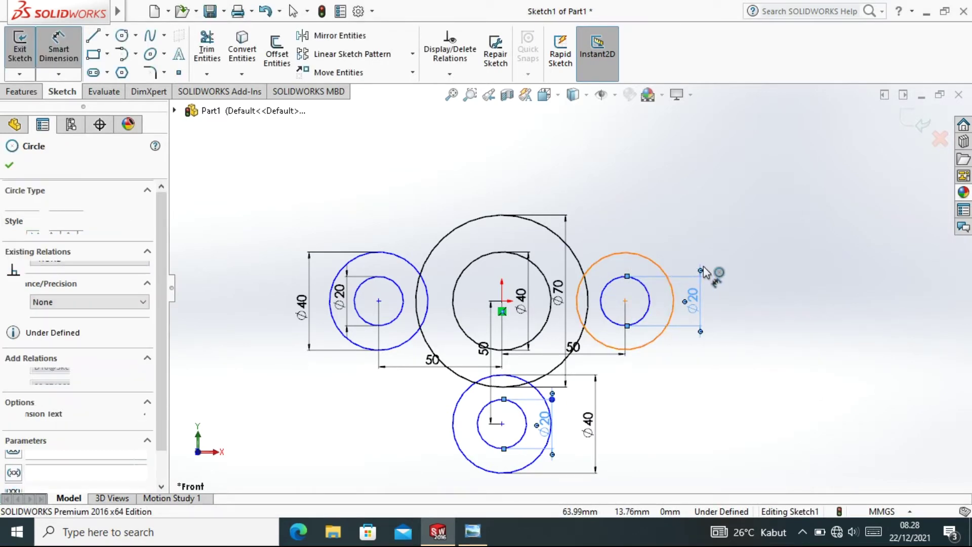
left_click(730, 302)
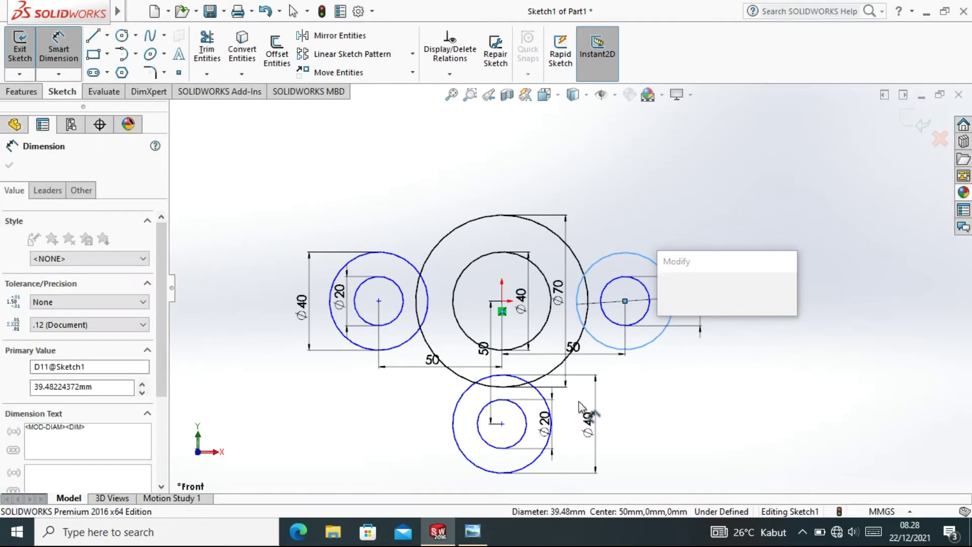
left_click(596, 425)
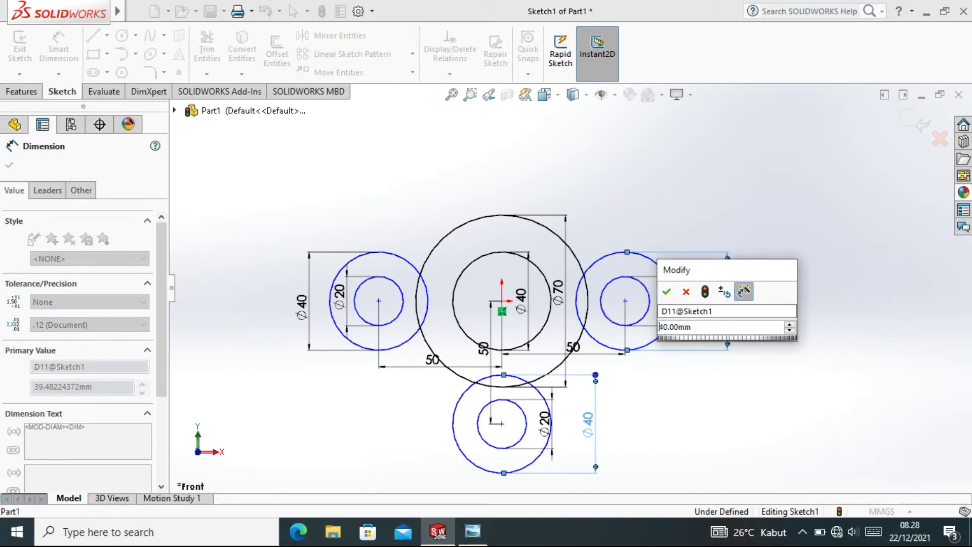
left_click(667, 292)
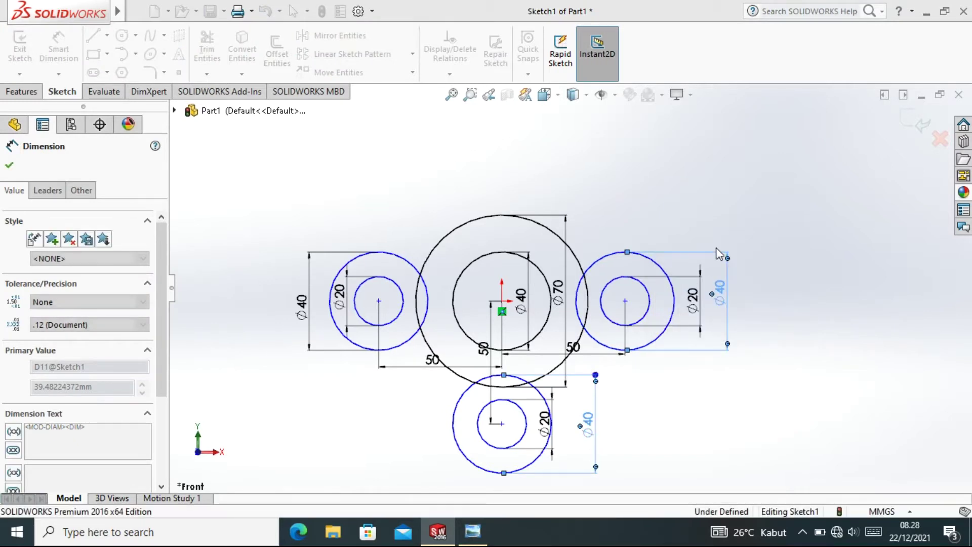
right_click(659, 190)
left_click(692, 231)
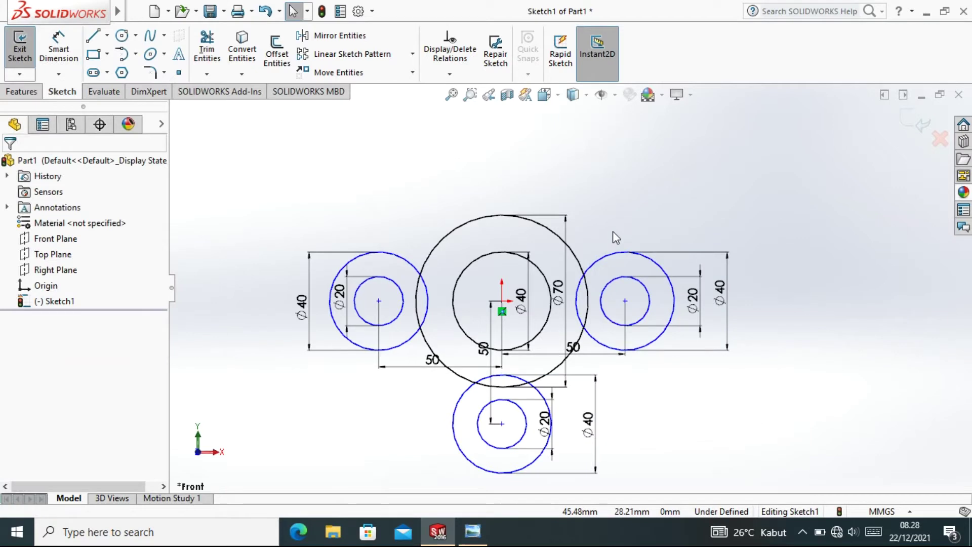
left_click(473, 532)
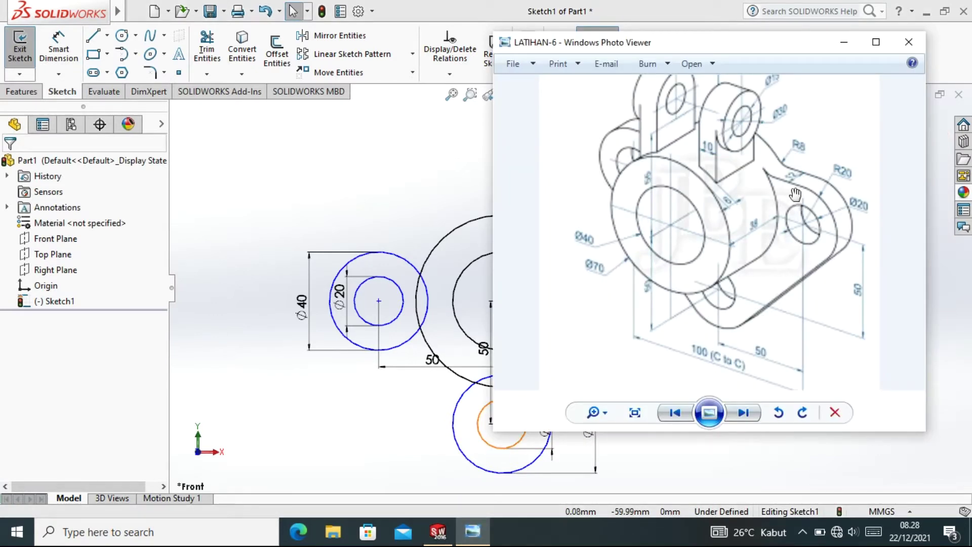
left_click_drag(819, 143, 763, 186)
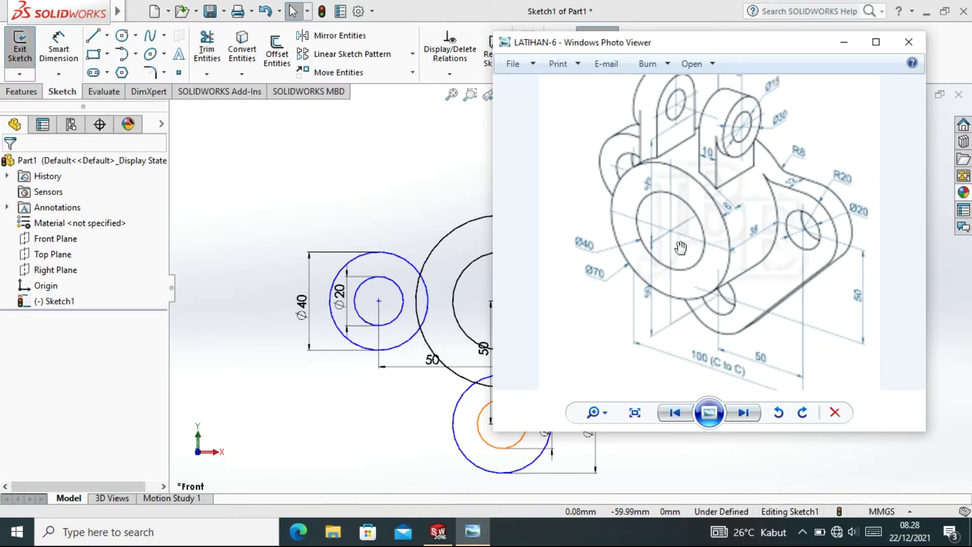
scroll(805, 158, "up", 2)
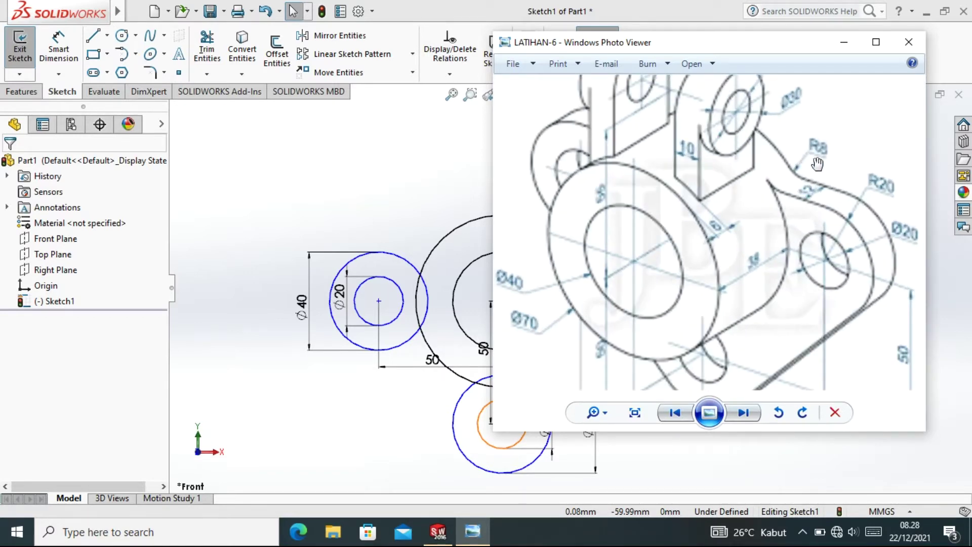
scroll(831, 159, "down", 2)
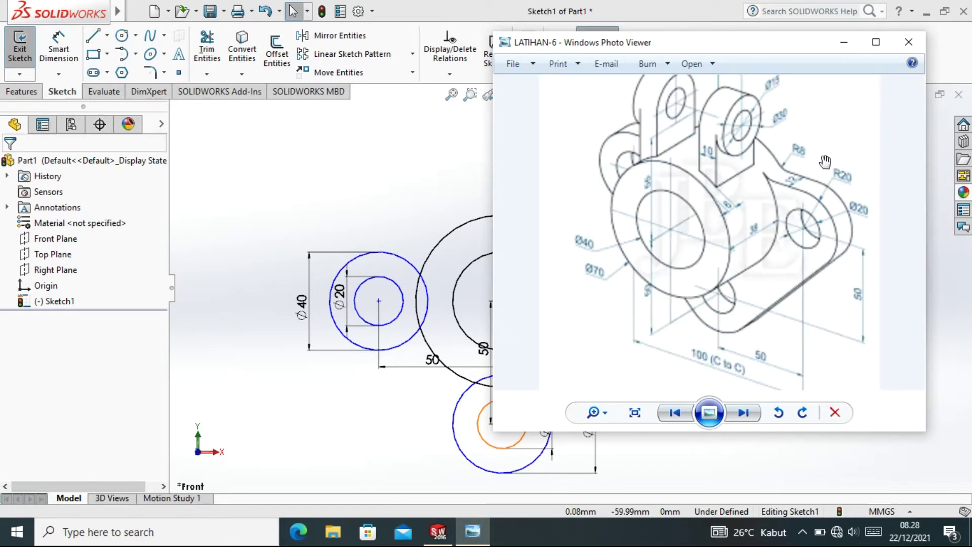
left_click(430, 217)
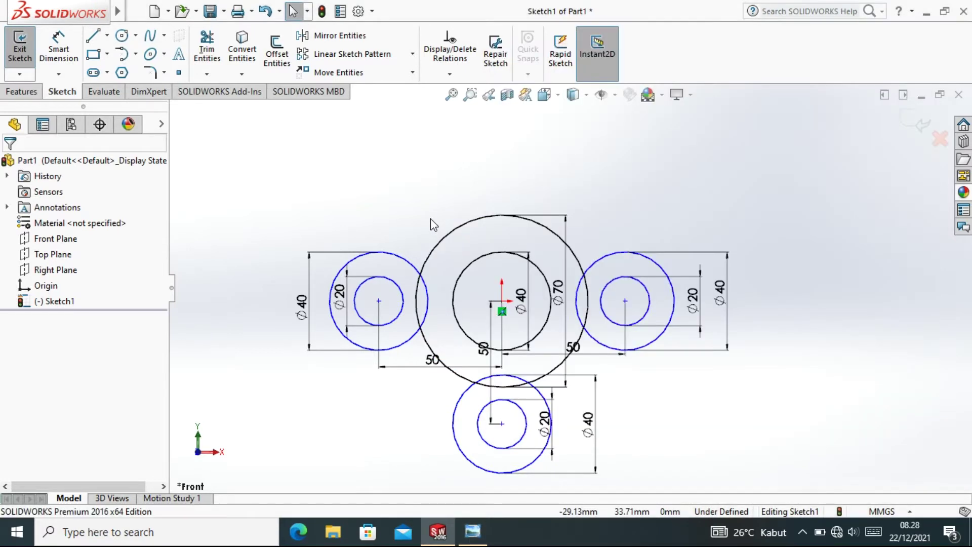
Step: Draw two three-point arcs joining the left and right lug circles to the Ø70 circle
left_click(135, 53)
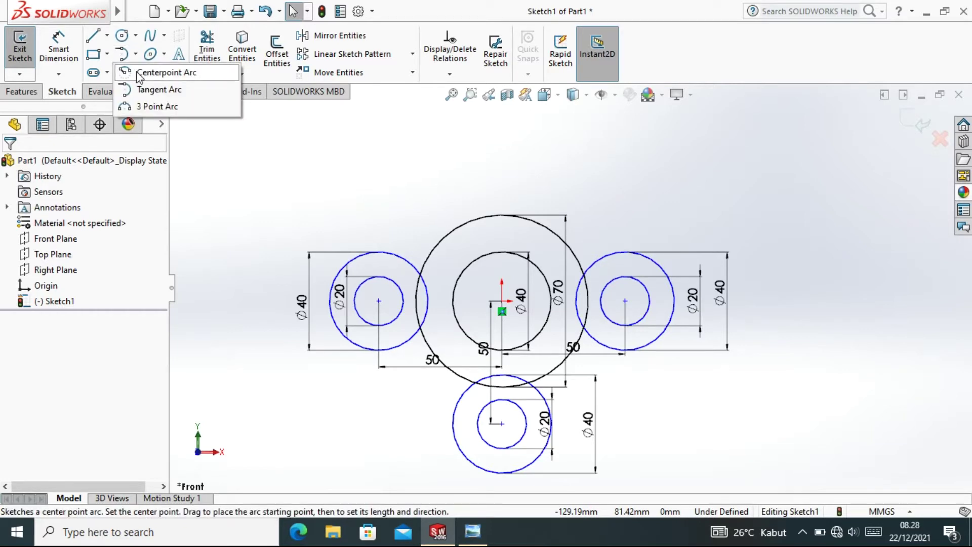
left_click(138, 104)
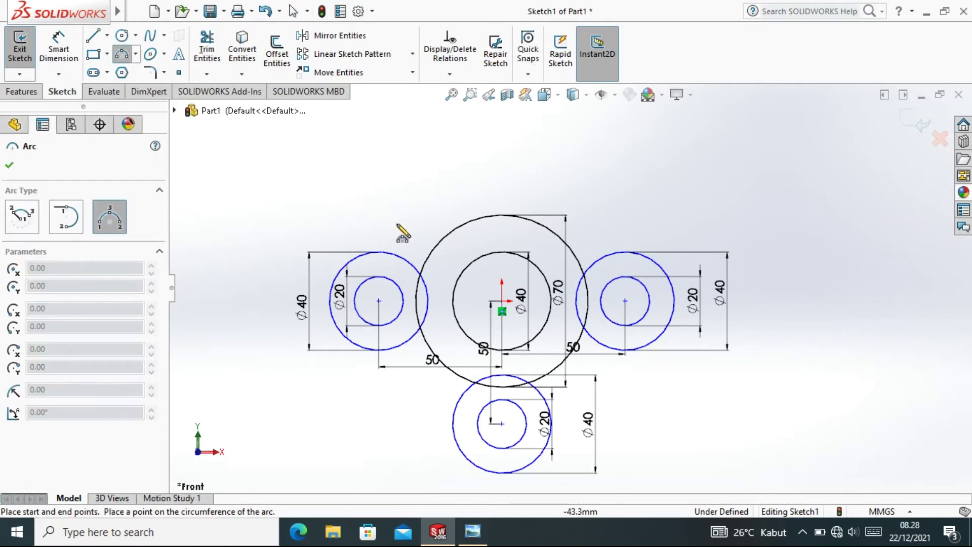
scroll(416, 238, "down", 1)
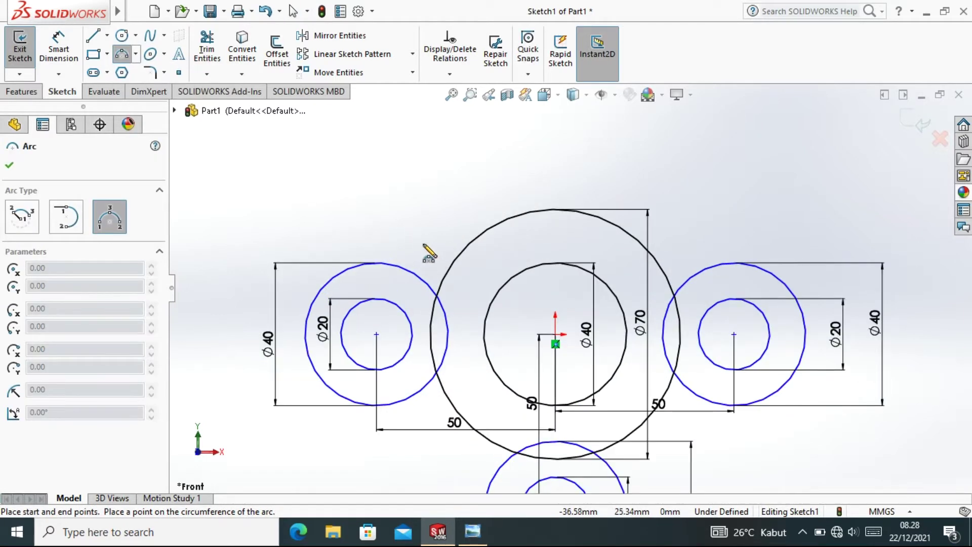
scroll(403, 269, "down", 1)
left_click(389, 264)
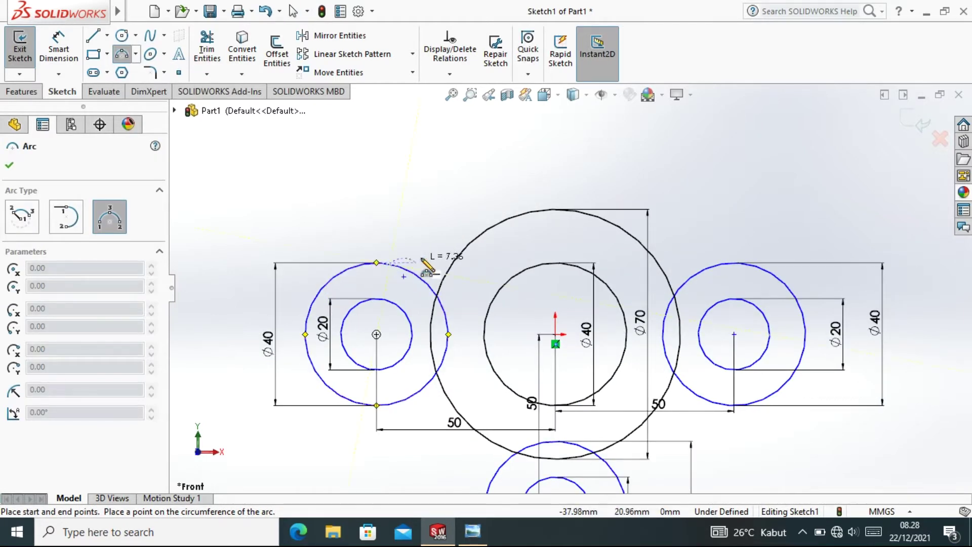
left_click(467, 246)
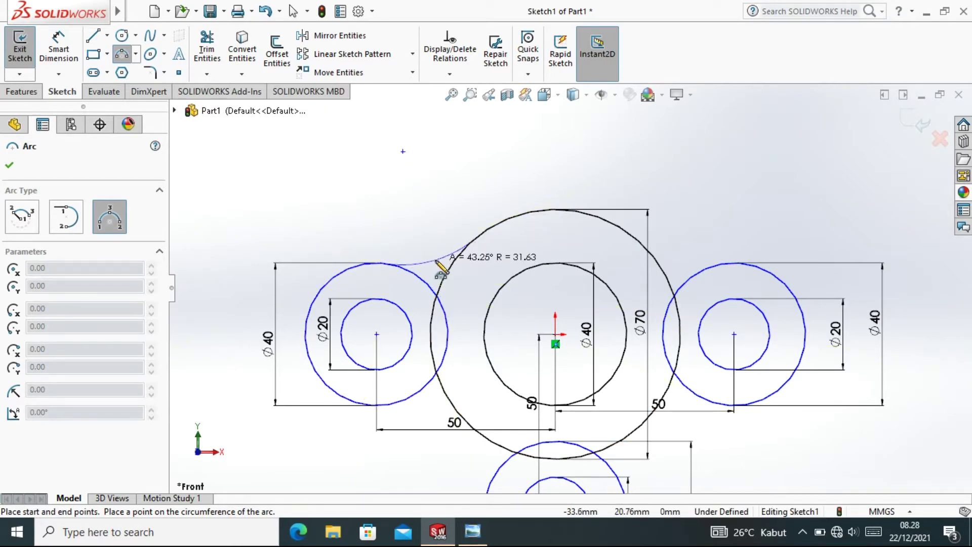
left_click(431, 259)
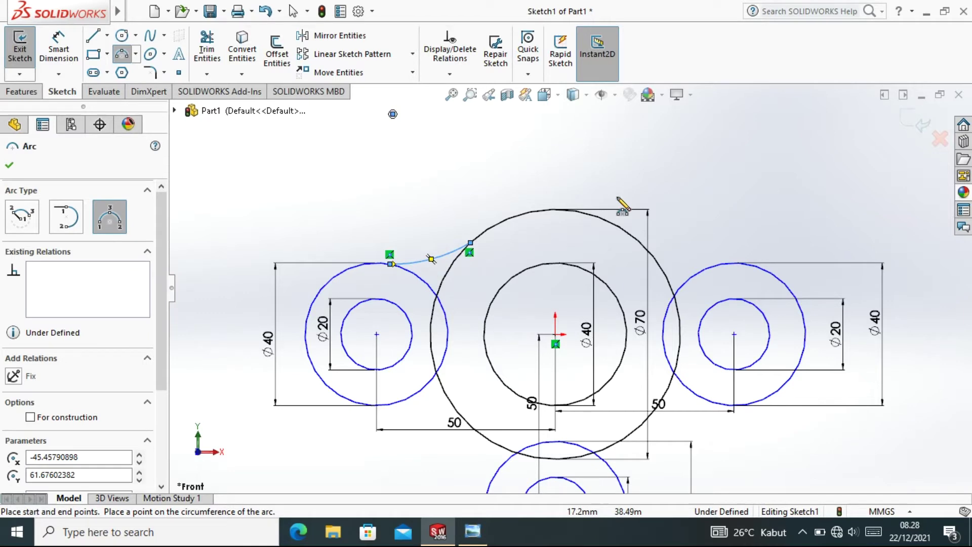
left_click(643, 246)
left_click(723, 262)
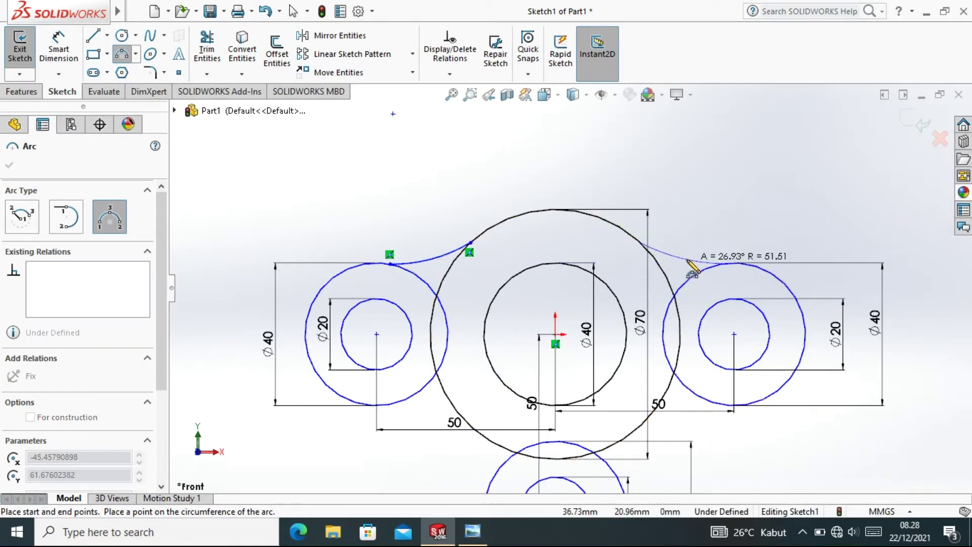
left_click(680, 257)
right_click(688, 194)
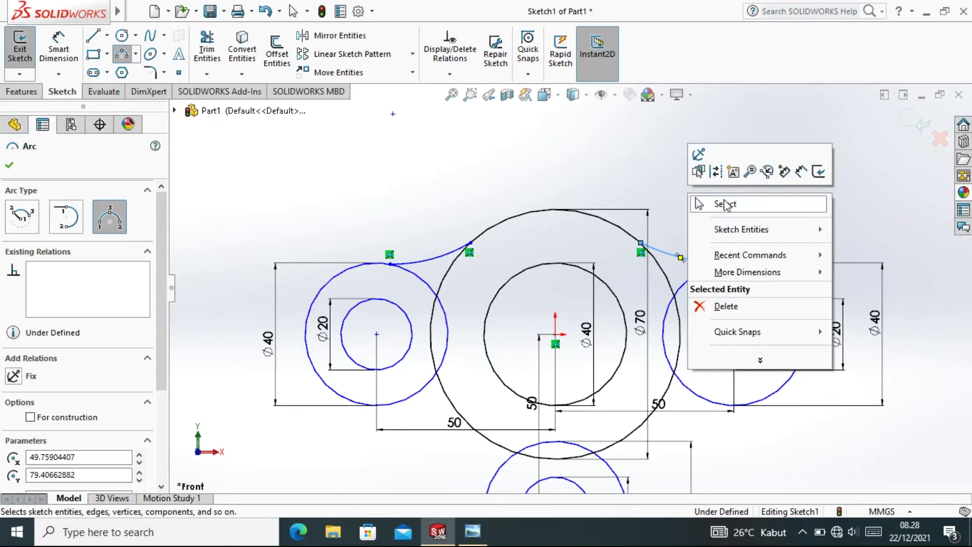
left_click(727, 202)
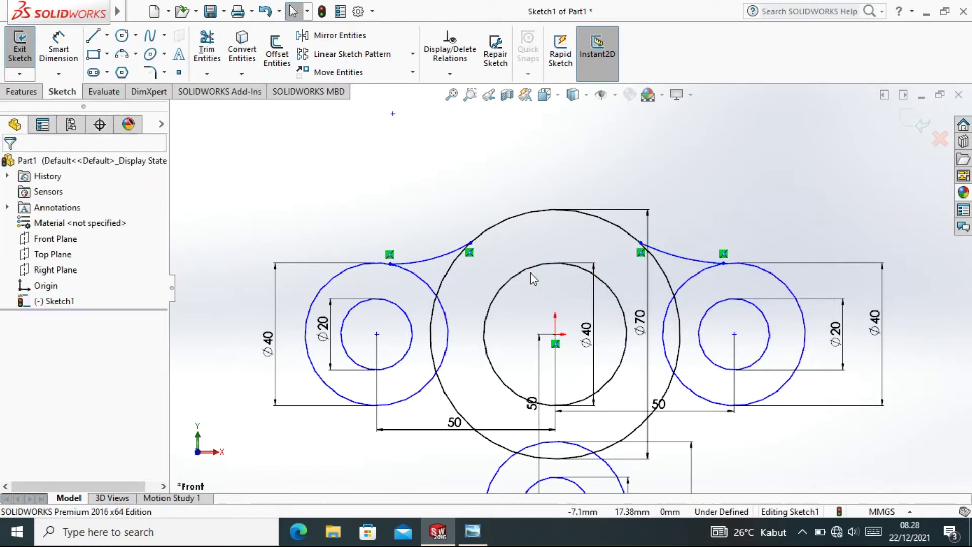
Step: Trim away a left piece of the Ø70 circle and bring up the reference drawing
right_click(407, 220)
left_click(348, 211)
left_click(215, 38)
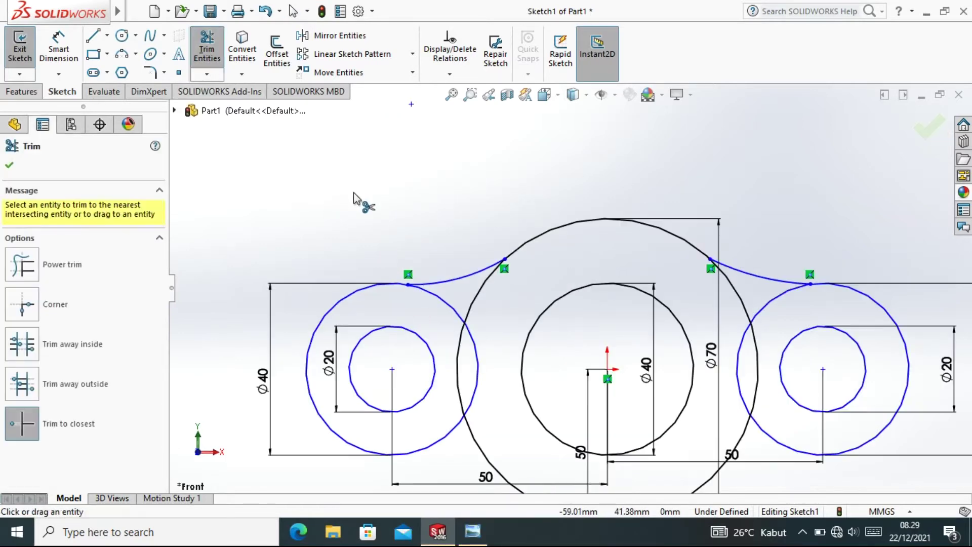
left_click(498, 289)
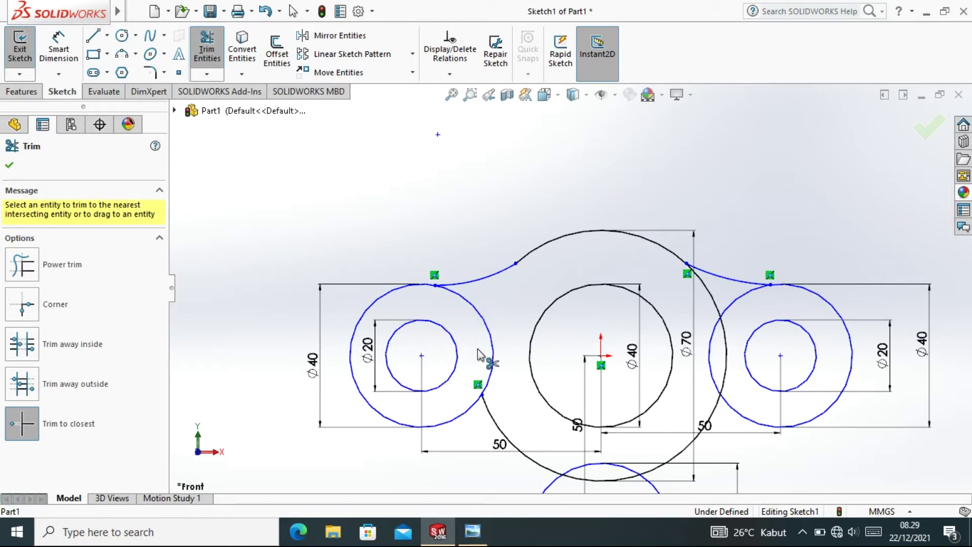
right_click(450, 215)
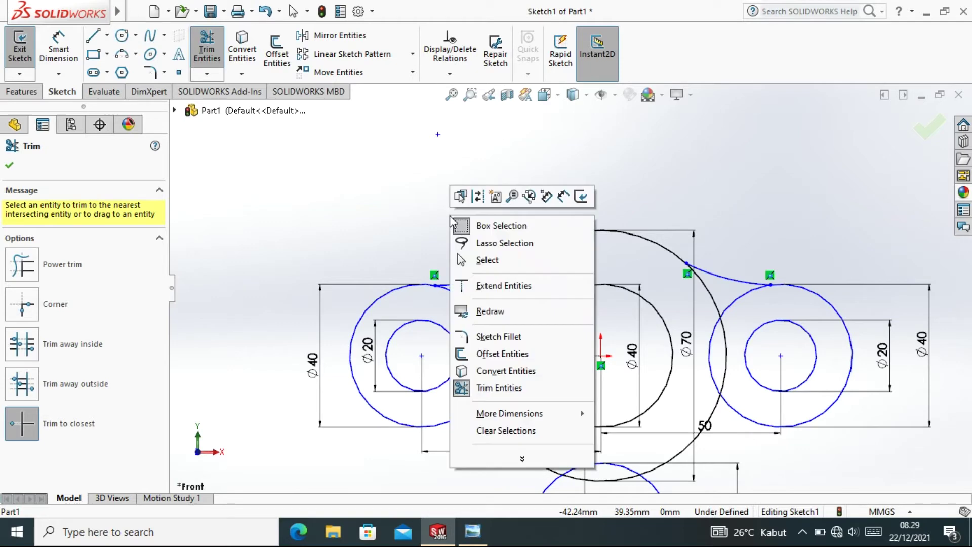
left_click(458, 255)
left_click(473, 531)
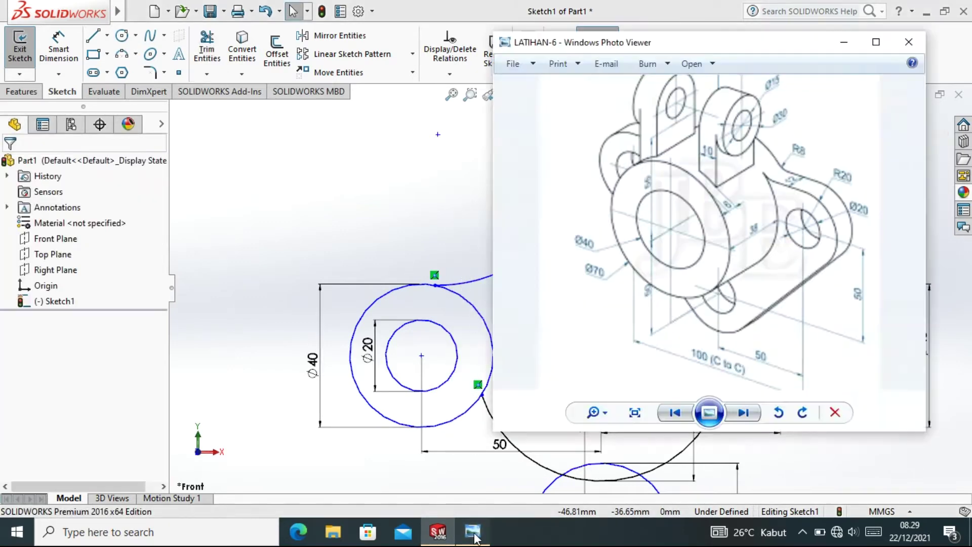
Step: Return to the sketch and undo the trim so the Ø70 circle is whole
left_click(407, 244)
left_click(264, 12)
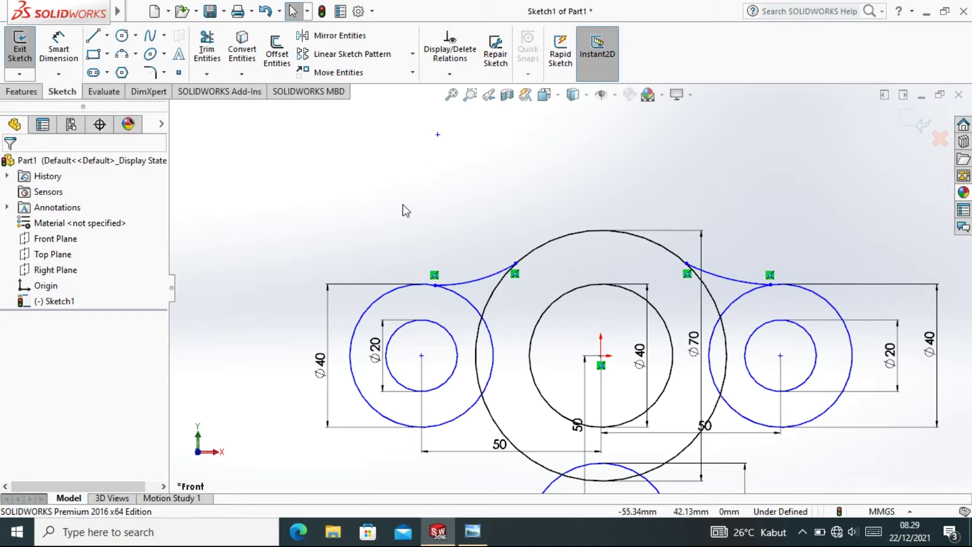
Step: Draw a tangent line from the left Ø40 circle down to the lower circle
scroll(387, 208, "down", 1)
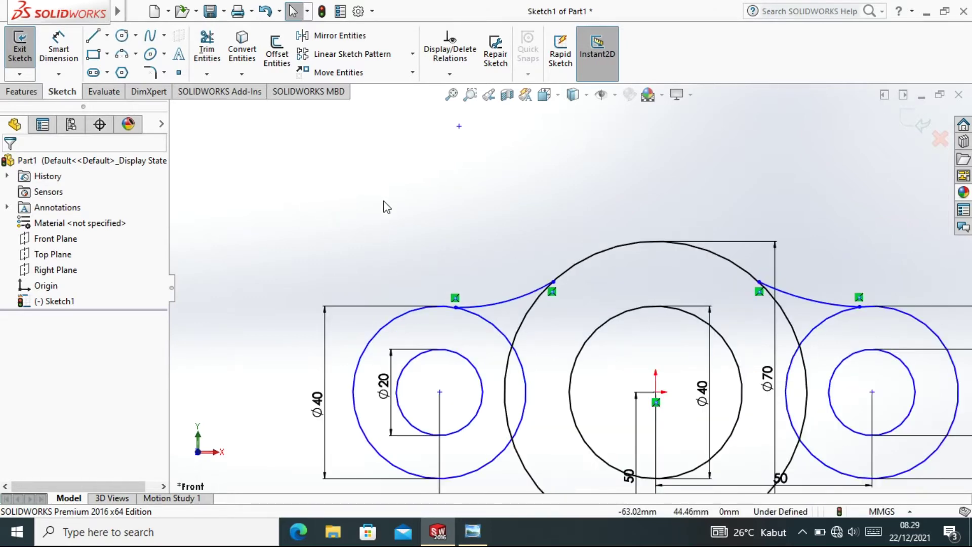
scroll(395, 202, "up", 3)
scroll(395, 201, "up", 1)
scroll(395, 202, "up", 1)
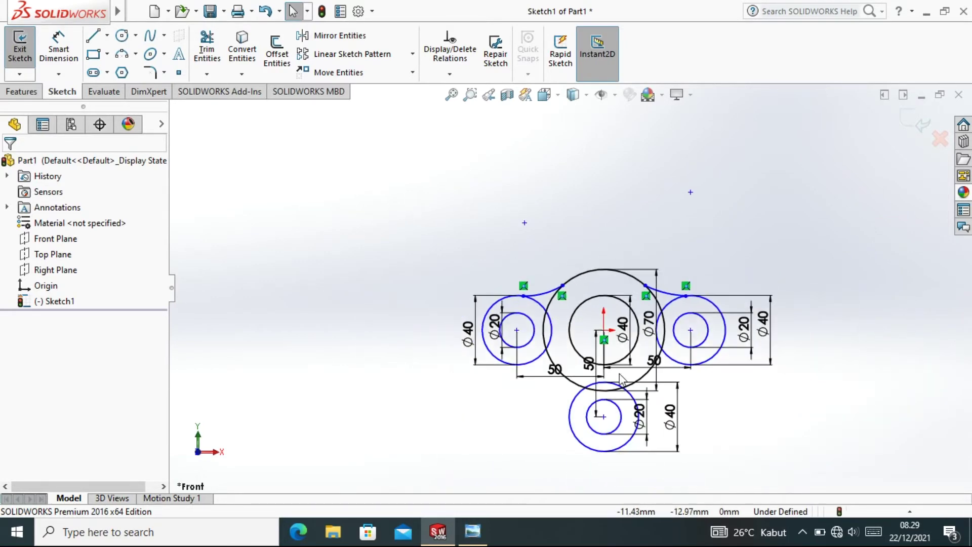
scroll(697, 444, "down", 3)
scroll(553, 412, "down", 1)
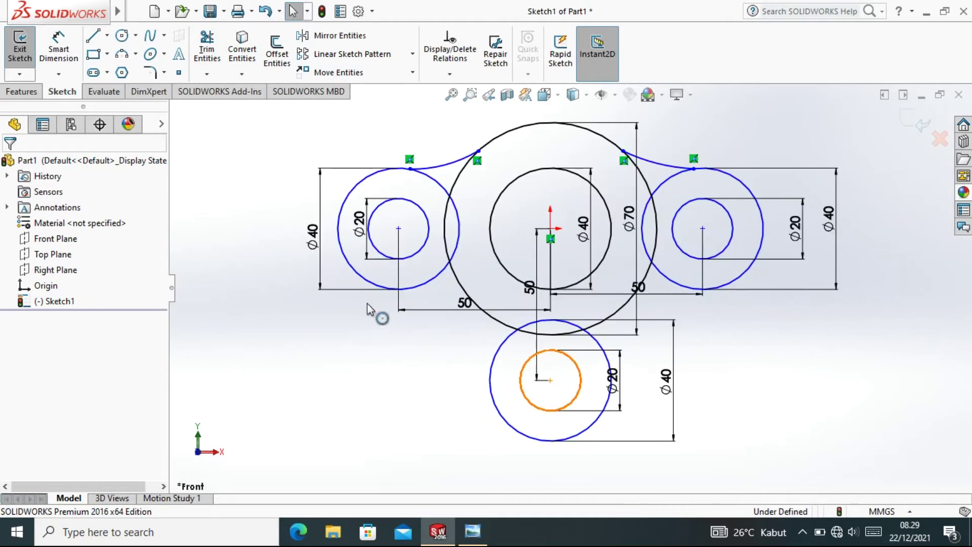
left_click(97, 38)
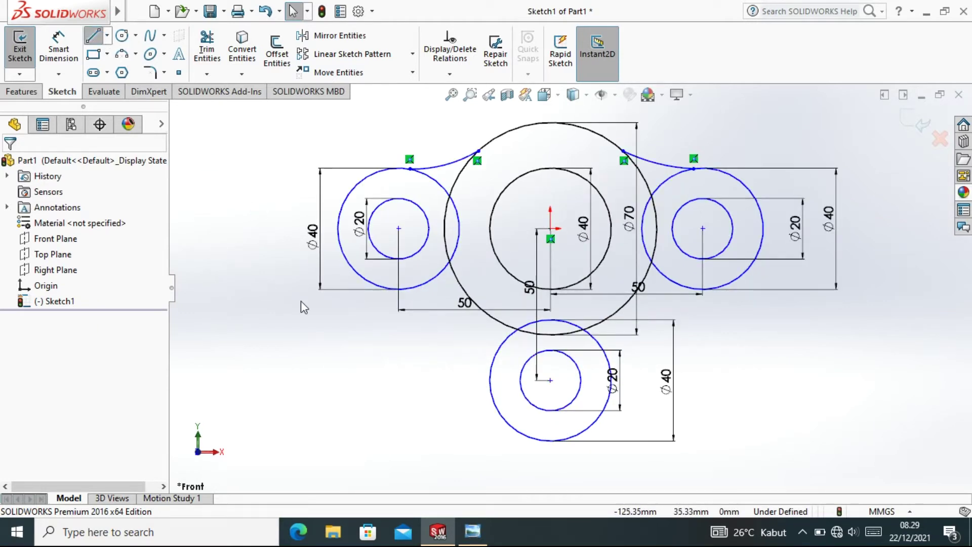
left_click(356, 273)
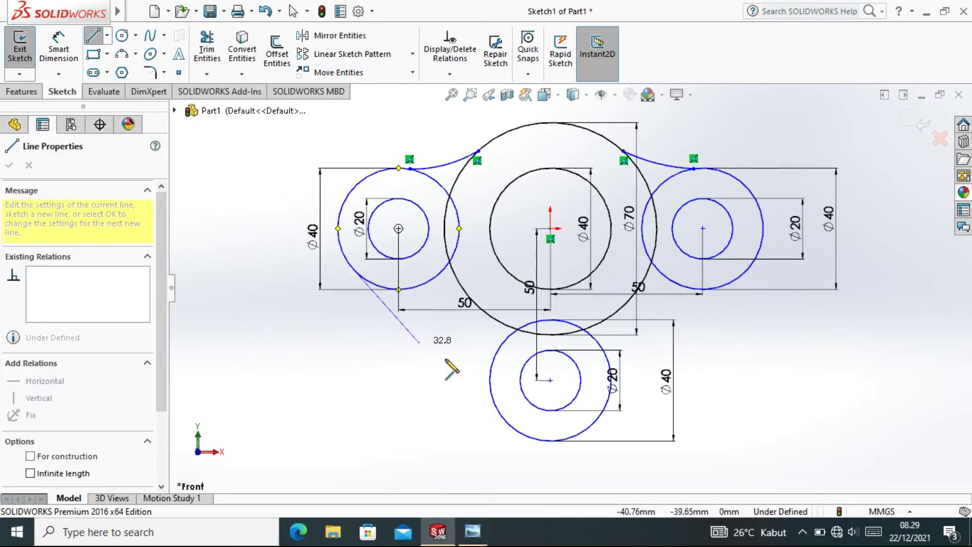
left_click(507, 422)
right_click(706, 357)
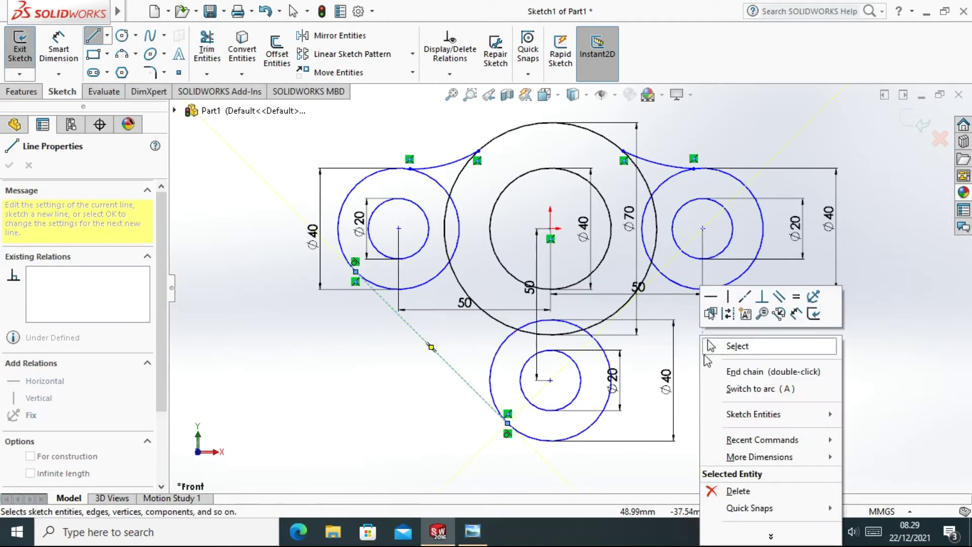
left_click(737, 346)
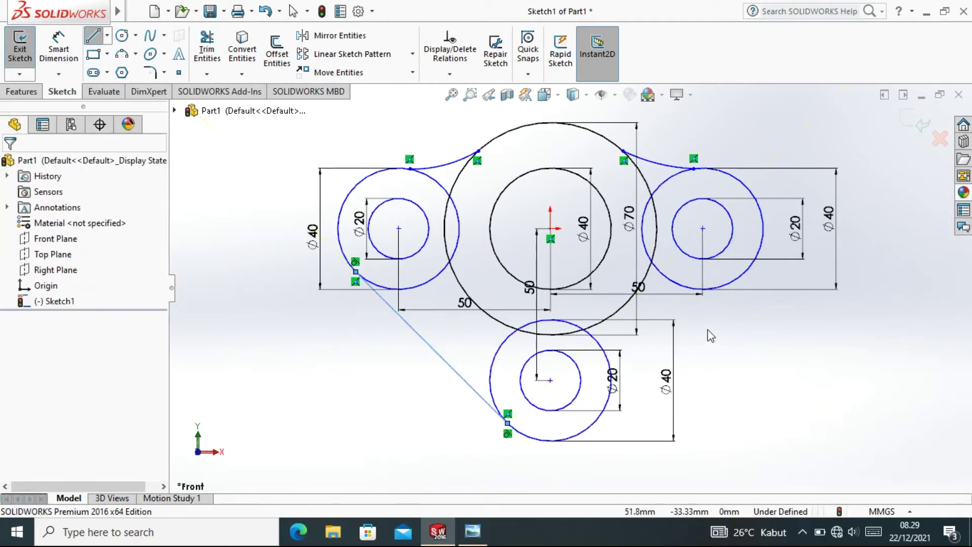
Step: Draw a tangent line from the lower circle up to the right Ø40 circle
left_click(92, 36)
left_click(610, 404)
left_click(745, 274)
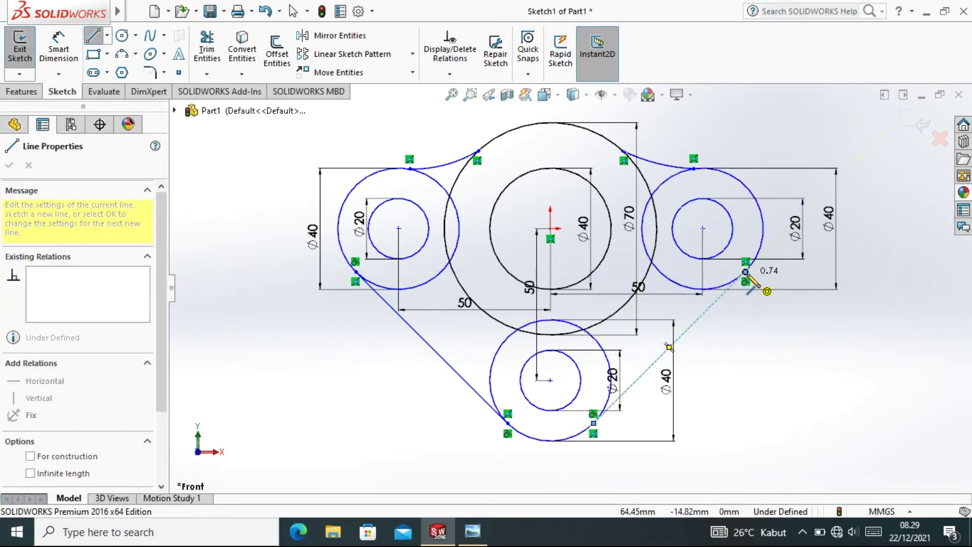
right_click(765, 281)
left_click(792, 287)
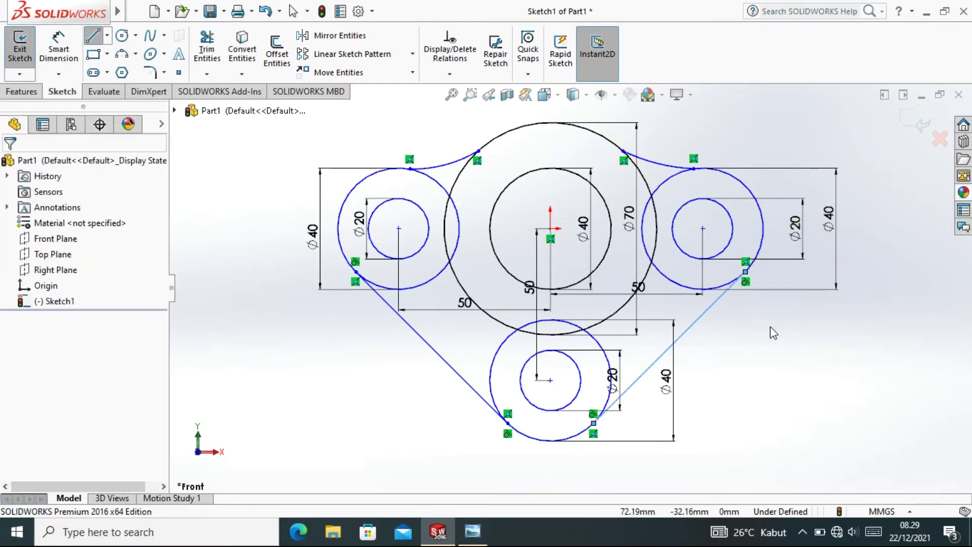
left_click(473, 530)
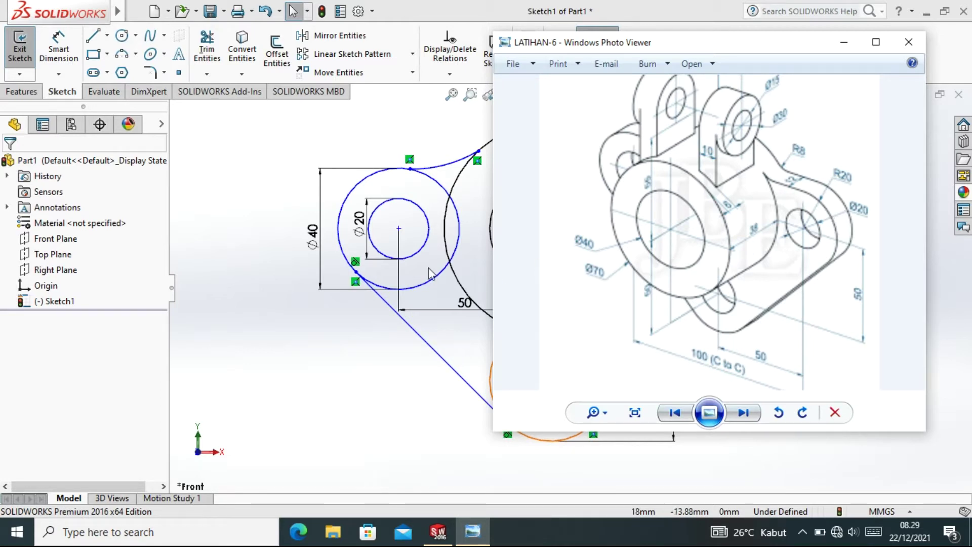
Step: Bring the SOLIDWORKS sketch back in front of the LATIHAN-6 drawing
left_click(279, 271)
right_click(275, 271)
Step: Trim the inner arcs of the left and right Ø40 lug circles
left_click(226, 289)
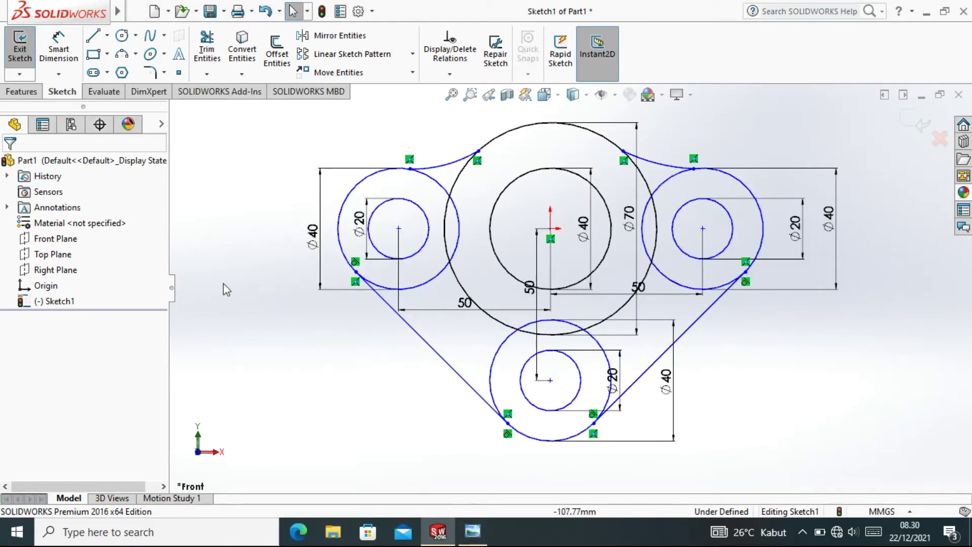
left_click(207, 51)
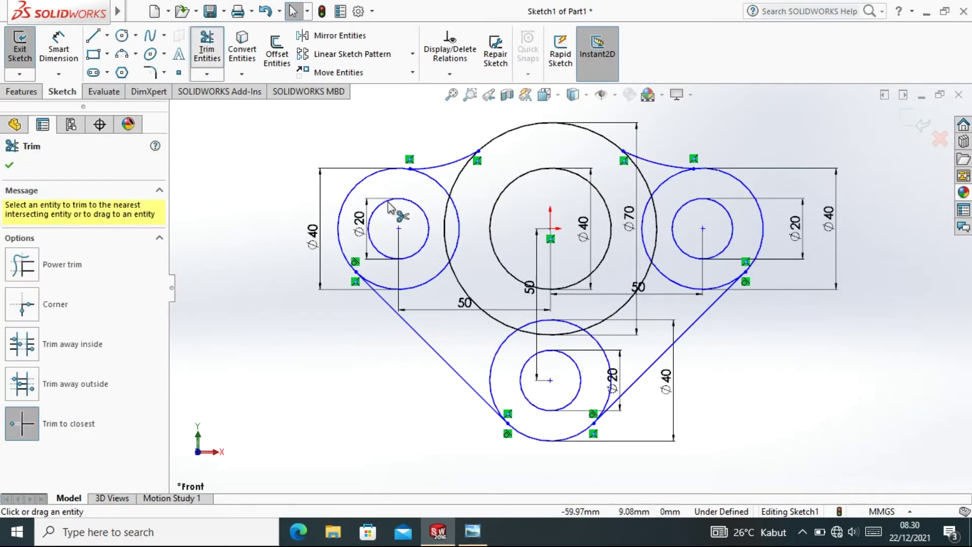
left_click(441, 186)
left_click(459, 228)
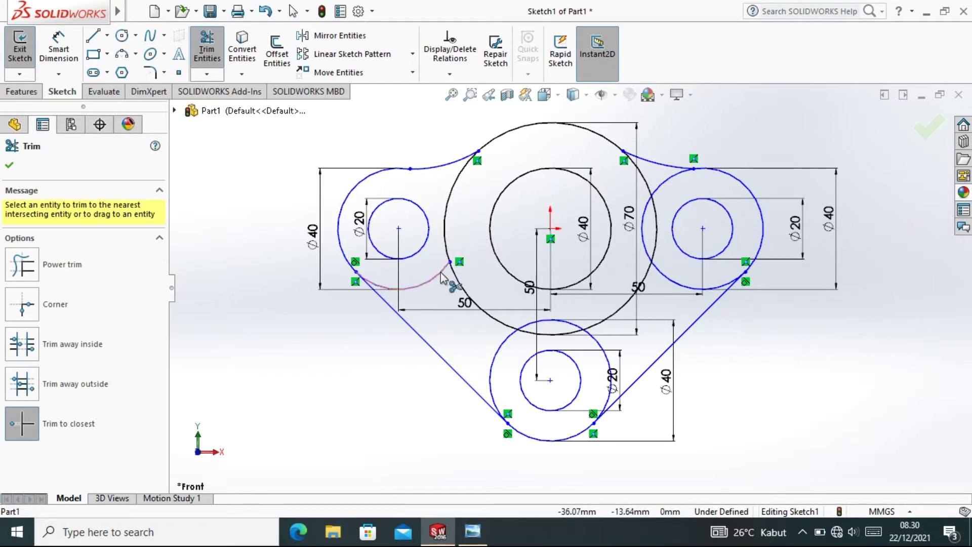
left_click(443, 279)
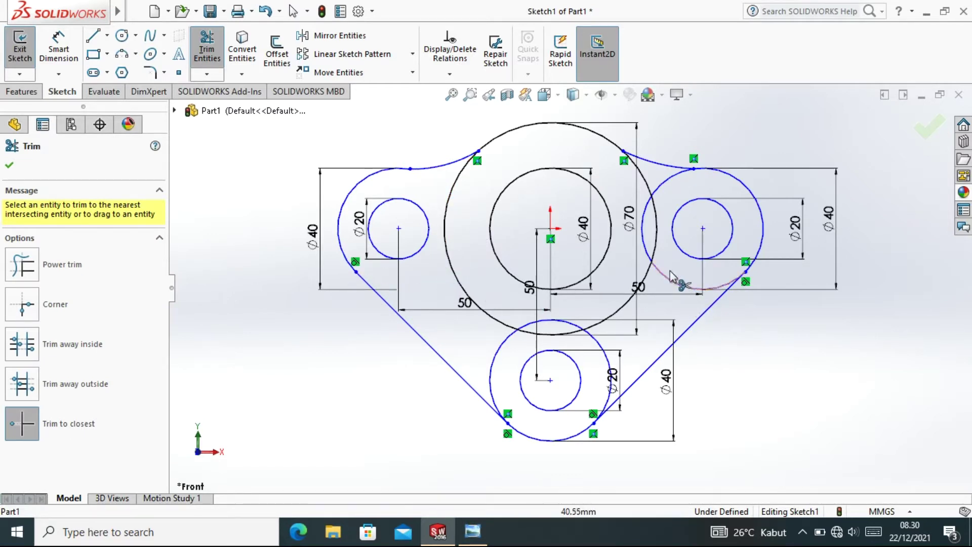
left_click(649, 202)
left_click(664, 261)
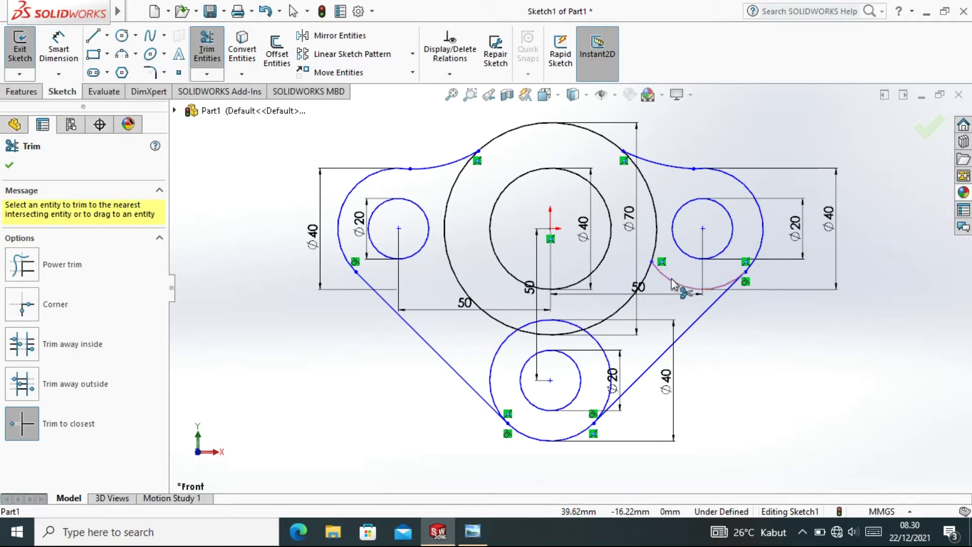
right_click(322, 328)
left_click(357, 338)
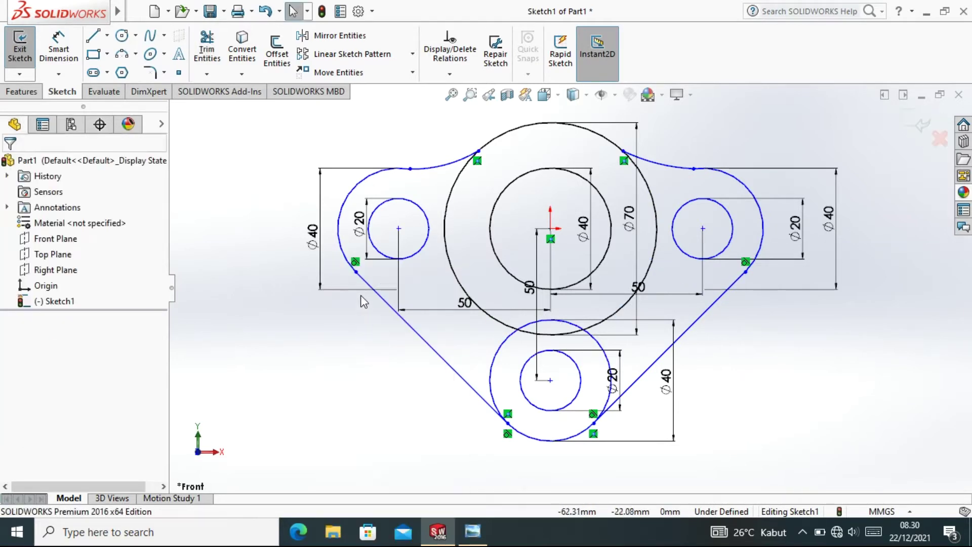
Step: Make the left lug arc tangent to the left slanted line
left_click(342, 255)
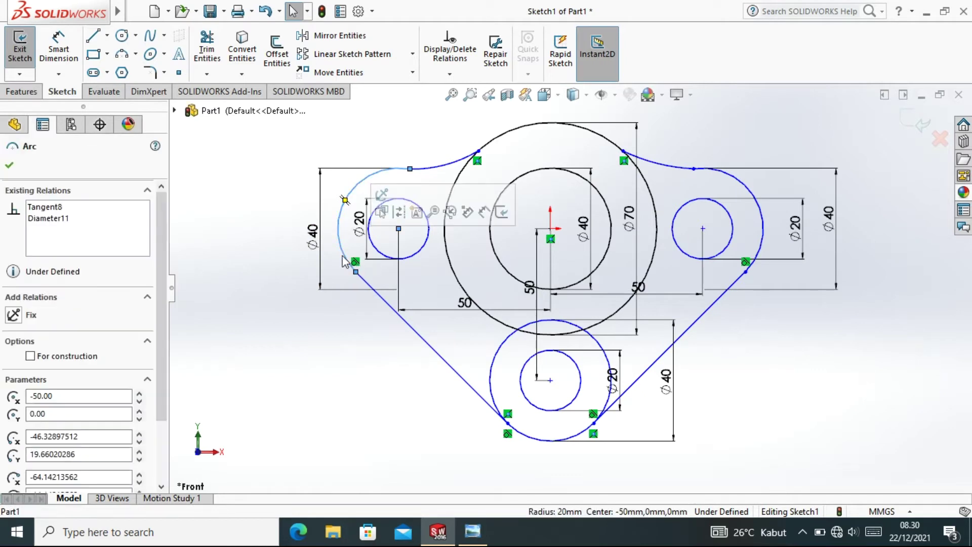
left_click(386, 304, "ctrl")
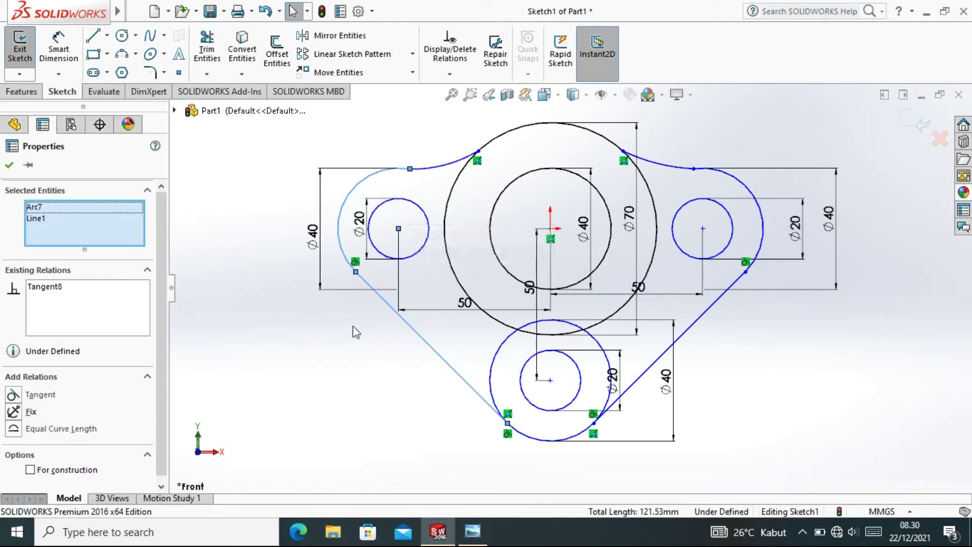
left_click(13, 397)
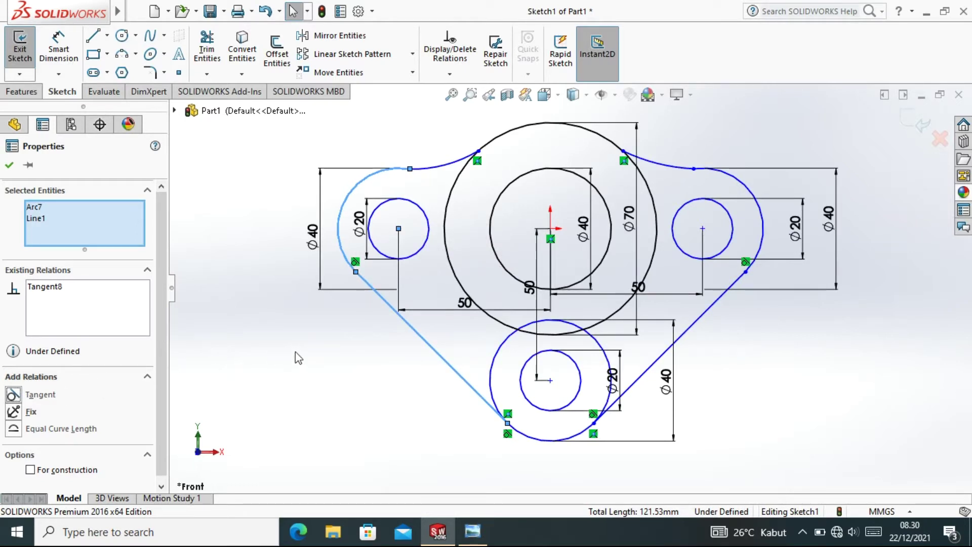
left_click(9, 165)
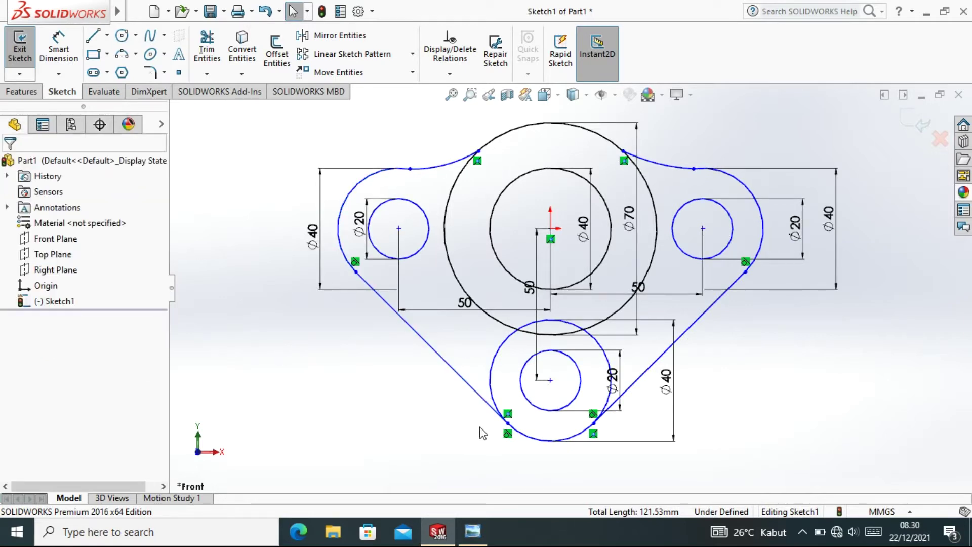
Step: Trim the lower Ø40 circle down to its bottom arc between the lines
left_click(207, 50)
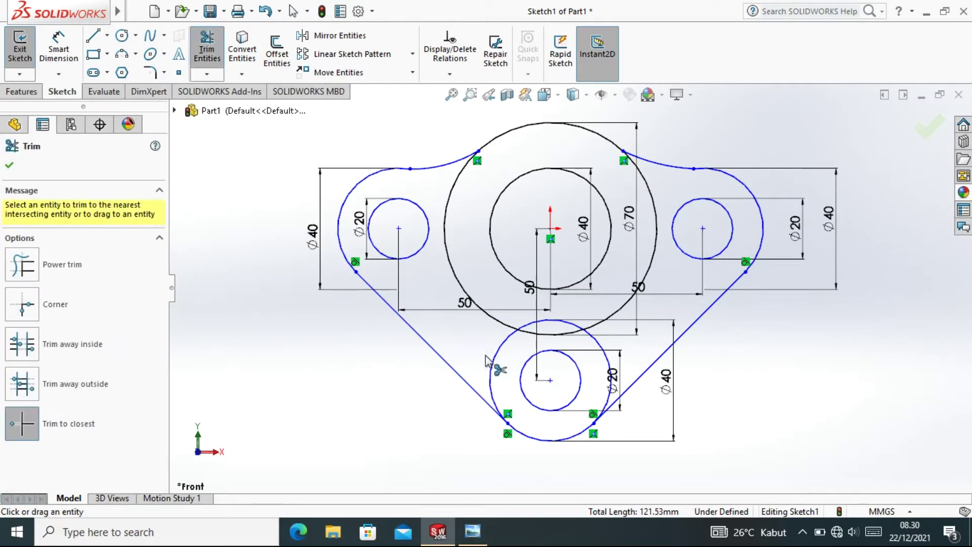
left_click(491, 374)
left_click(529, 323)
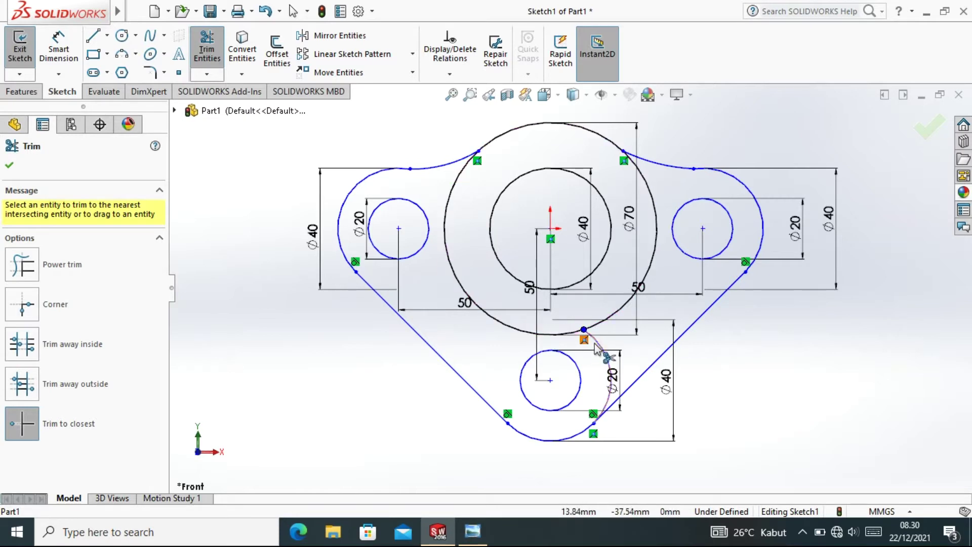
left_click(616, 391)
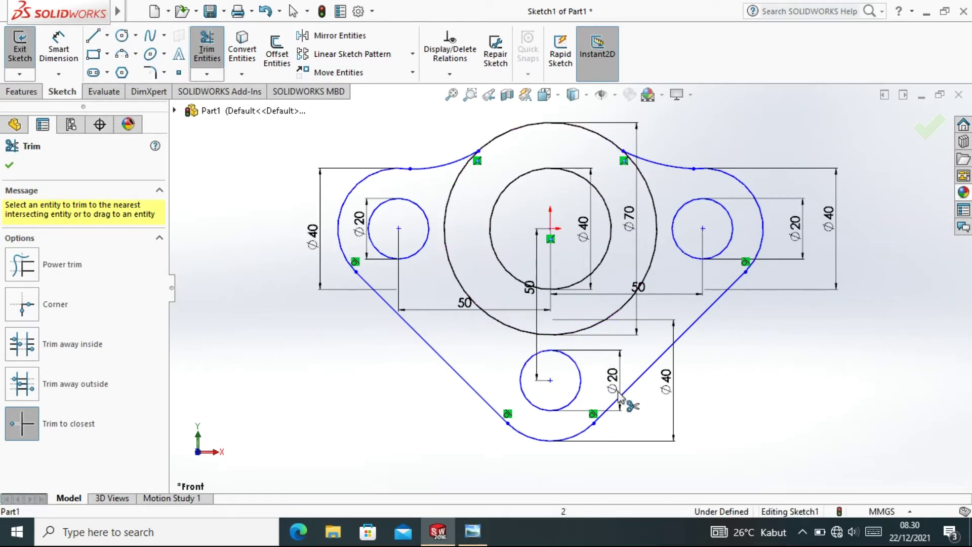
right_click(341, 416)
left_click(385, 364)
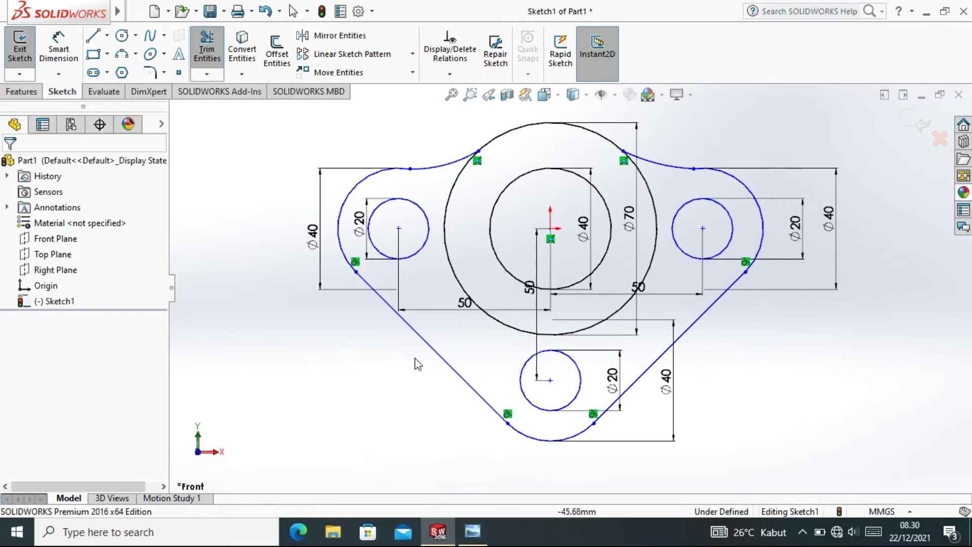
Step: Make the bottom lug arc tangent to both slanted lines
left_click(522, 438)
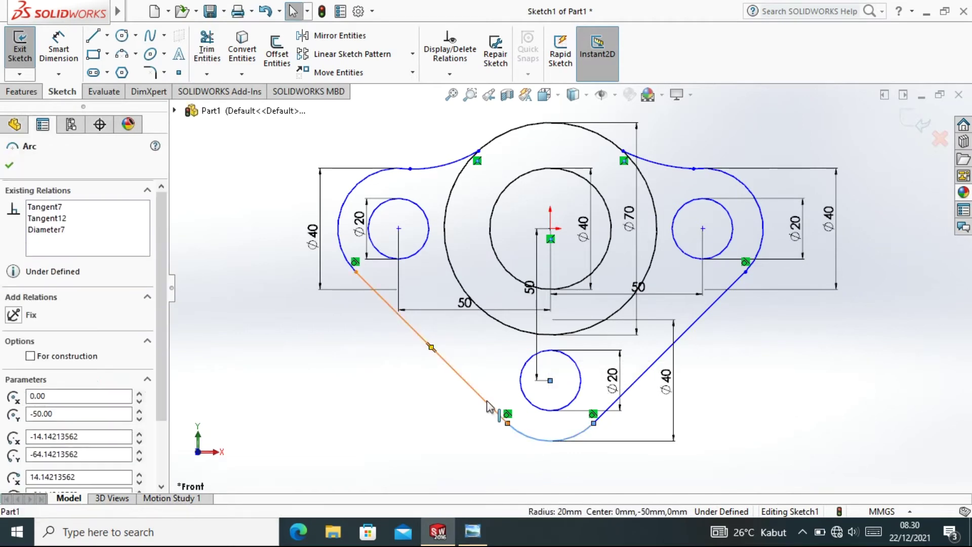
left_click(461, 430)
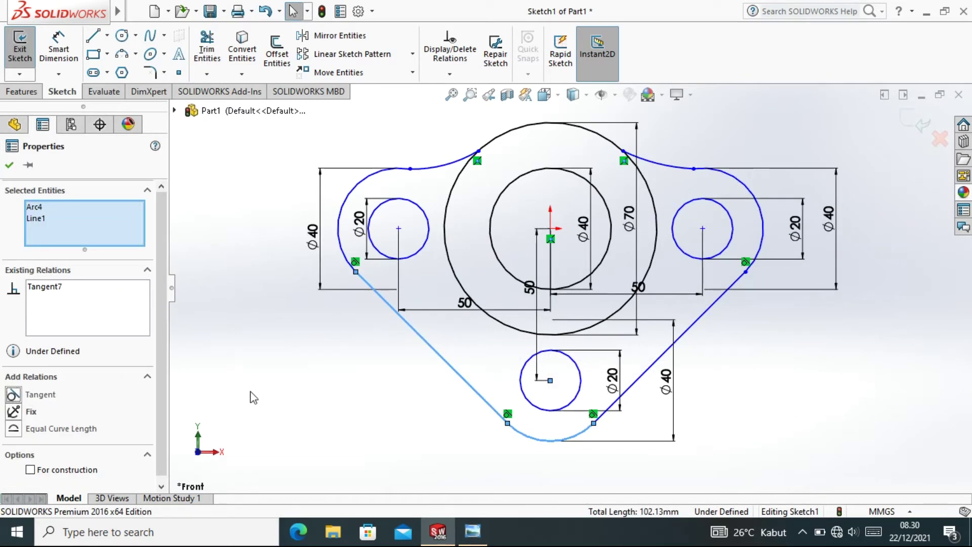
left_click(10, 166)
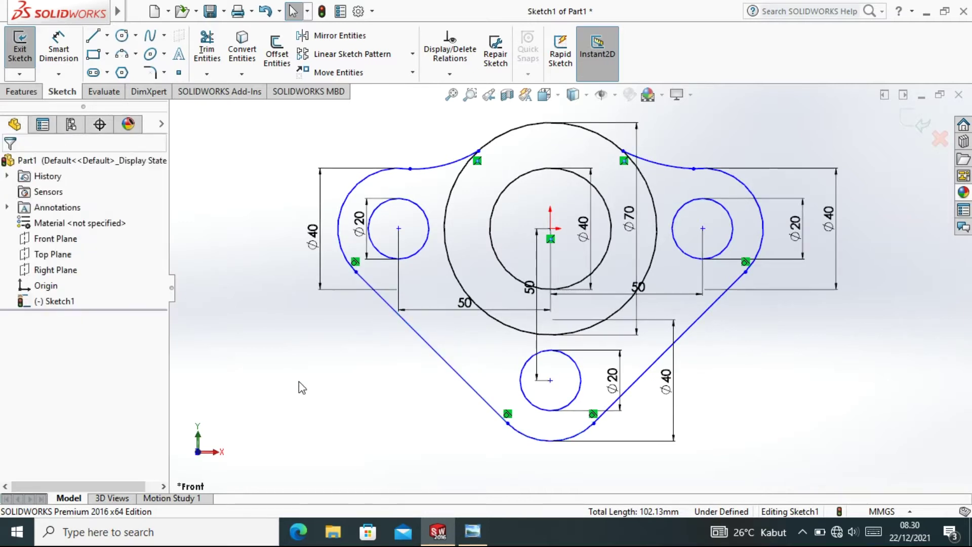
left_click(585, 431)
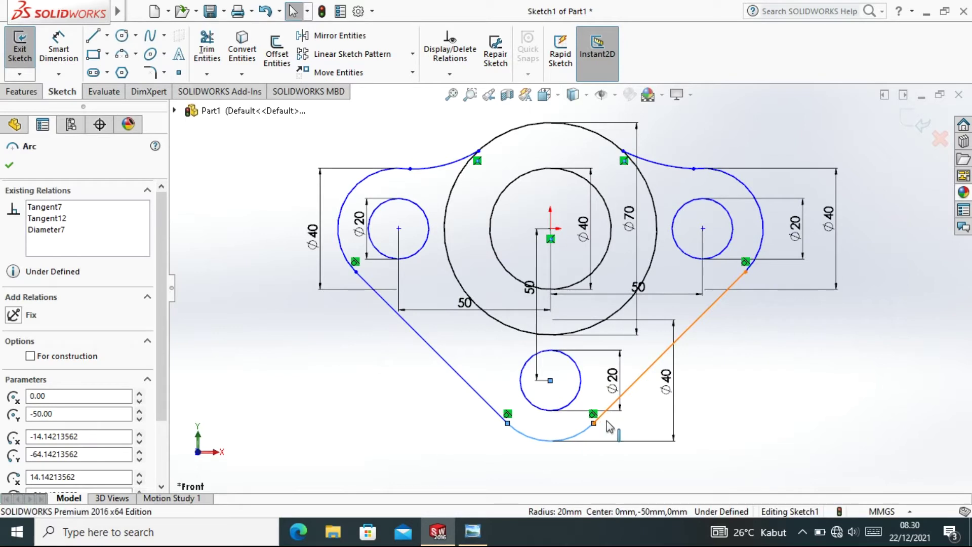
left_click(602, 443, "ctrl")
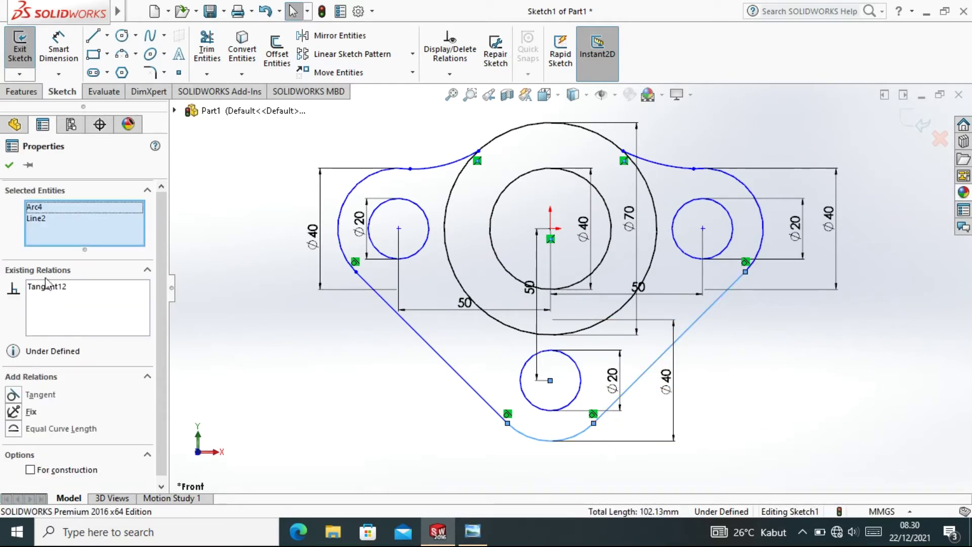
left_click(15, 400)
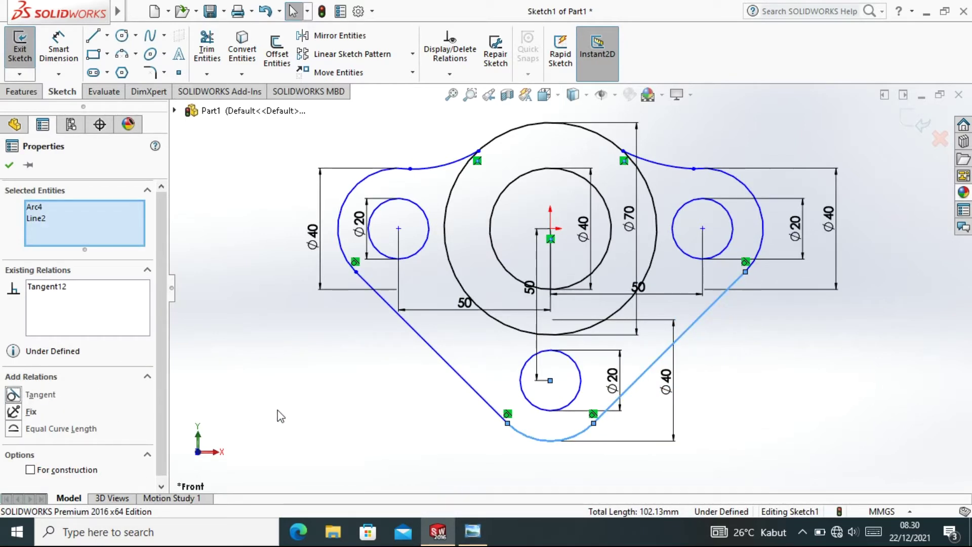
left_click(10, 165)
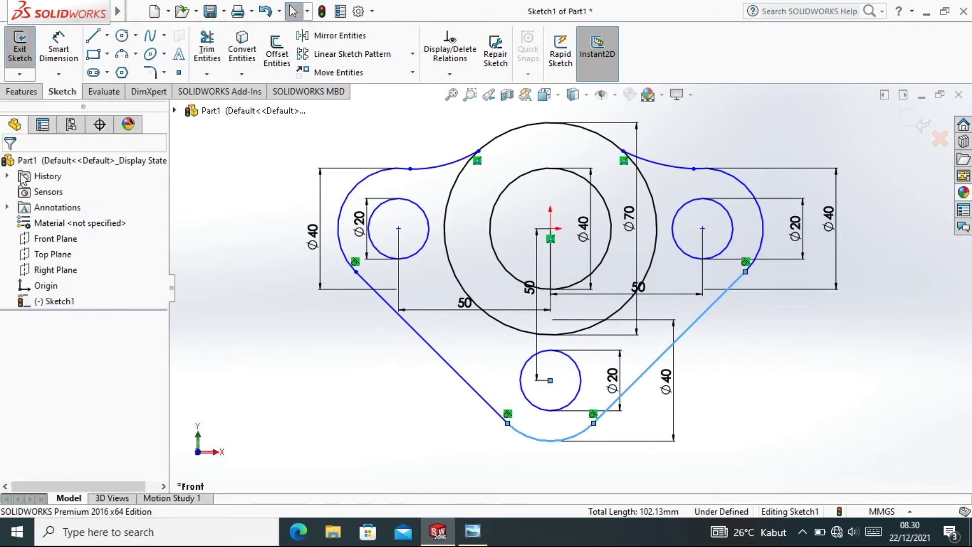
Step: Make the right slanted line tangent to the right lug arc
left_click(737, 281)
left_click(761, 259, "ctrl")
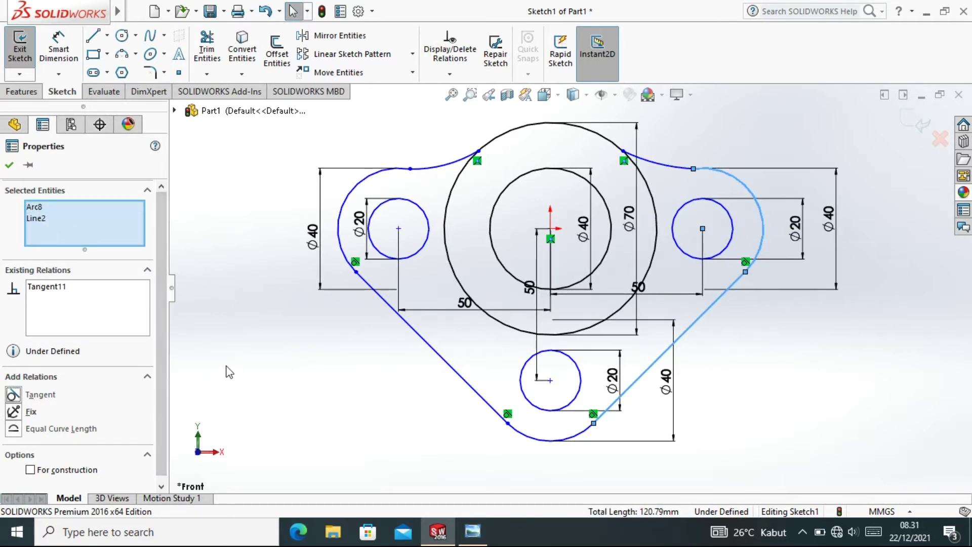
left_click(14, 169)
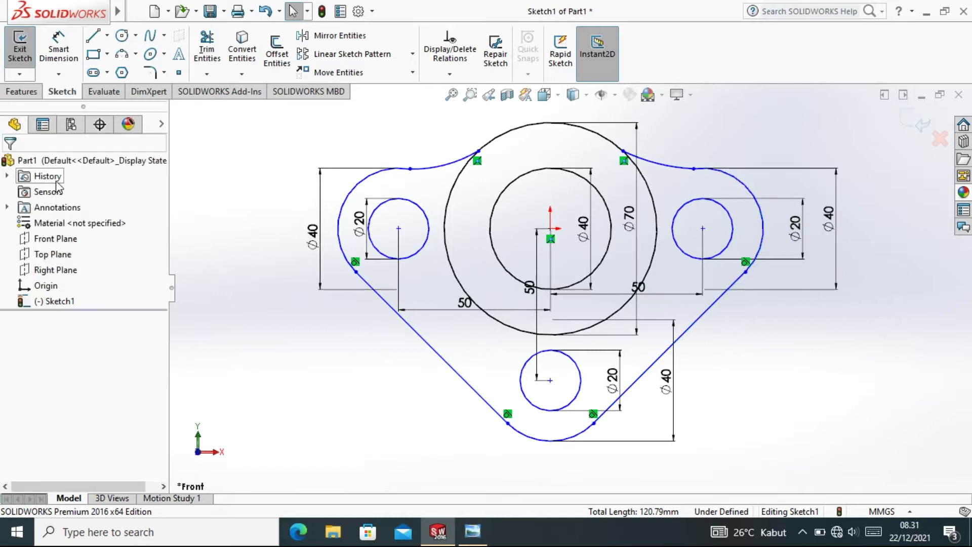
Step: Make the upper connecting arcs tangent to the right and left lug arcs
left_click(678, 171)
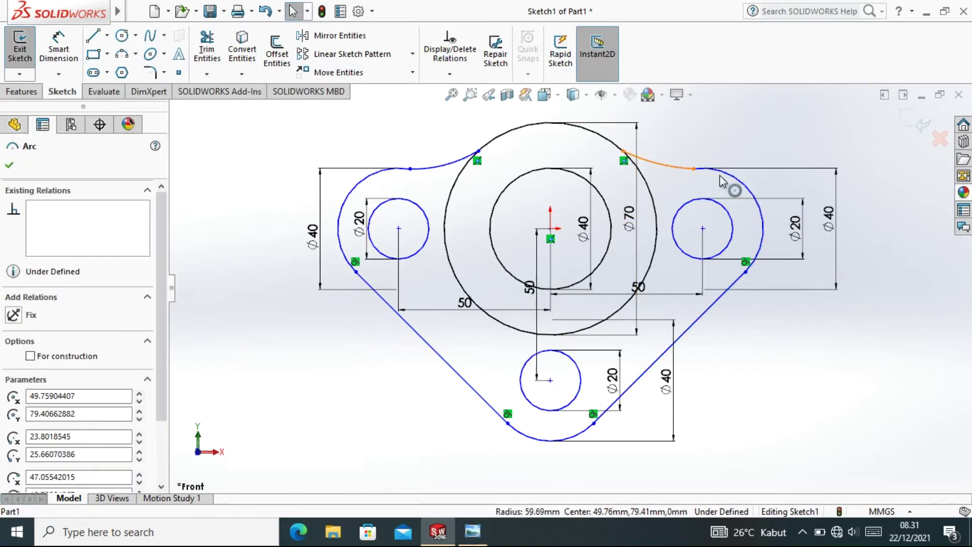
left_click(716, 188, "ctrl")
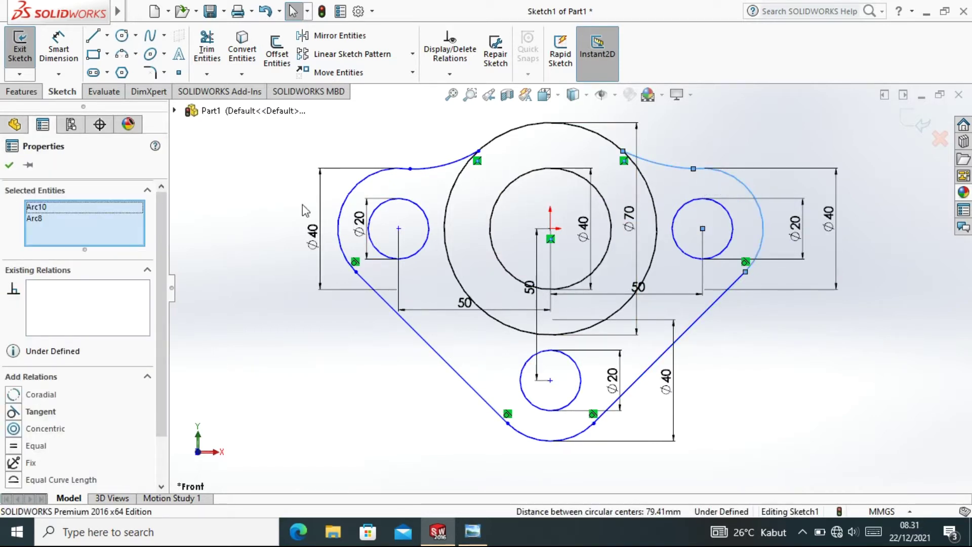
left_click(12, 412)
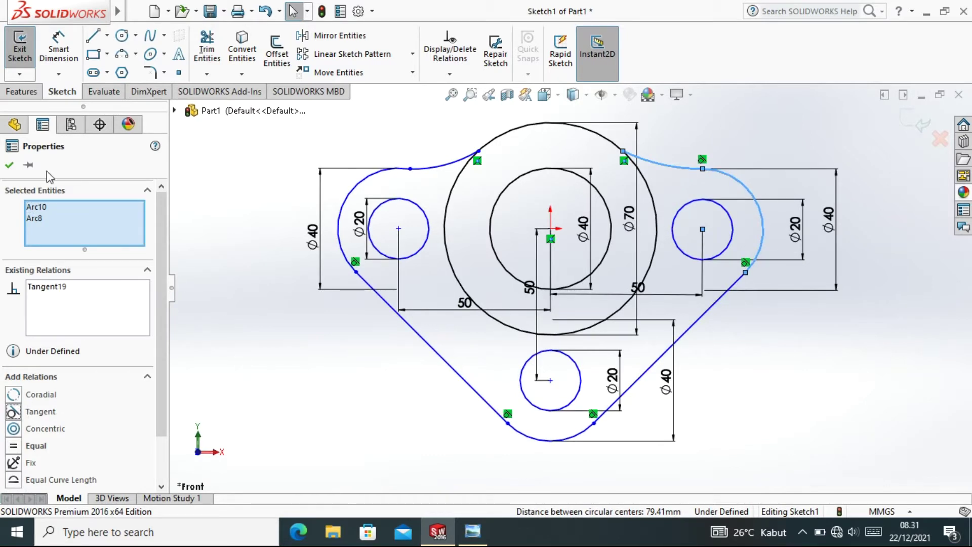
left_click(8, 167)
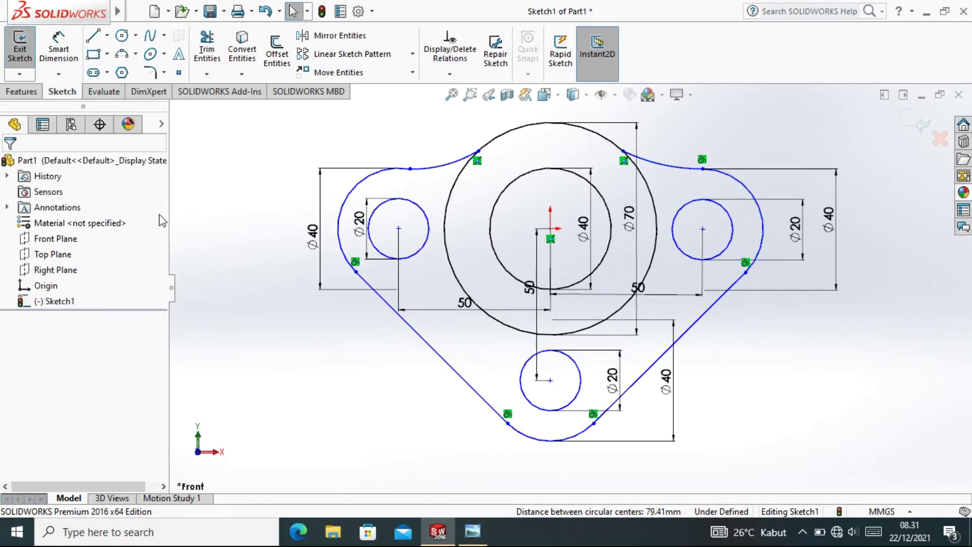
left_click(363, 181)
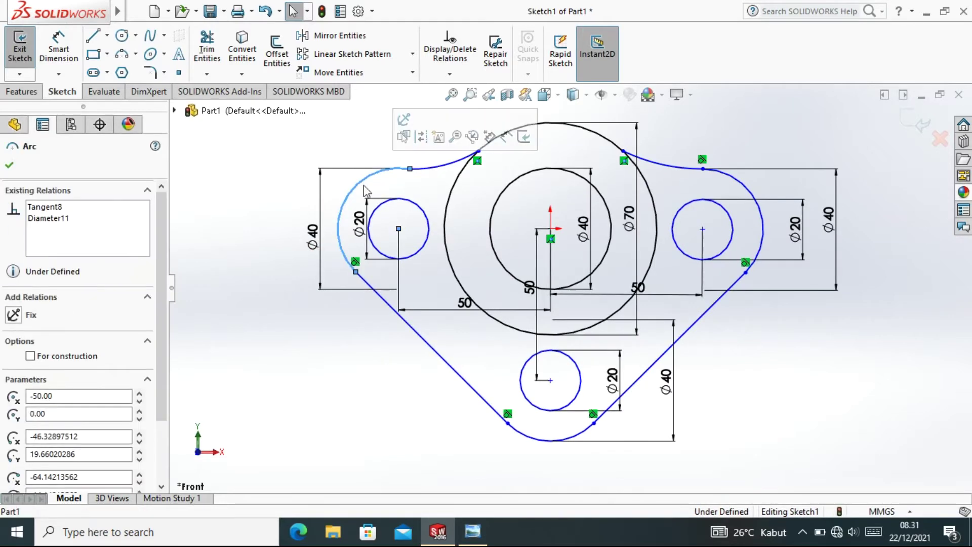
left_click(430, 165, "ctrl")
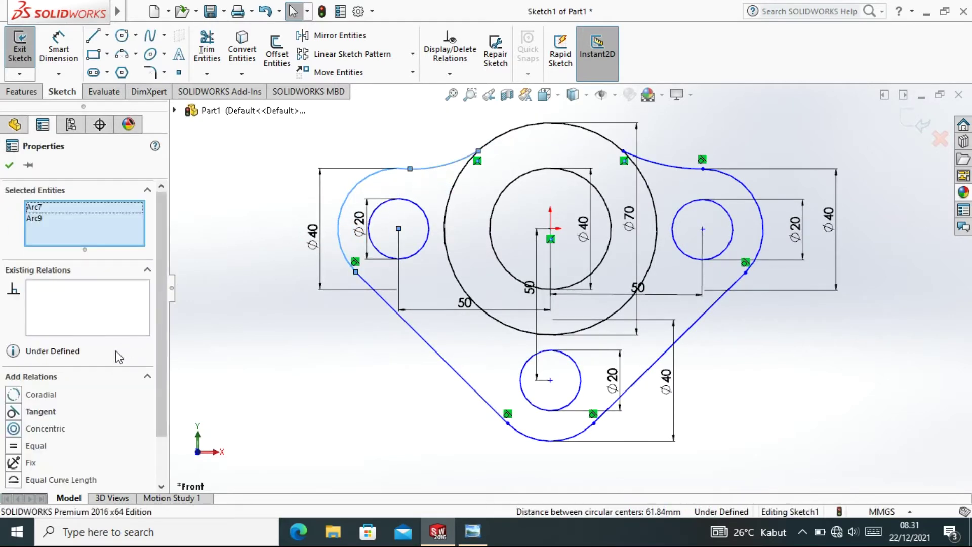
left_click(14, 411)
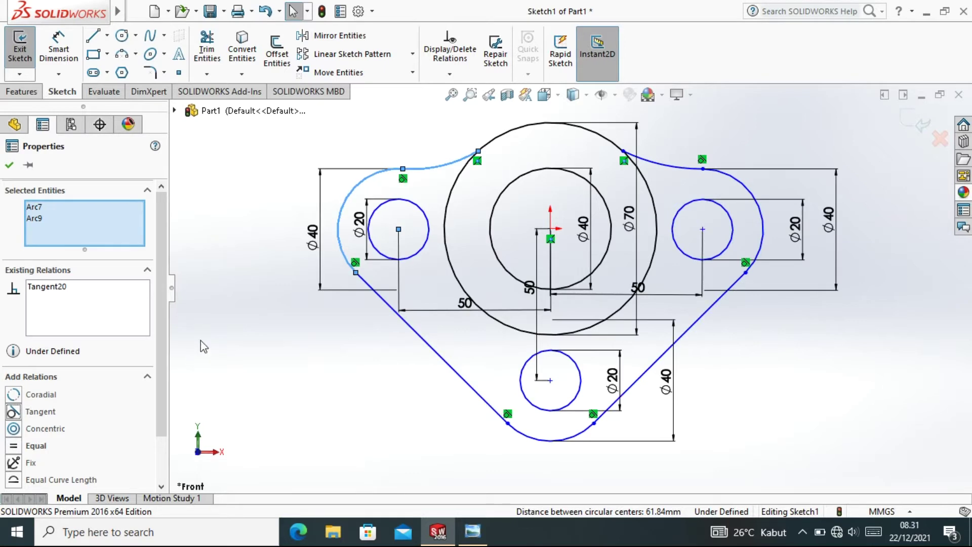
left_click(9, 167)
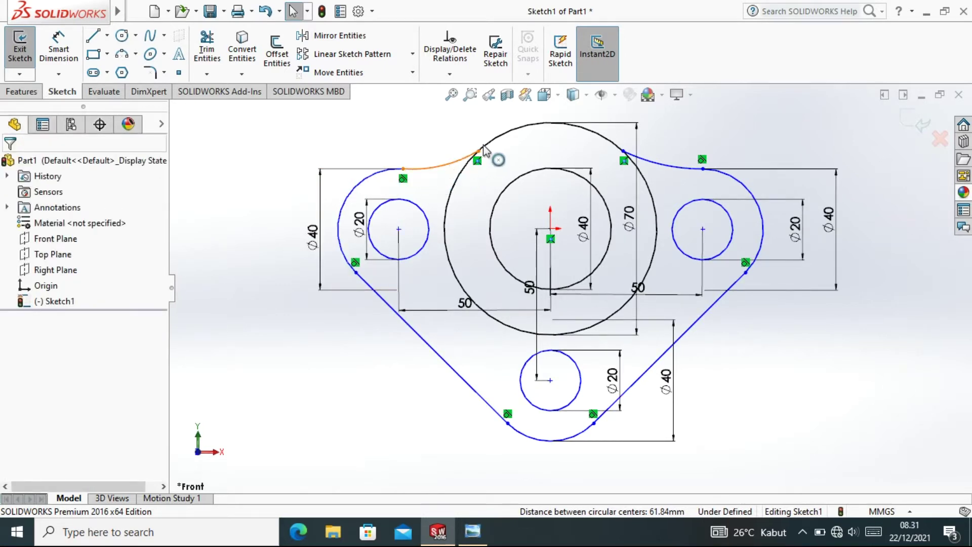
Step: Make both upper connecting arcs tangent to the Ø70 hub circle
left_click(480, 150)
left_click(493, 145)
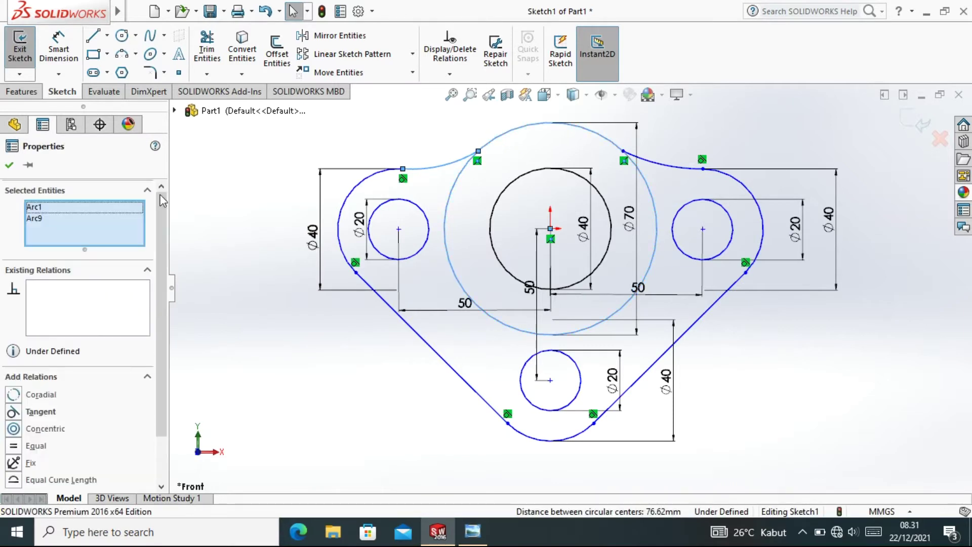
left_click(12, 412)
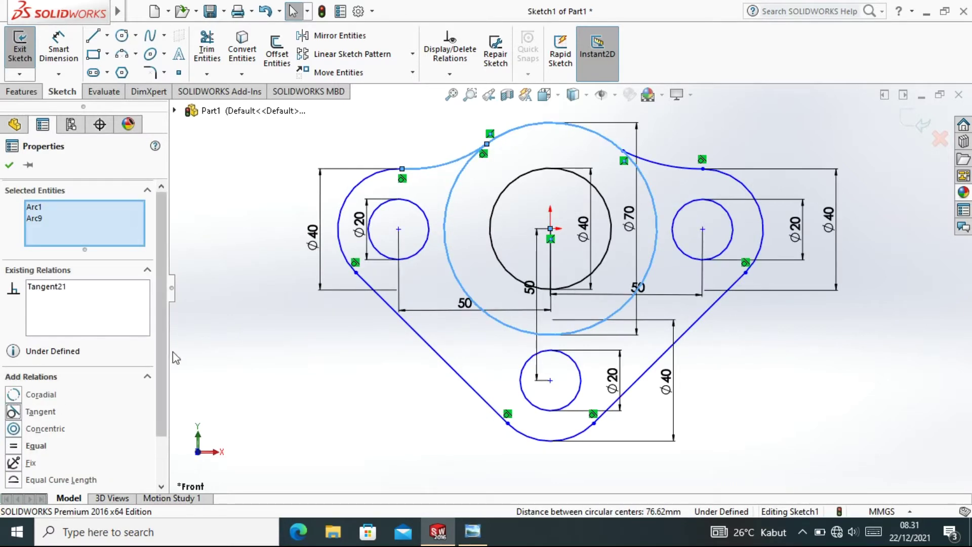
left_click(10, 165)
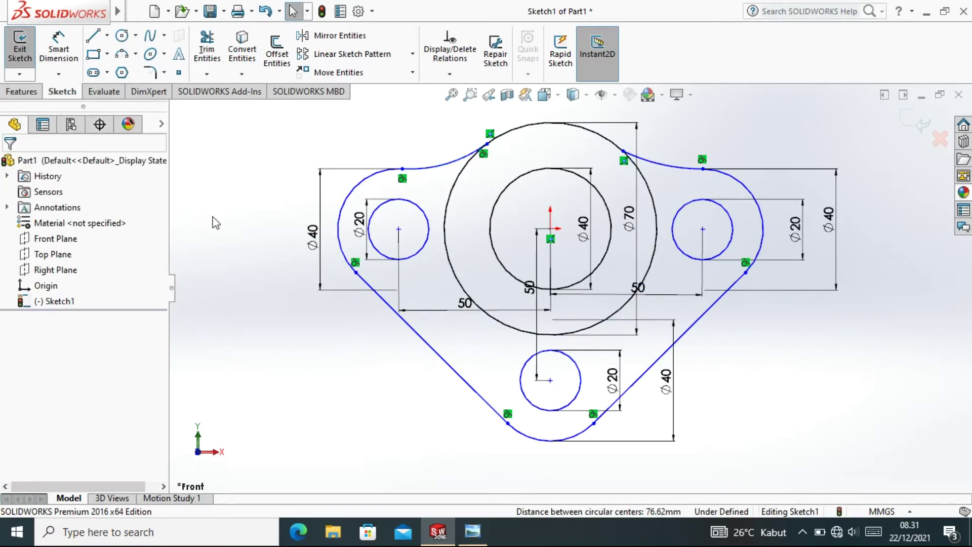
left_click(653, 161)
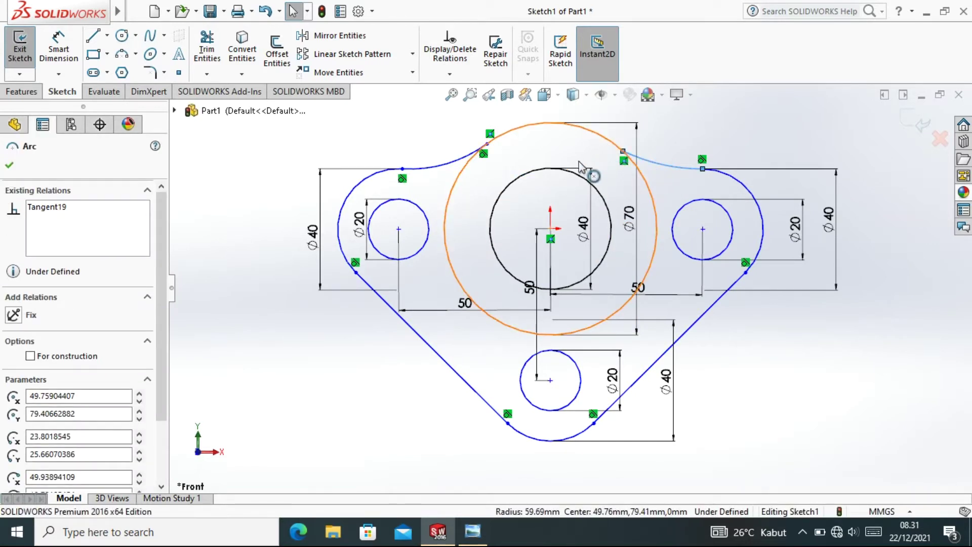
left_click(610, 145, "ctrl")
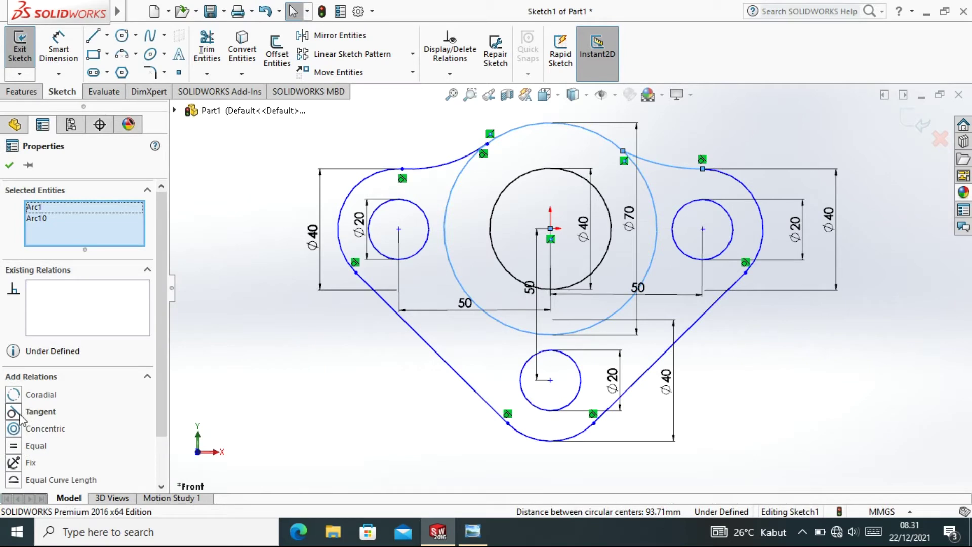
left_click(14, 412)
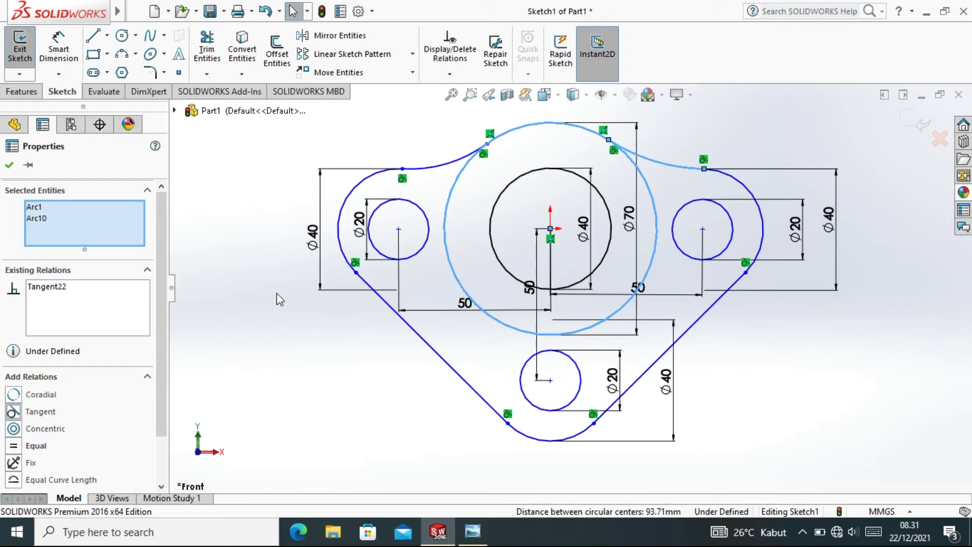
right_click(239, 208)
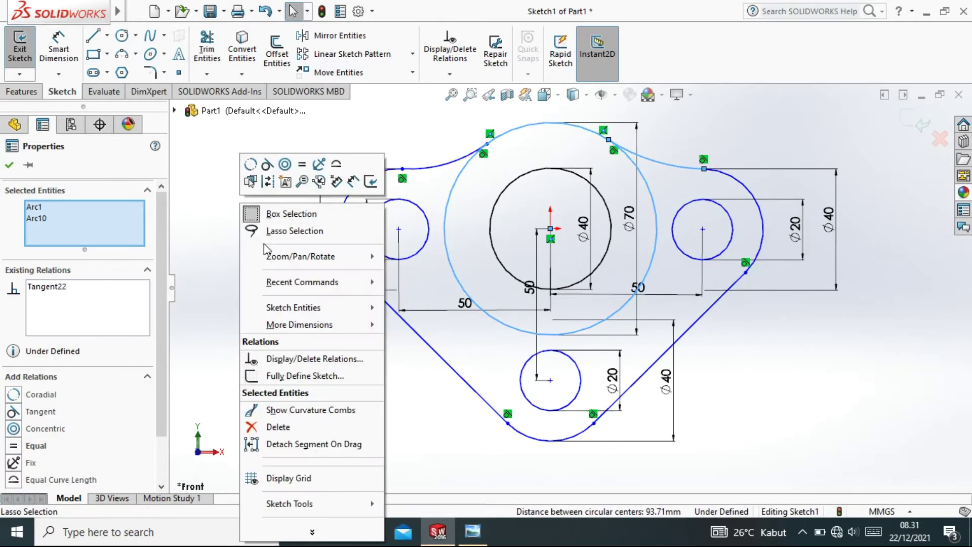
left_click(202, 248)
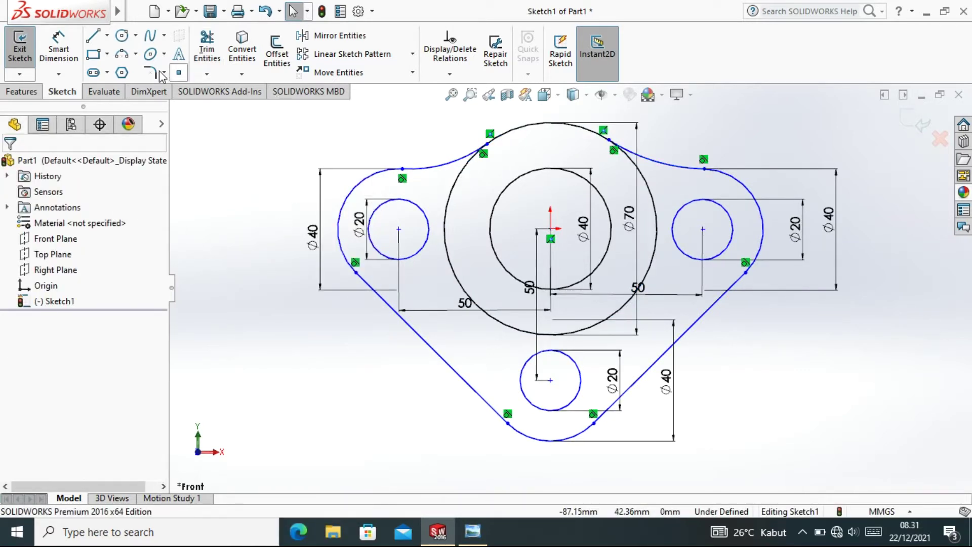
Step: Give the left and right upper connecting arcs R8 radius dimensions, then check the drawing
left_click(64, 43)
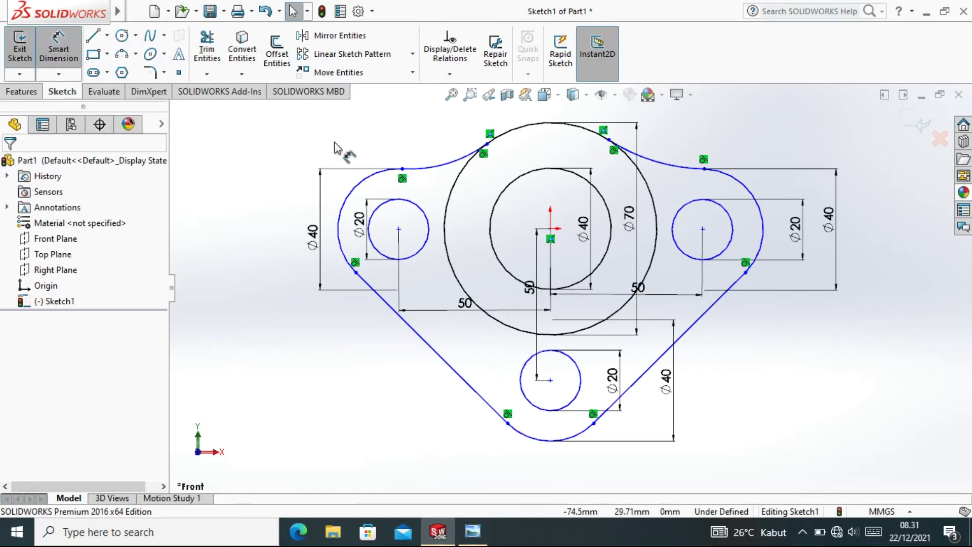
left_click(438, 163)
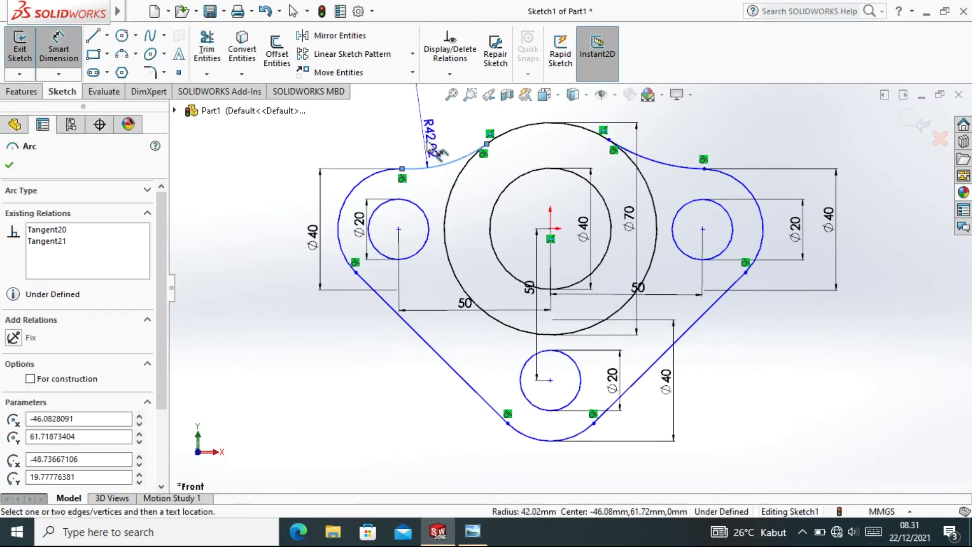
left_click(430, 194)
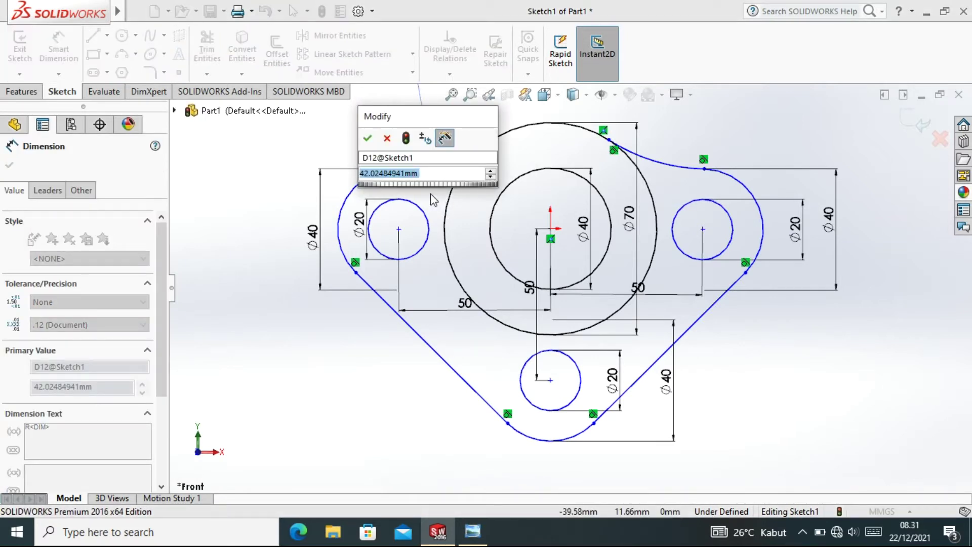
type("8")
left_click(376, 139)
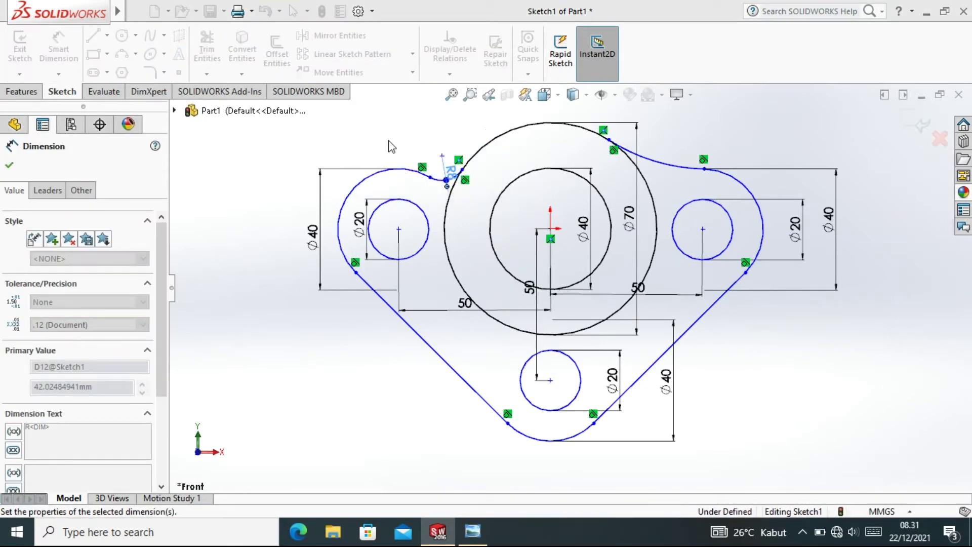
left_click(666, 160)
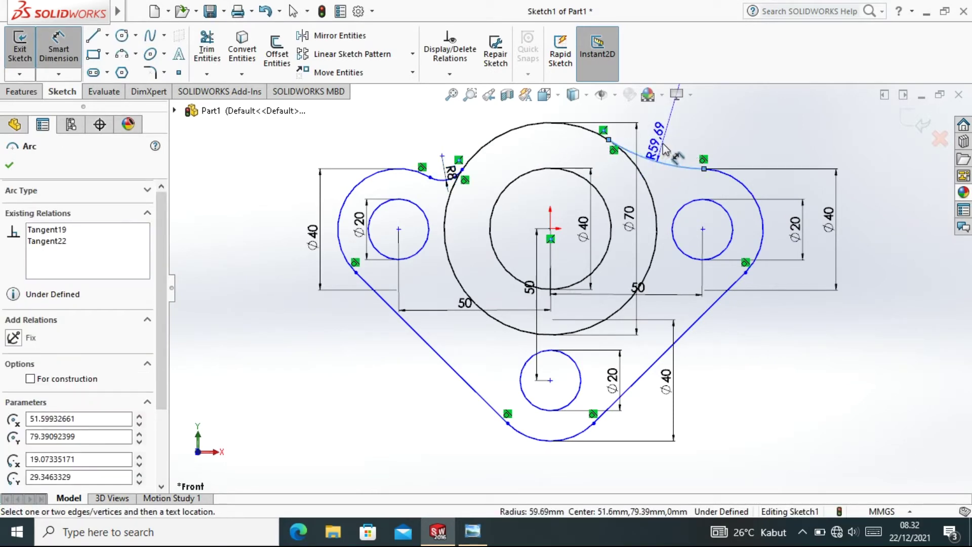
left_click(665, 150)
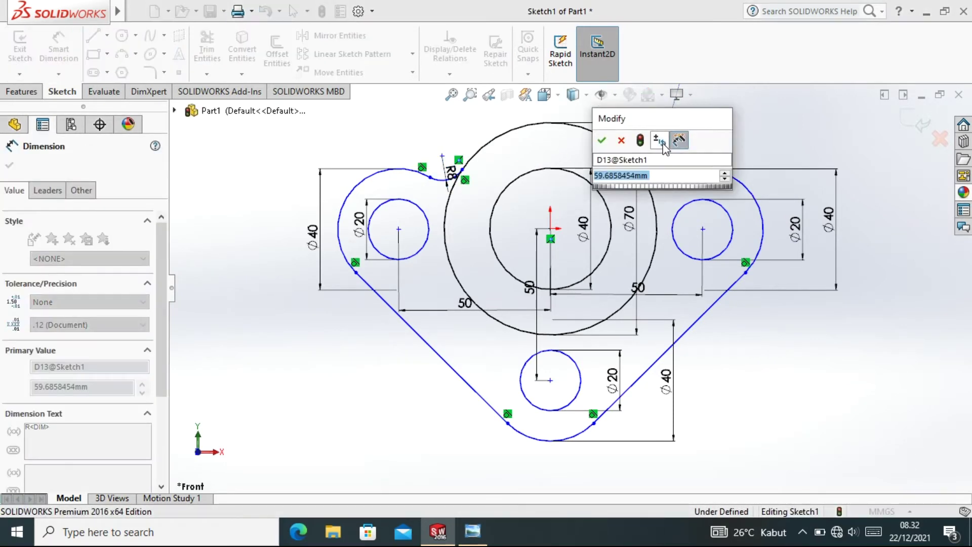
type("8")
key("Return")
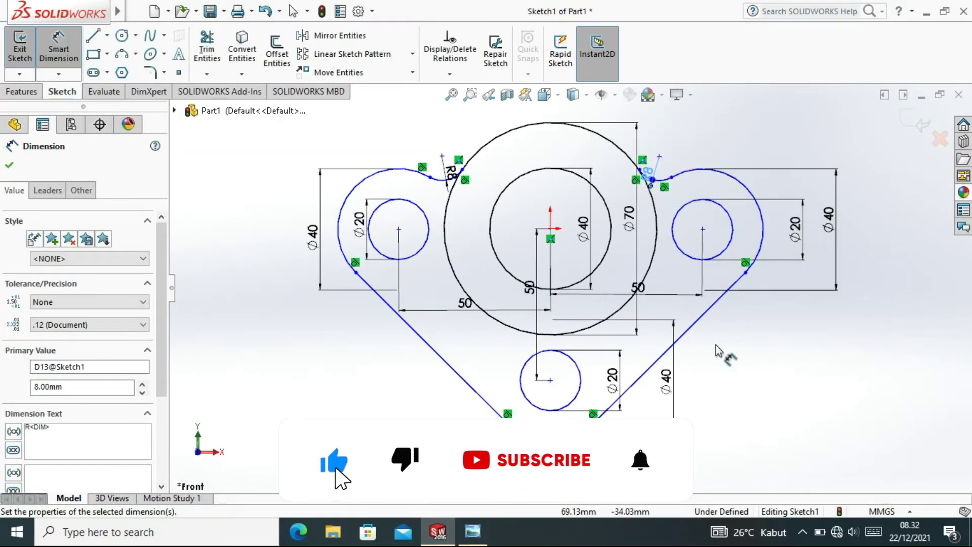
left_click(486, 523)
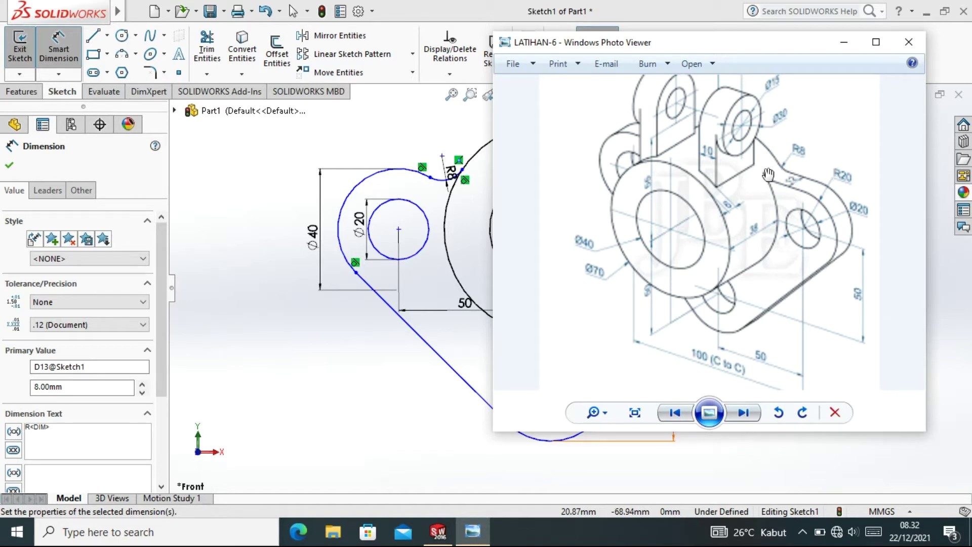
Step: Return to the sketch and leave dimensioning for plain selection
right_click(253, 228)
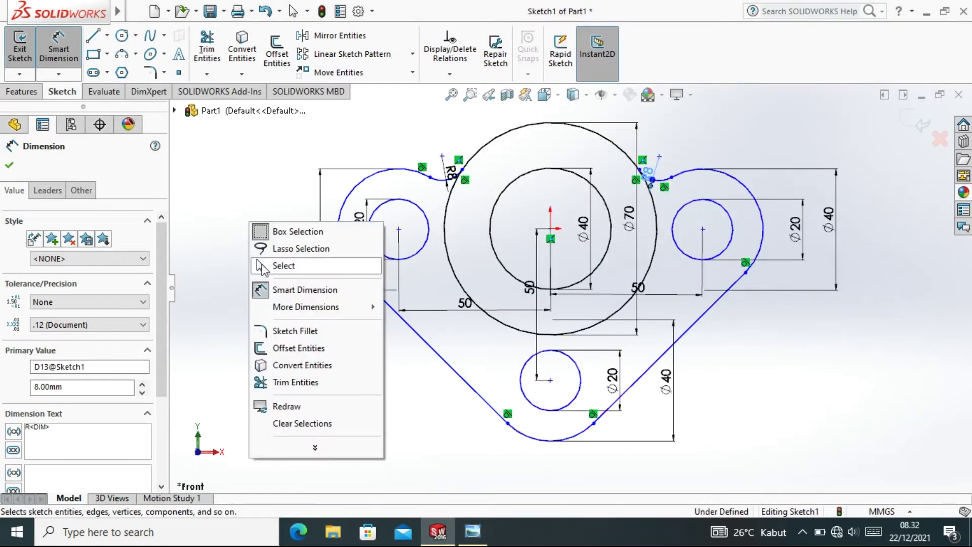
left_click(259, 264)
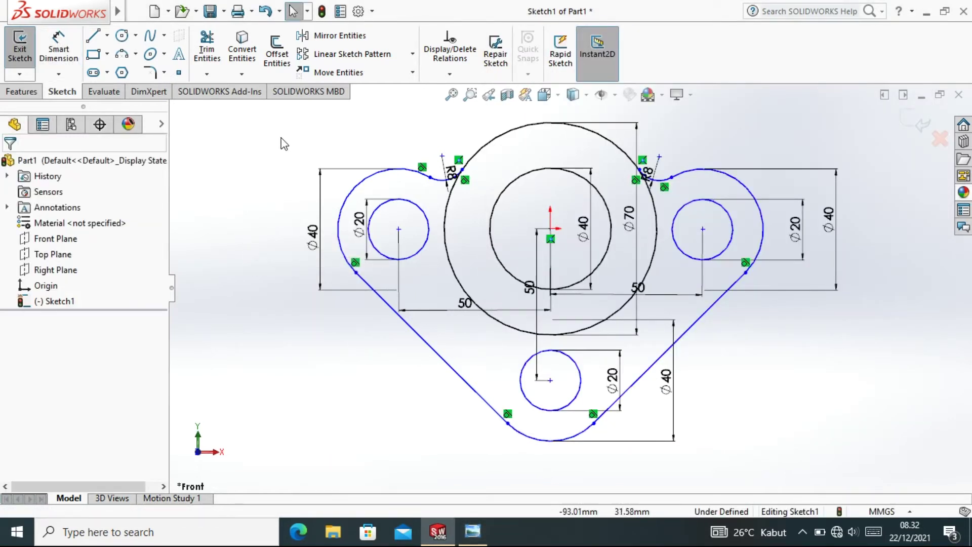
Step: Delete both R8 connecting arcs and fit the whole sketch in view
left_click(441, 181)
key("Delete")
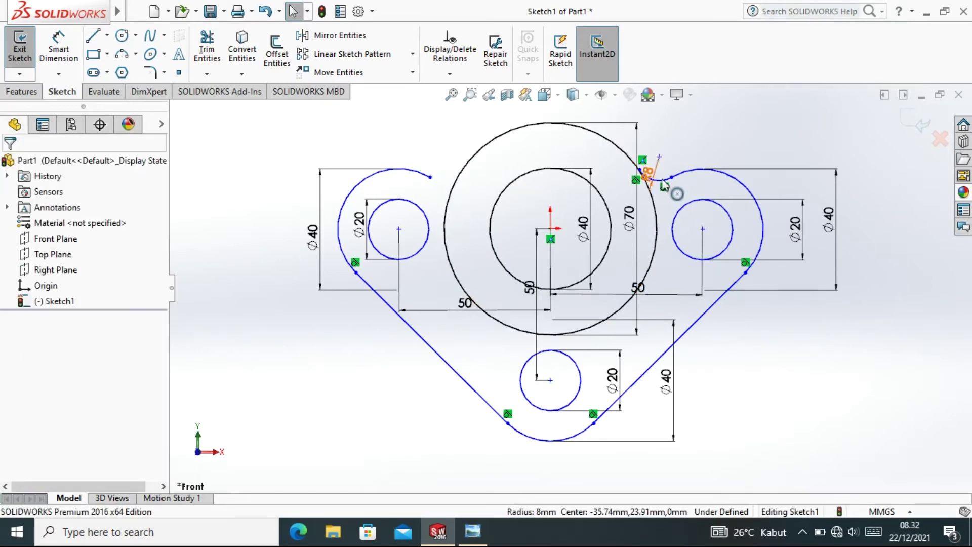
left_click(662, 182)
key("Delete")
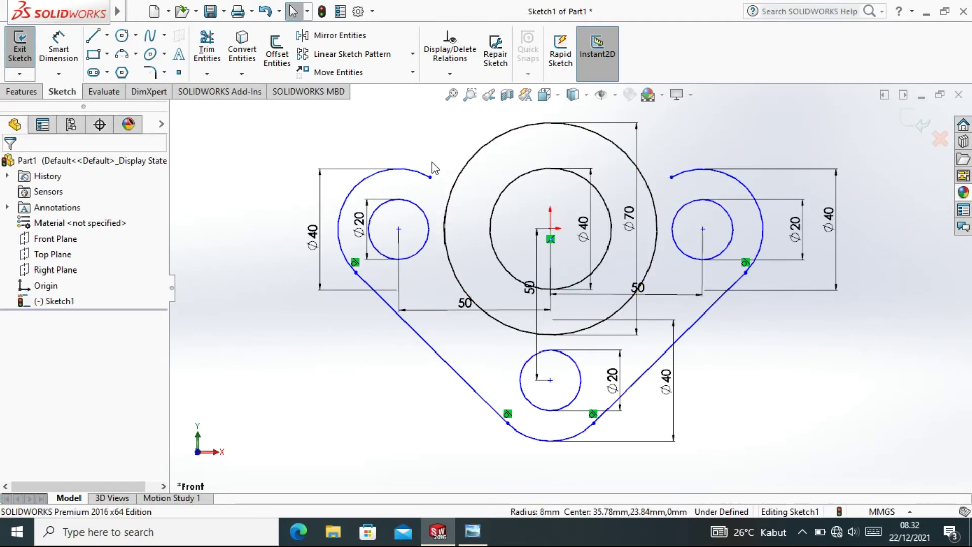
key("f")
Step: Draw a horizontal line from the left lug arc's top end to the Ø70 circle
left_click(93, 35)
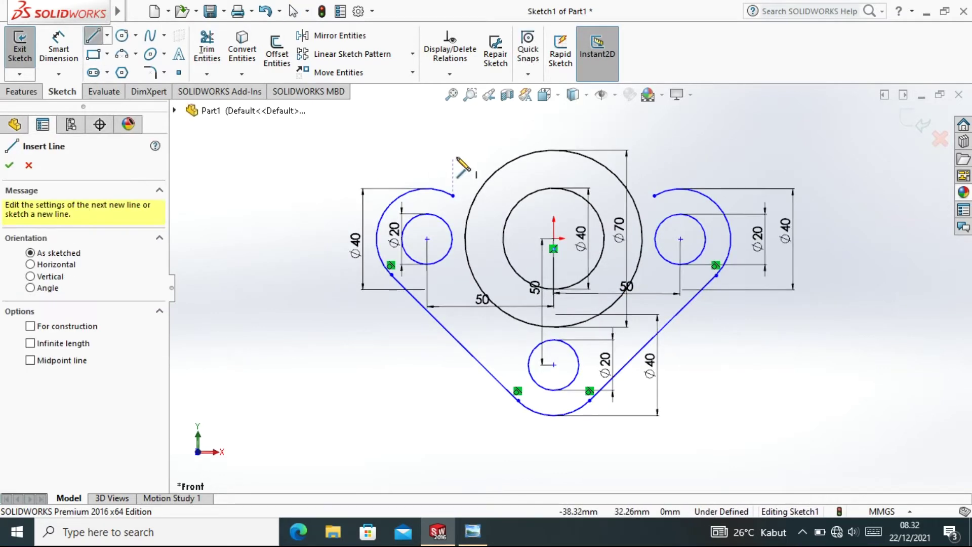
scroll(458, 159, "down", 1)
left_click(427, 202)
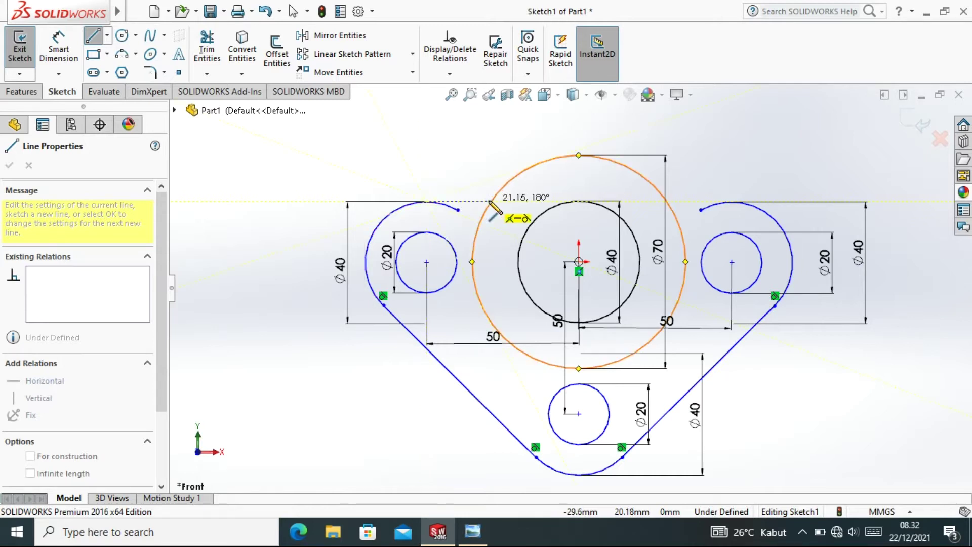
left_click(490, 202)
right_click(505, 212)
left_click(529, 214)
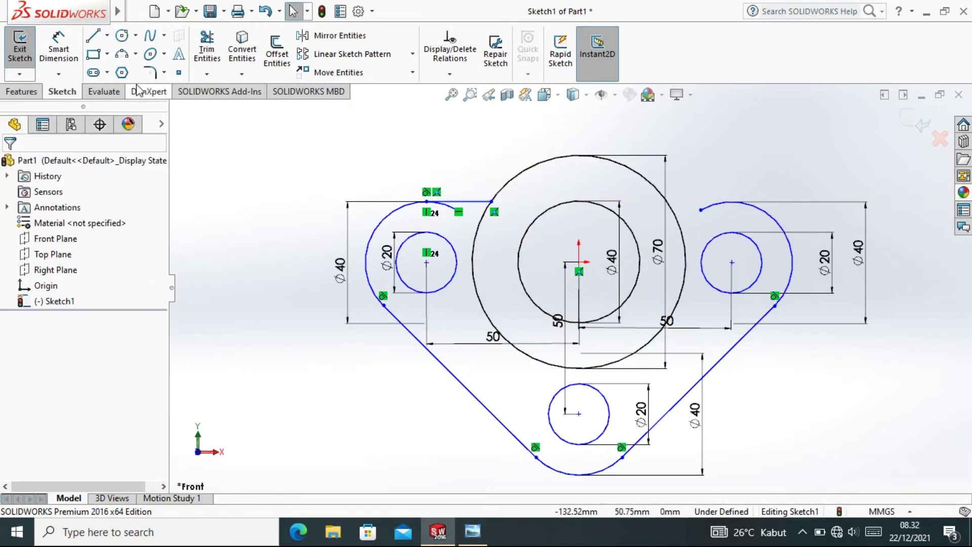
Step: Draw a matching line from the right lug arc's top end to the Ø70 circle
left_click(93, 35)
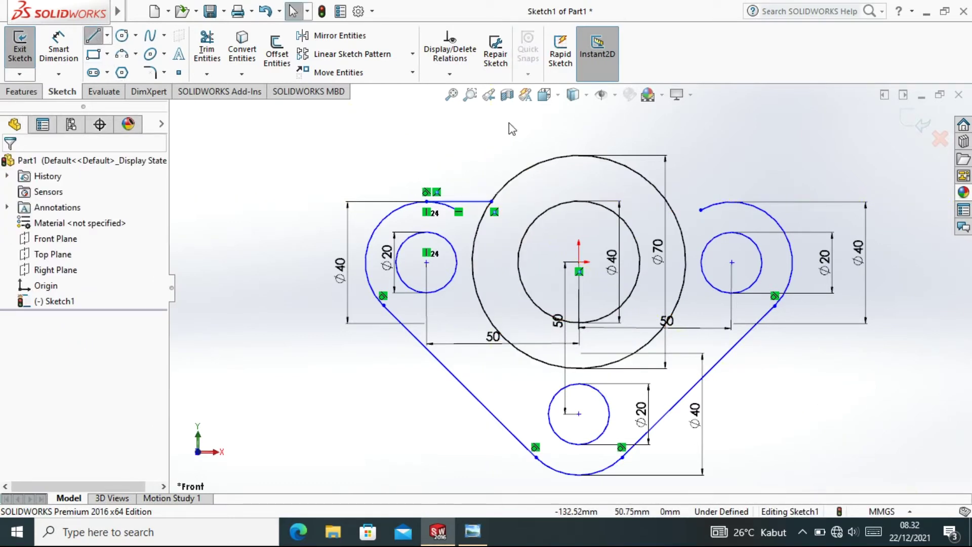
left_click(730, 201)
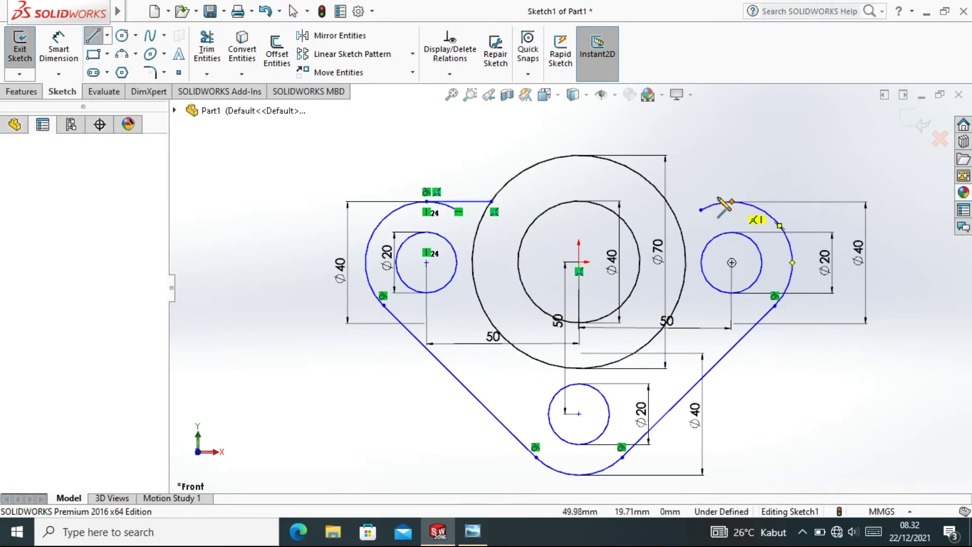
left_click(667, 202)
right_click(697, 172)
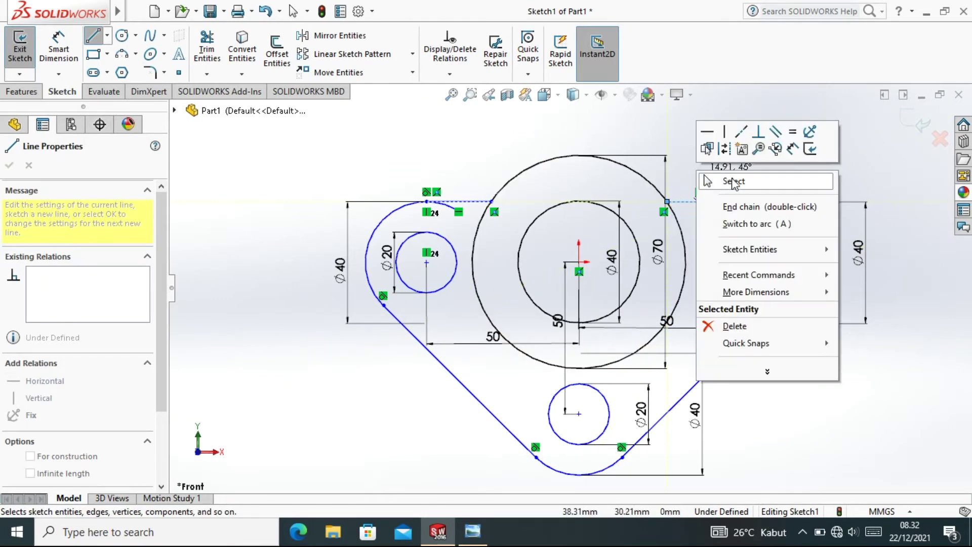
Step: Trim both small arc leftovers at the lug top lines and Ø70 circle, then check LATIHAN-6
left_click(736, 181)
left_click(207, 50)
left_click(448, 207)
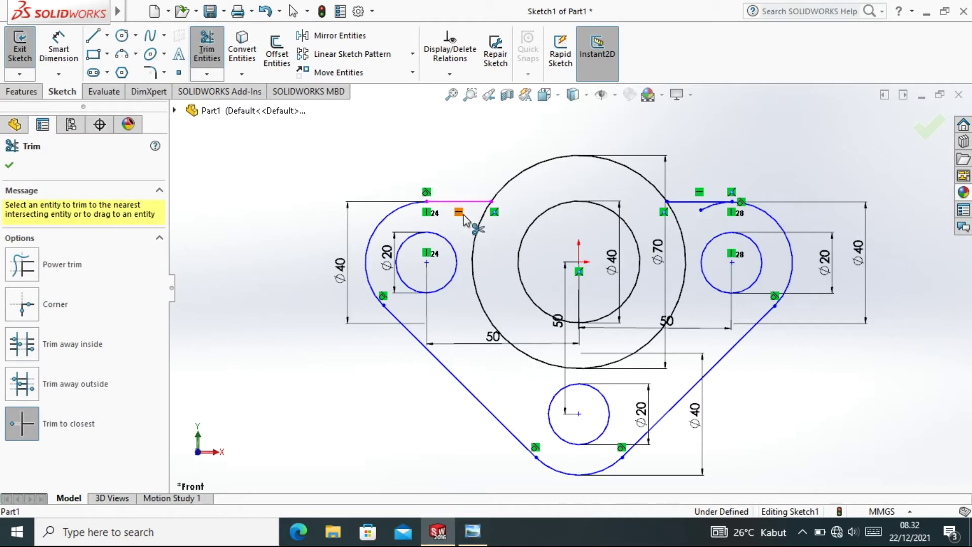
left_click(707, 210)
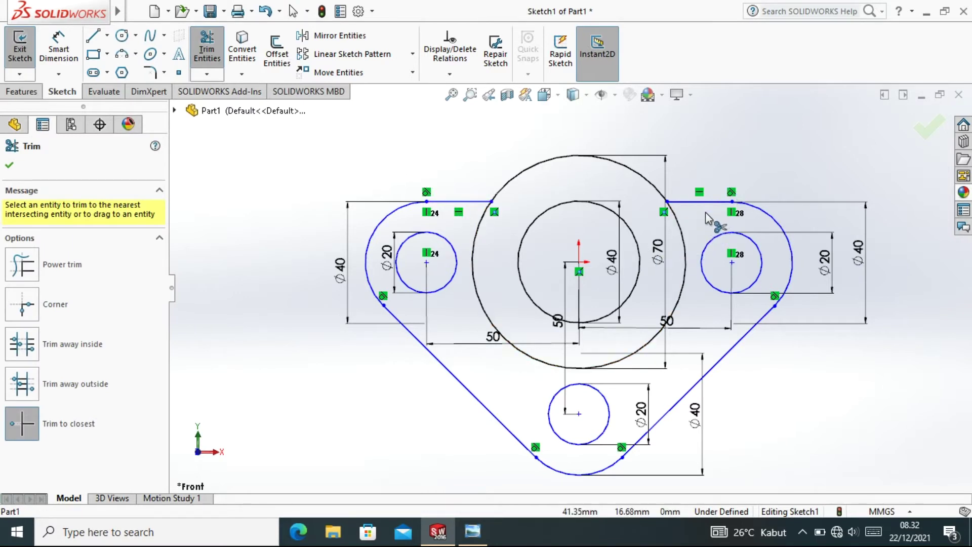
right_click(718, 167)
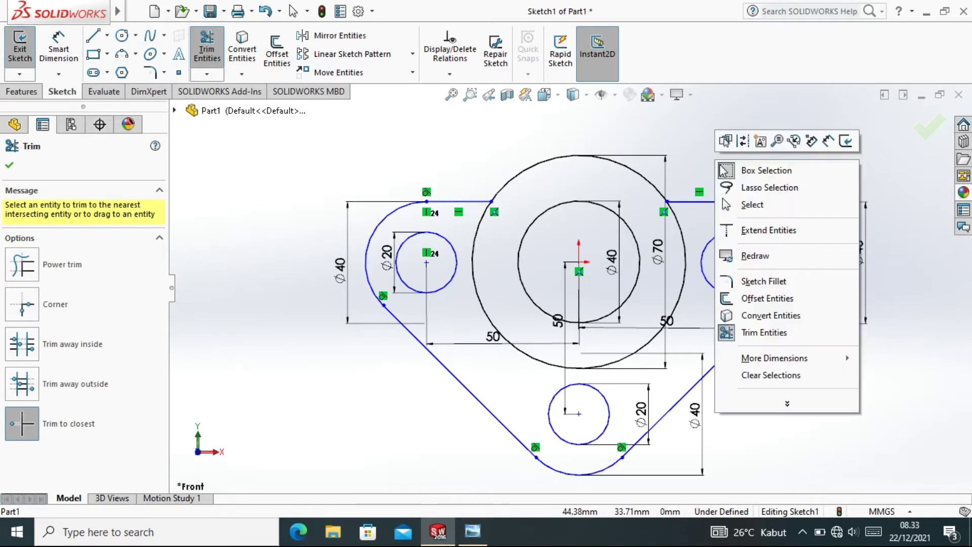
left_click(748, 204)
left_click(476, 530)
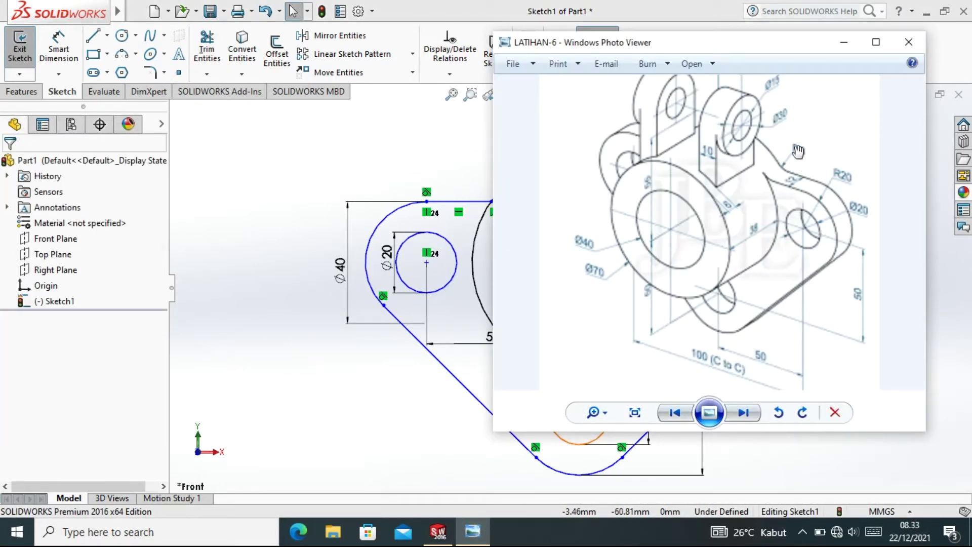
left_click(379, 414)
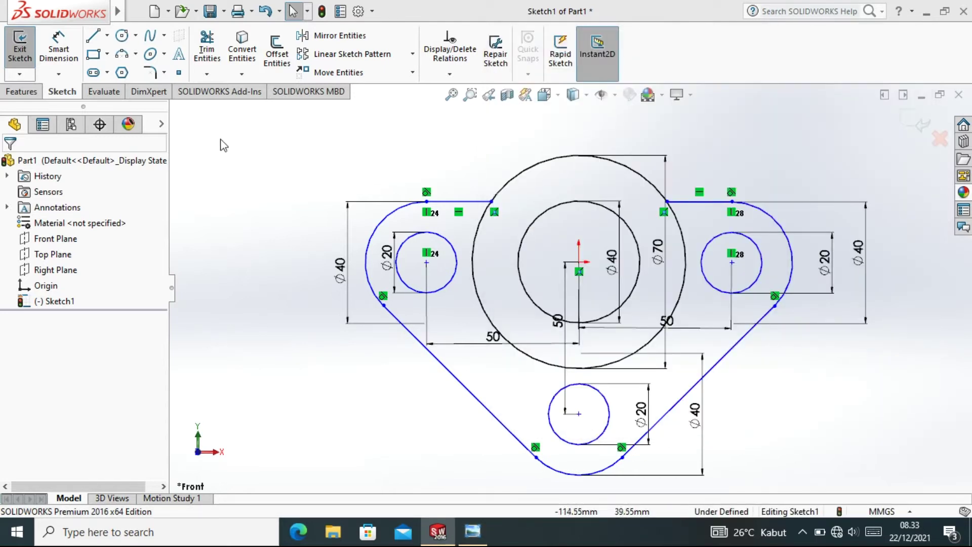
Step: Draw 3-point arcs joining the left and right top lug lines to the Ø70 circle
left_click(122, 53)
scroll(515, 170, "down", 2)
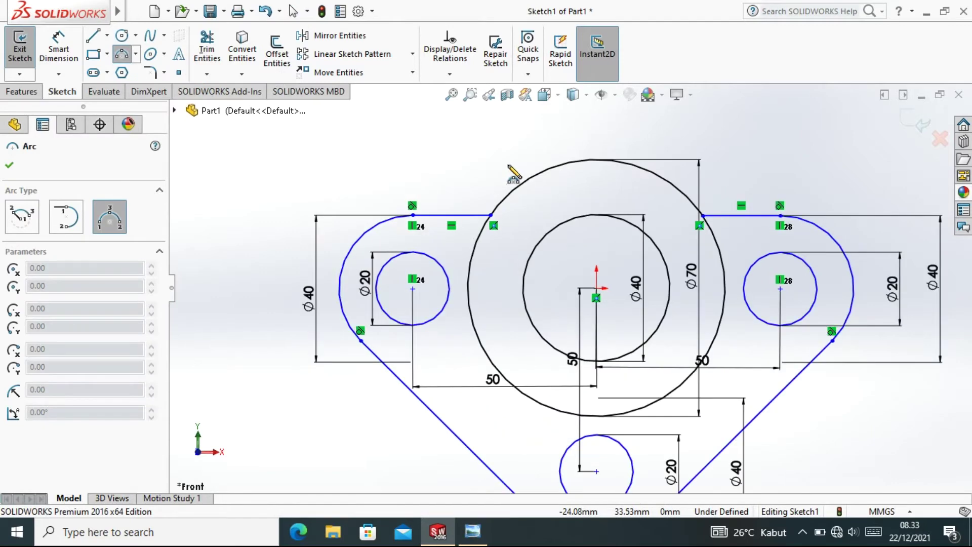
left_click(466, 214)
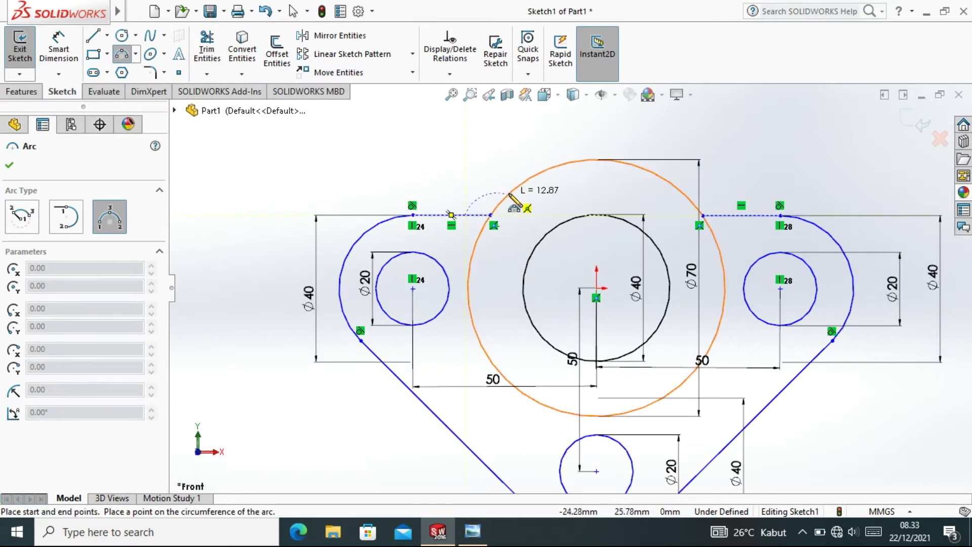
left_click(490, 214)
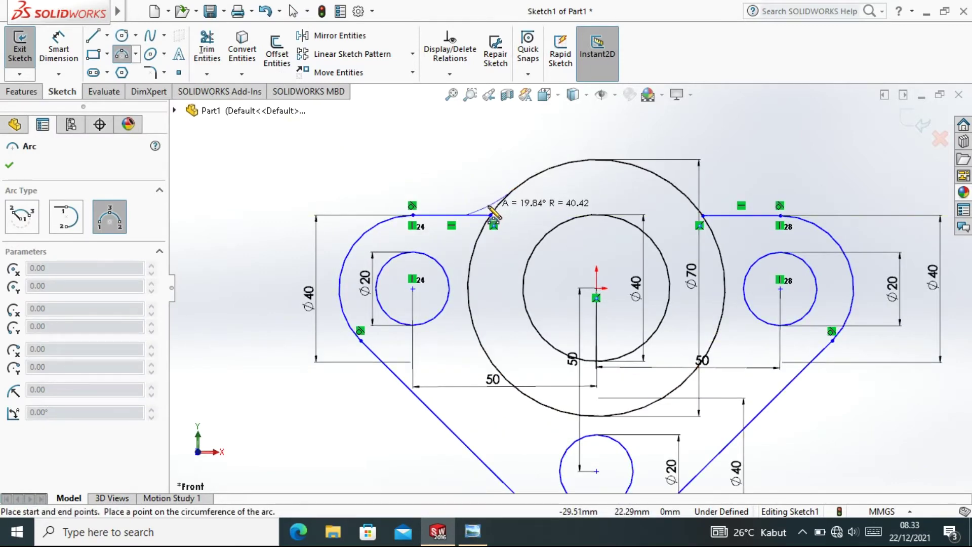
key("z")
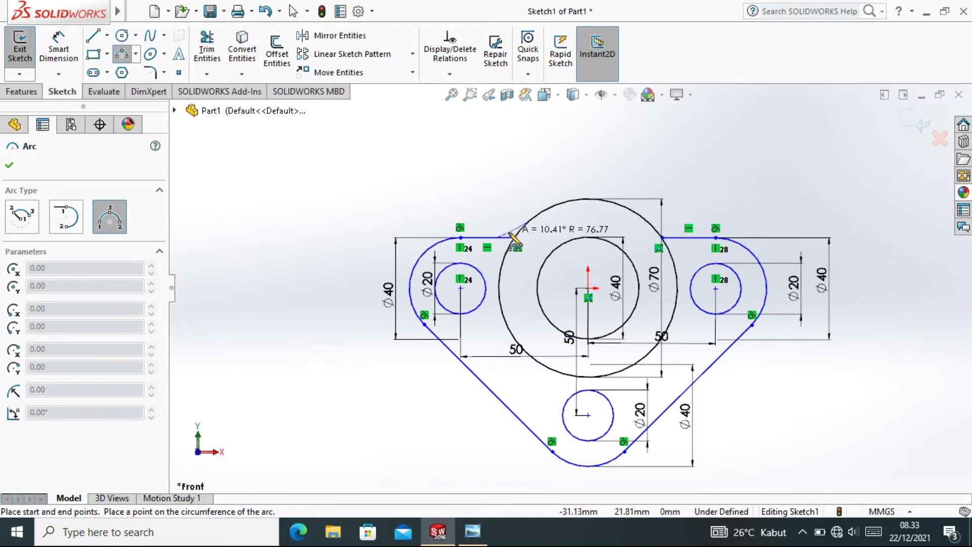
left_click(515, 243)
scroll(681, 237, "down", 2)
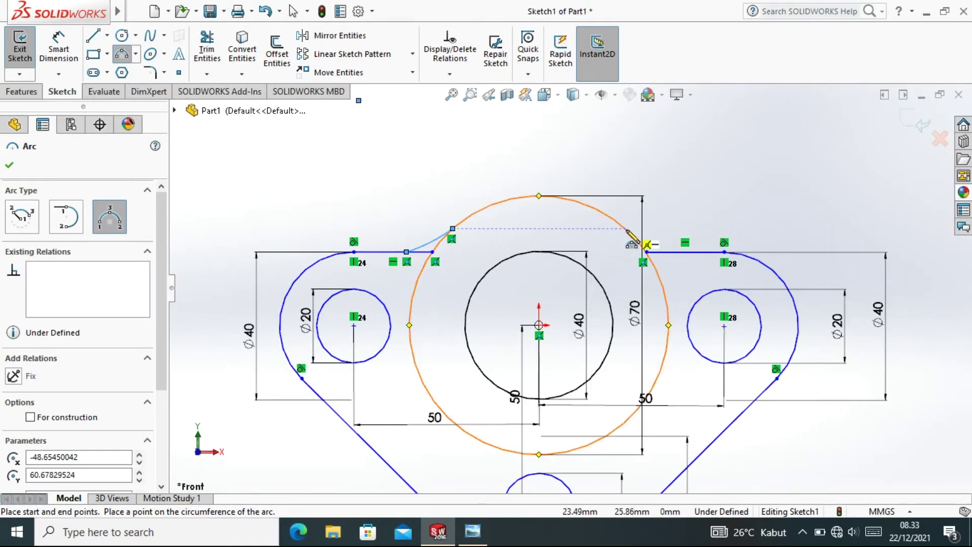
left_click(637, 243)
left_click(673, 252)
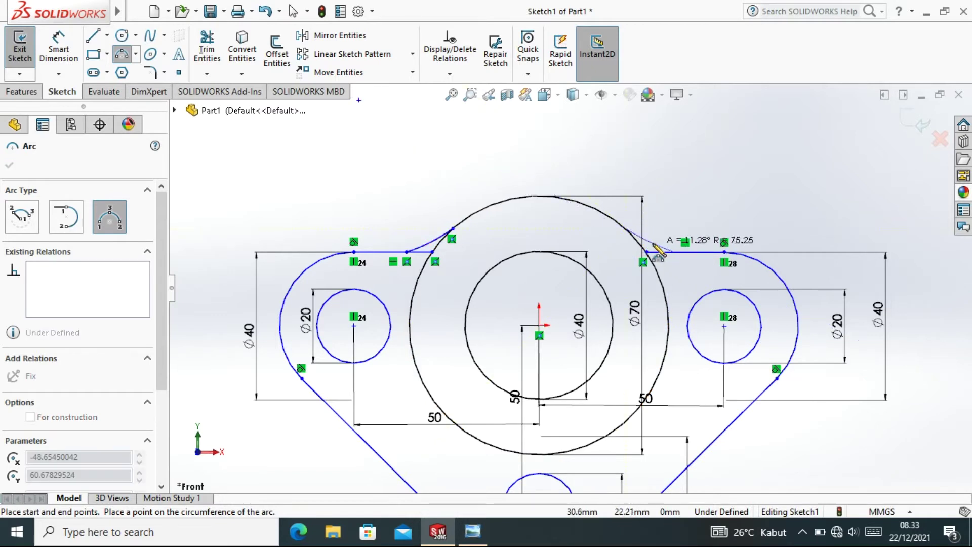
left_click(657, 250)
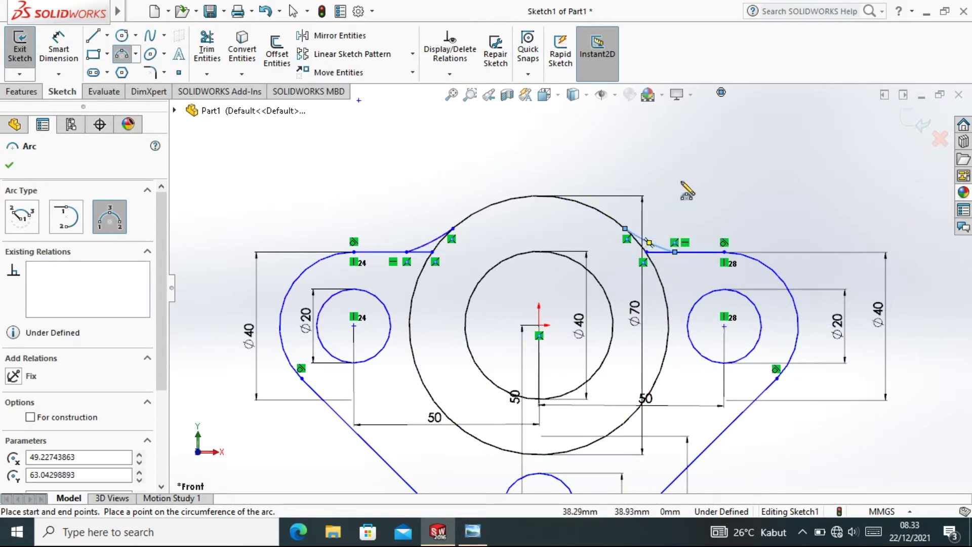
right_click(683, 187)
left_click(722, 199)
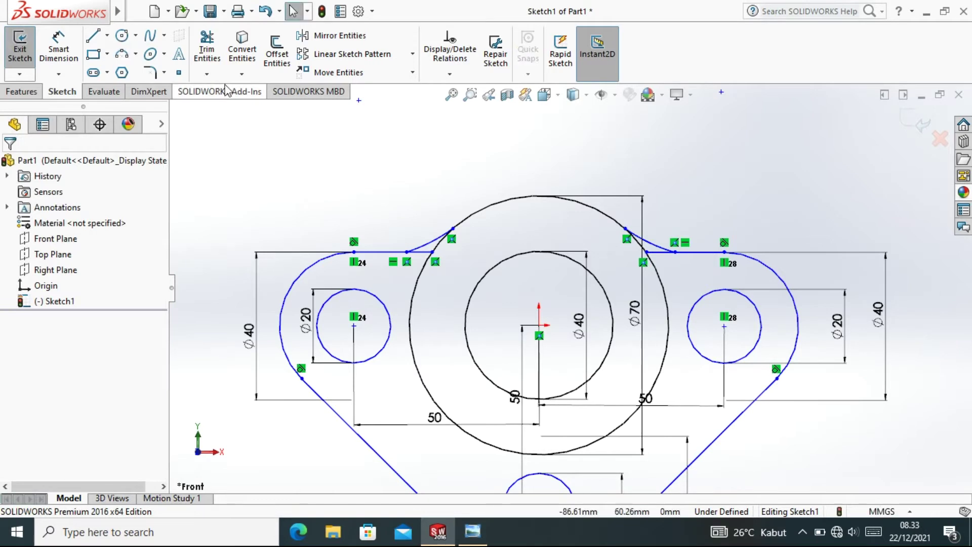
Step: Trim away the leftover straight stubs on the left and right
left_click(207, 51)
left_click(420, 253)
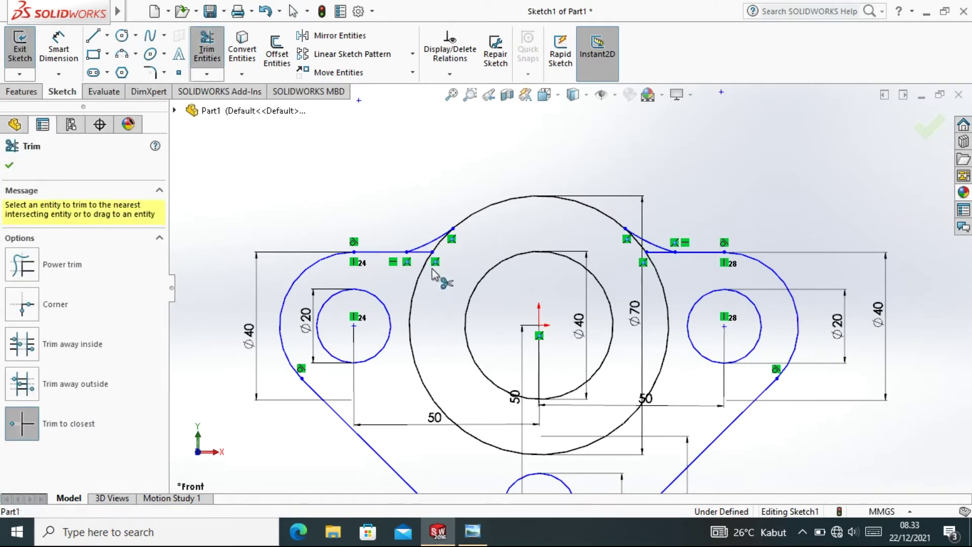
left_click(658, 255)
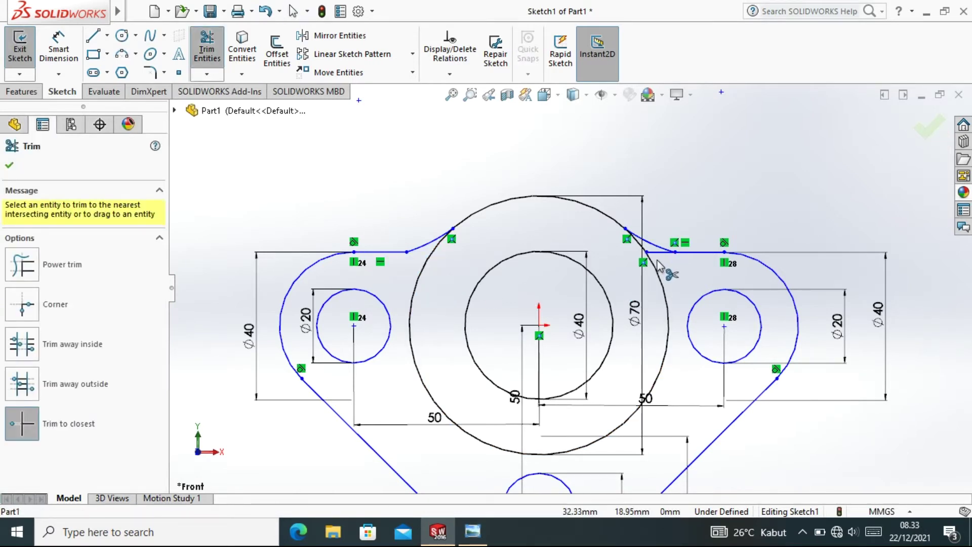
right_click(688, 197)
key("Escape")
key("Escape")
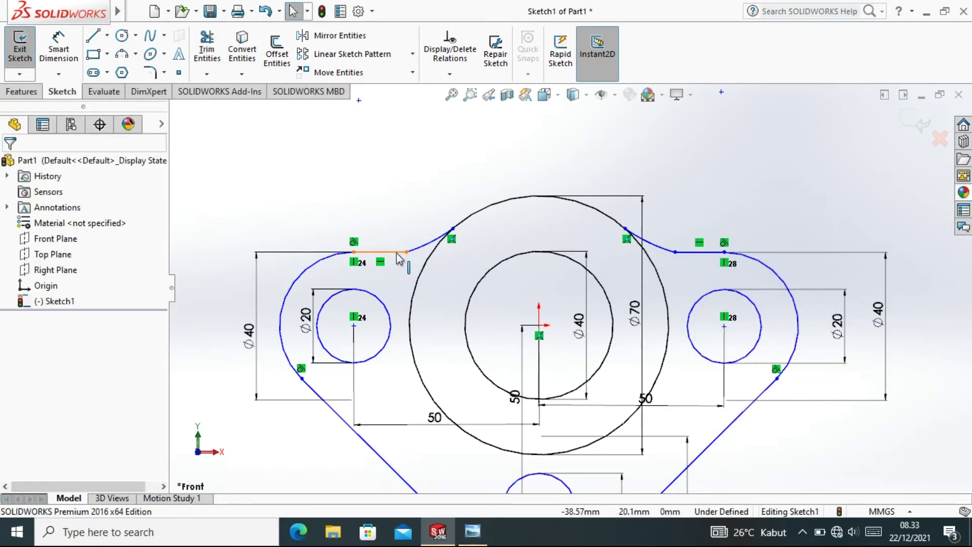
Step: Make the left connecting arc tangent to its top line and to the Ø70 circle
left_click(396, 252)
left_click(417, 249, "ctrl")
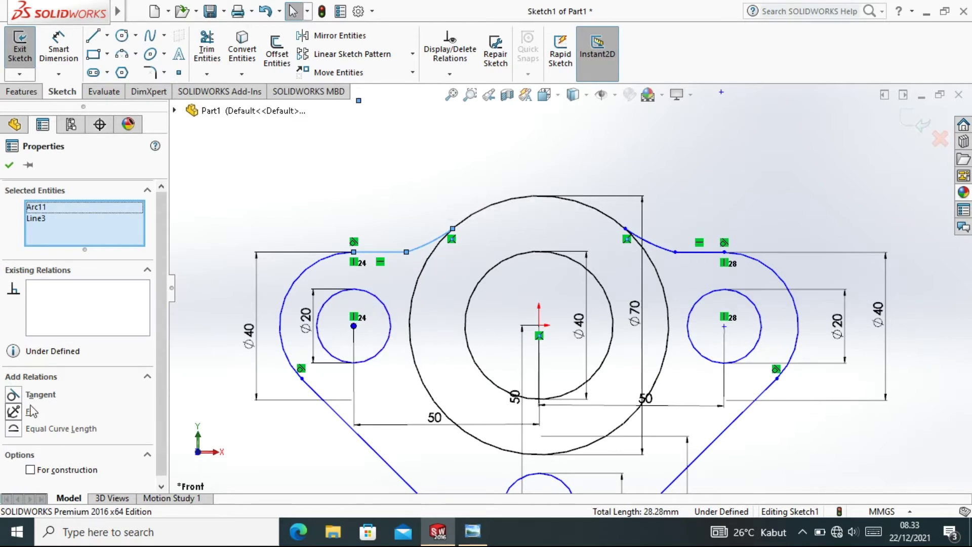
left_click(14, 396)
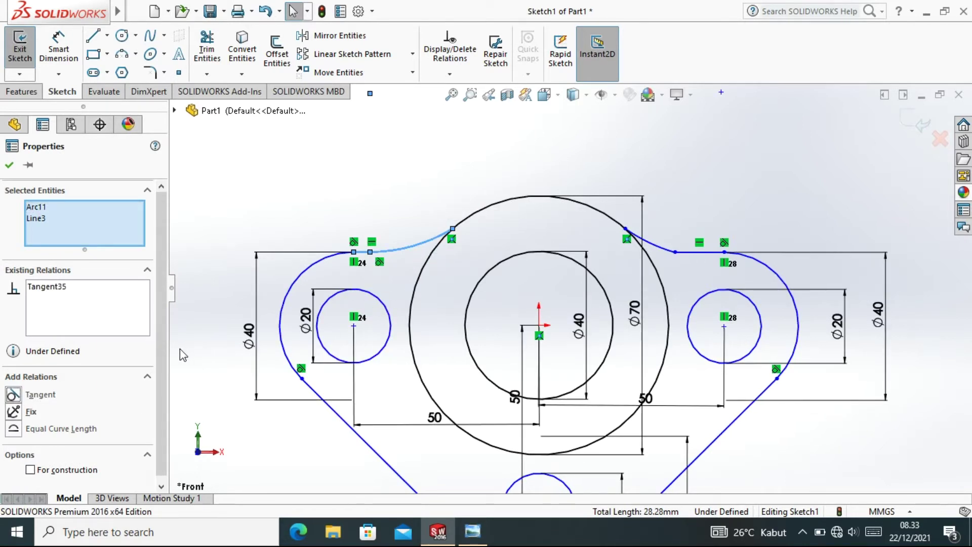
left_click(436, 237)
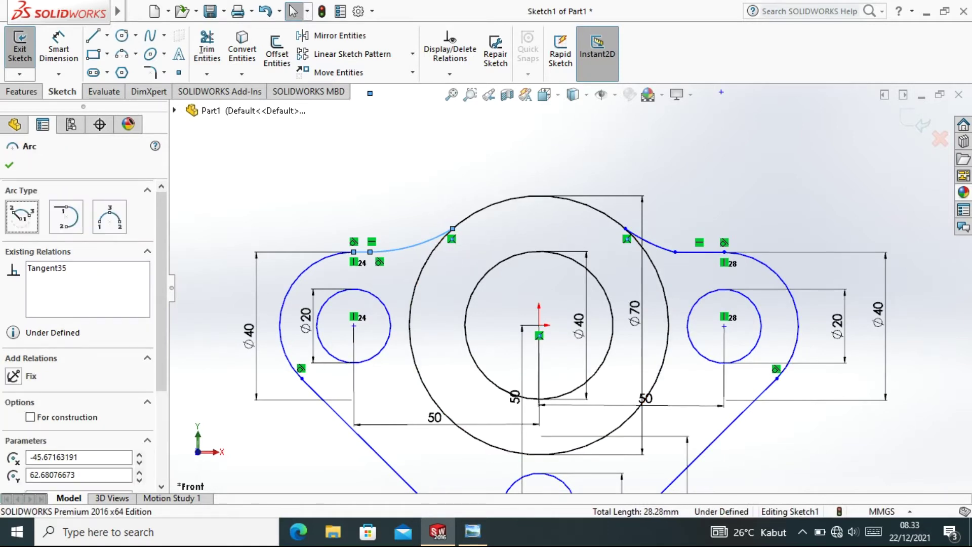
left_click(471, 226, "ctrl")
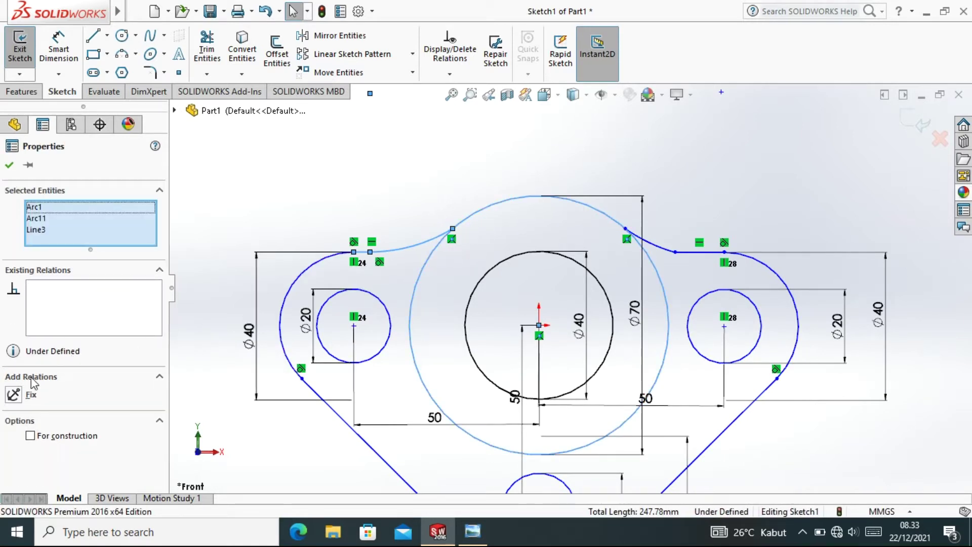
left_click(9, 165)
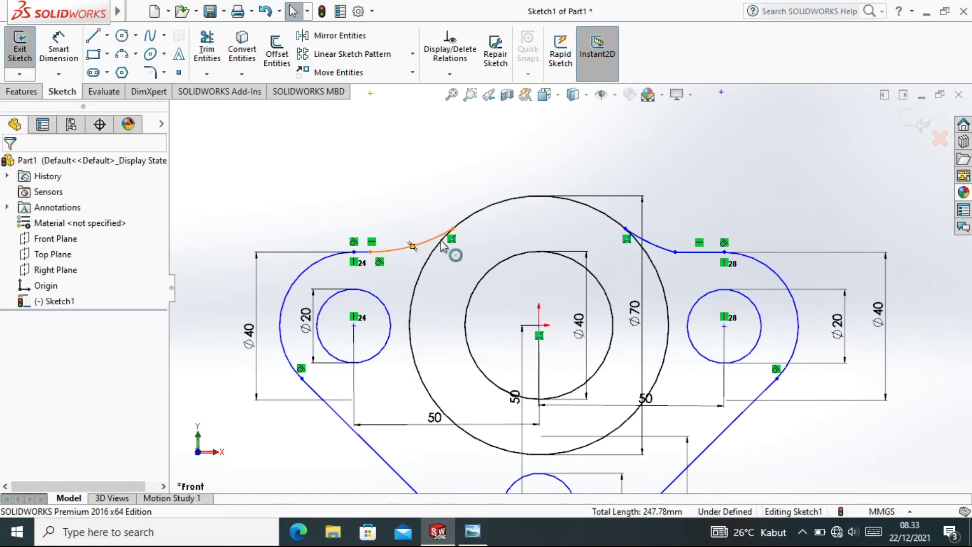
left_click(440, 236)
left_click(469, 221, "ctrl")
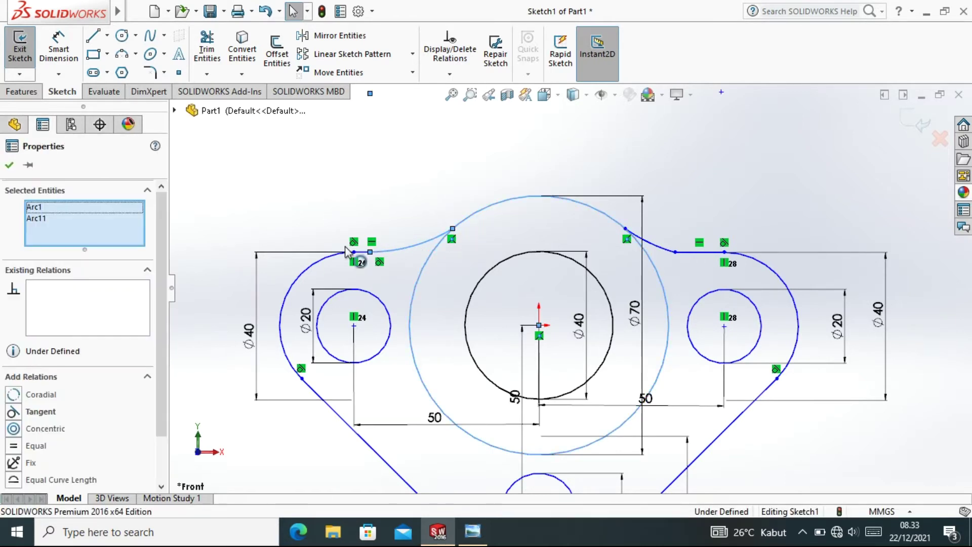
left_click(14, 412)
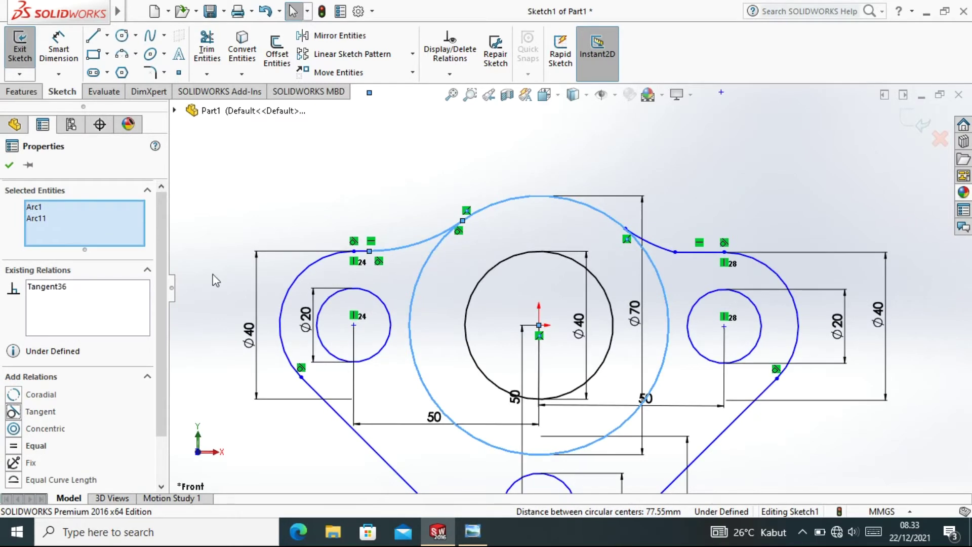
left_click(10, 166)
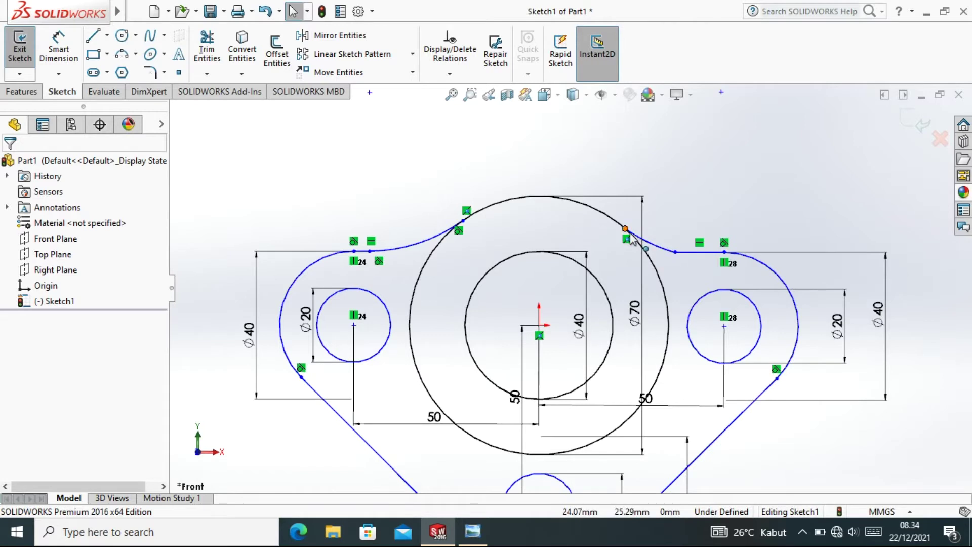
Step: Make the right connecting arc tangent to the Ø70 circle and the right top line
left_click(609, 224)
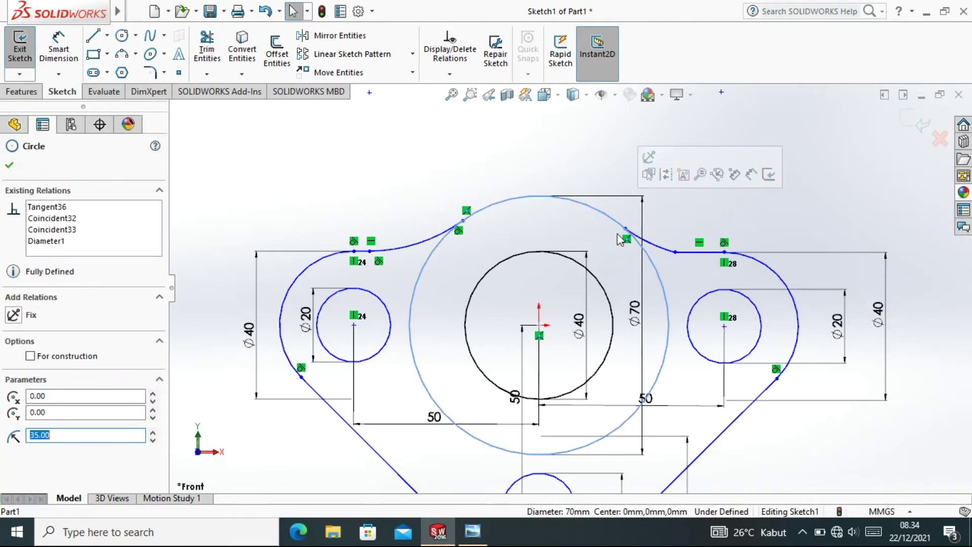
left_click(653, 247, "ctrl")
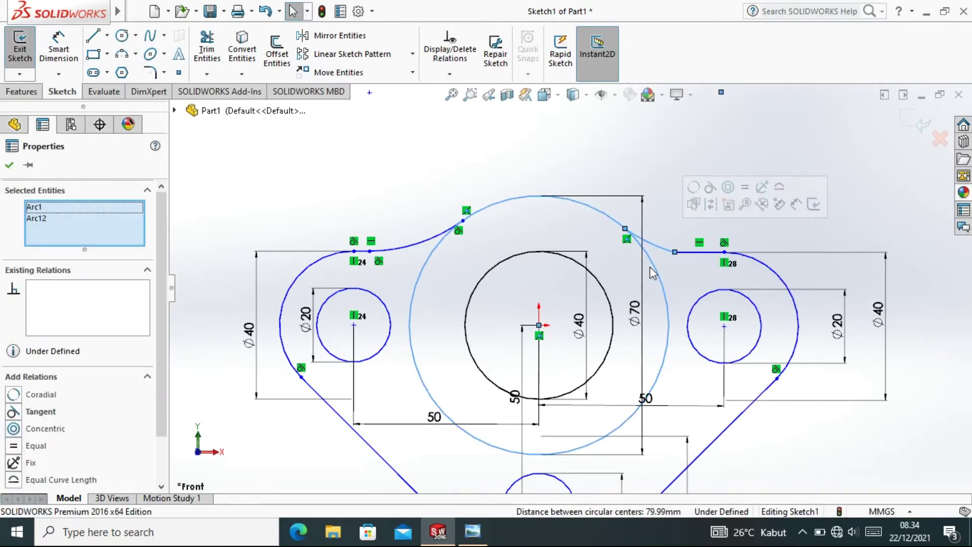
left_click(21, 416)
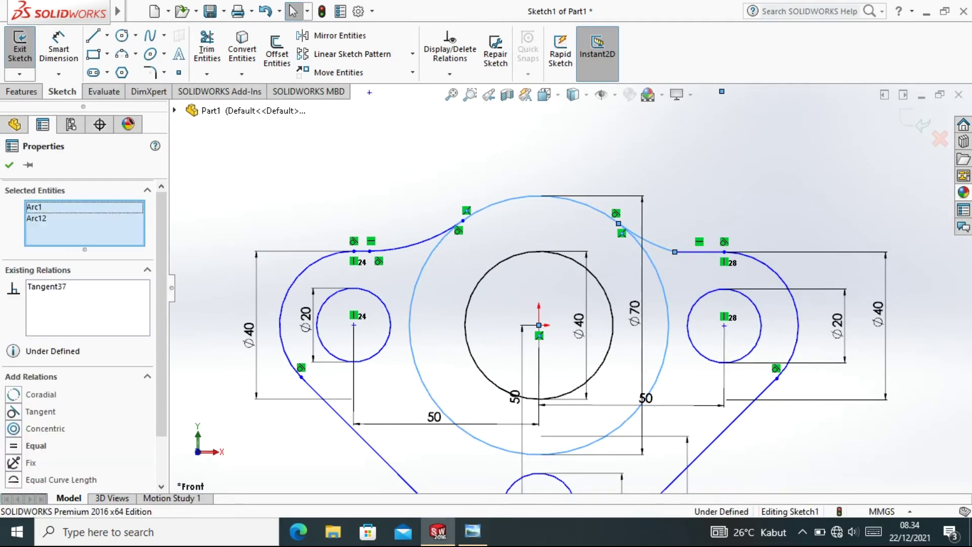
left_click(9, 165)
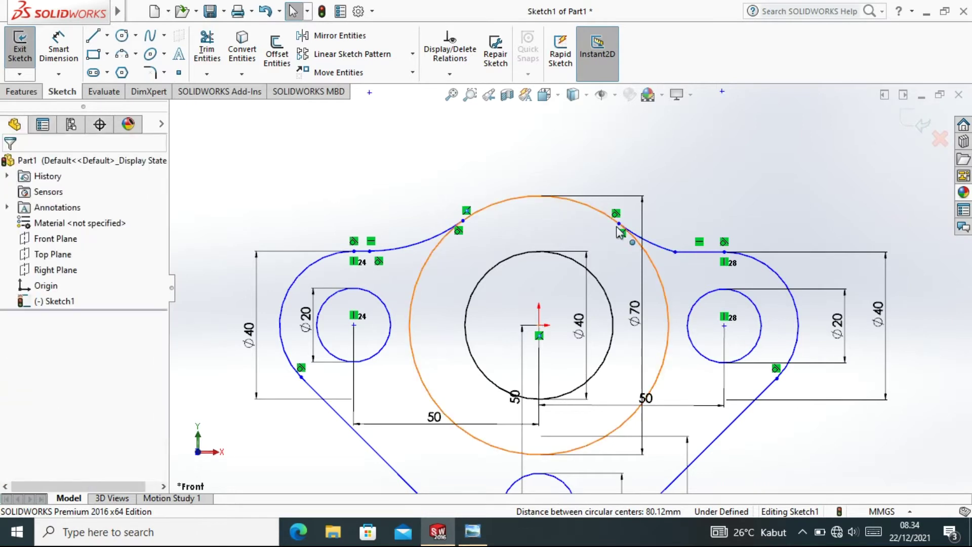
left_click(653, 248)
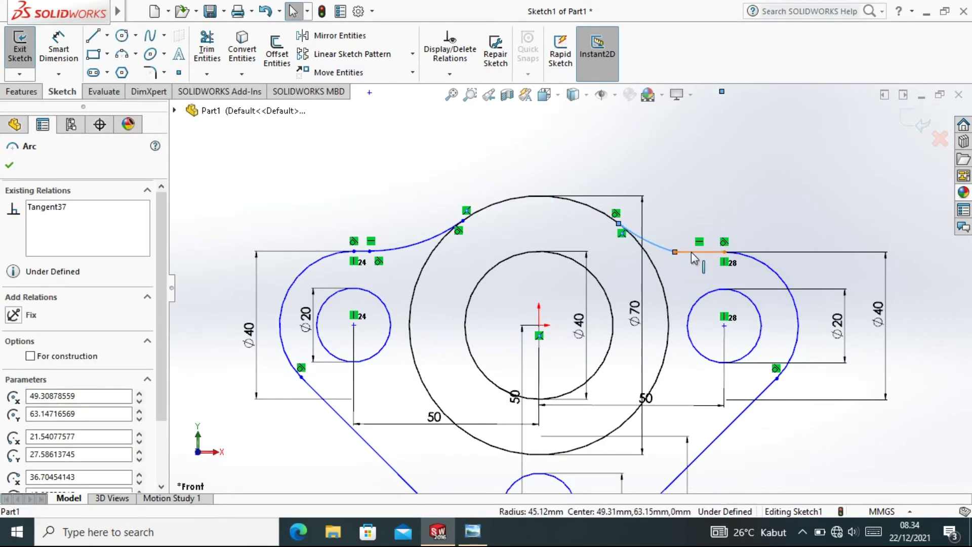
left_click(691, 251)
left_click(15, 394)
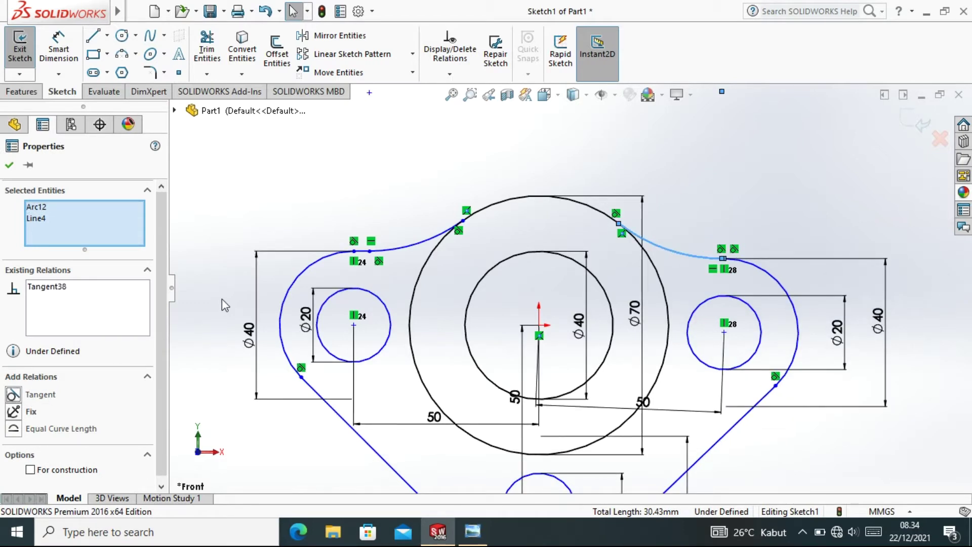
left_click(9, 165)
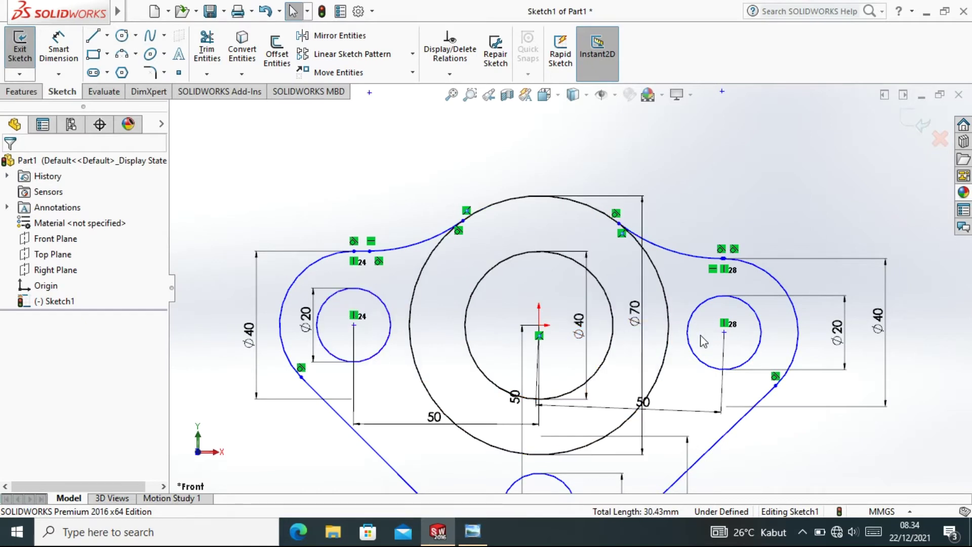
left_click(723, 332)
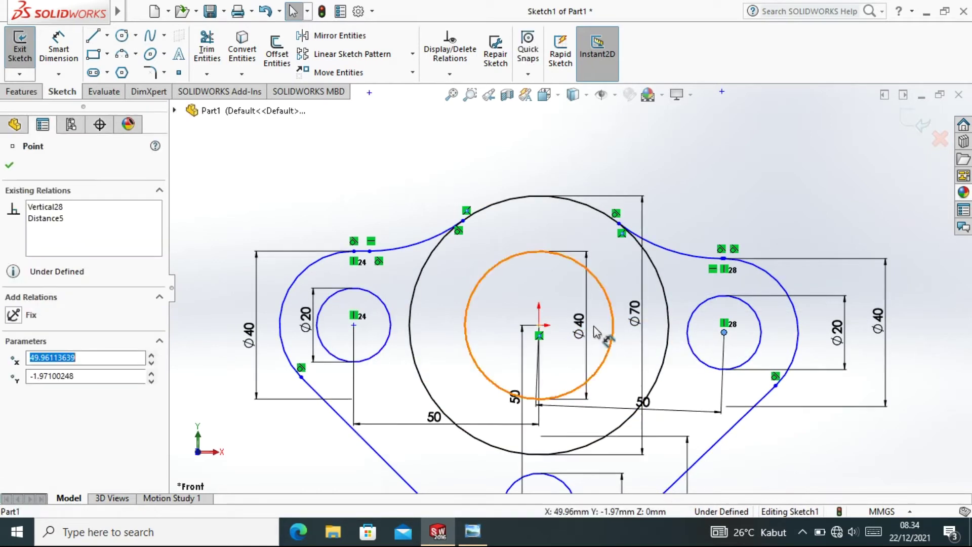
Step: Add Horizontal relations between each small circle centre and the origin, then accept
left_click(539, 325)
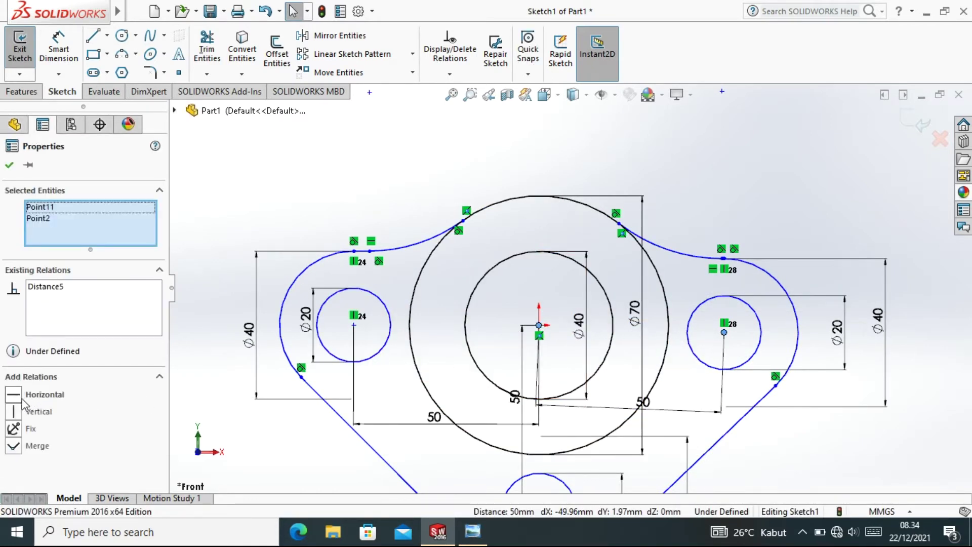
left_click(14, 398)
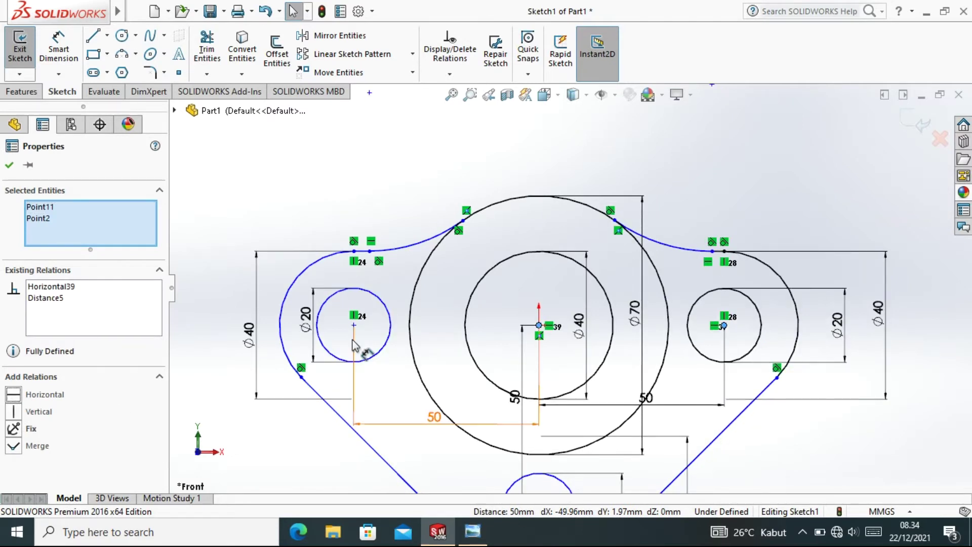
left_click(353, 325)
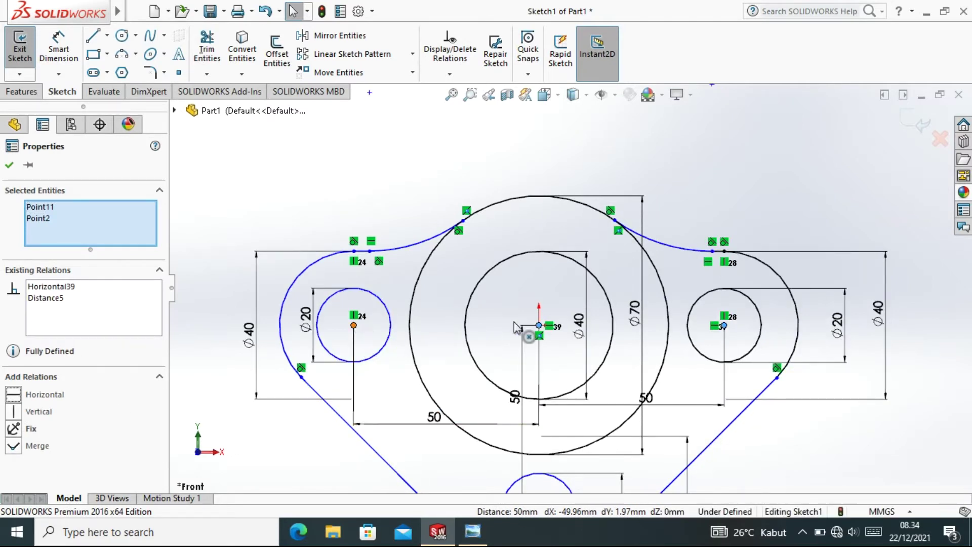
left_click(539, 325, "ctrl")
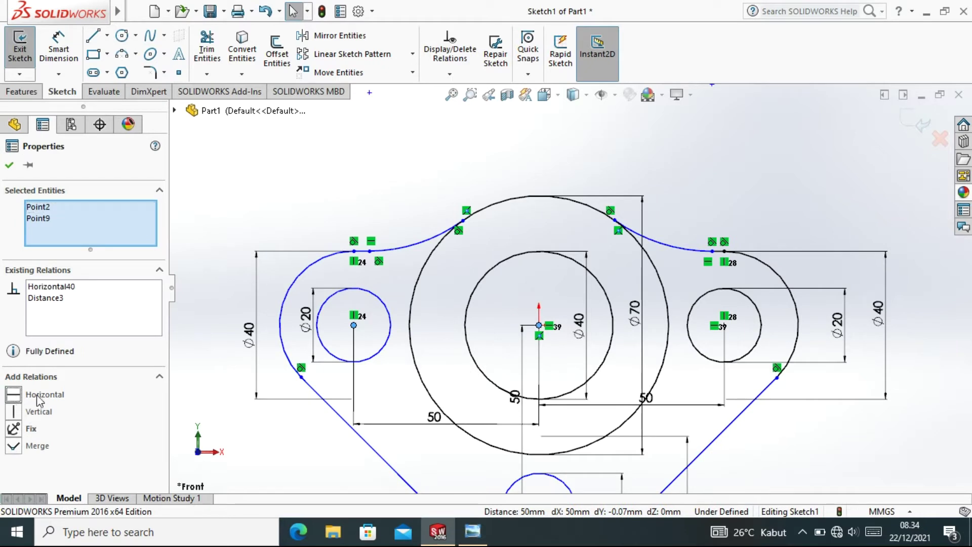
left_click(16, 396)
left_click(6, 168)
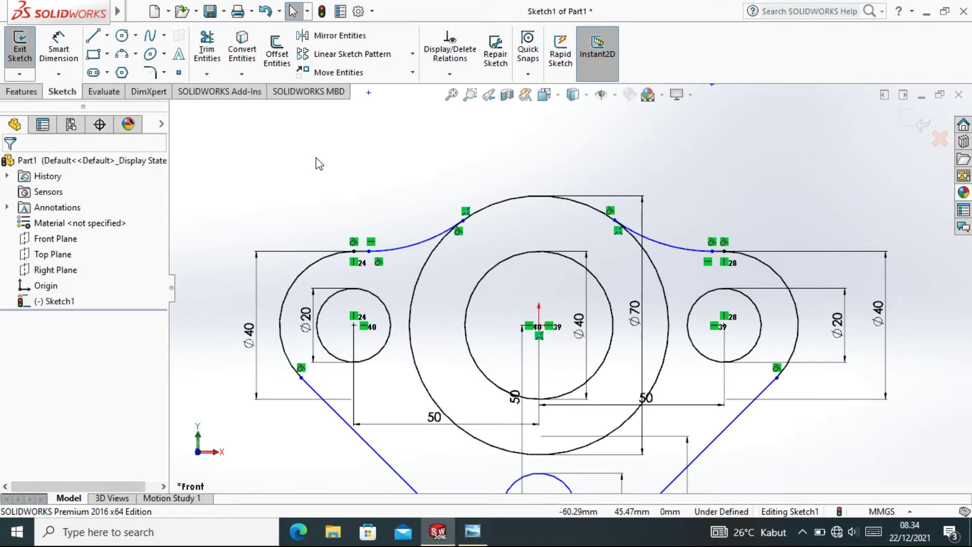
scroll(342, 193, "up", 1)
Step: Drag the ⌀70 and ⌀40 dimensions right and the 50 dimension left
scroll(340, 191, "up", 2)
scroll(341, 191, "up", 1)
scroll(343, 190, "up", 1)
key("f")
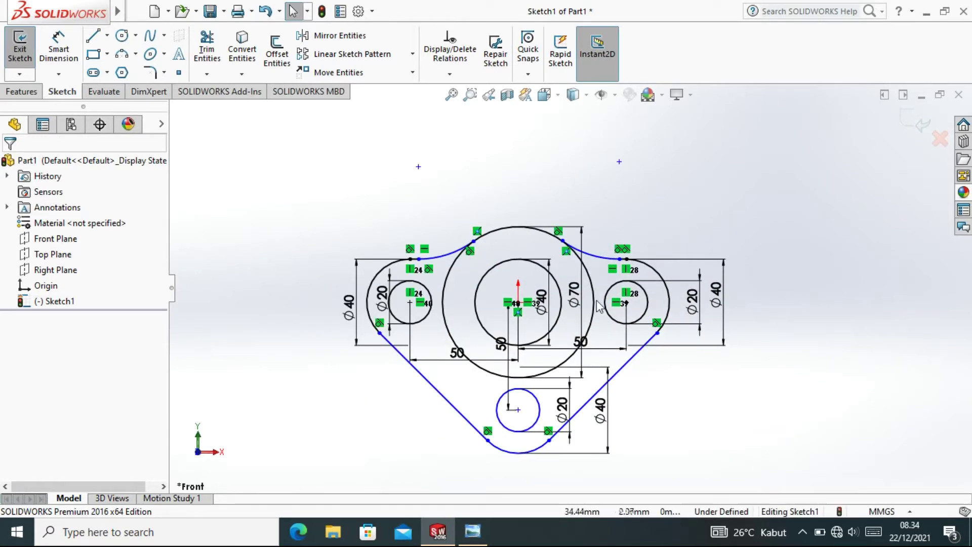
left_click_drag(581, 298, 753, 304)
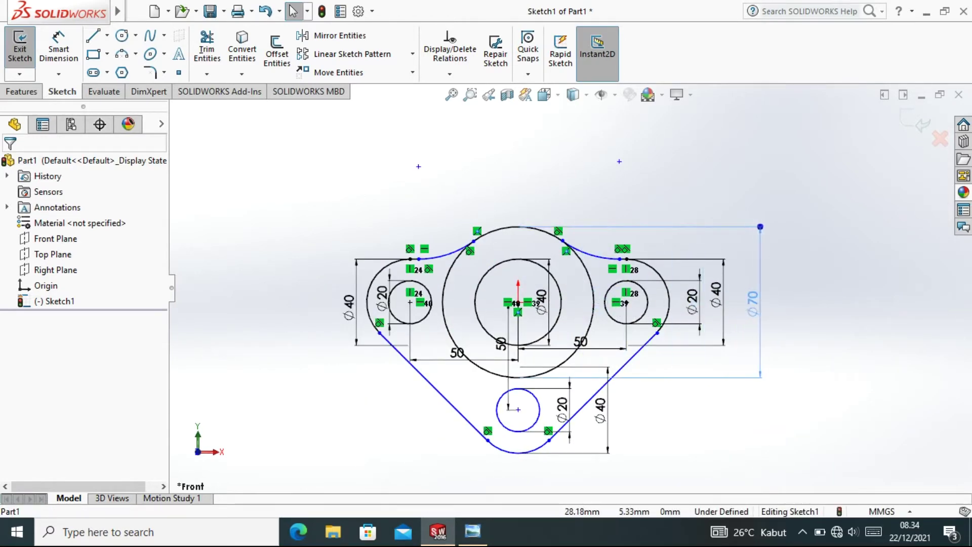
left_click_drag(541, 302, 738, 321)
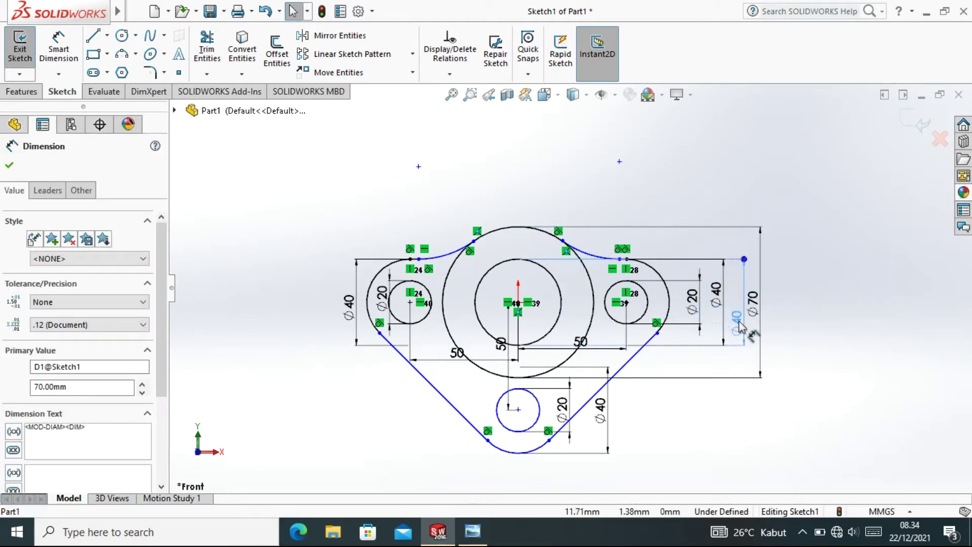
left_click_drag(502, 343, 479, 344)
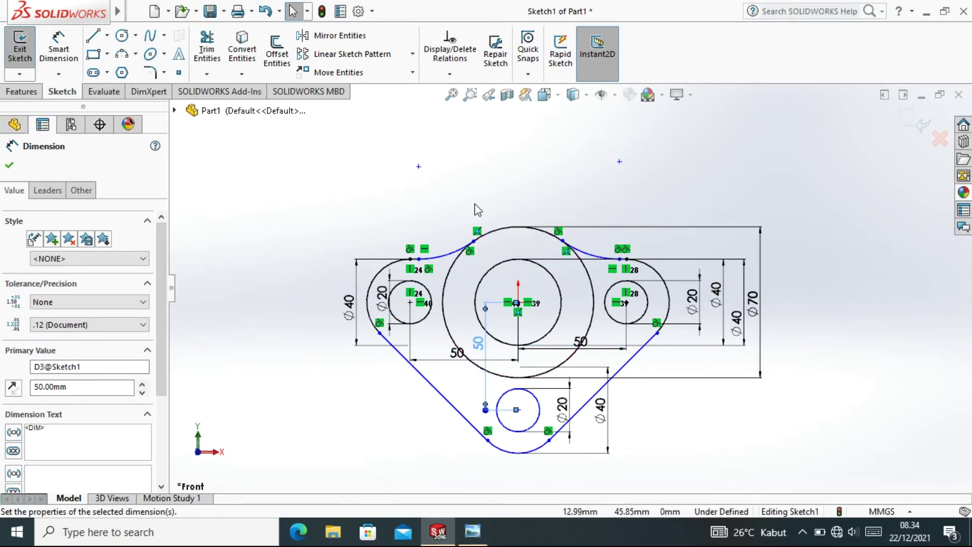
right_click(419, 196)
mouse_move(486, 84)
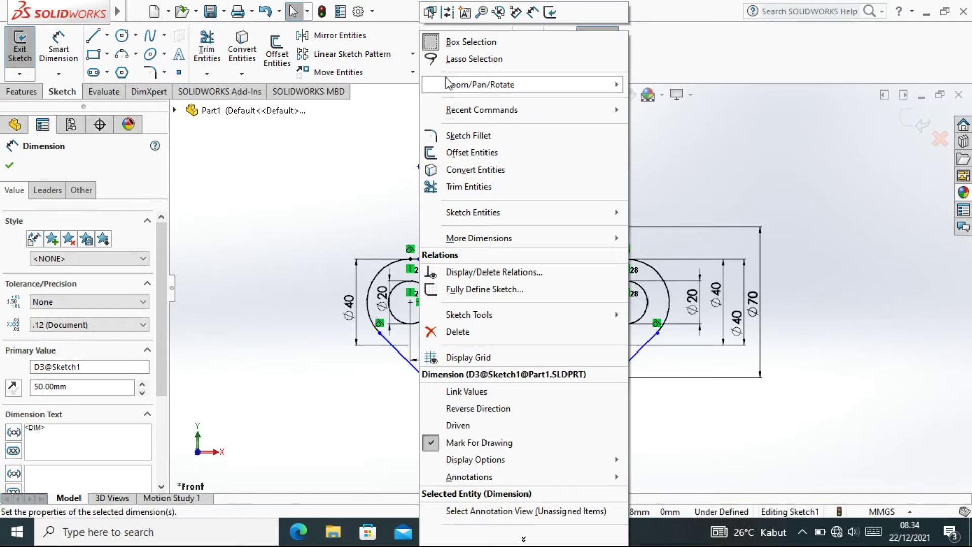
left_click(345, 185)
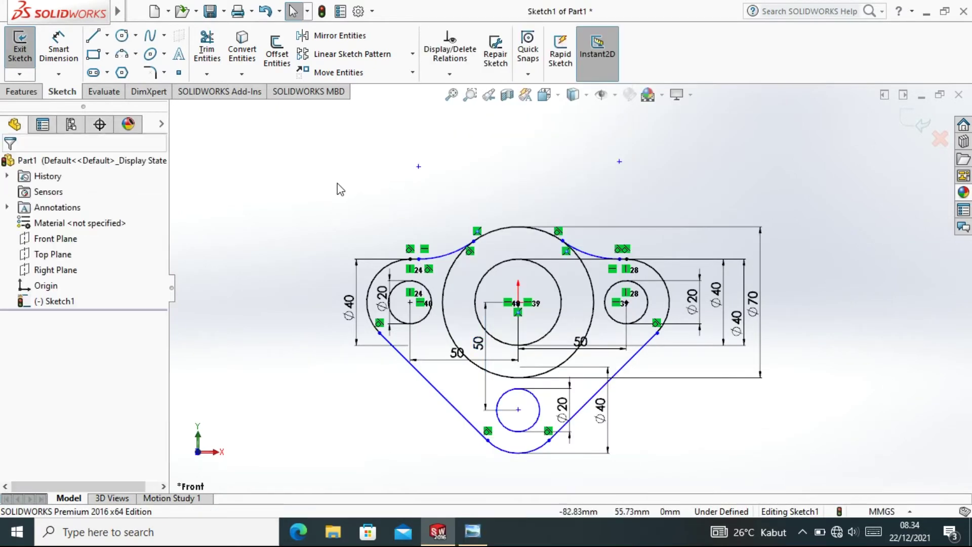
Step: Begin a Smart Dimension on the upper-left connecting arc, then restart the dimension tool
left_click(75, 63)
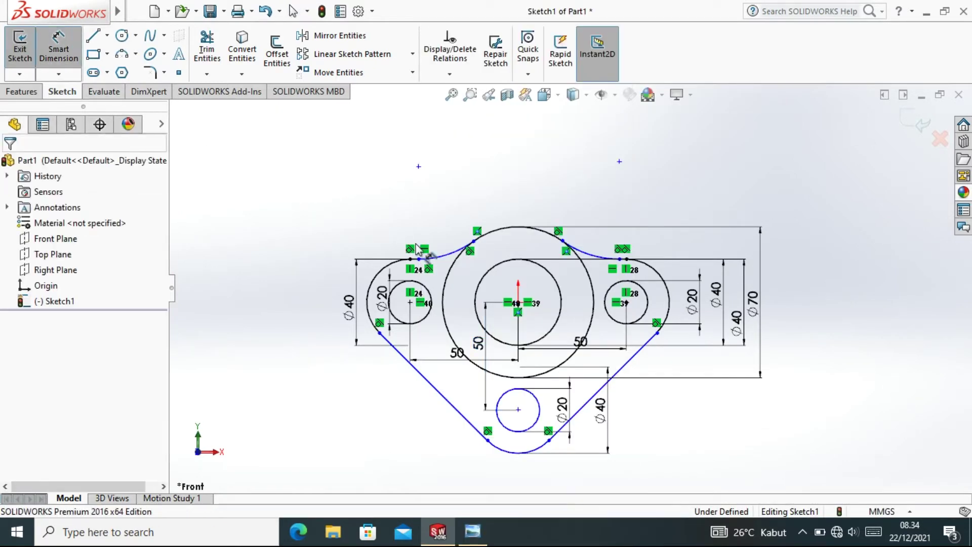
left_click(450, 253)
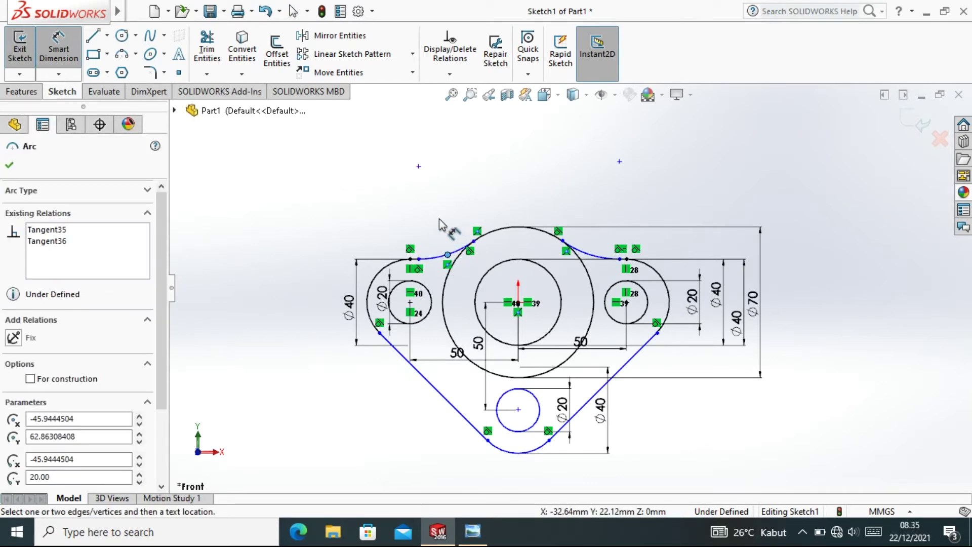
right_click(429, 208)
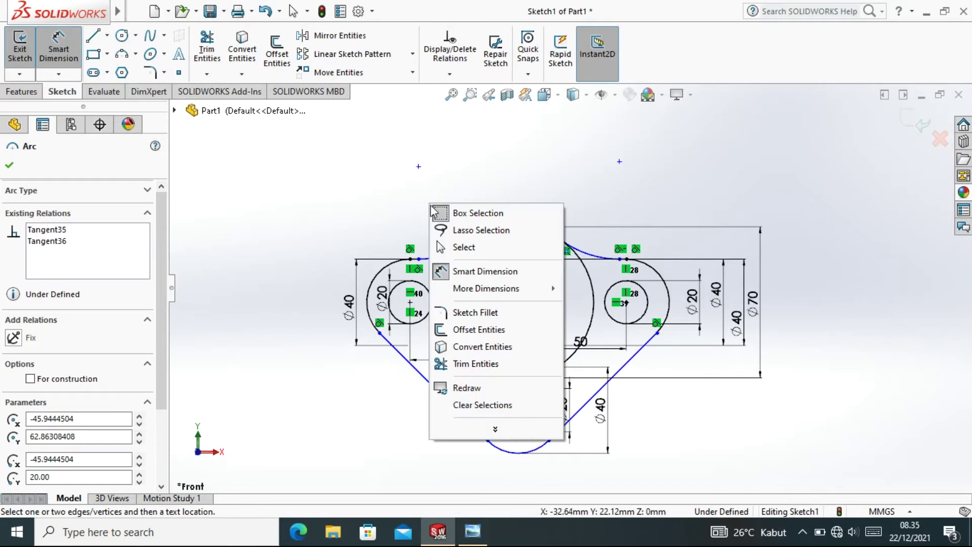
left_click(448, 246)
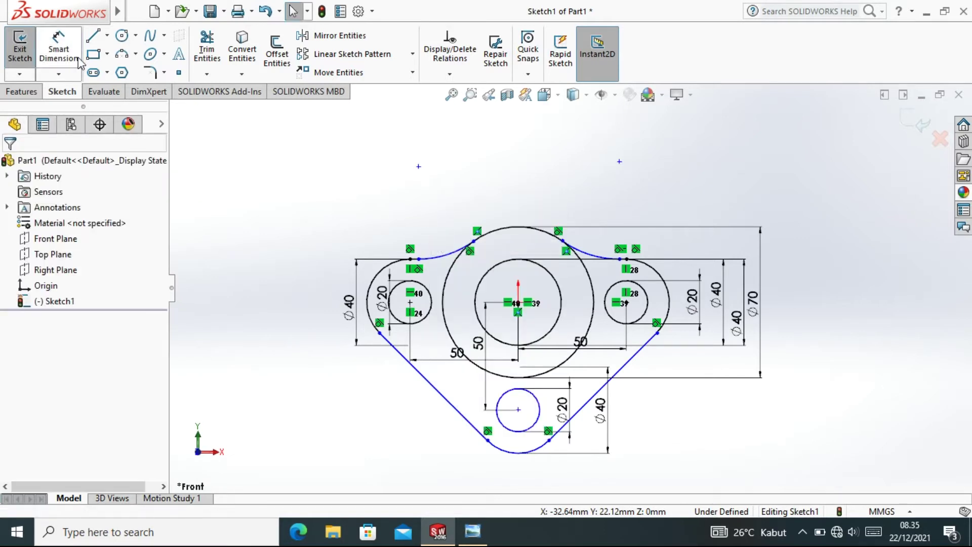
left_click(58, 48)
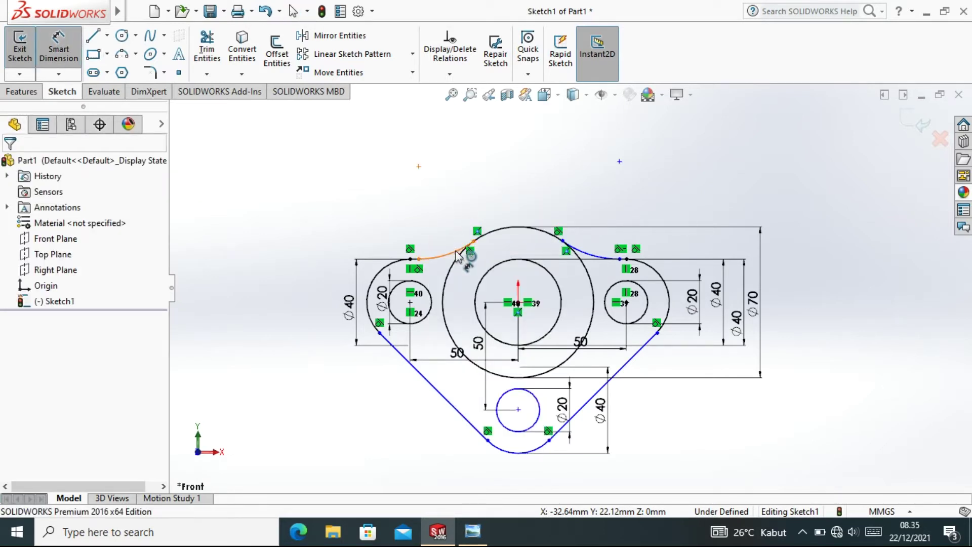
Step: Dimension the upper-left connecting arc to radius 8 mm
left_click(457, 253)
left_click(471, 212)
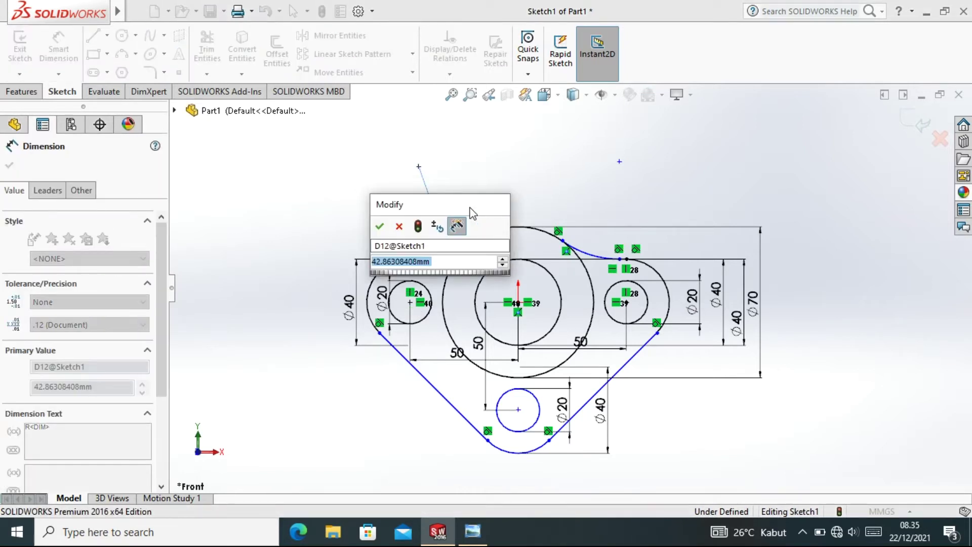
type("8")
key("Return")
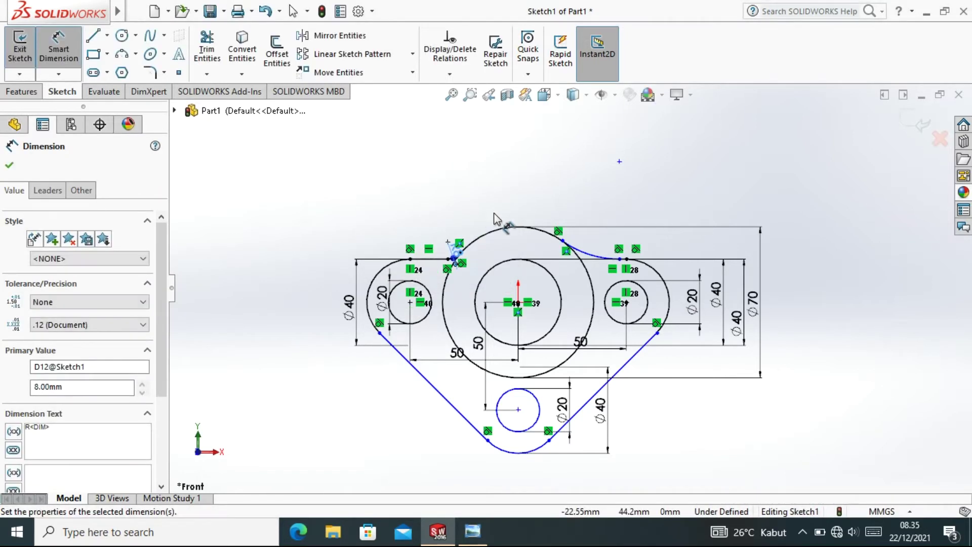
scroll(496, 243, "down", 2)
scroll(493, 250, "down", 2)
scroll(476, 273, "down", 2)
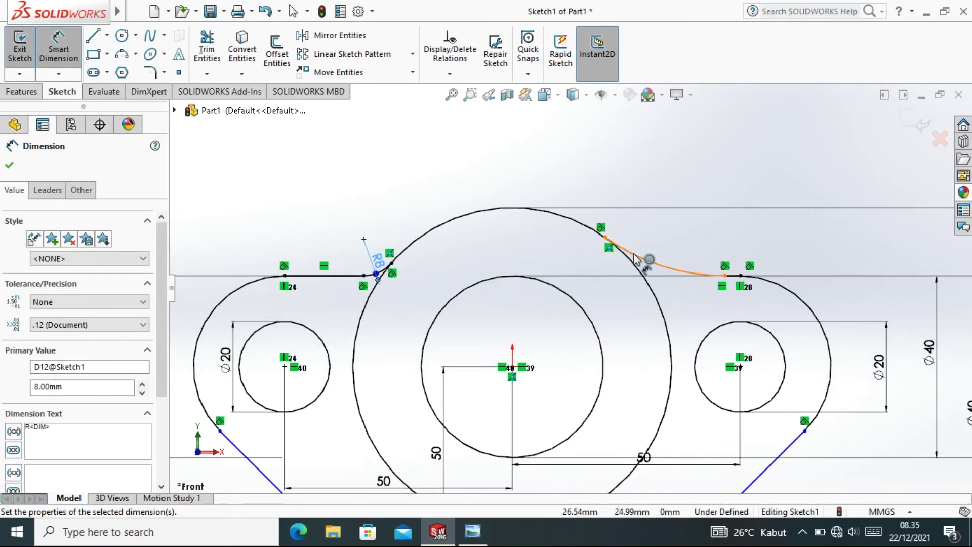
Step: Dimension the upper-right connecting arc to radius 8 mm
left_click(645, 243)
left_click(645, 242)
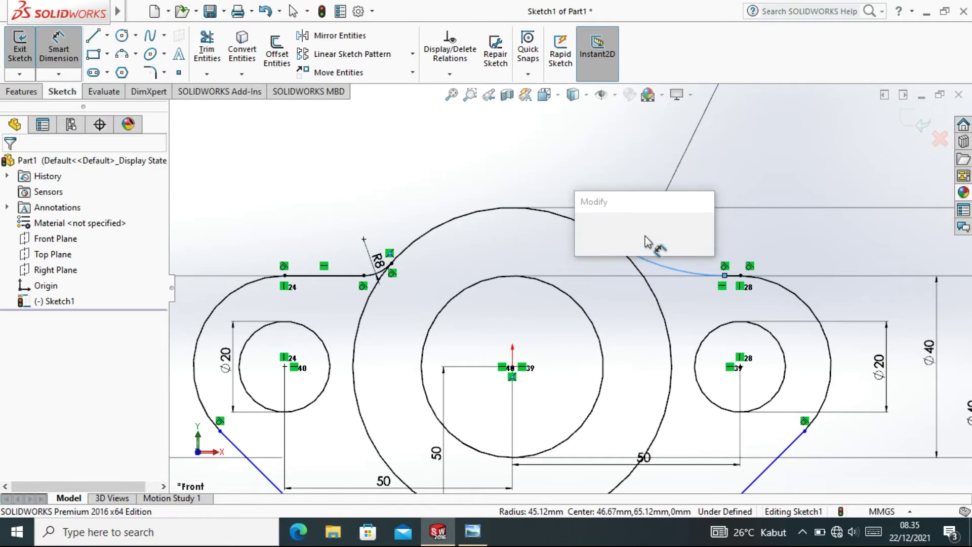
type("8")
key("Return")
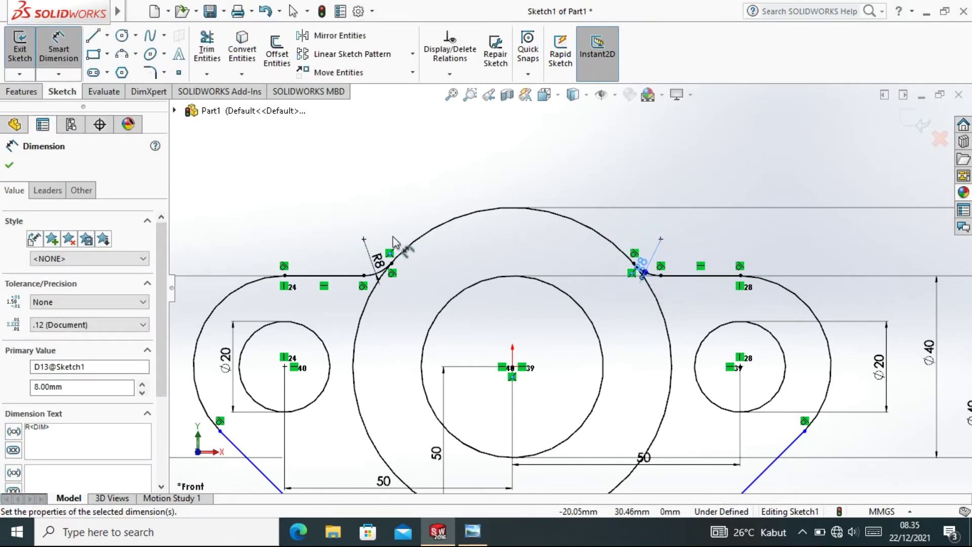
scroll(385, 219, "down", 1)
scroll(385, 219, "up", 2)
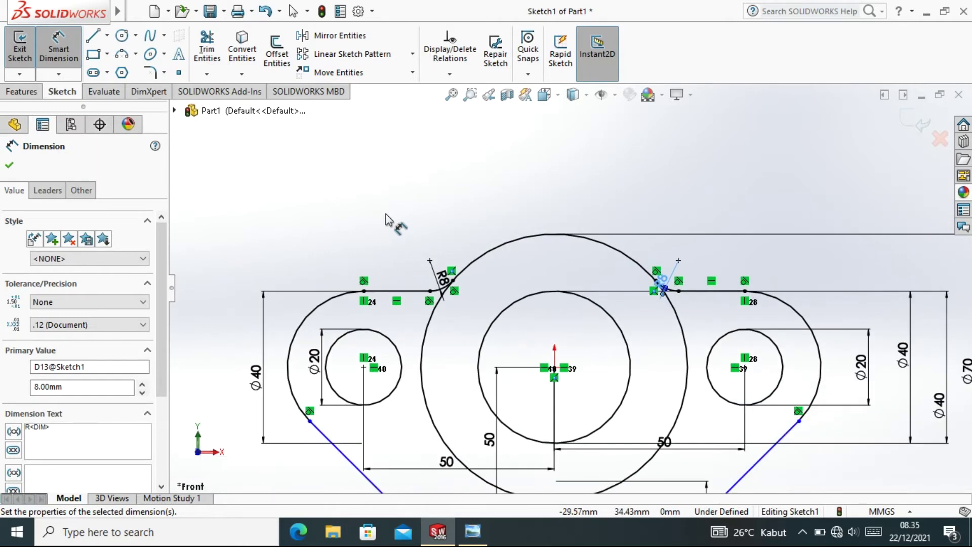
scroll(387, 215, "up", 1)
scroll(397, 205, "up", 2)
scroll(430, 205, "up", 2)
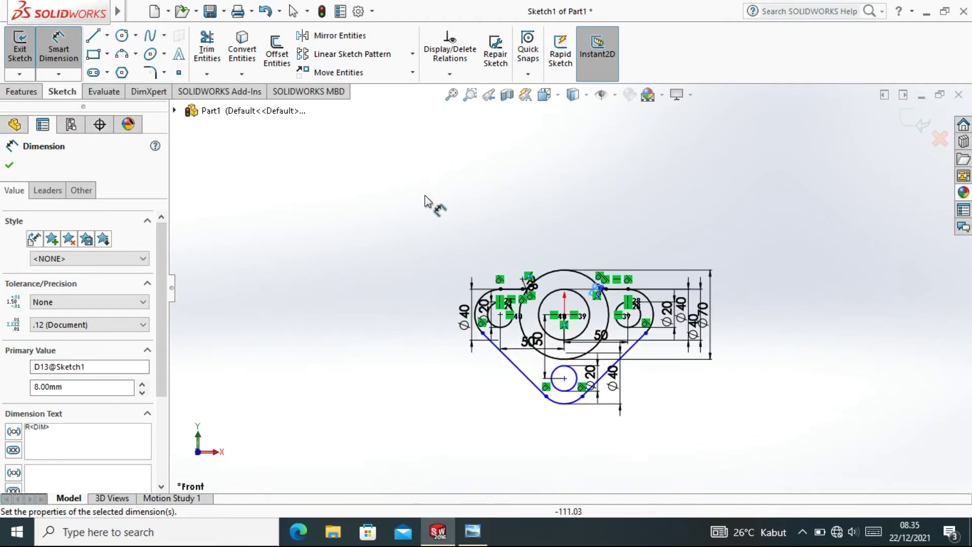
scroll(736, 378, "down", 2)
Step: Exit dimensioning and bring up the LATIHAN-6 reference drawing
right_click(431, 185)
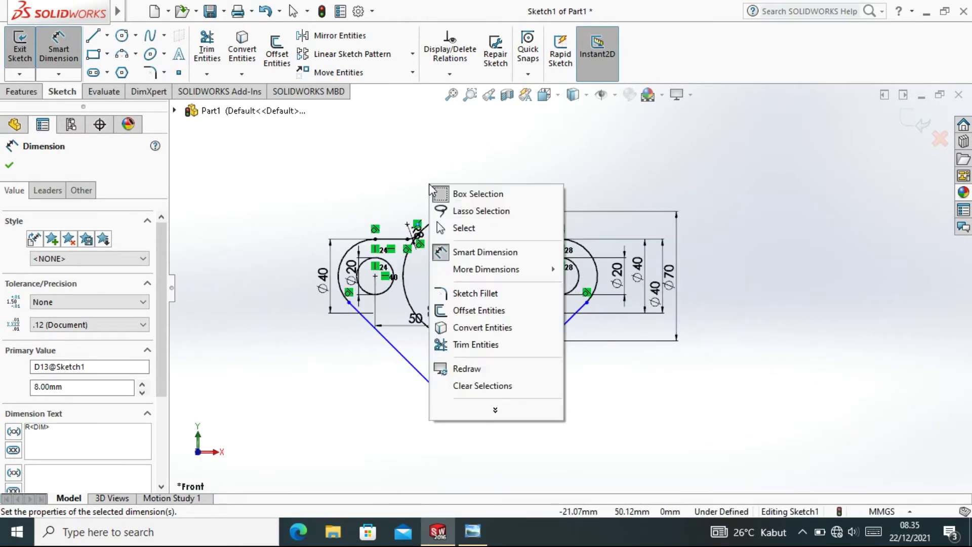
left_click(484, 224)
scroll(429, 291, "down", 1)
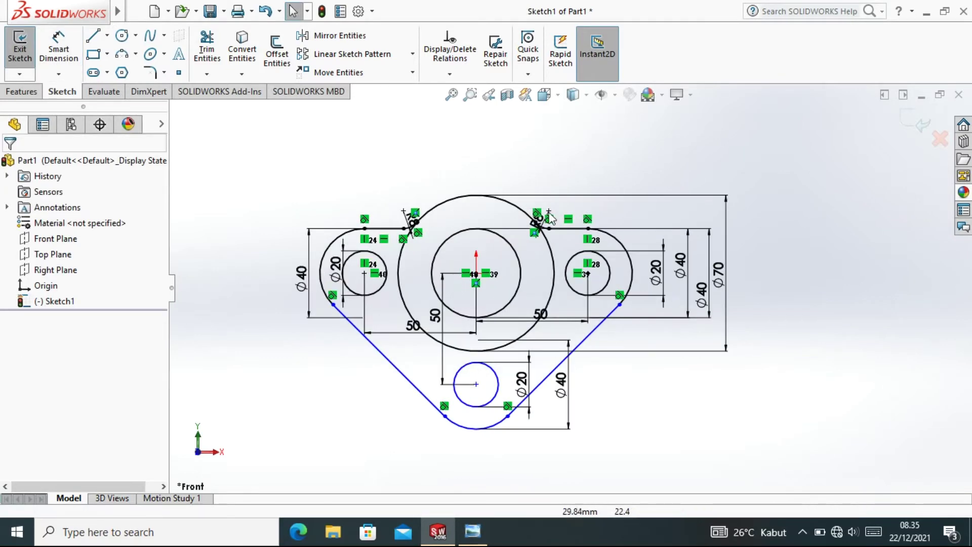
left_click(472, 532)
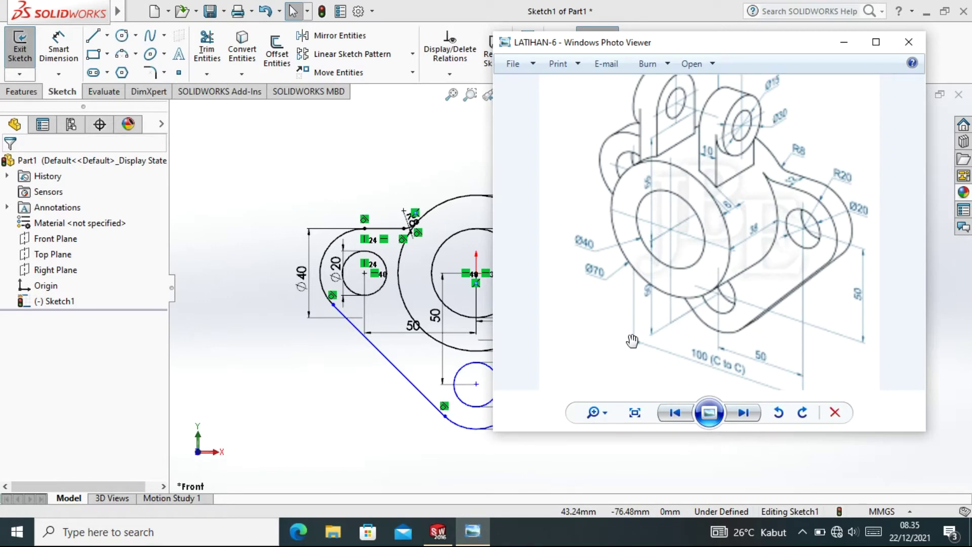
left_click_drag(744, 192, 757, 226)
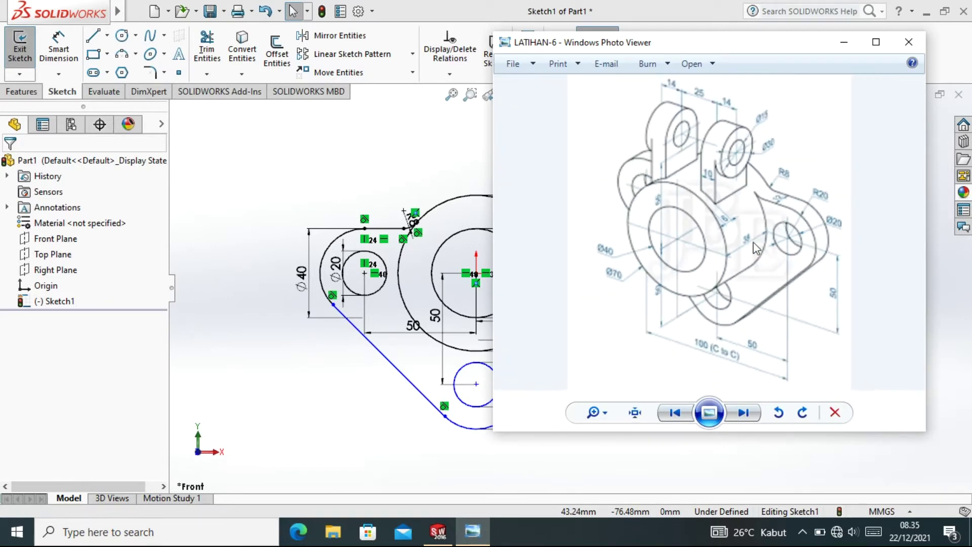
scroll(818, 138, "up", 1)
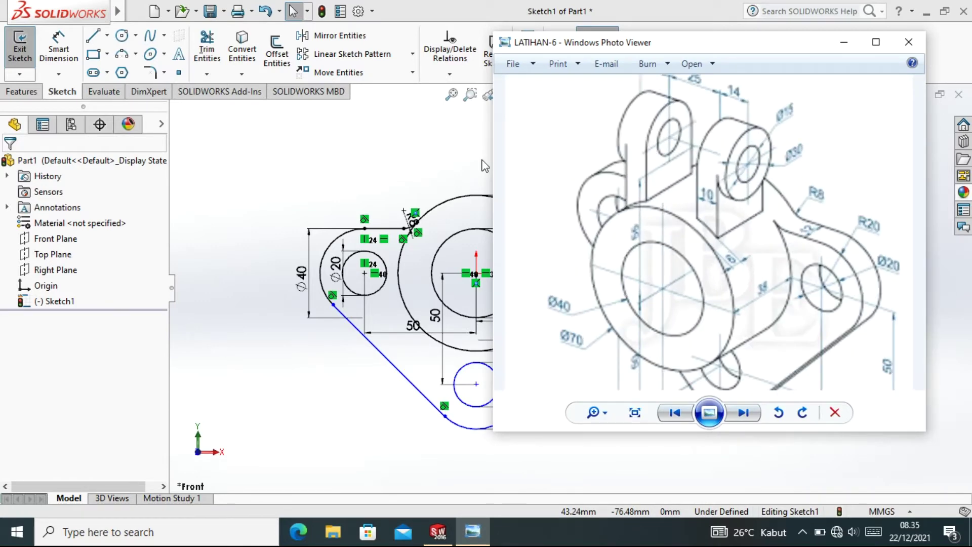
left_click(446, 169)
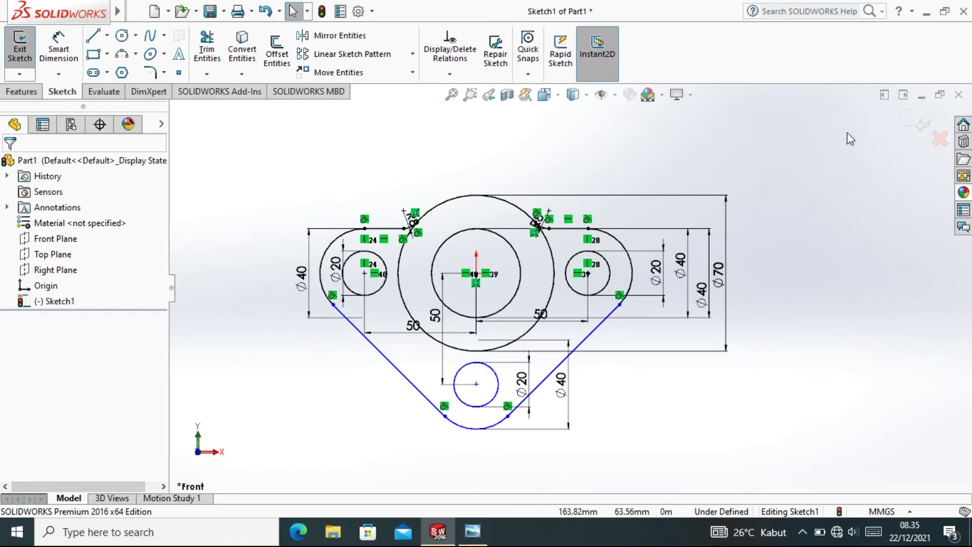
left_click(23, 92)
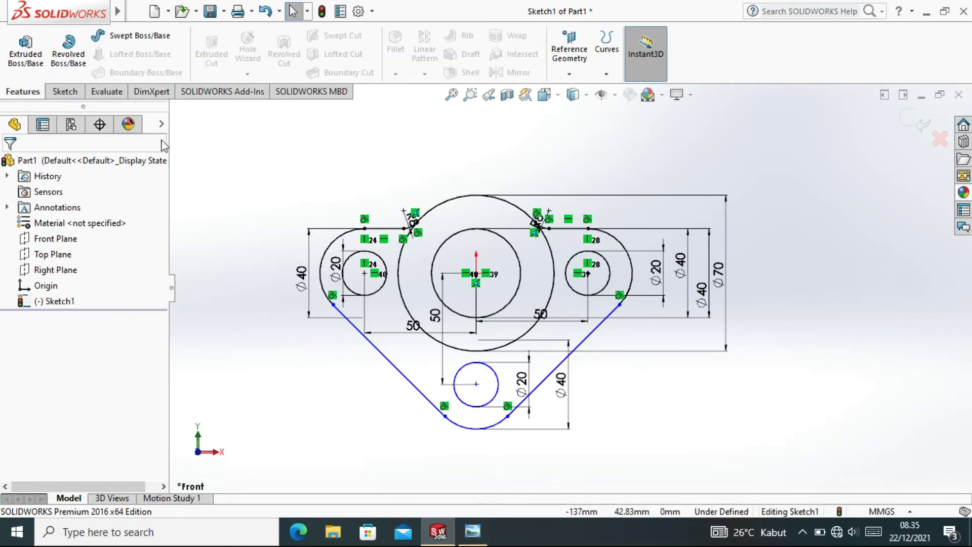
Step: Start a boss extrusion, switch to Isometric view, and bring up LATIHAN-6
left_click(26, 46)
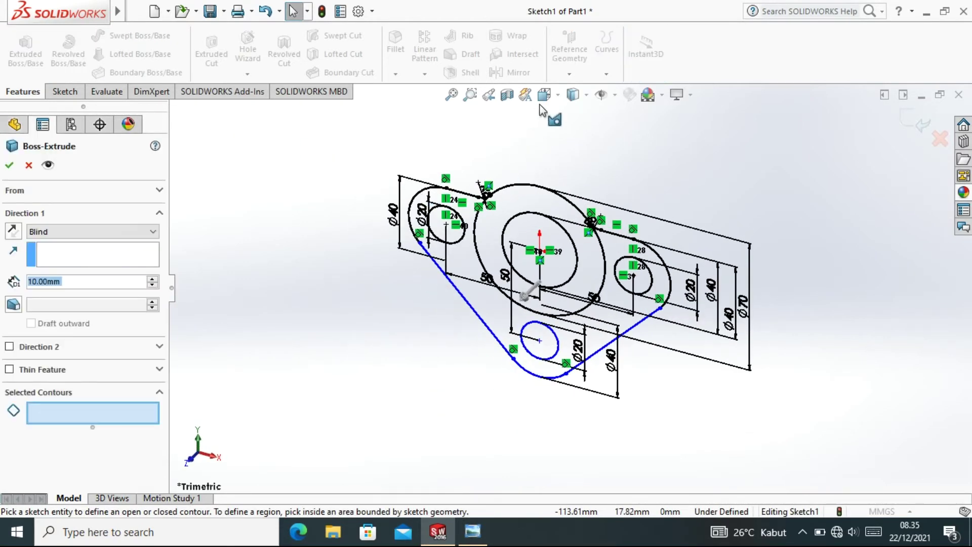
left_click(557, 99)
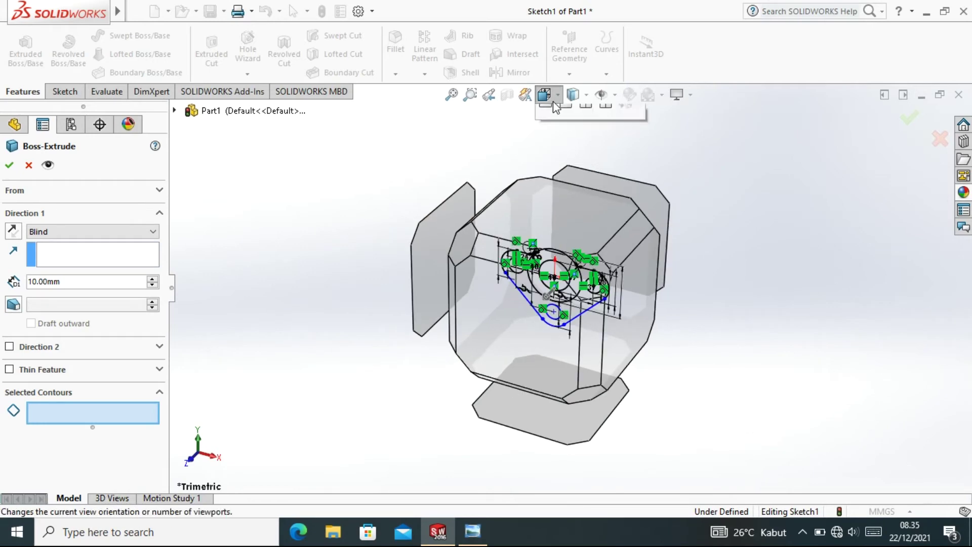
left_click(626, 134)
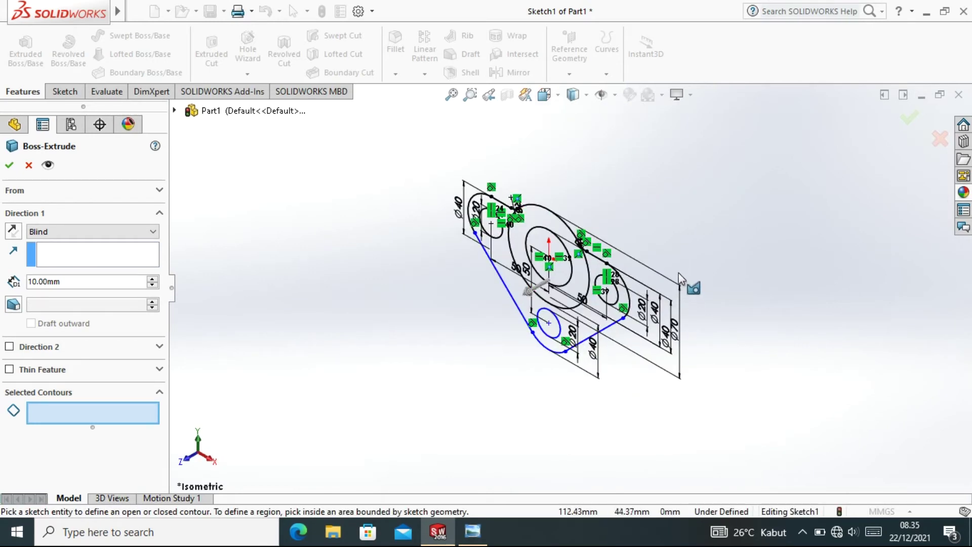
left_click(470, 533)
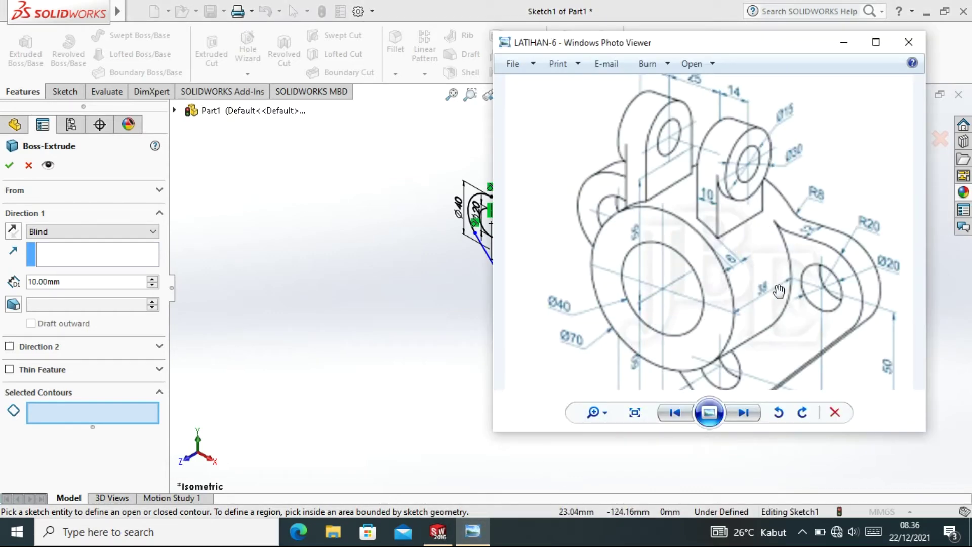
Step: Zoom in and out on the LATIHAN-6 drawing, then return to SOLIDWORKS
scroll(778, 290, "up", 2)
scroll(775, 291, "down", 1)
scroll(774, 298, "up", 1)
scroll(764, 314, "down", 2)
scroll(740, 339, "down", 1)
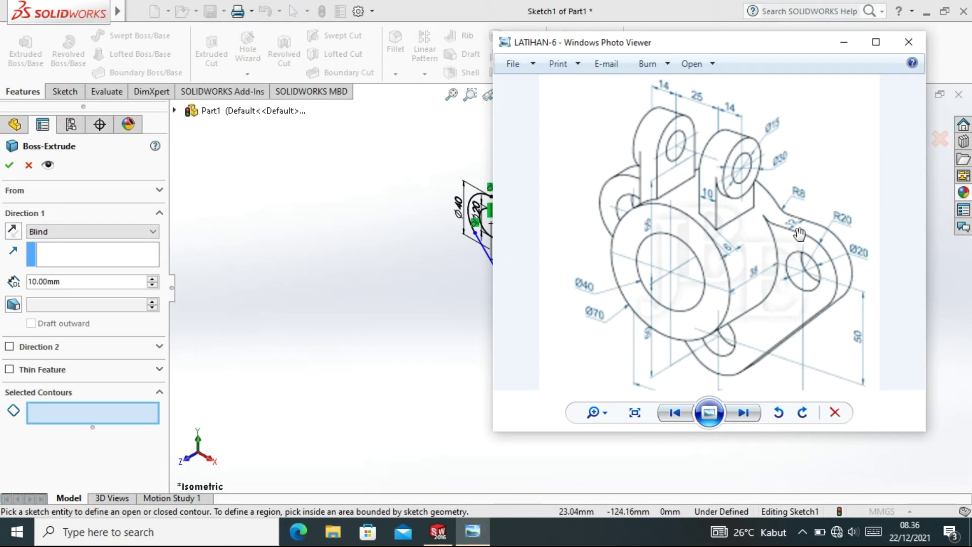
left_click(438, 531)
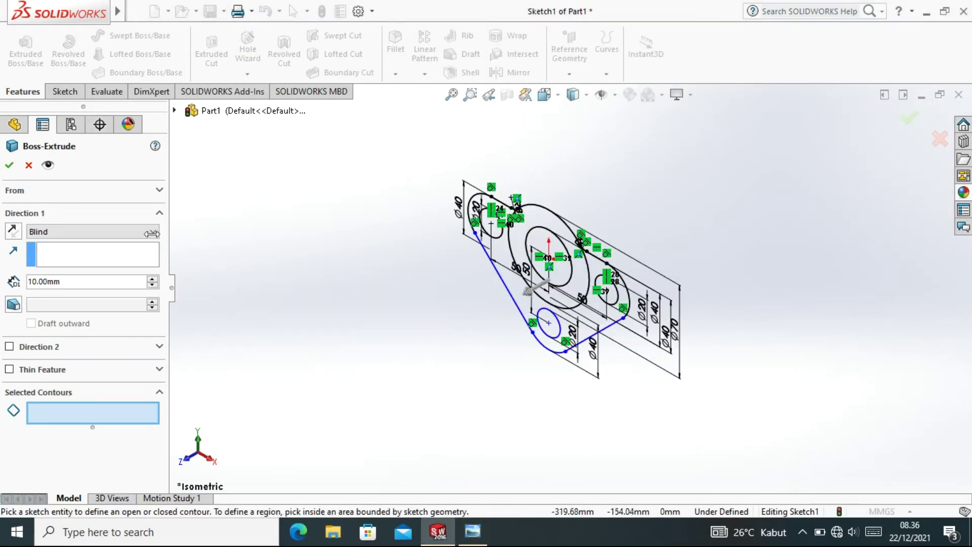
Step: Extrude the ring between the Ø70 and Ø40 circles 50 mm as Boss-Extrude1
left_click(535, 222)
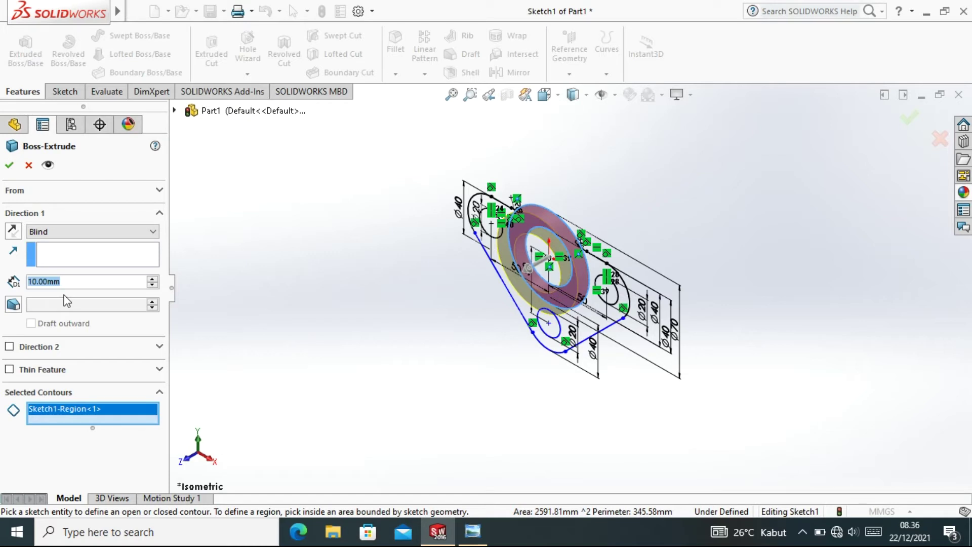
type("50")
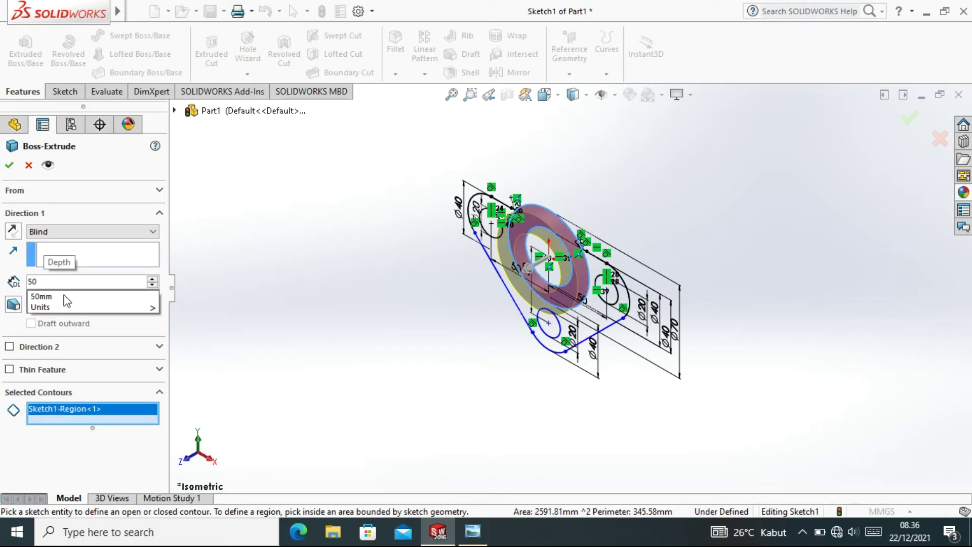
key("Return")
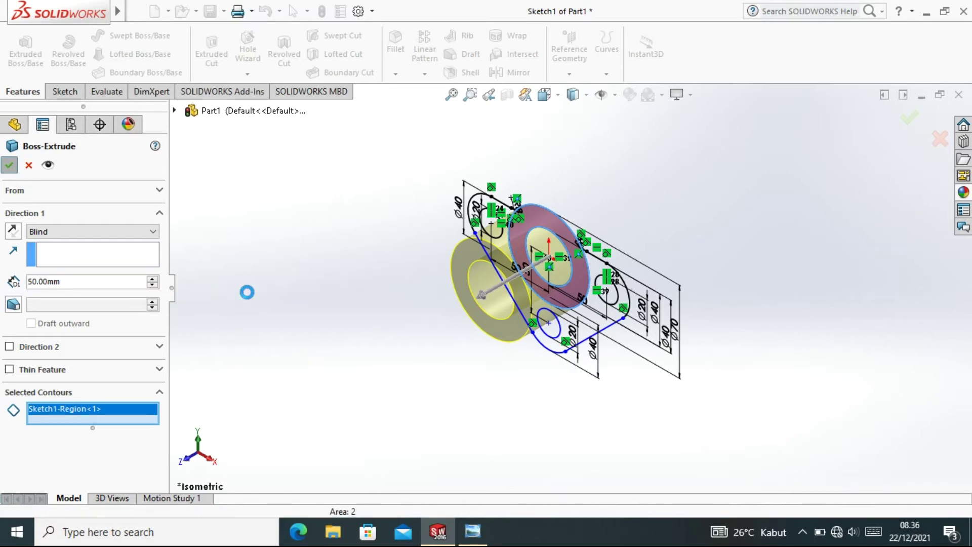
key("Return")
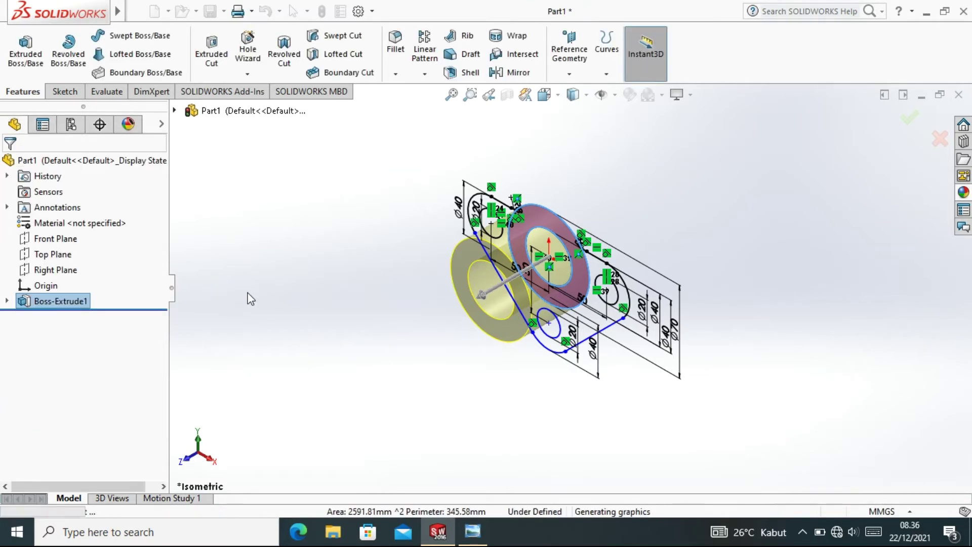
left_click(472, 531)
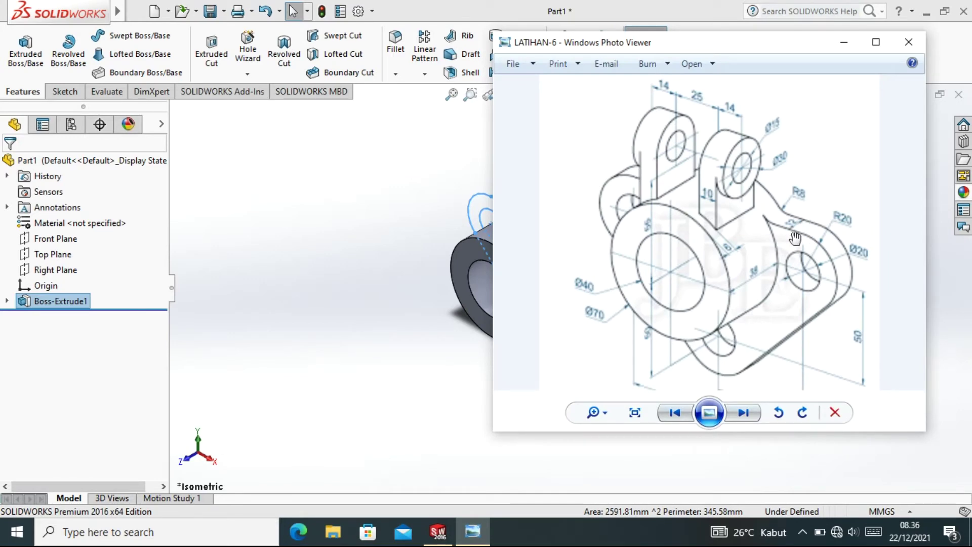
Step: Reuse Sketch1 from Boss-Extrude1 for a new extrusion, selecting the lugged flange region
scroll(795, 238, "up", 2)
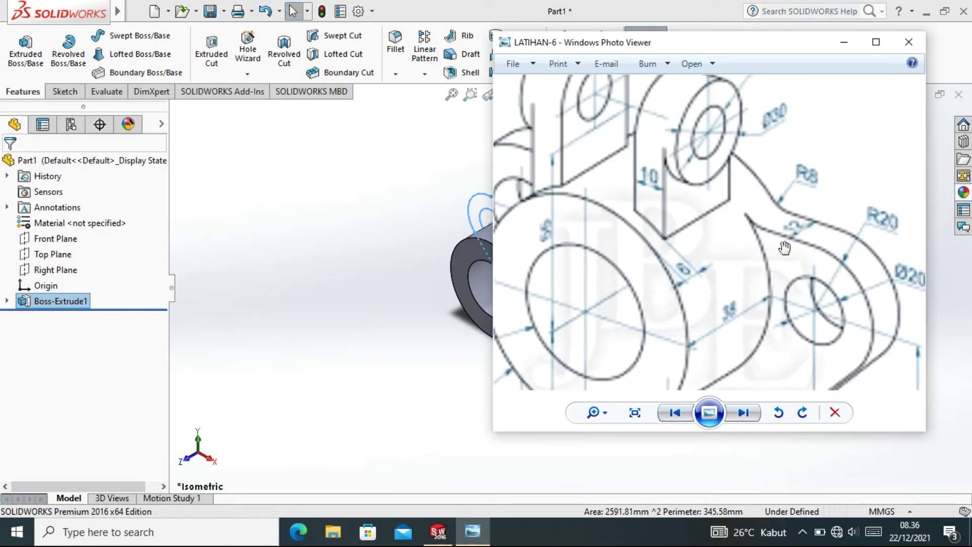
scroll(806, 238, "down", 2)
left_click(465, 330)
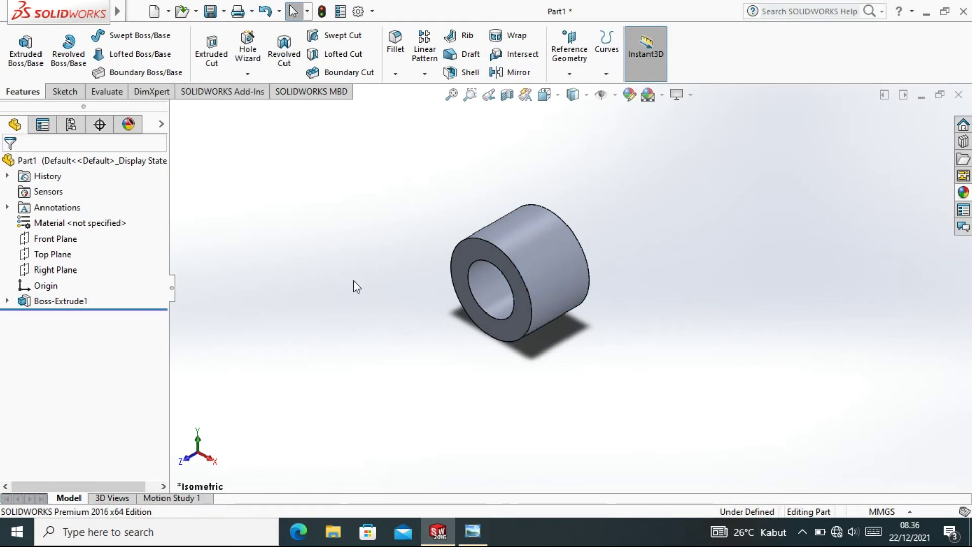
left_click(8, 302)
left_click(65, 319)
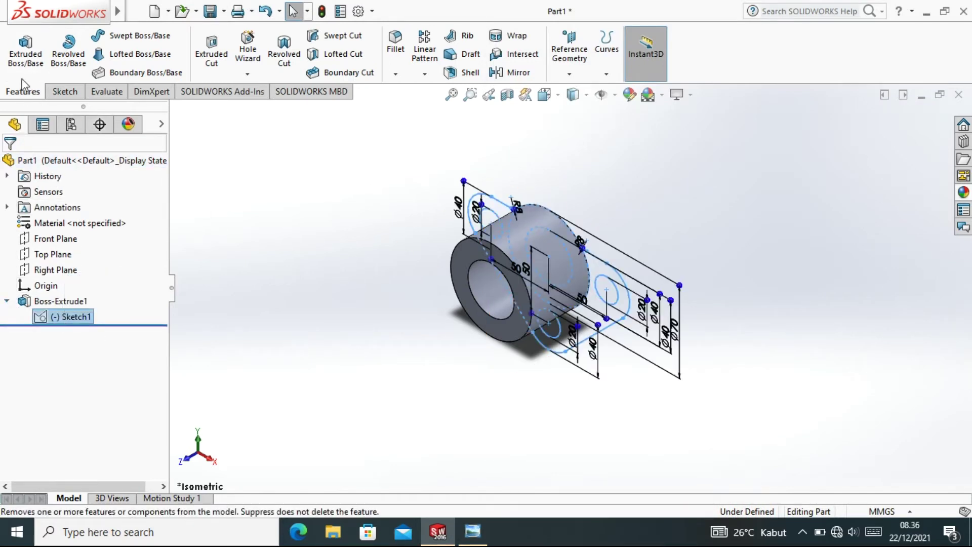
left_click(25, 51)
left_click(584, 335)
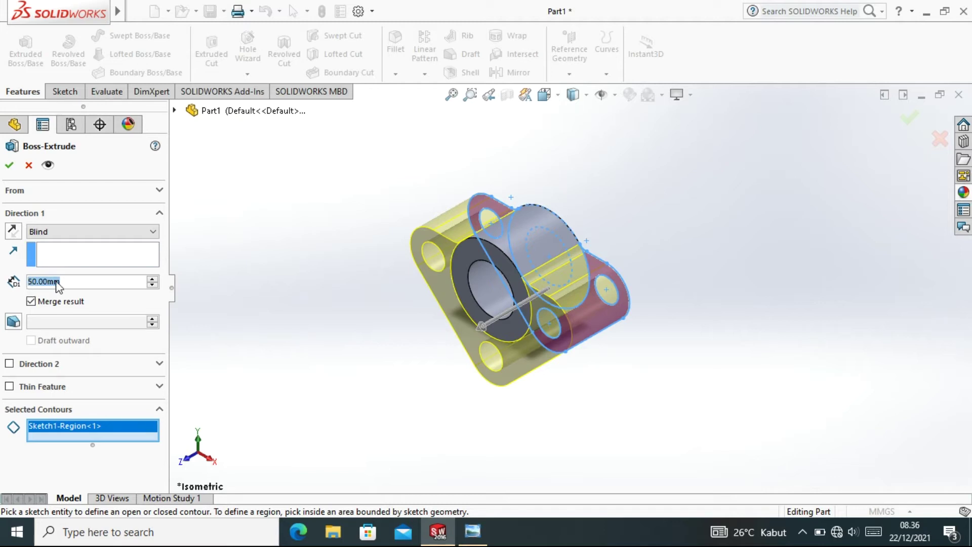
Step: Set the flange extrusion depth to 12 mm, merged with the hub, and confirm
type("2")
key("BackSpace")
type("13")
key("BackSpace")
type("2")
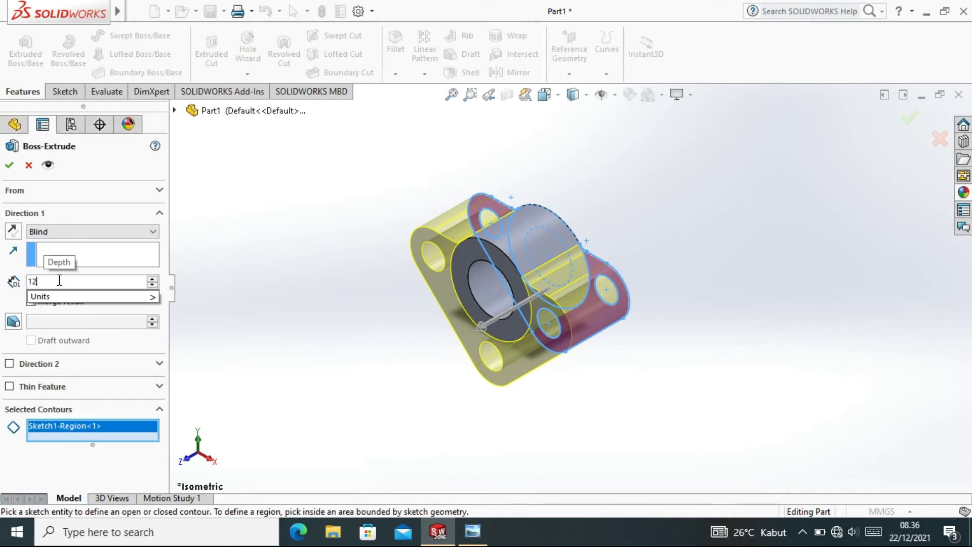
key("Return")
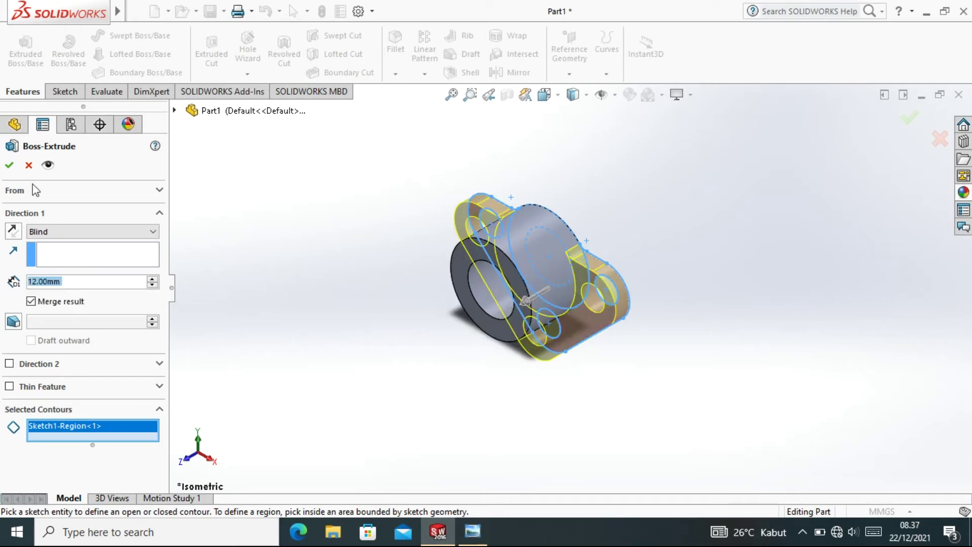
left_click(9, 166)
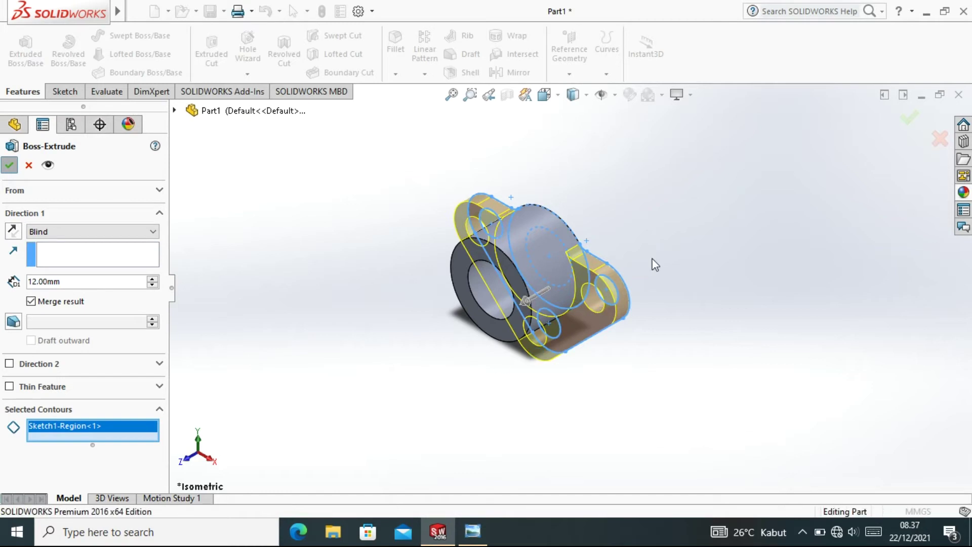
left_click(697, 253)
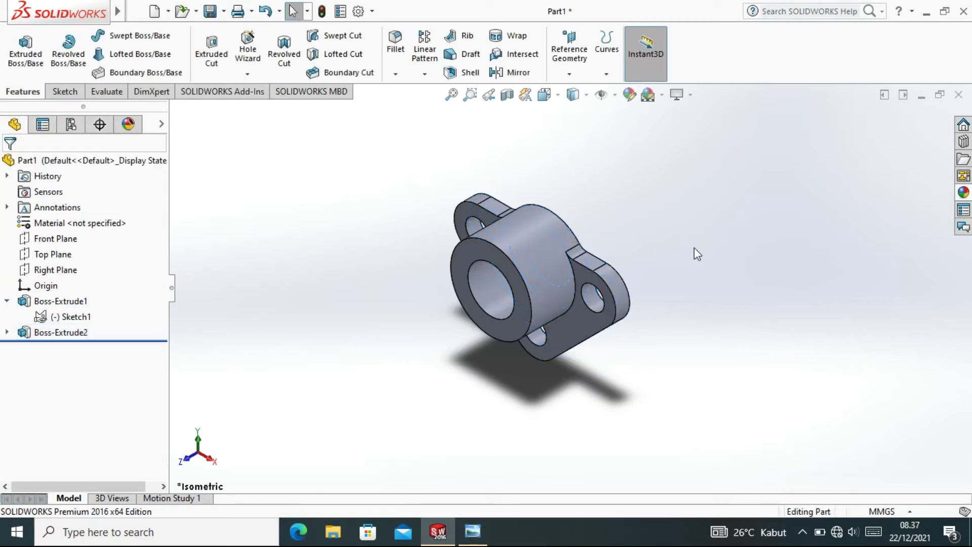
Step: Orbit the flanged part to inspect another side, then return to normal selection mode
right_click(661, 255)
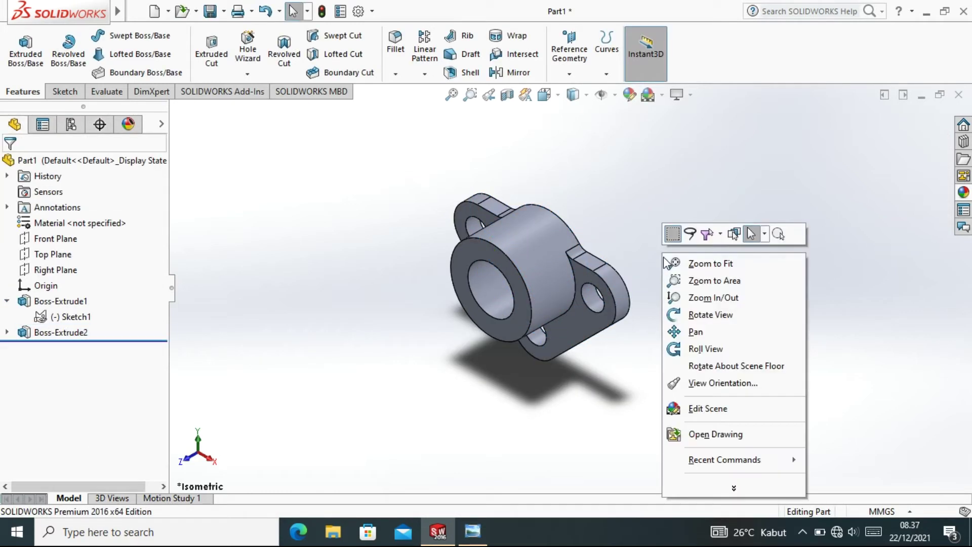
key("Escape")
mouse_move(668, 321)
left_mouse_down()
mouse_move(643, 225)
mouse_move(809, 256)
mouse_move(789, 237)
mouse_move(810, 236)
mouse_move(737, 289)
mouse_move(688, 290)
mouse_move(567, 355)
mouse_move(528, 363)
mouse_move(477, 354)
mouse_move(597, 400)
mouse_move(601, 199)
left_mouse_up()
right_click(603, 201)
left_click(641, 215)
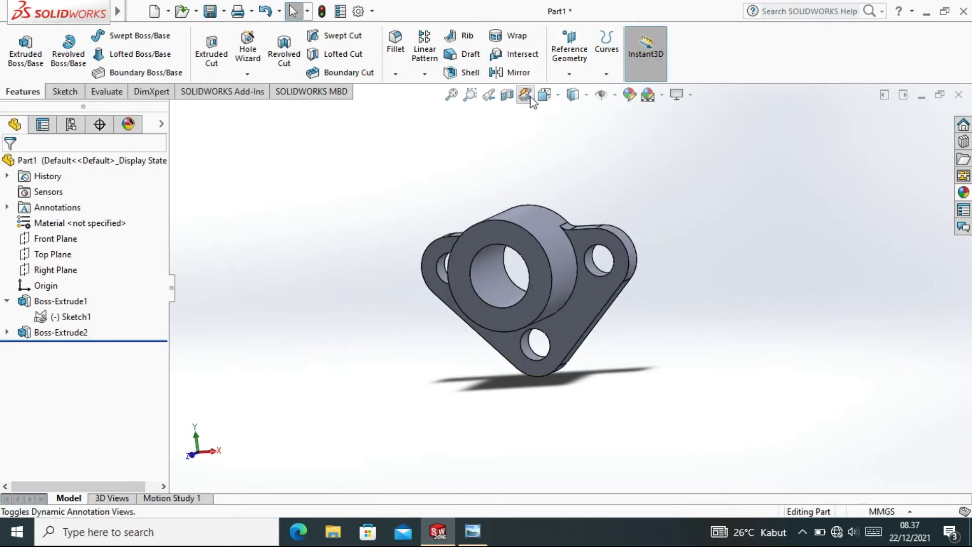
Step: Reset the part to the isometric view and bring up the LATIHAN-6 reference drawing
left_click(549, 99)
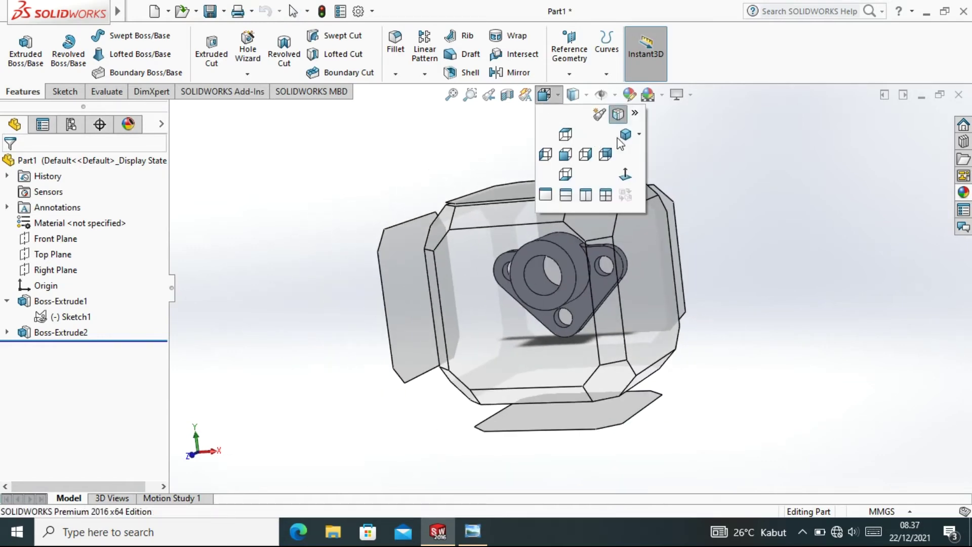
left_click(625, 134)
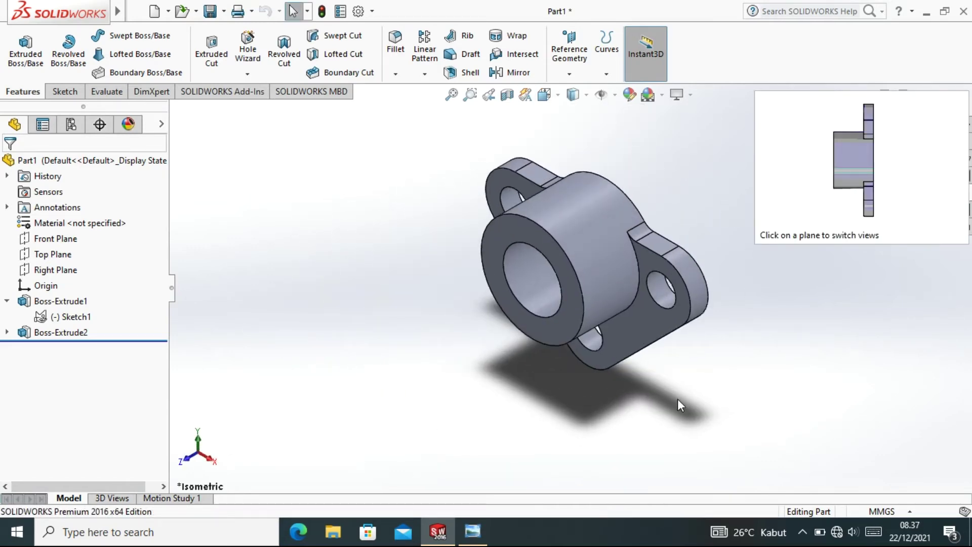
left_click(472, 530)
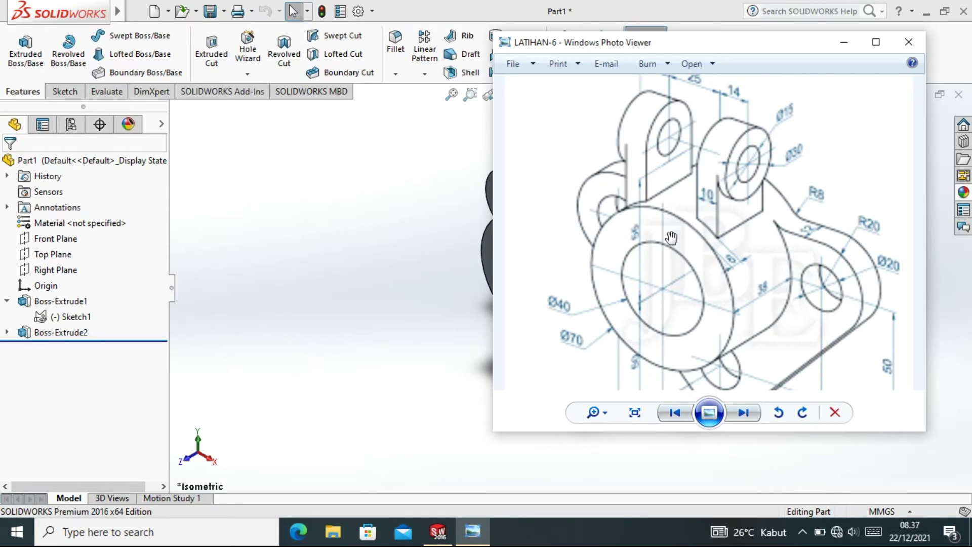
Step: Zoom in on the LATIHAN-6 drawing's upright lugs, zoom back out, and return to SOLIDWORKS
scroll(745, 273, "up", 1)
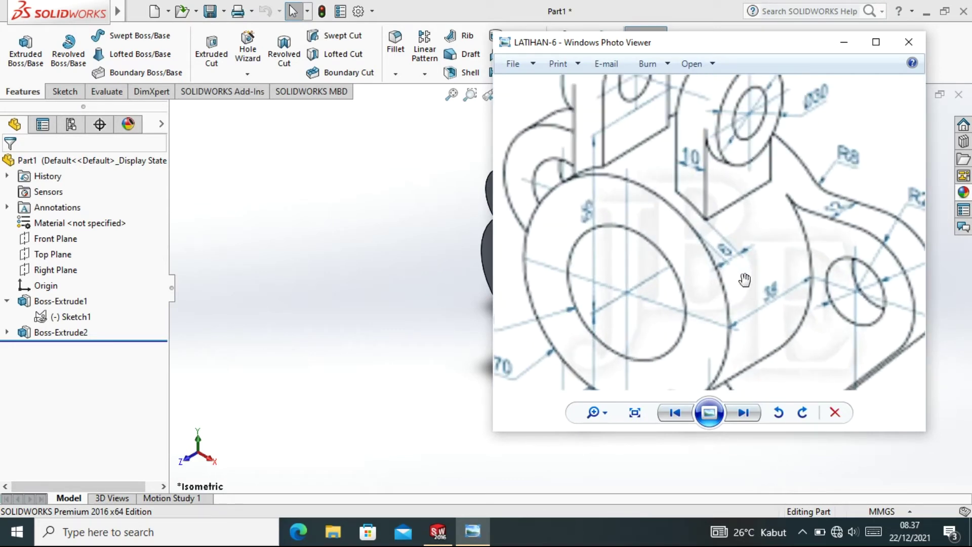
scroll(745, 264, "up", 1)
scroll(721, 263, "down", 3)
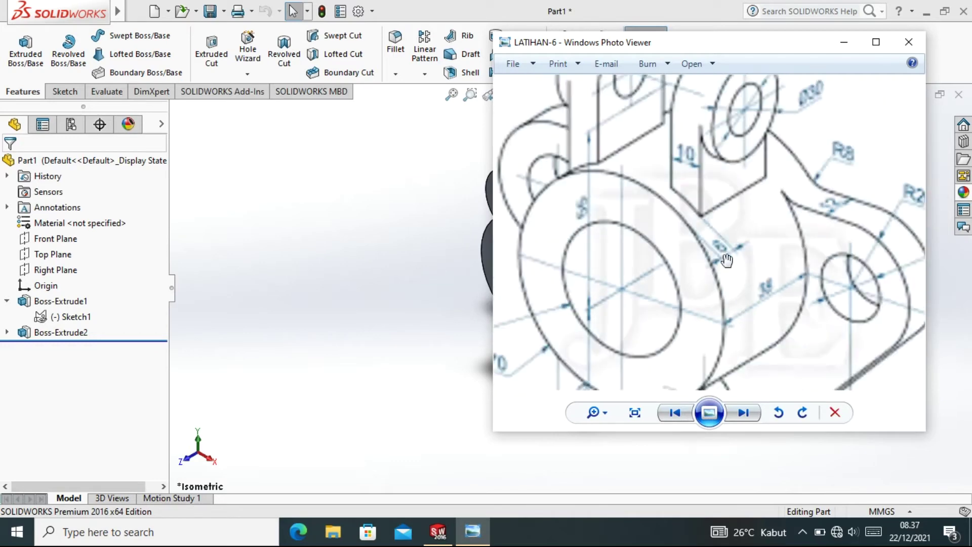
left_click(443, 335)
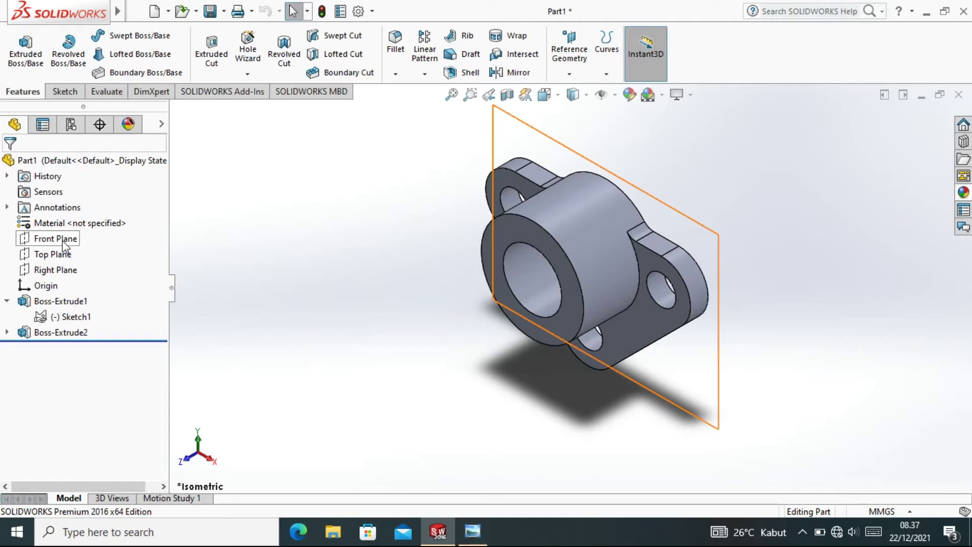
Step: Glance at the LATIHAN-6 drawing again, then select Front Plane as the reference for new geometry
left_click(471, 530)
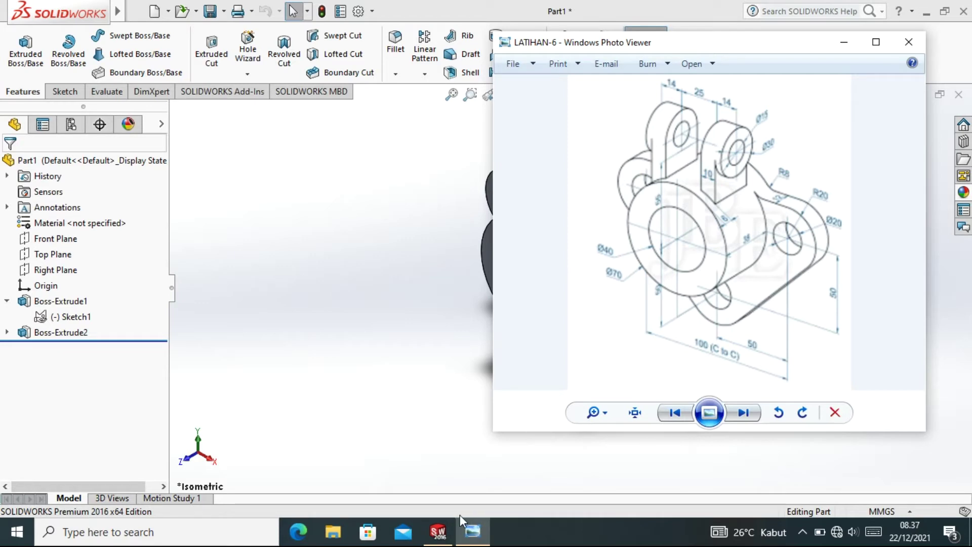
left_click(438, 532)
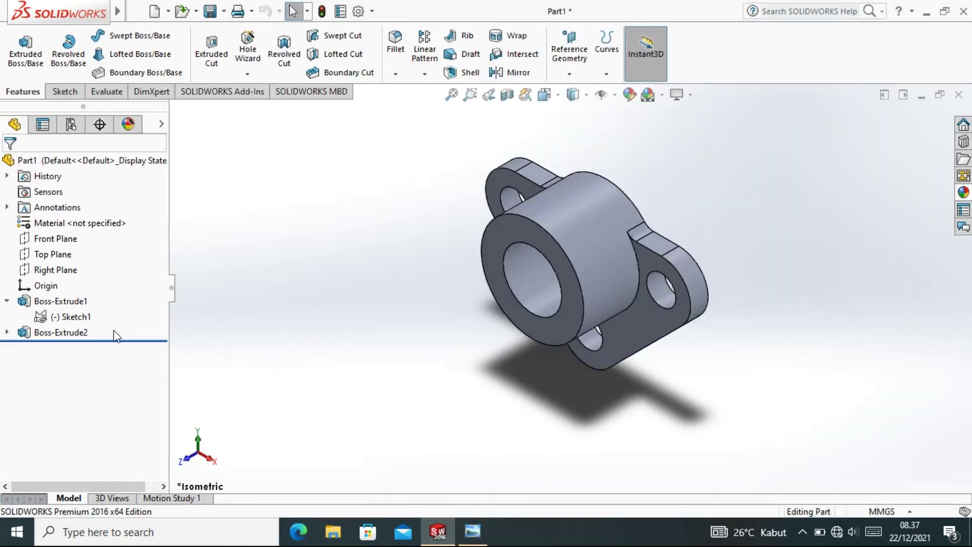
left_click(55, 239)
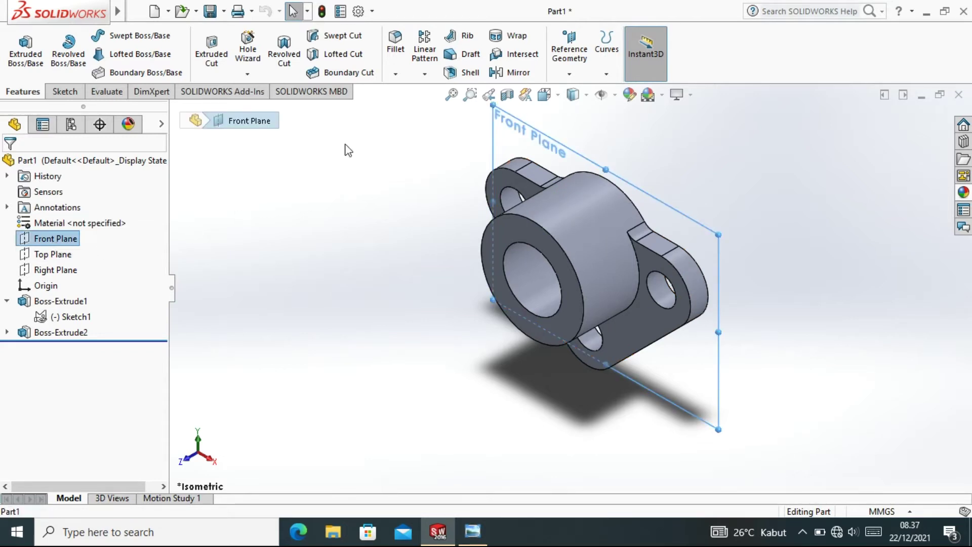
left_click(570, 76)
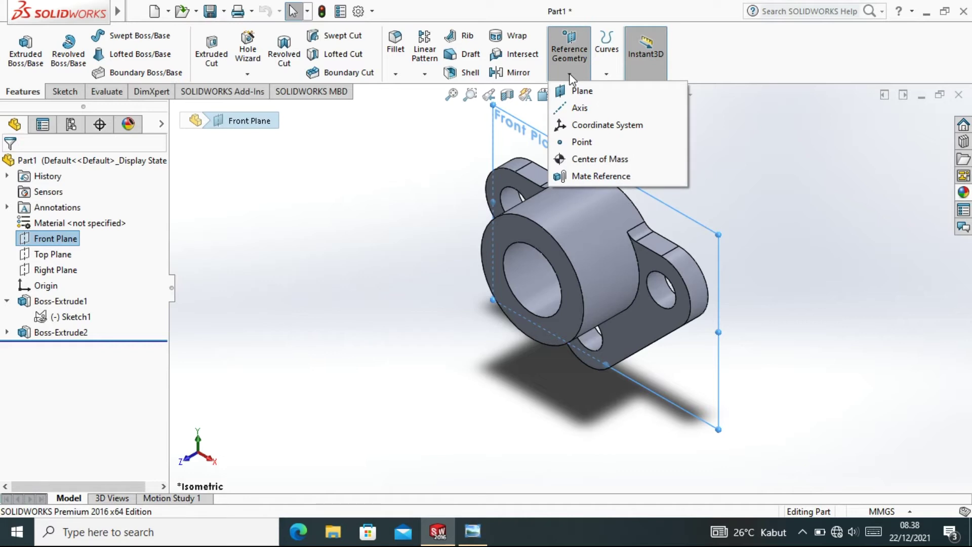
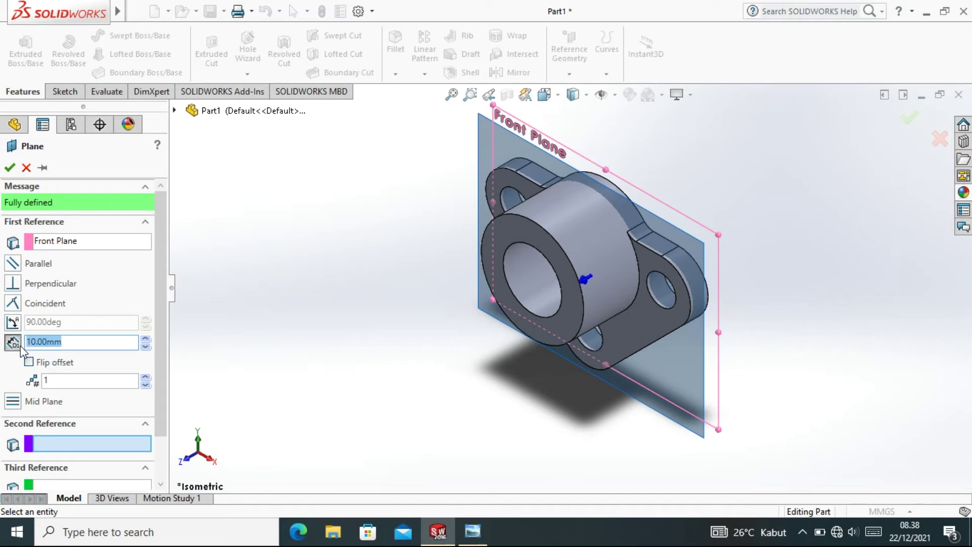
Step: Enter a 44 mm plane offset, compare with the LATIHAN-6 drawing, and accept Plane1
type("4")
key("Return")
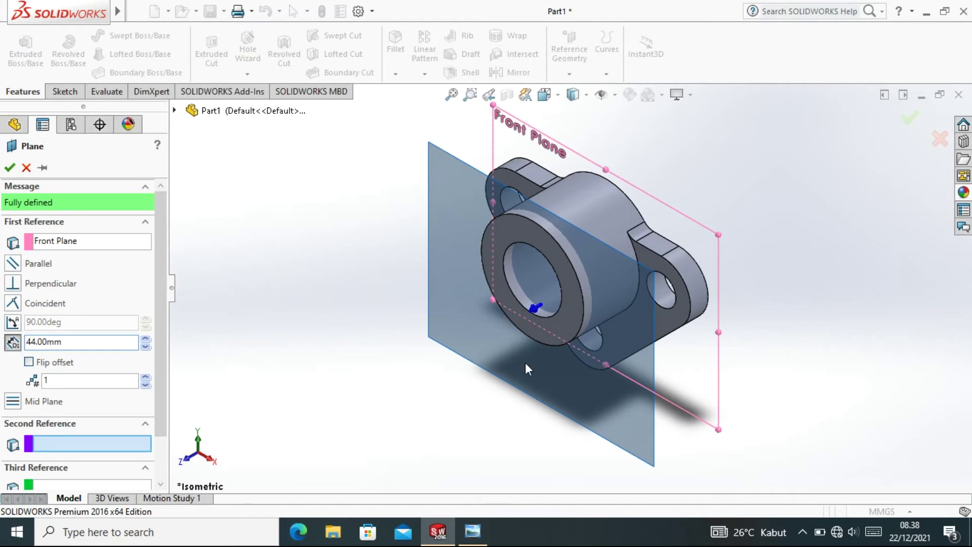
left_click(476, 534)
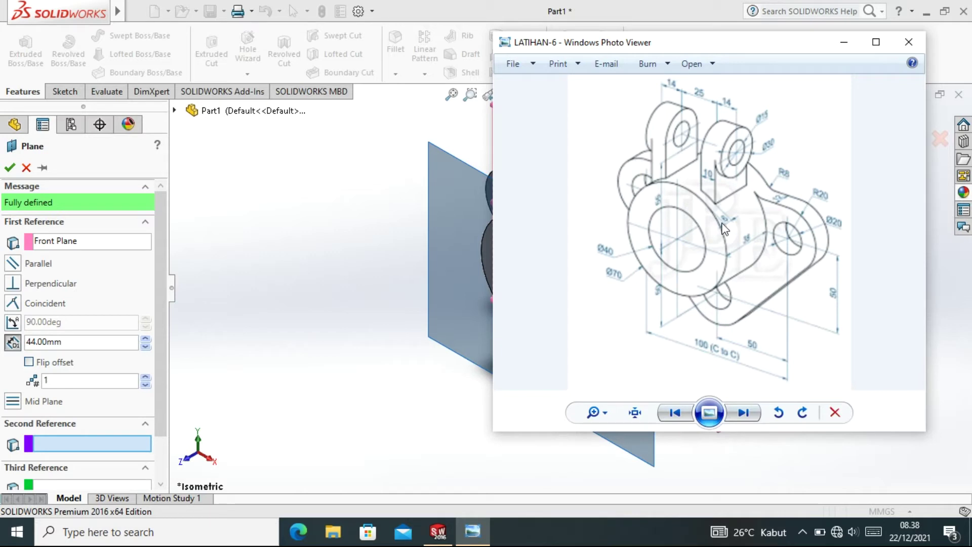
left_click(450, 531)
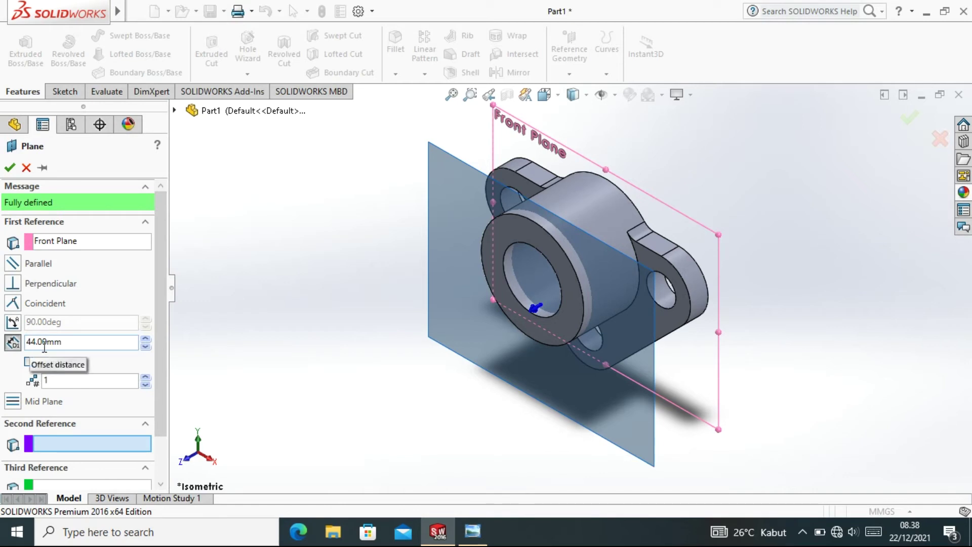
left_click(10, 168)
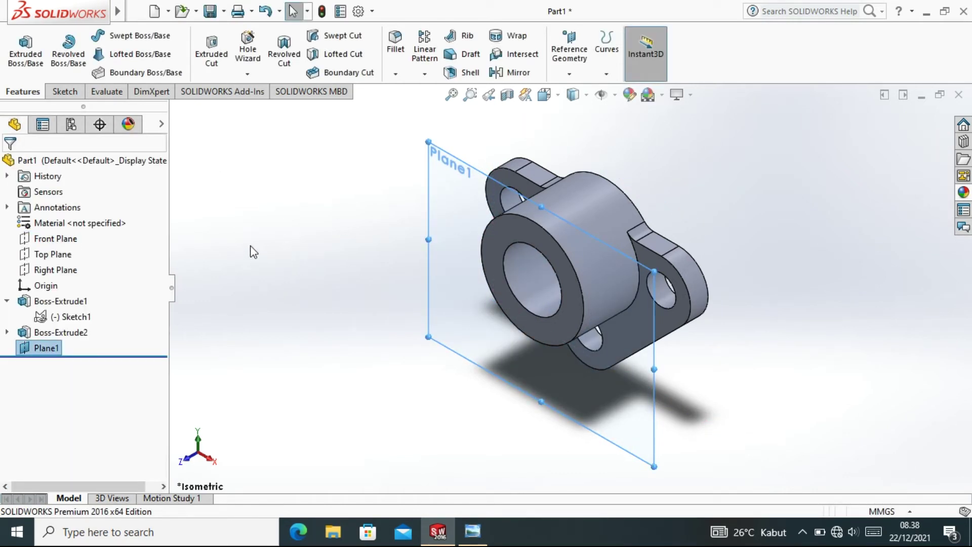
Step: Open Sketch4 on Plane1 in a zoomed-to-fit Front view, with LATIHAN-6 shown for reference
right_click(454, 166)
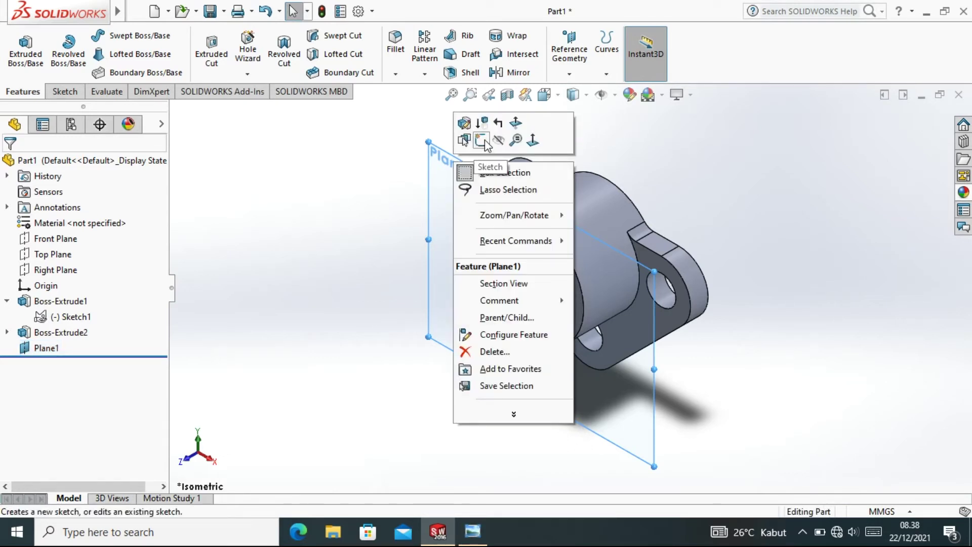
left_click(481, 141)
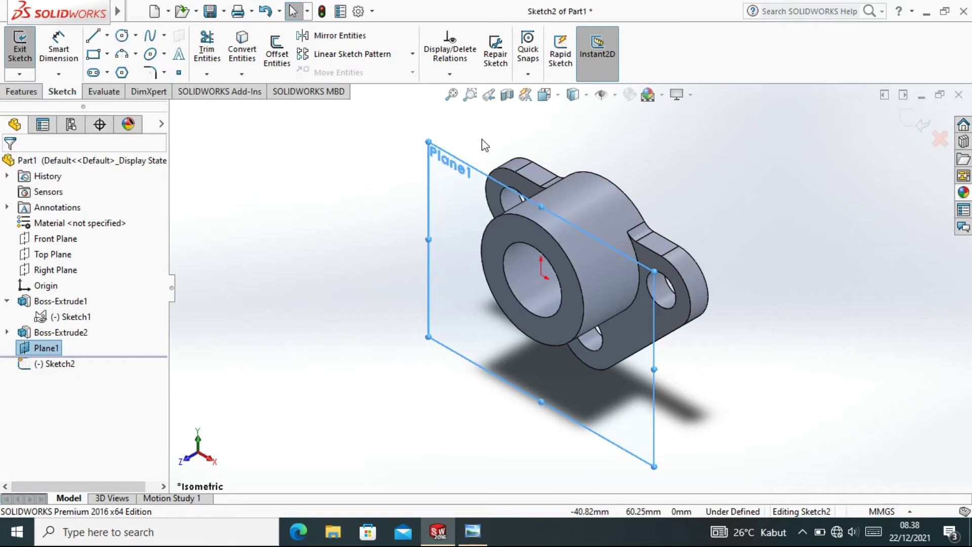
left_click(545, 97)
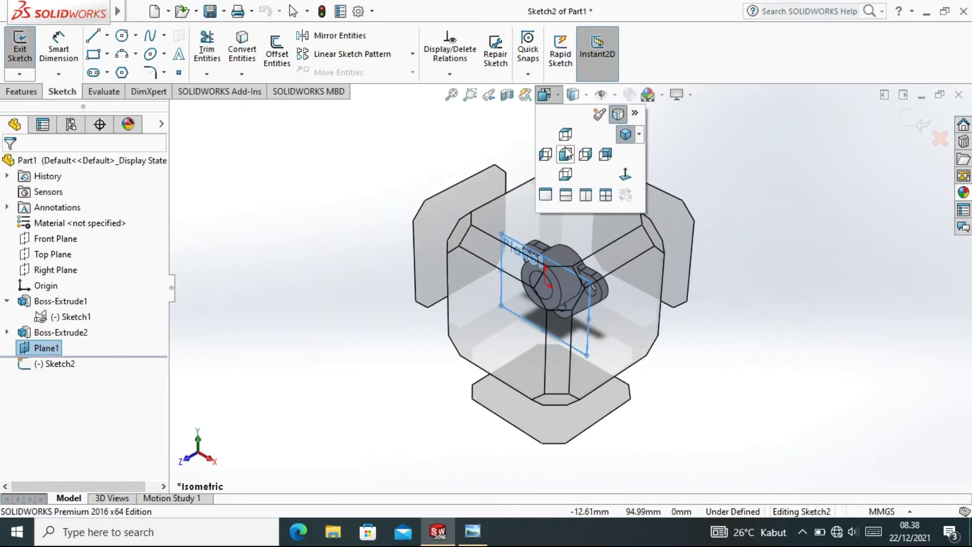
left_click(566, 153)
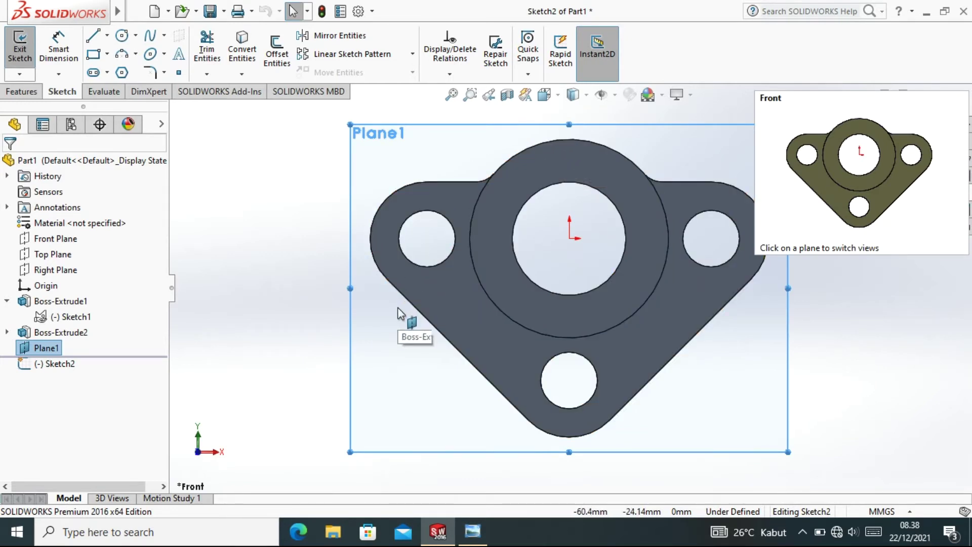
key("f")
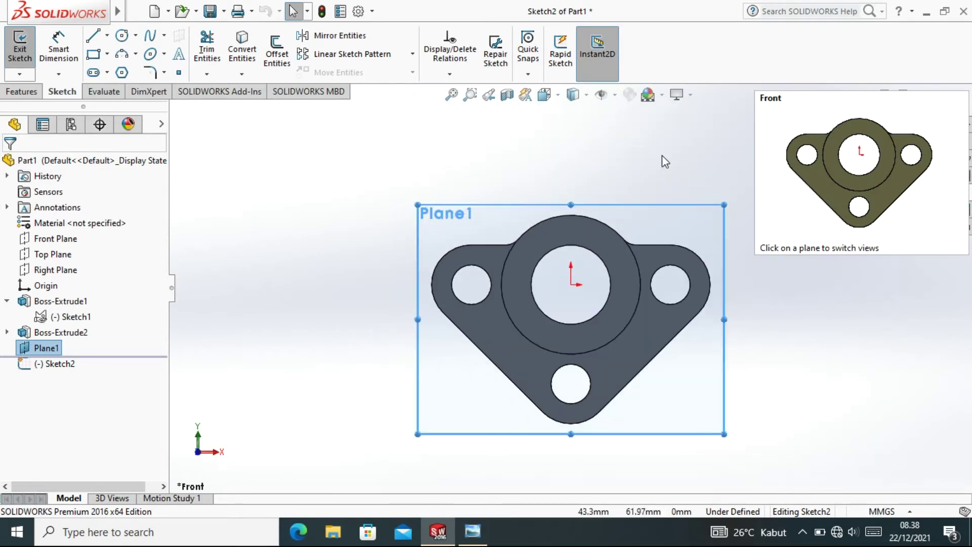
left_click(472, 530)
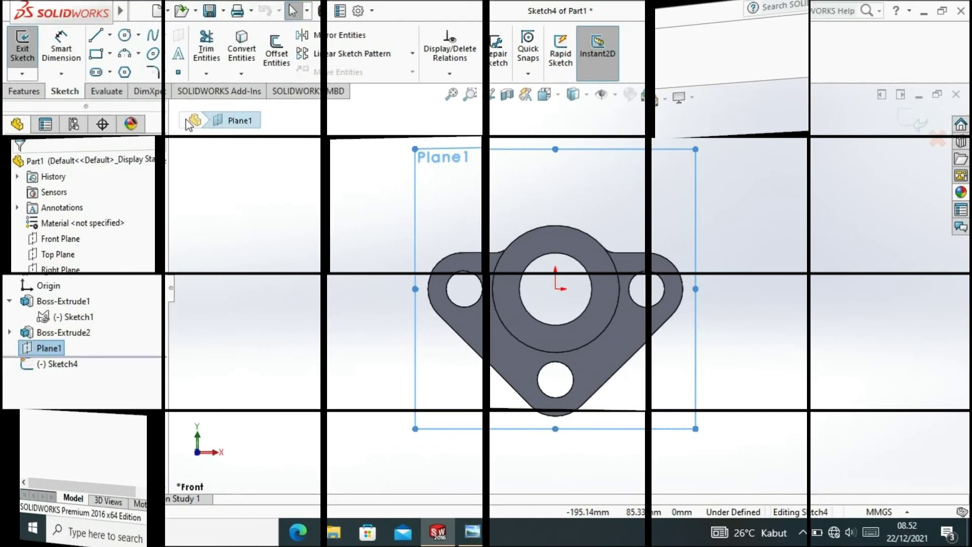
Step: Draw a circle centred on the origin around the hub
left_click(122, 37)
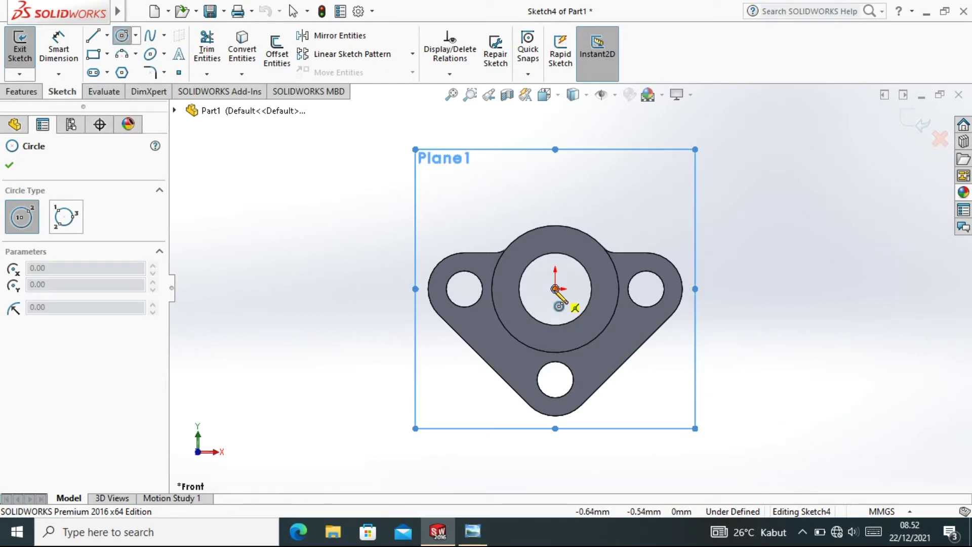
left_click(554, 288)
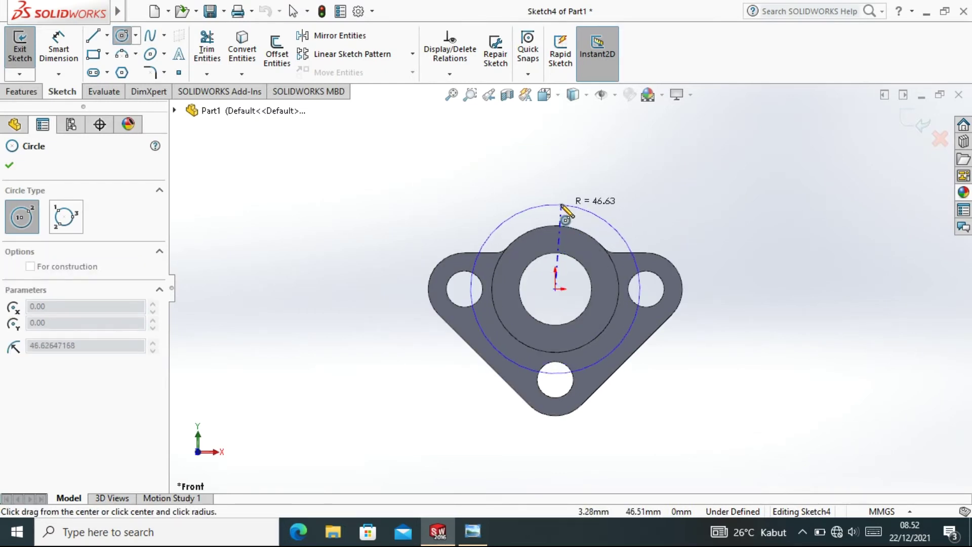
left_click(555, 202)
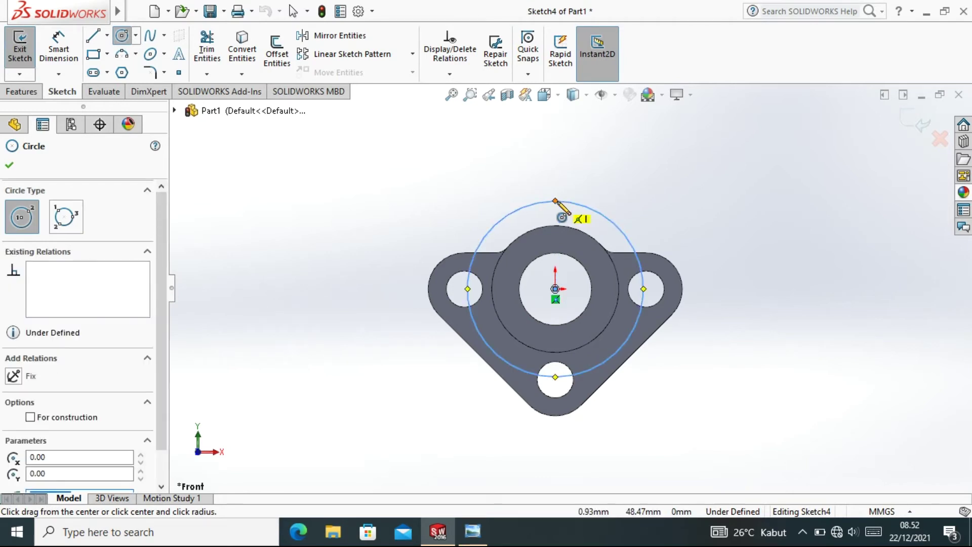
right_click(623, 188)
left_click(655, 195)
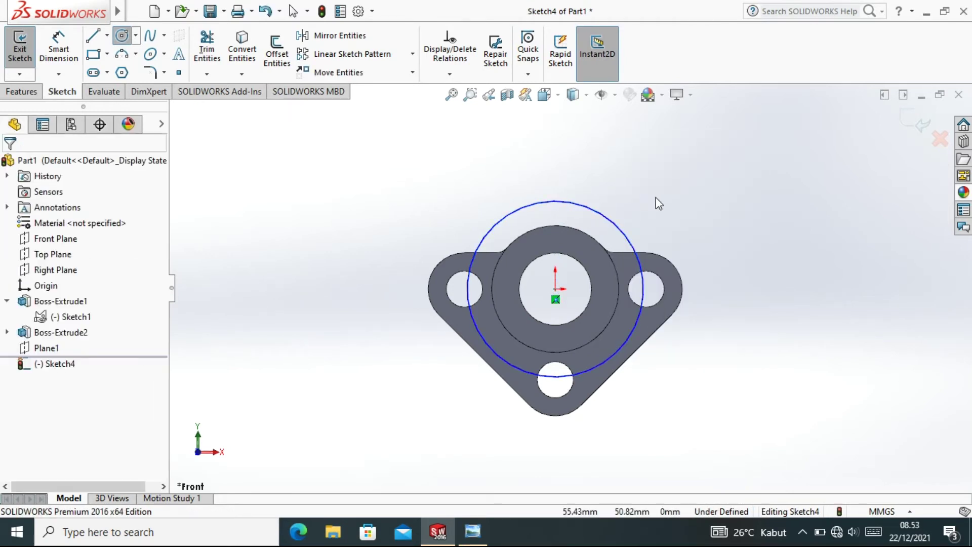
Step: Dimension the circle to a 70 mm diameter and check it against the LATIHAN-6 drawing
left_click(55, 50)
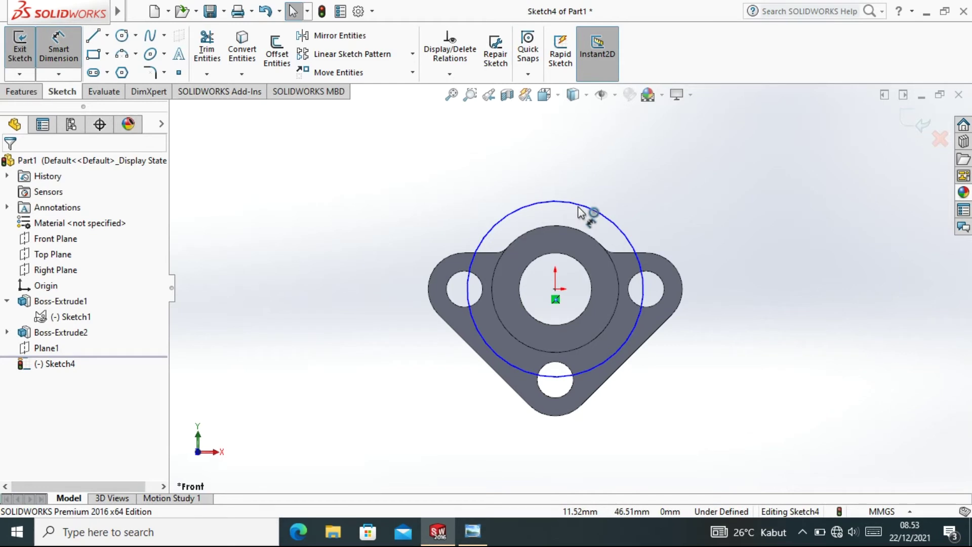
left_click(617, 223)
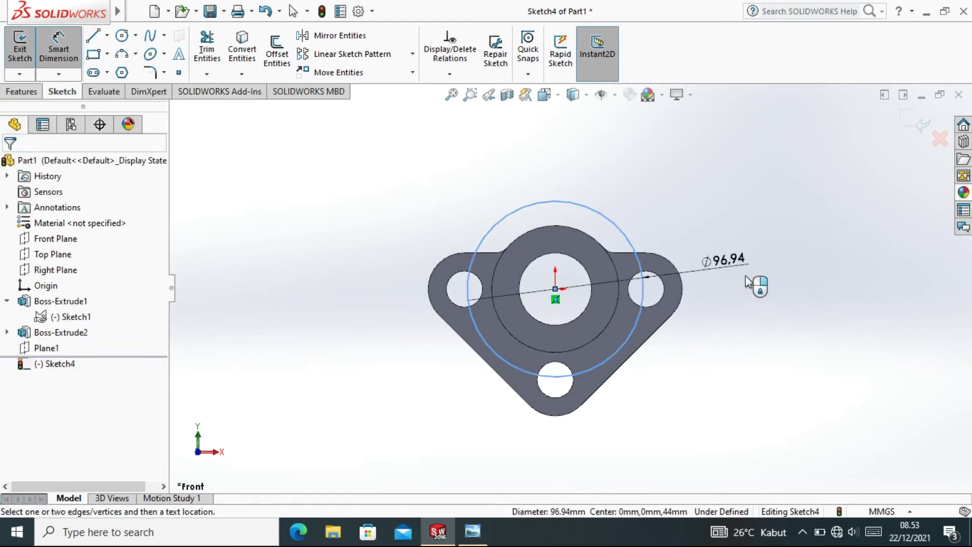
left_click(723, 283)
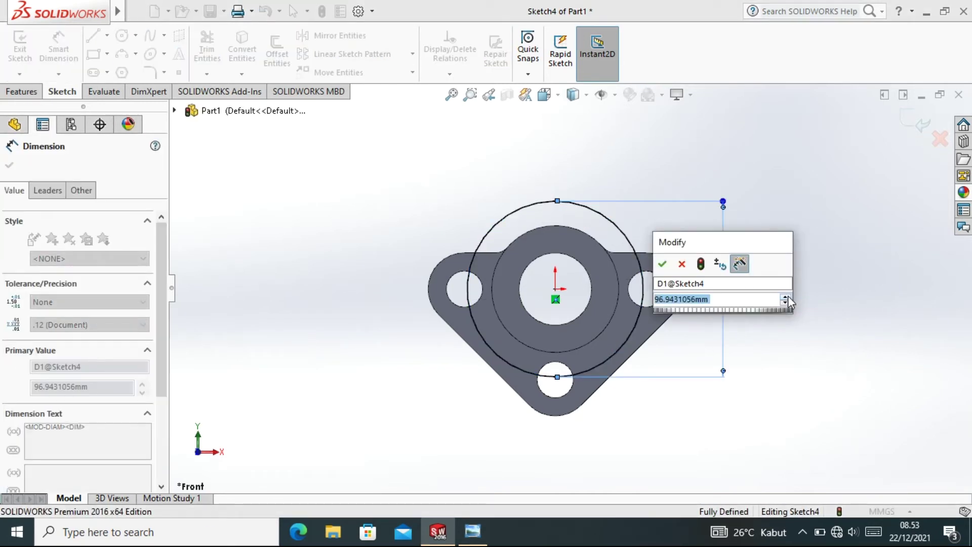
type("9")
key("Escape")
key("Return")
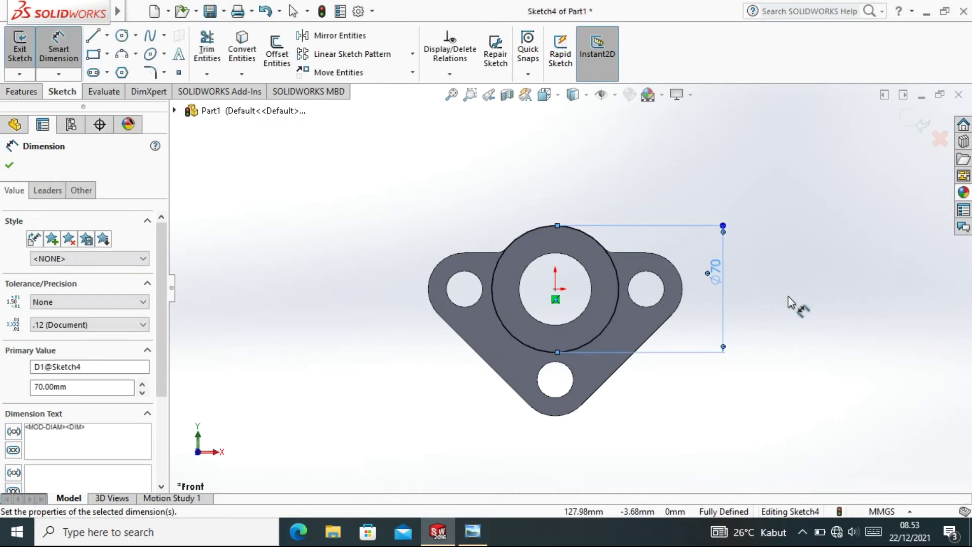
right_click(779, 244)
left_click(805, 281)
left_click(472, 534)
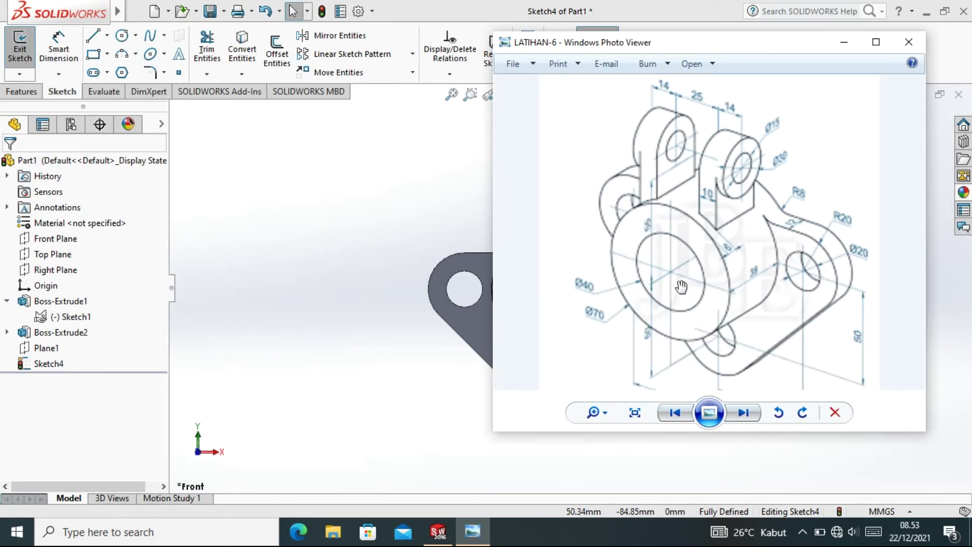
left_click(400, 287)
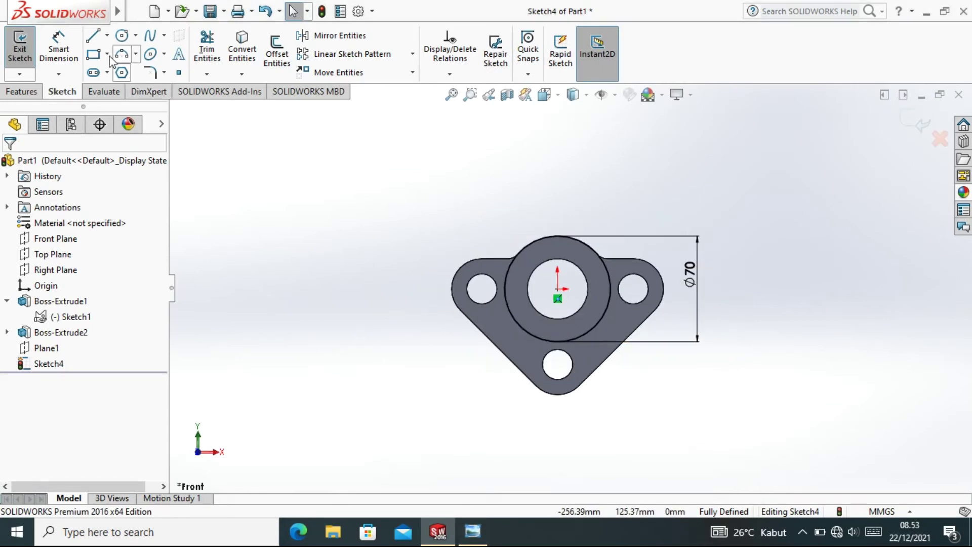
Step: Draw a short top line and a vertical line down to the hub
scroll(556, 197, "down", 2)
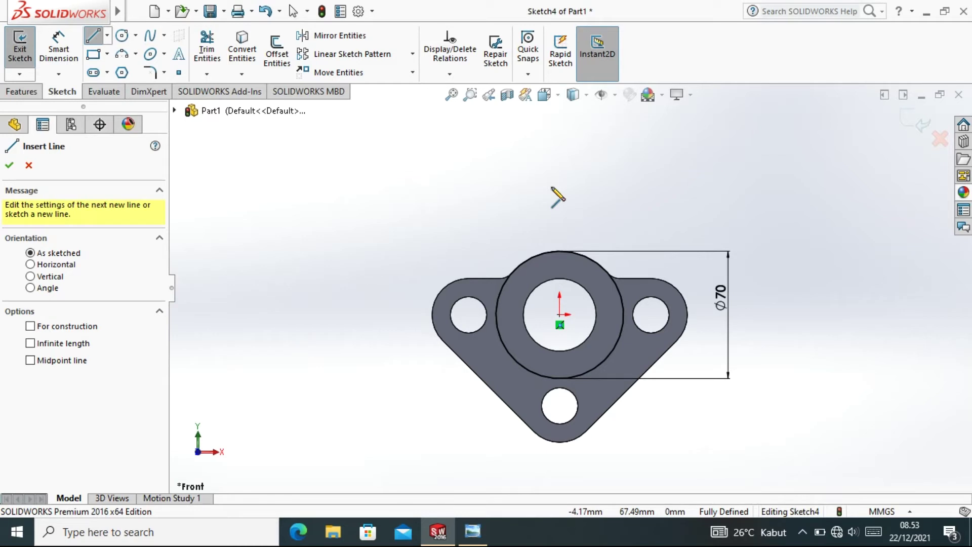
left_click(510, 171)
left_click(526, 169)
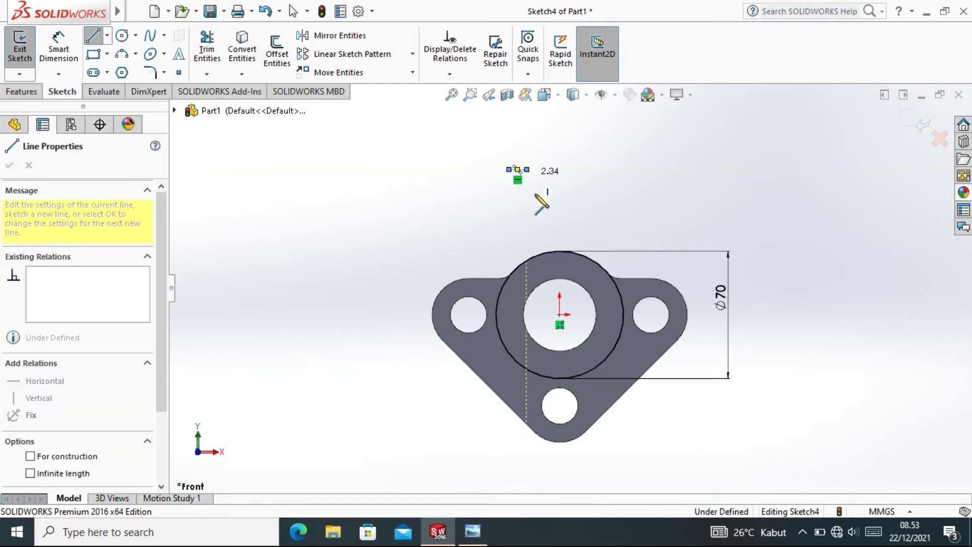
left_click(526, 281)
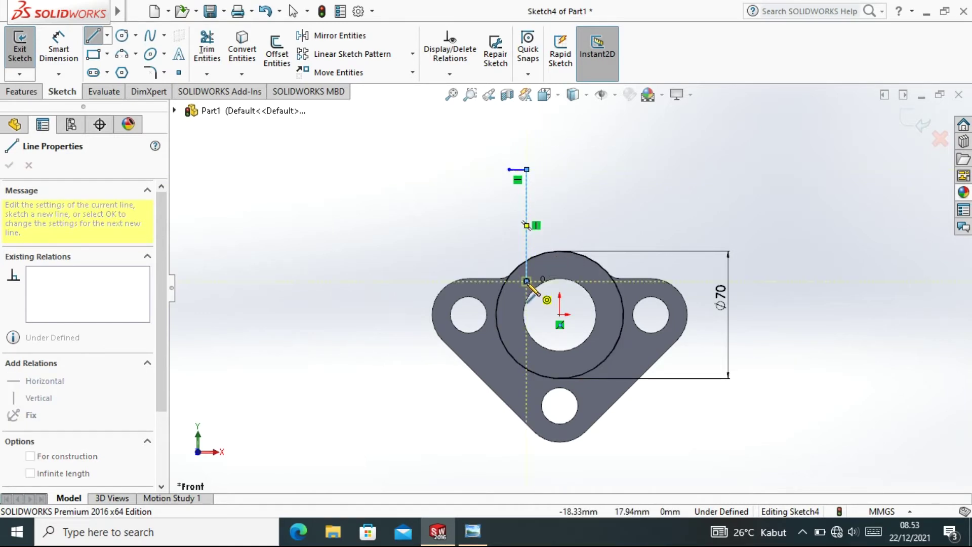
right_click(527, 282)
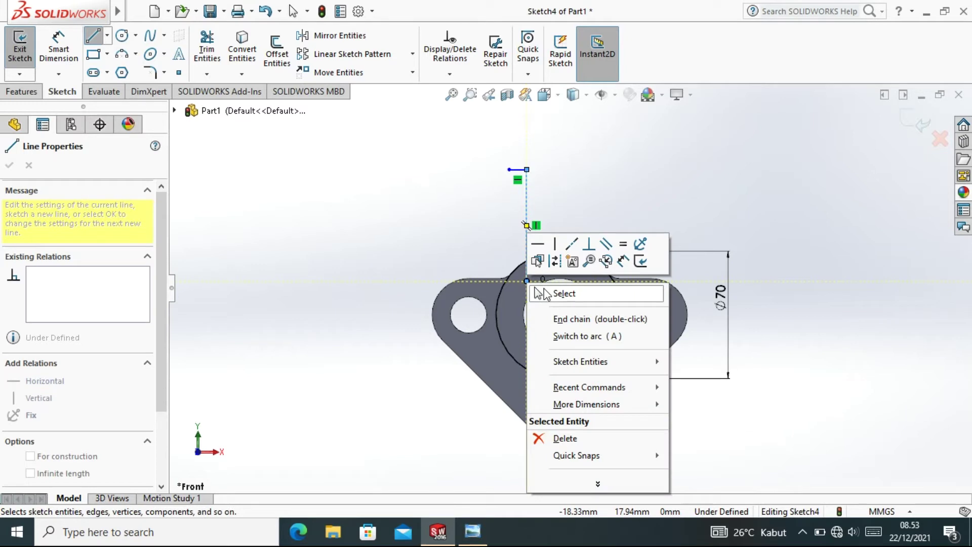
left_click(558, 294)
Step: Draw the lug's second vertical line from the top endpoint down through the hub
right_click(482, 217)
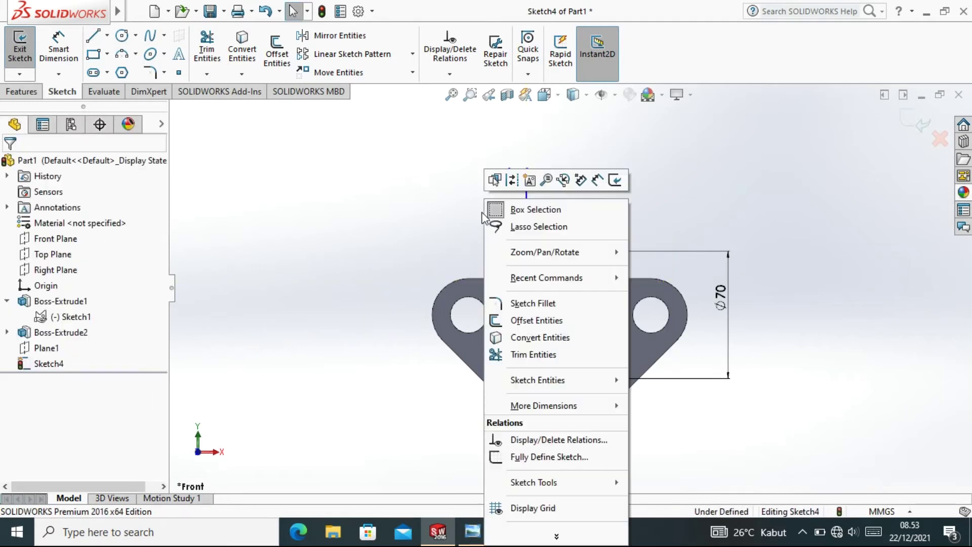
left_click(445, 214)
left_click(93, 36)
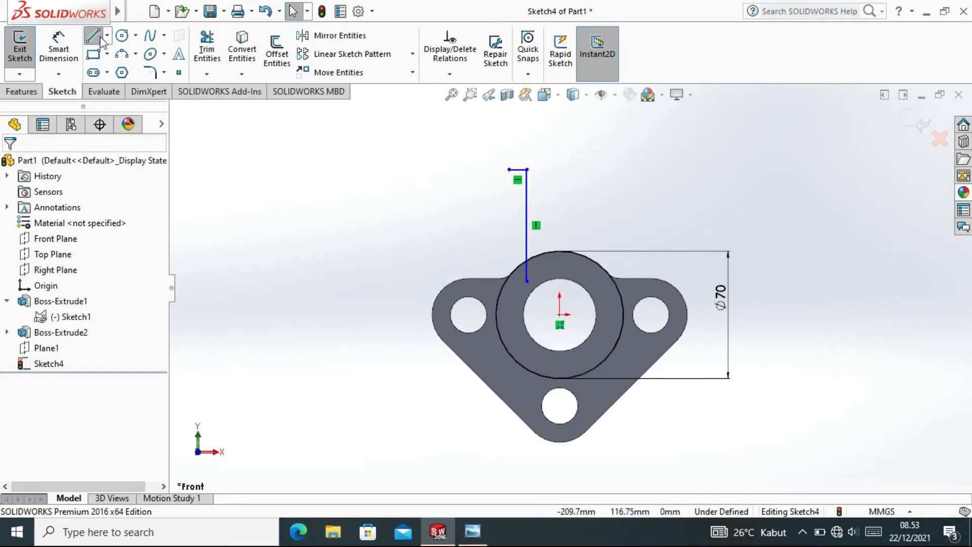
left_click(509, 169)
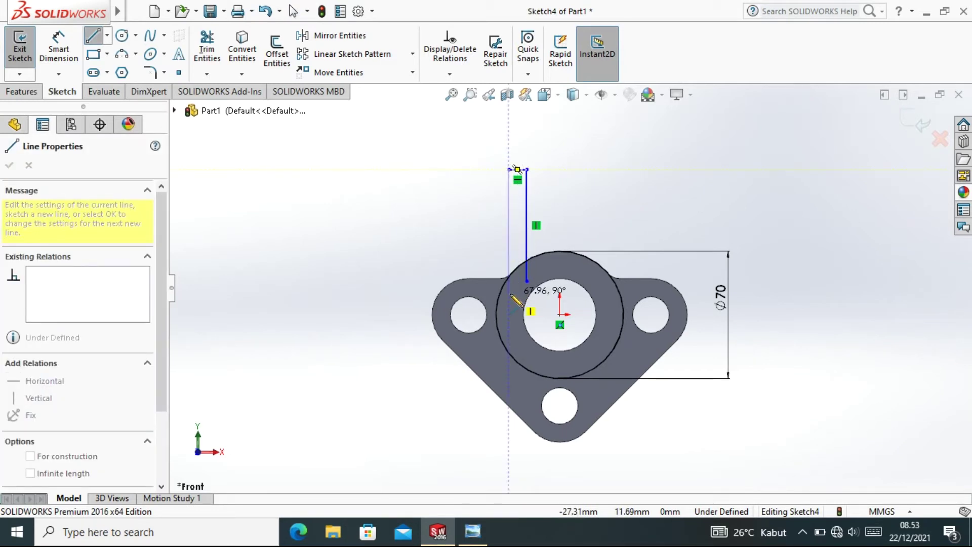
scroll(512, 295, "down", 1)
scroll(512, 295, "down", 1)
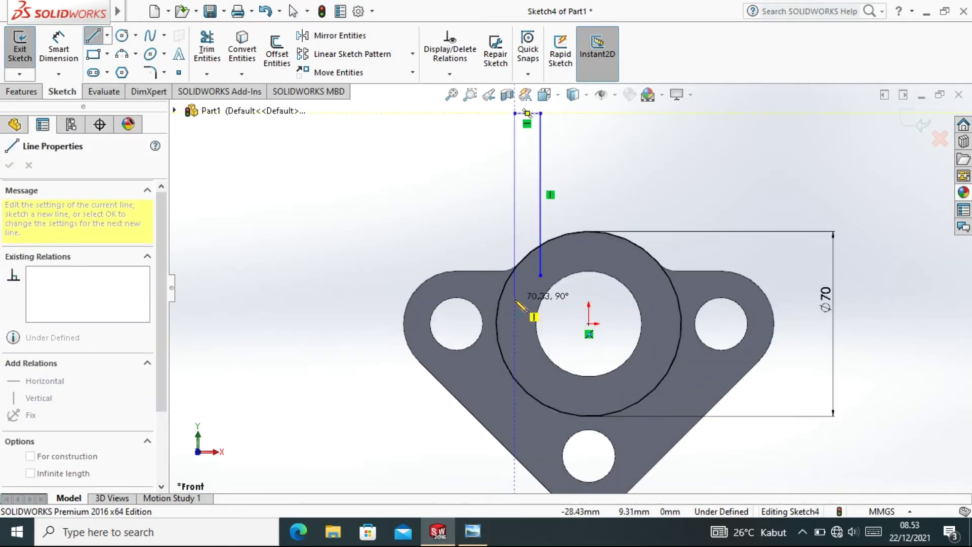
left_click(515, 297)
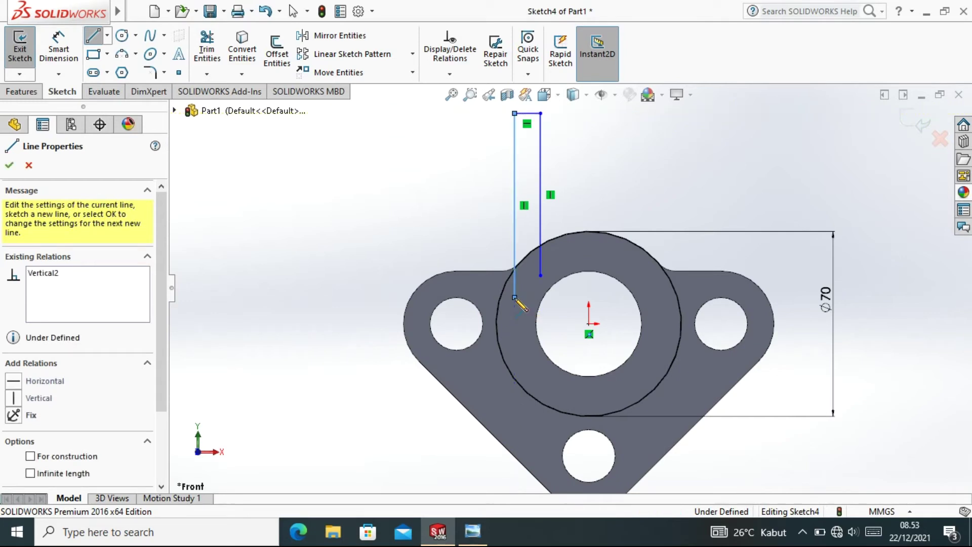
right_click(514, 298)
left_click(552, 310)
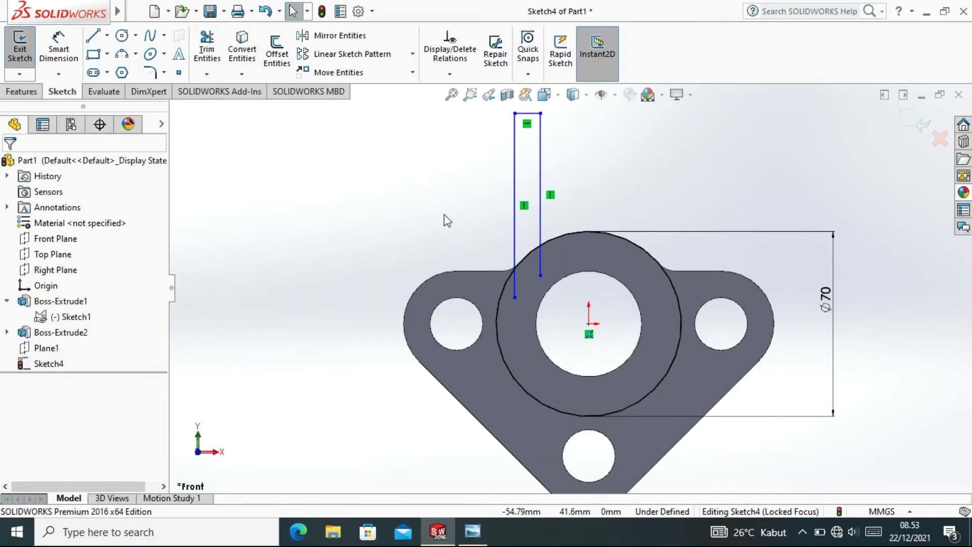
Step: Check the LATIHAN-6 drawing and dimension the lug's top line to 10 mm wide
scroll(456, 217, "down", 1)
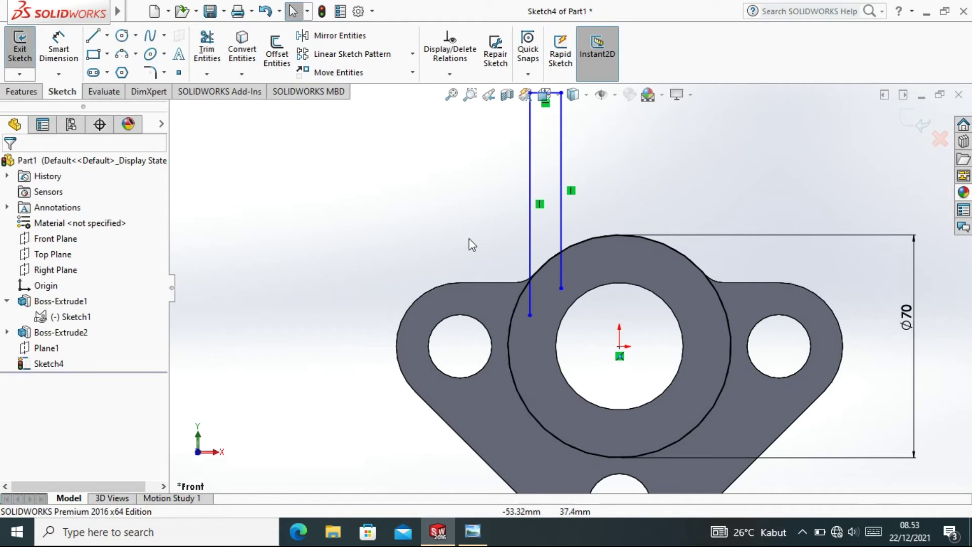
scroll(466, 251, "up", 3)
scroll(467, 251, "down", 1)
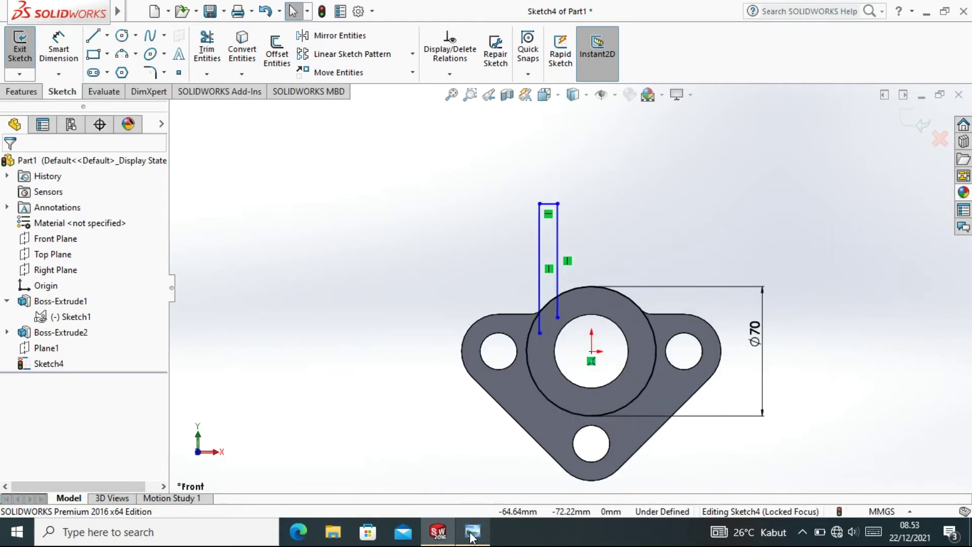
left_click(472, 533)
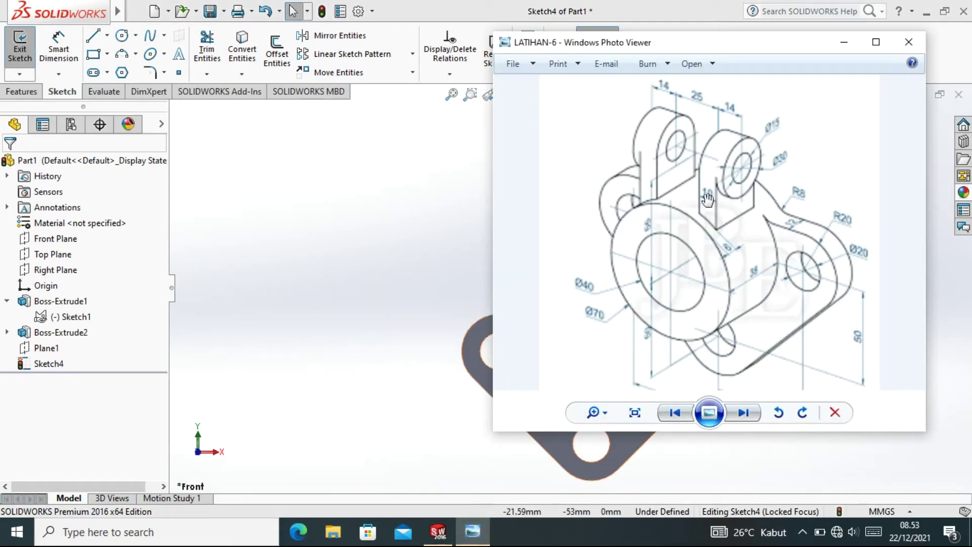
left_click(438, 532)
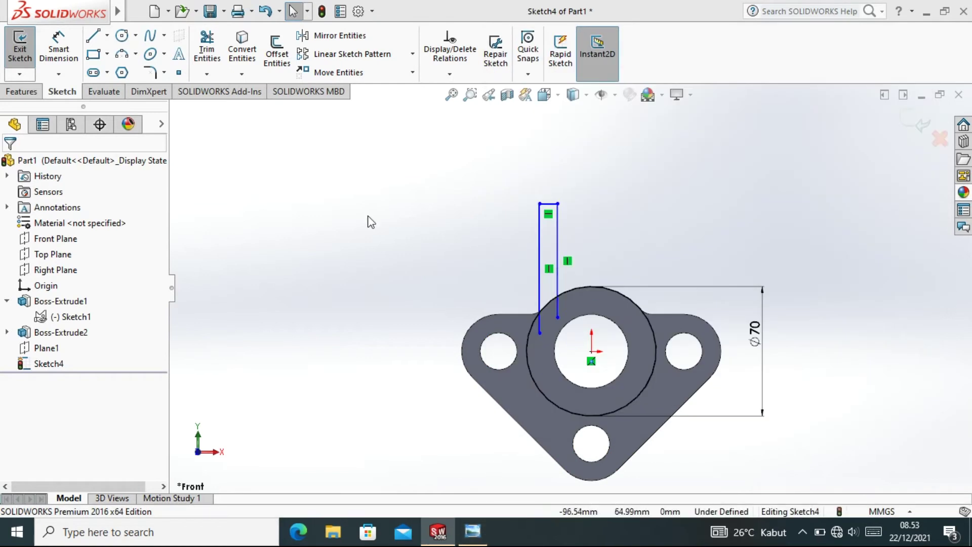
left_click(59, 48)
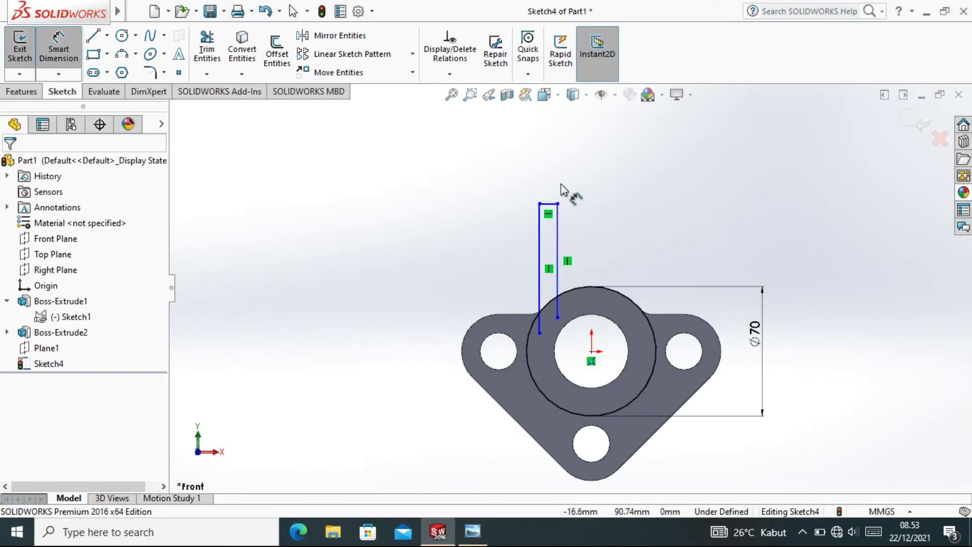
scroll(557, 190, "down", 1)
scroll(558, 190, "down", 2)
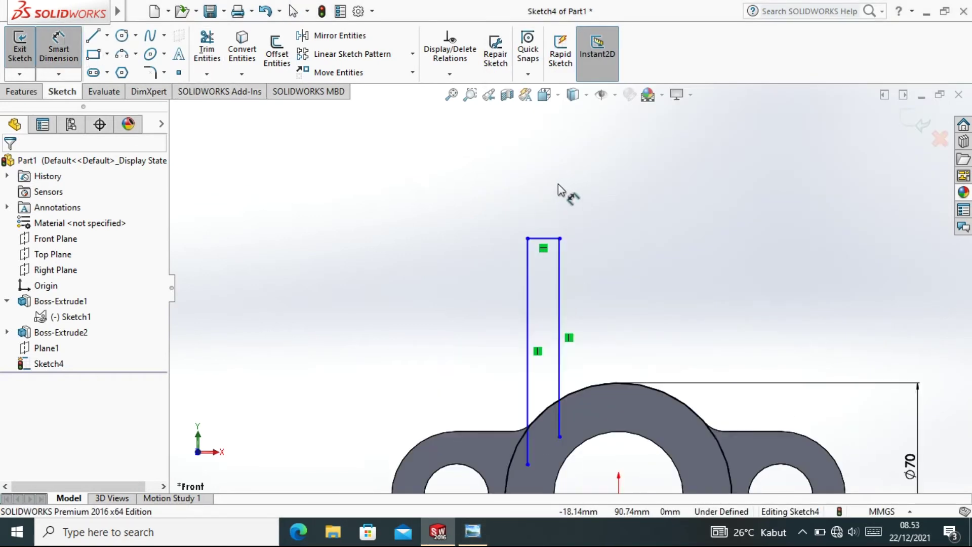
left_click(545, 237)
left_click(550, 211)
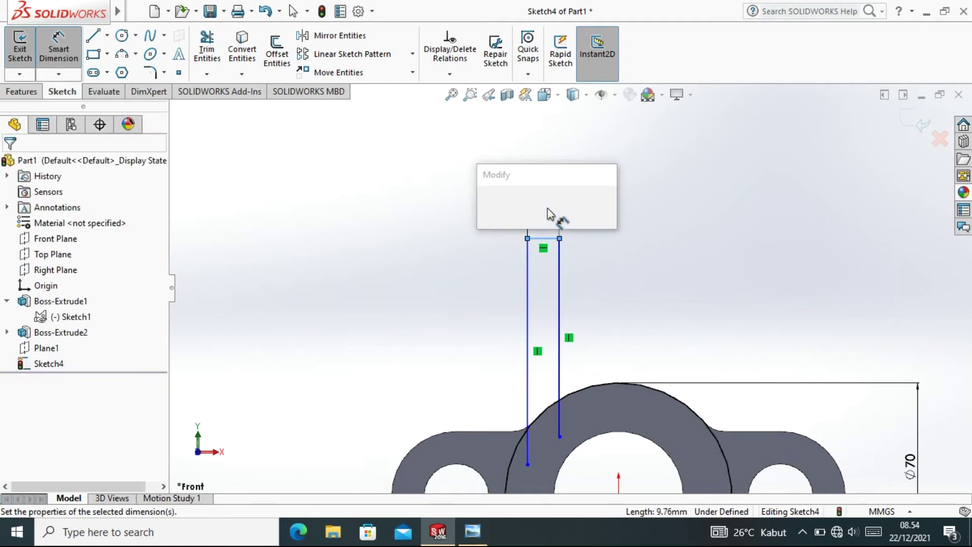
type("10")
key("Return")
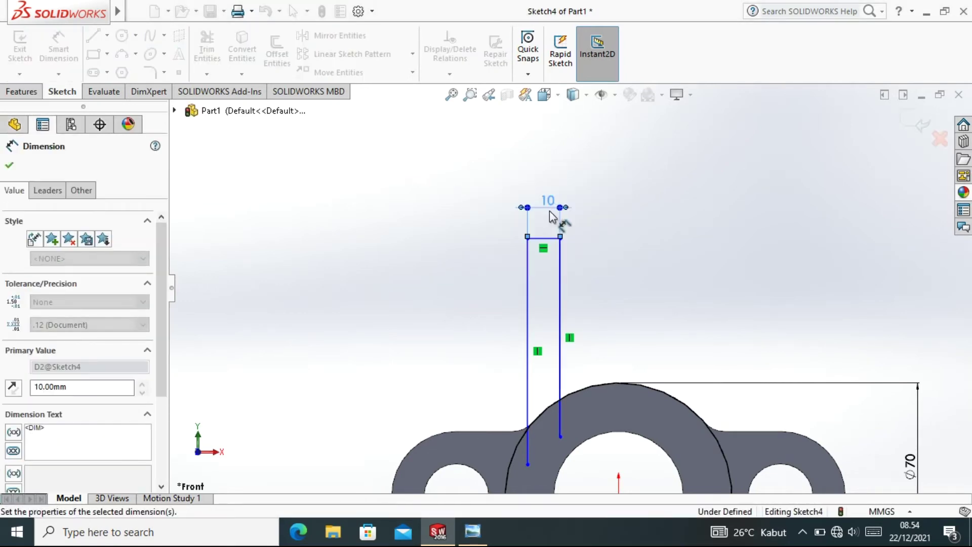
Step: Dimension the lug's right edge 12.25 mm from the part centre
left_click(473, 532)
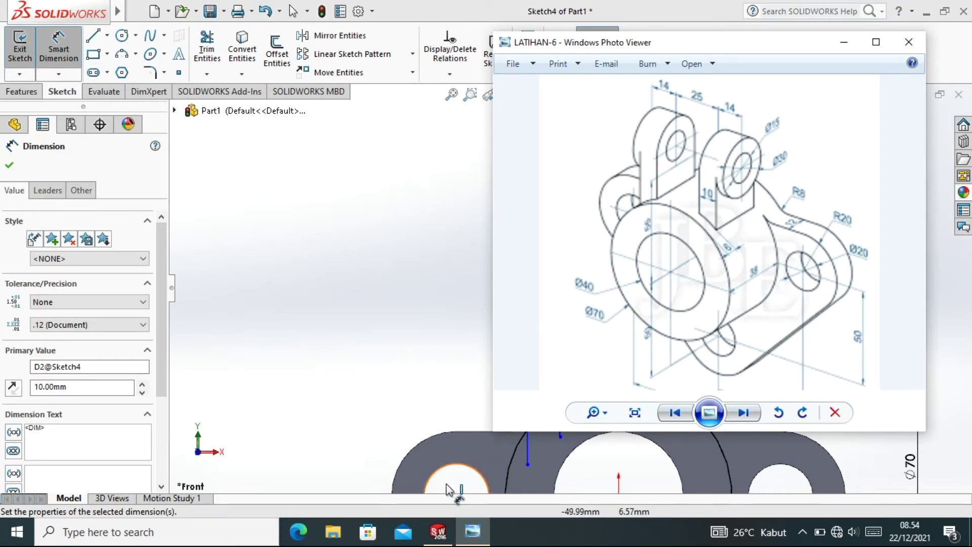
left_click(437, 531)
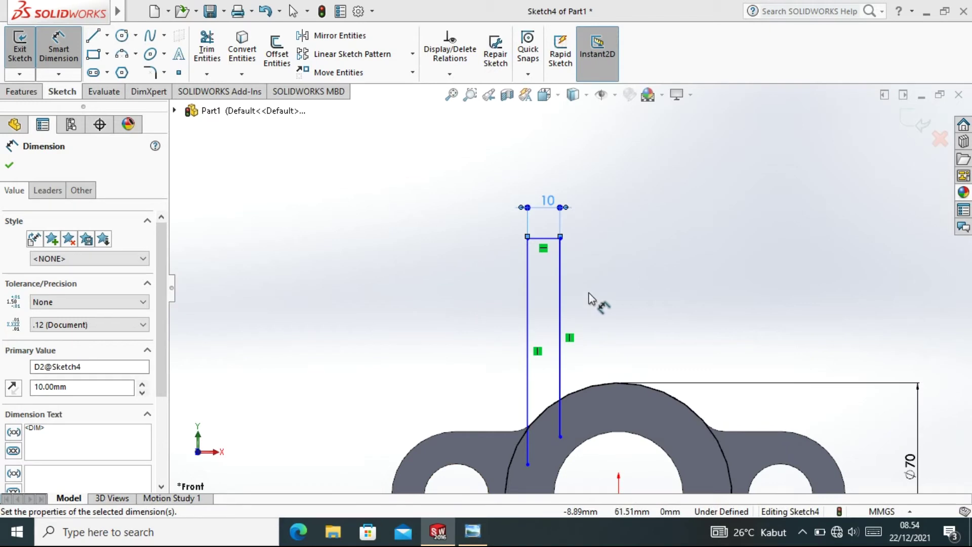
left_click(560, 266)
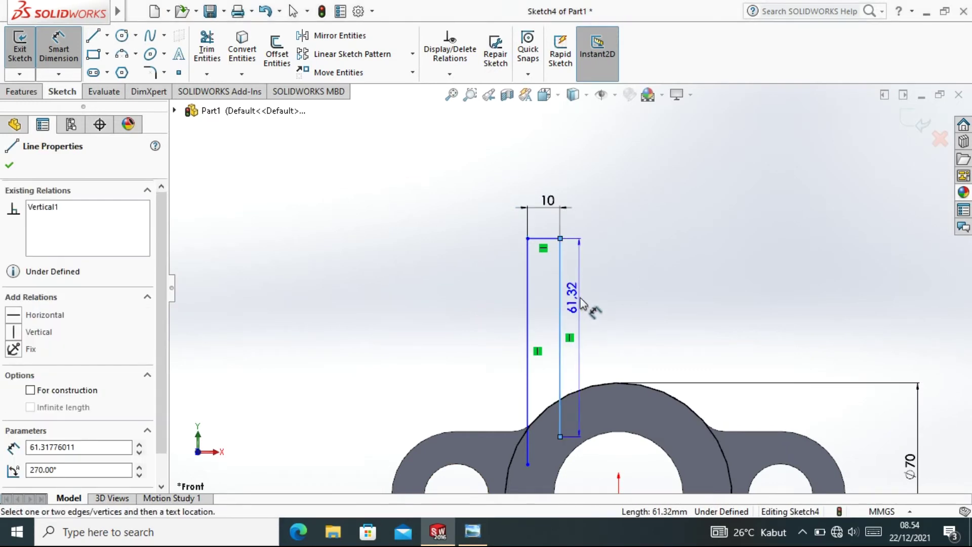
scroll(586, 293, "up", 3)
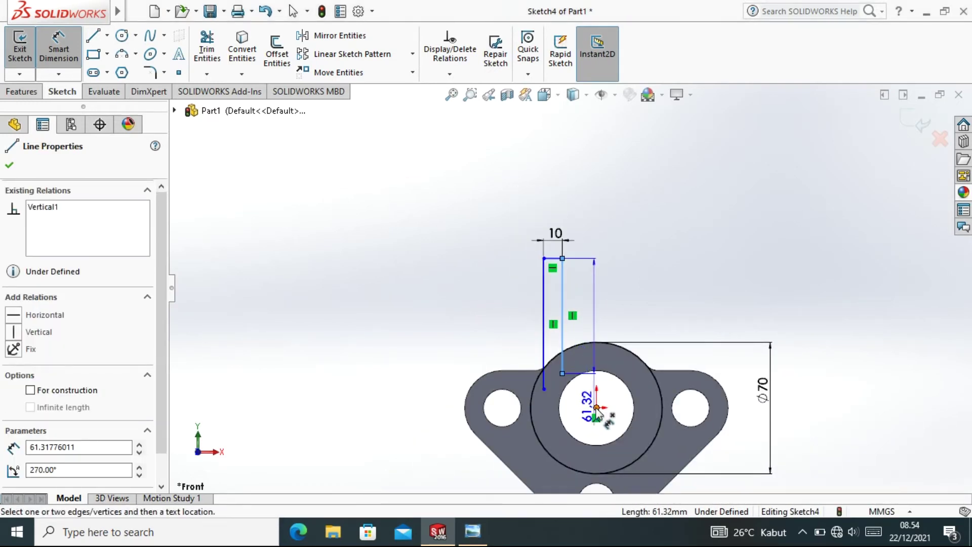
left_click(596, 407)
left_click(582, 212)
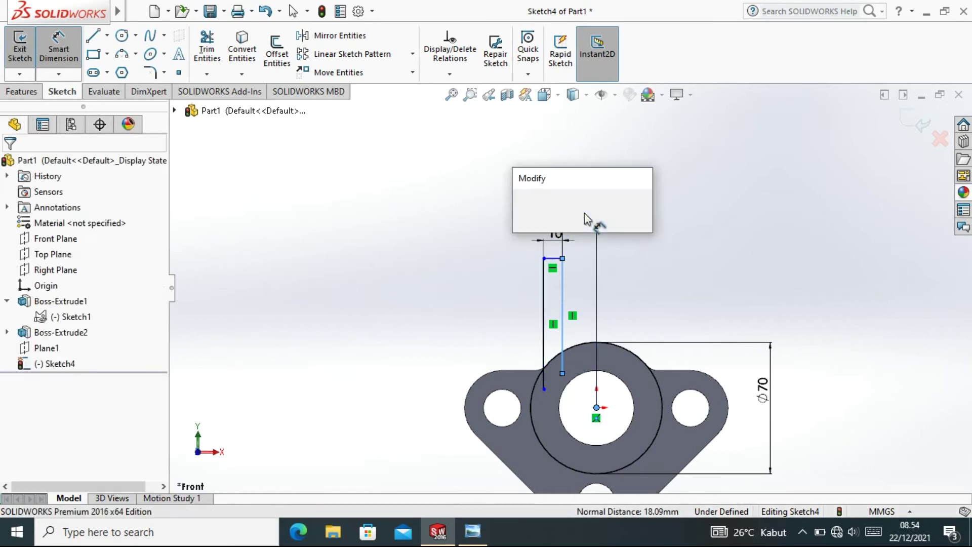
type("12.25")
key("Return")
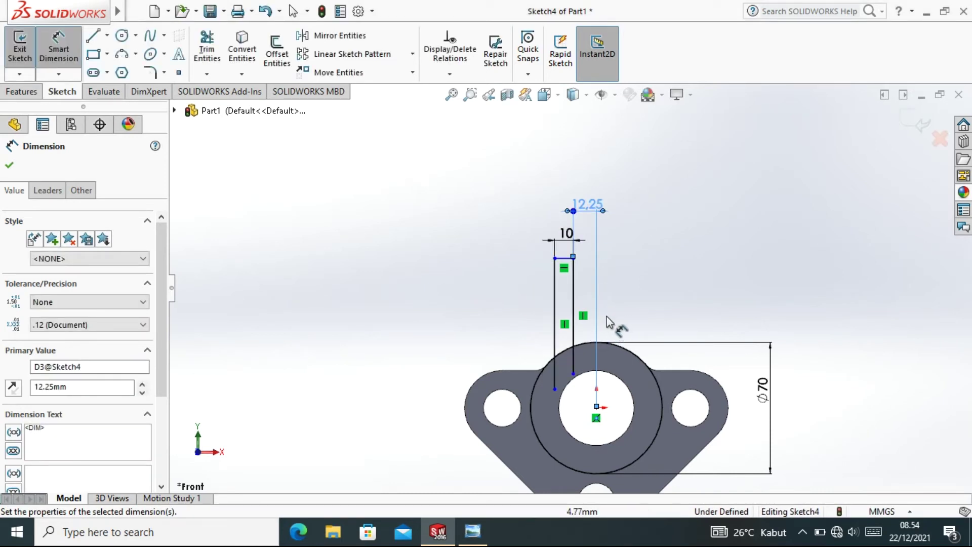
right_click(285, 191)
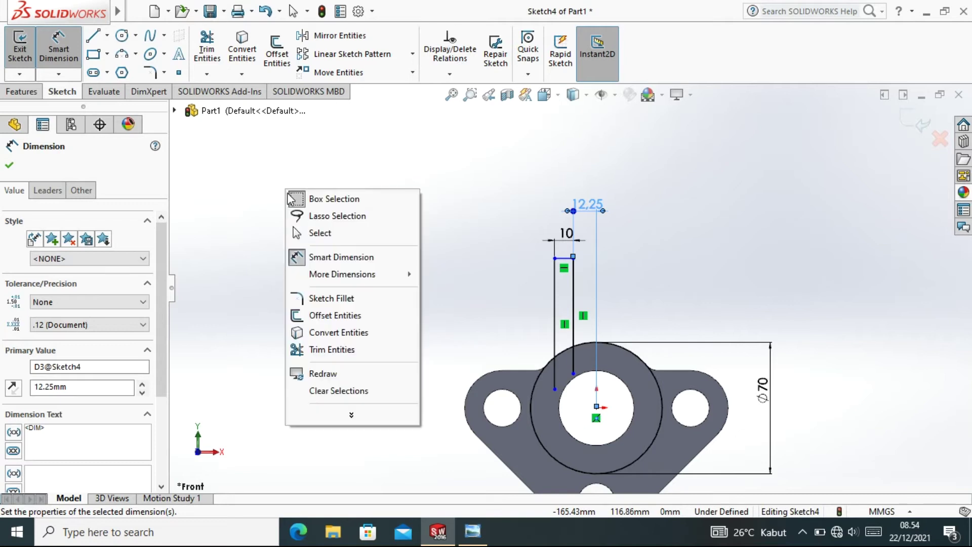
left_click(318, 232)
left_click(218, 57)
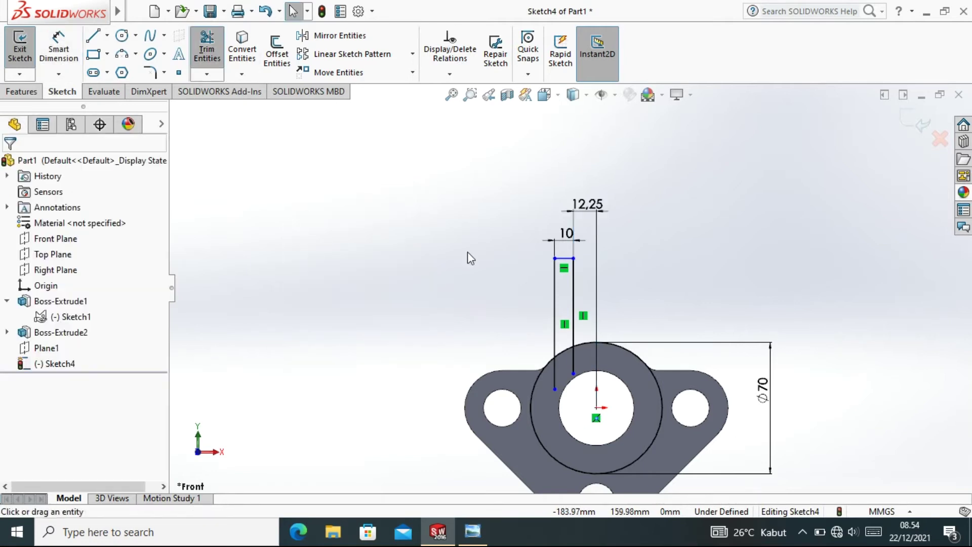
Step: Trim the inner lug line and the ring arc between the lug lines, then view LATIHAN-6
left_click(555, 366)
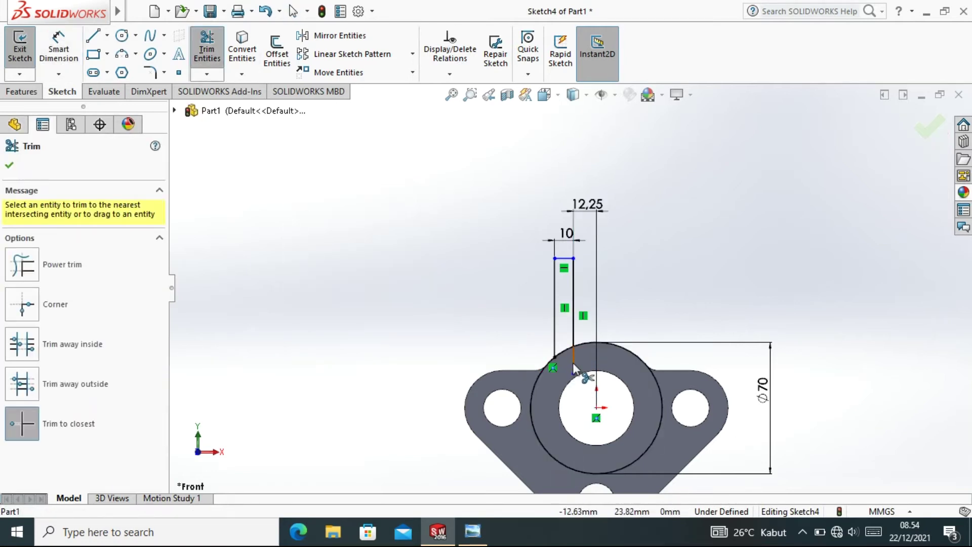
left_click(533, 390)
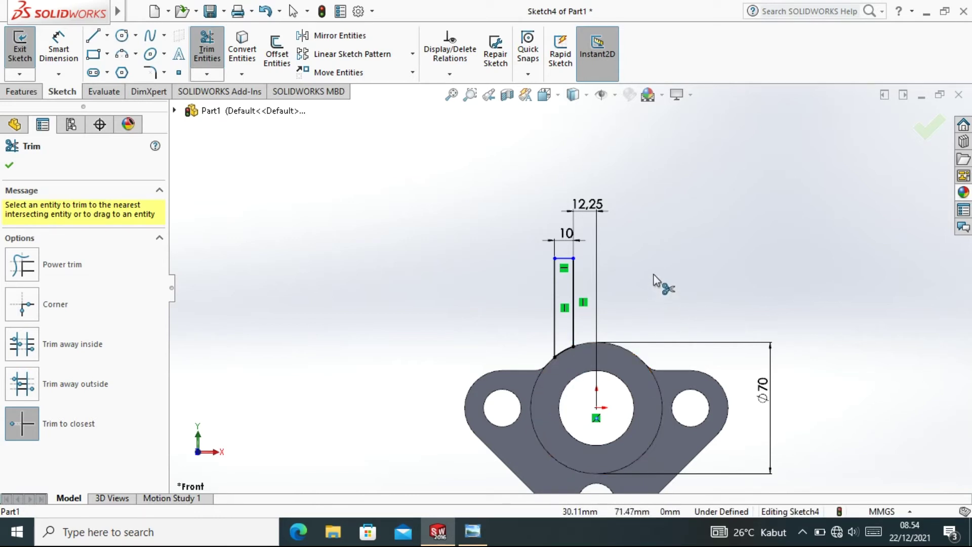
right_click(653, 278)
left_click(688, 322)
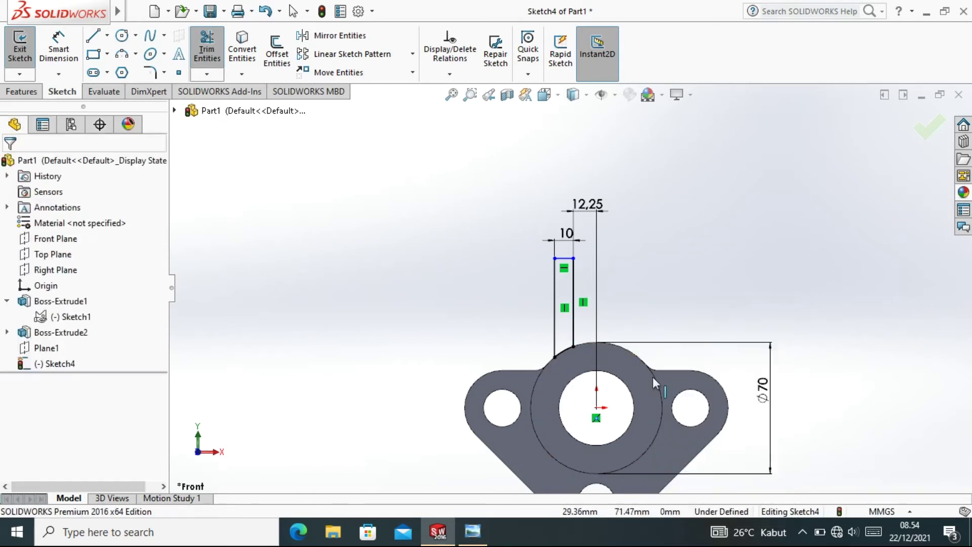
left_click(472, 531)
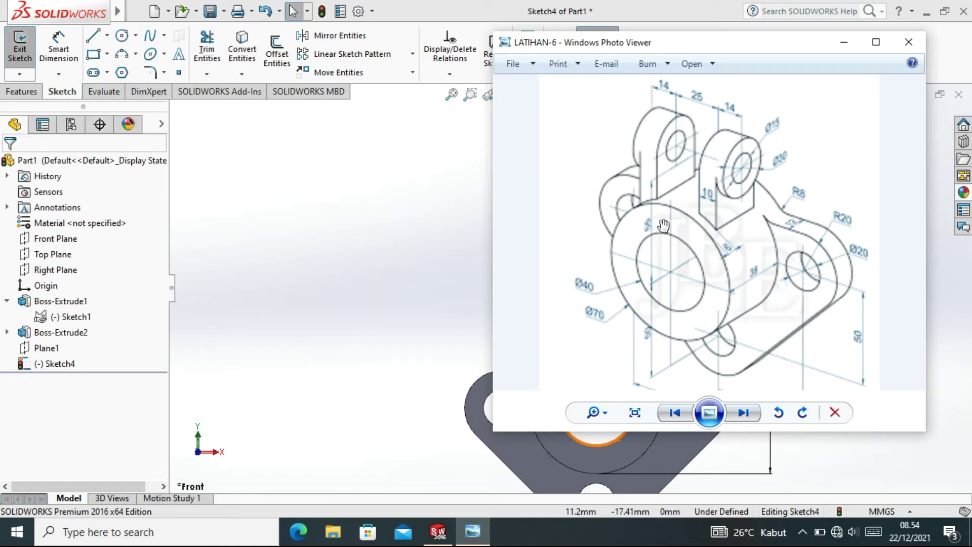
Step: Dimension the lug's top corner 70 mm above the part centre
scroll(646, 223, "up", 1)
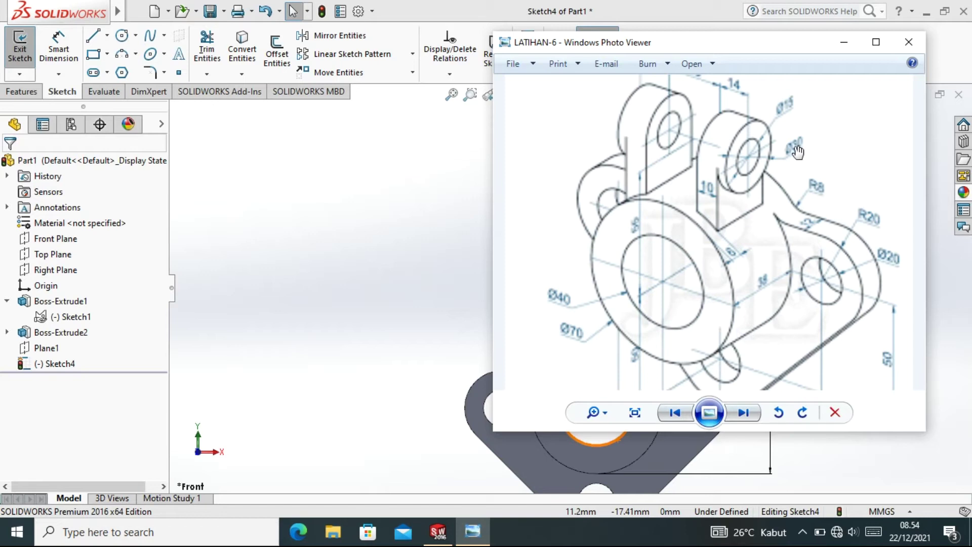
left_click(438, 532)
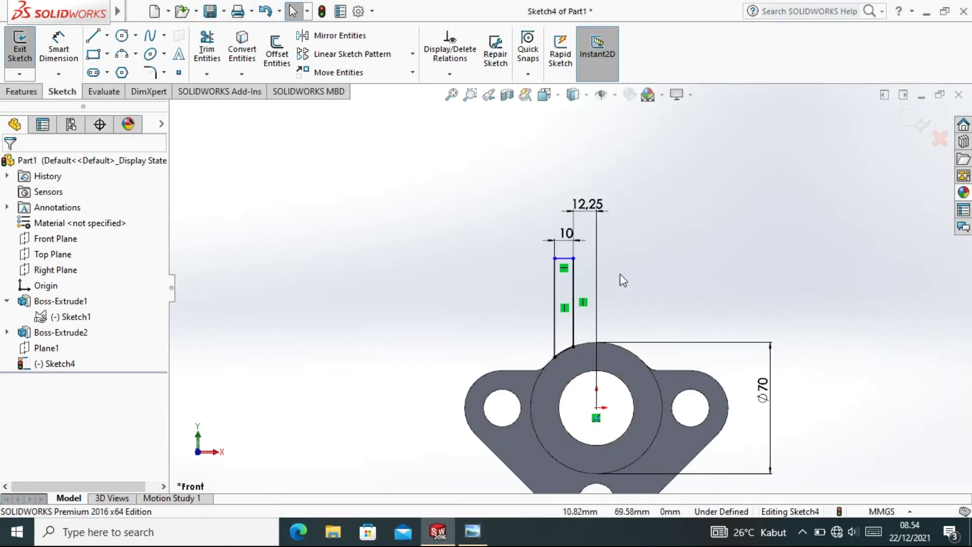
left_click(58, 49)
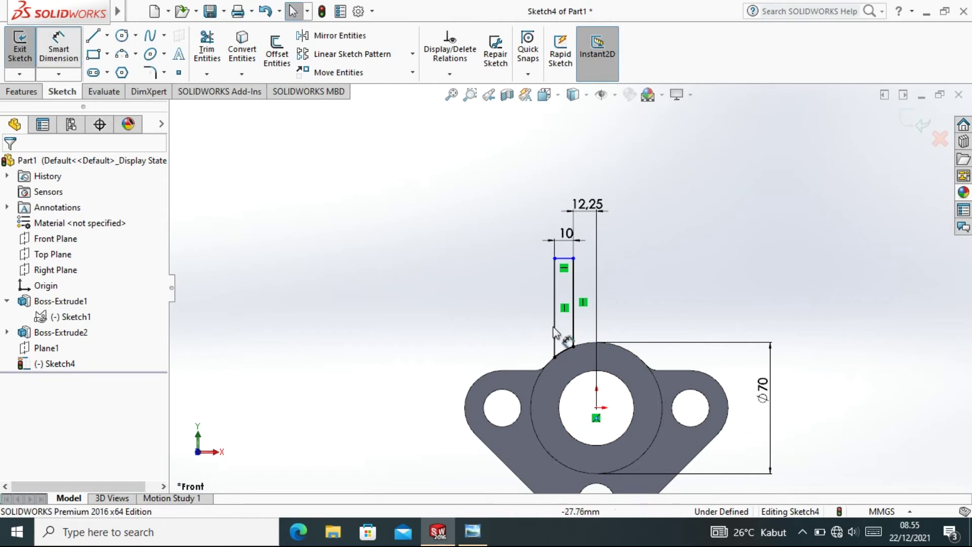
left_click(597, 407)
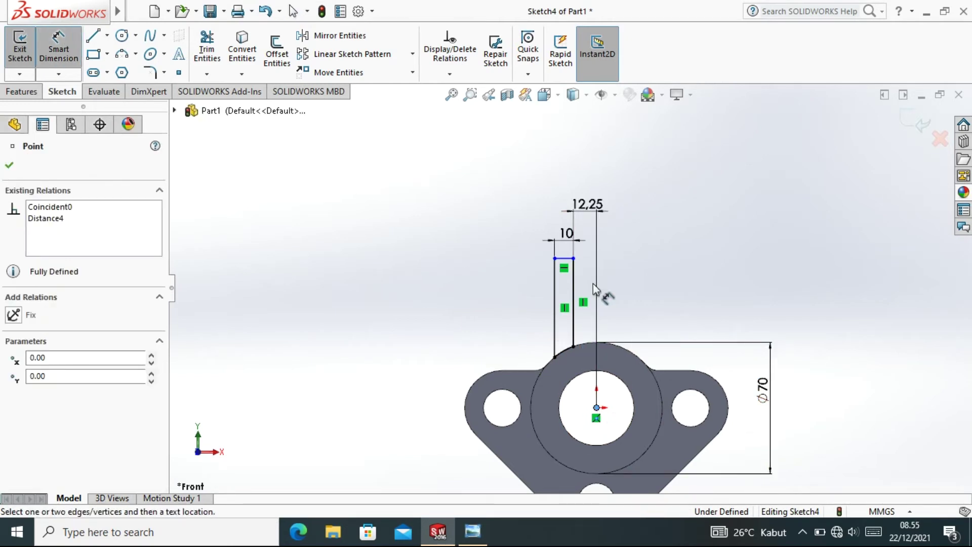
left_click(574, 259)
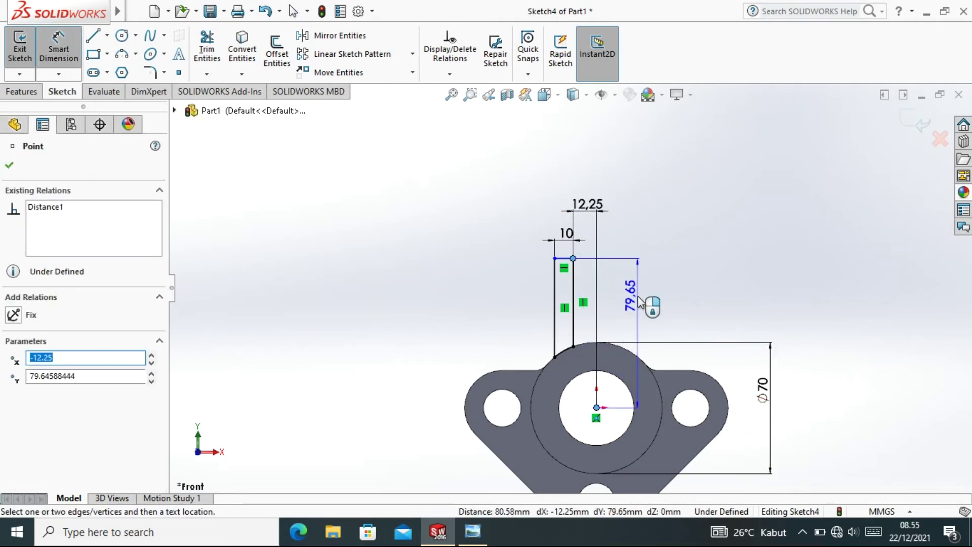
left_click(639, 303)
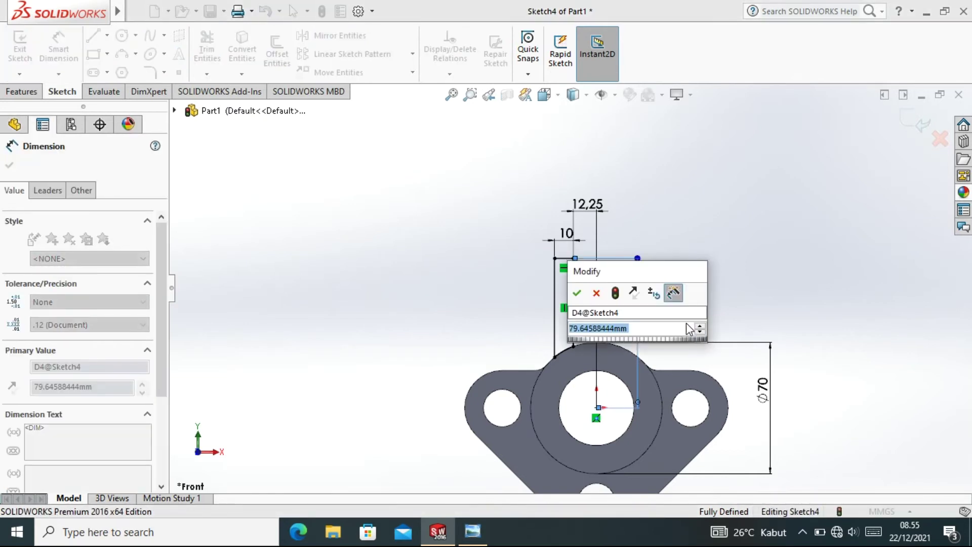
type("70")
key("Return")
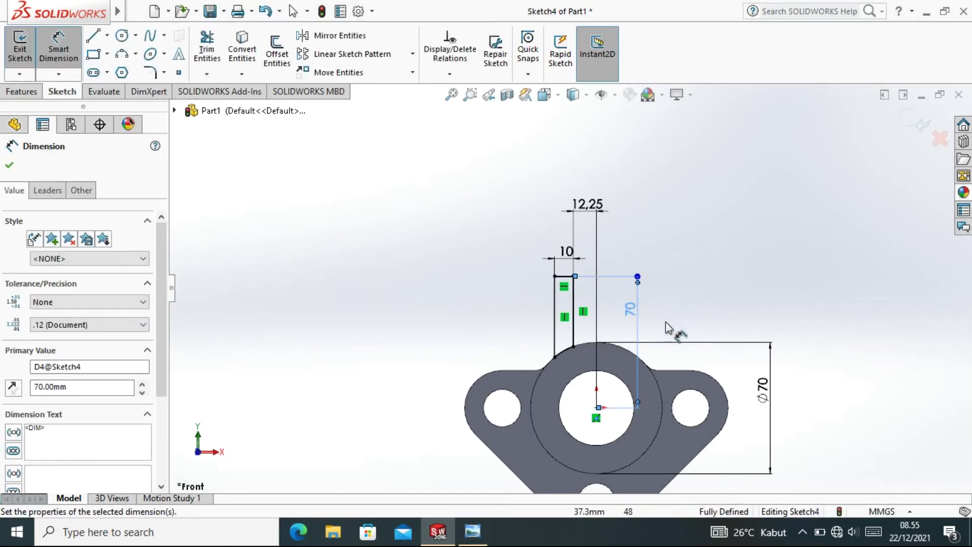
right_click(705, 283)
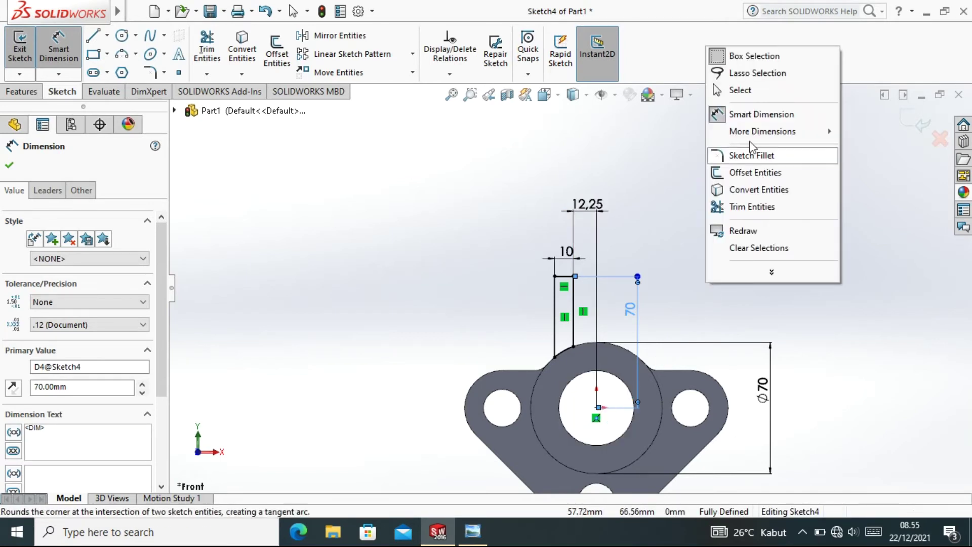
left_click(731, 89)
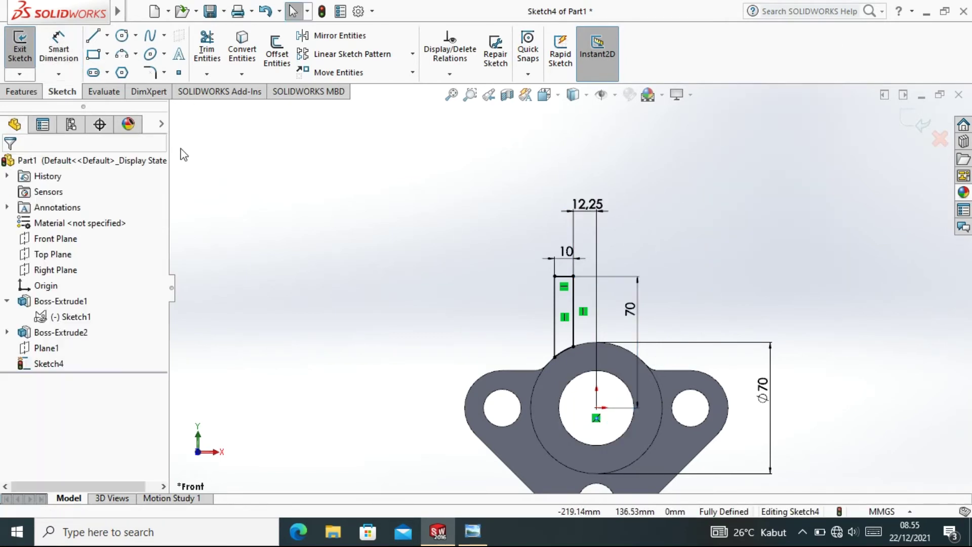
Step: Extrude the lug sketch 30 mm in the reversed direction, viewed isometric, as Boss-Extrude4
left_click(23, 91)
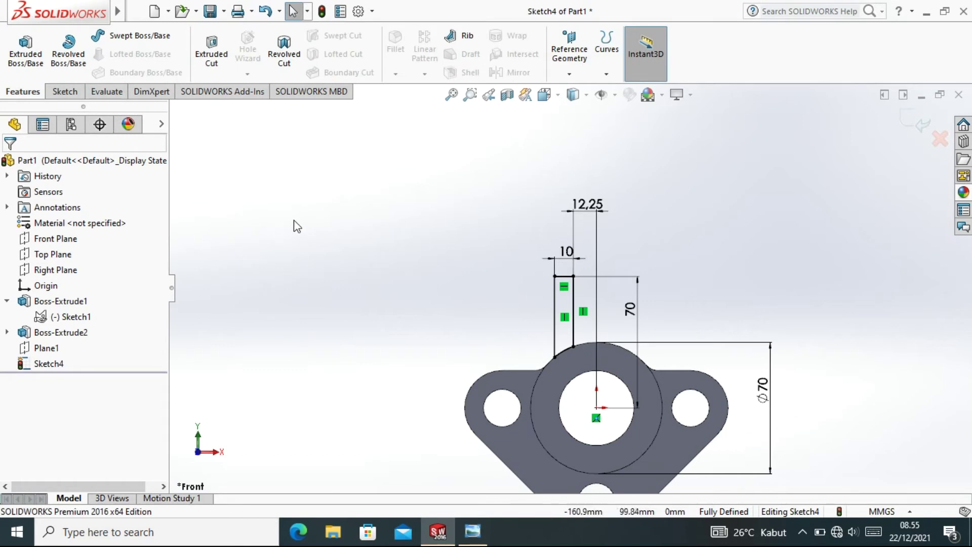
key("e")
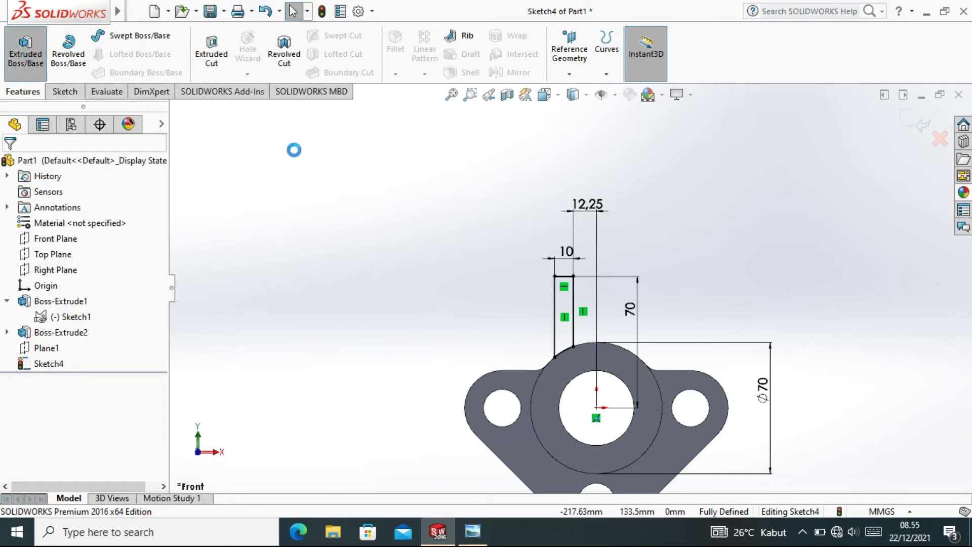
left_click(544, 95)
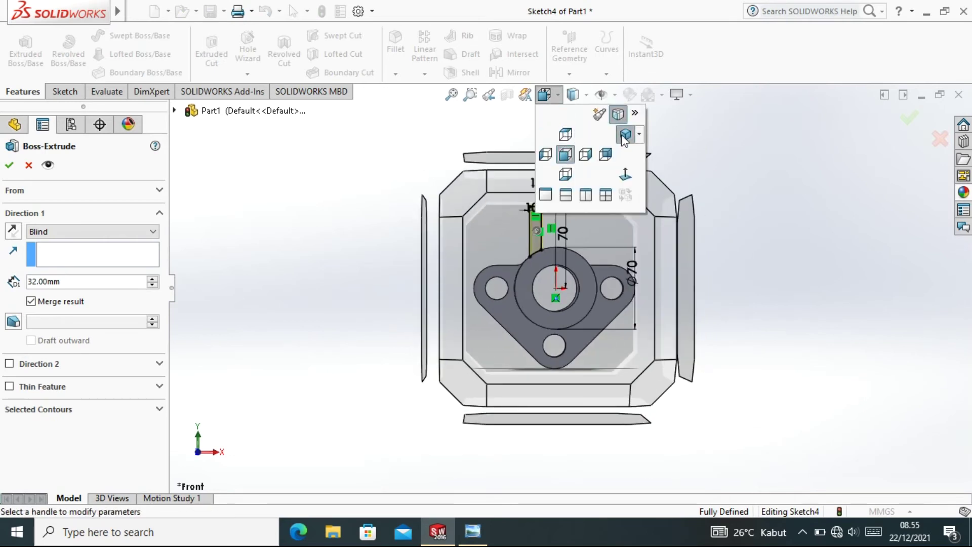
left_click(621, 135)
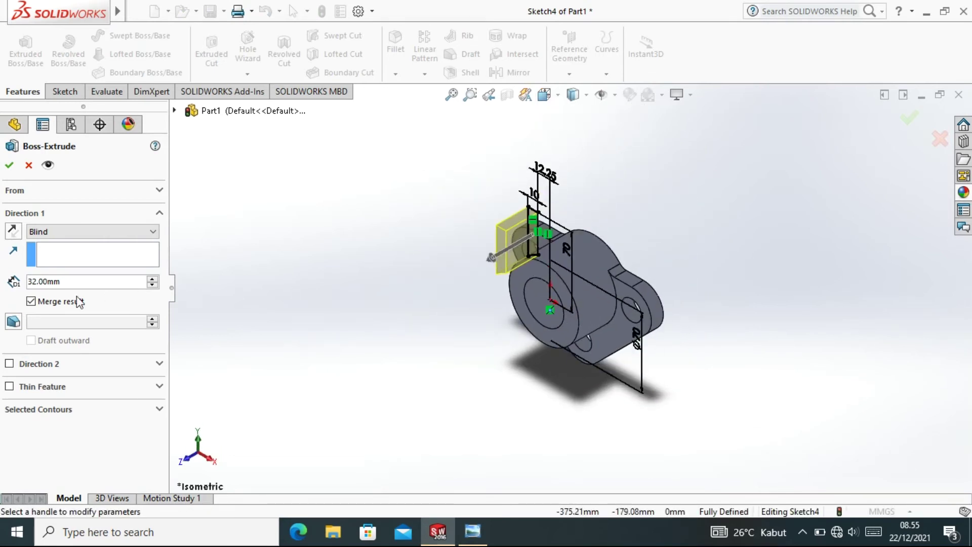
left_click(14, 233)
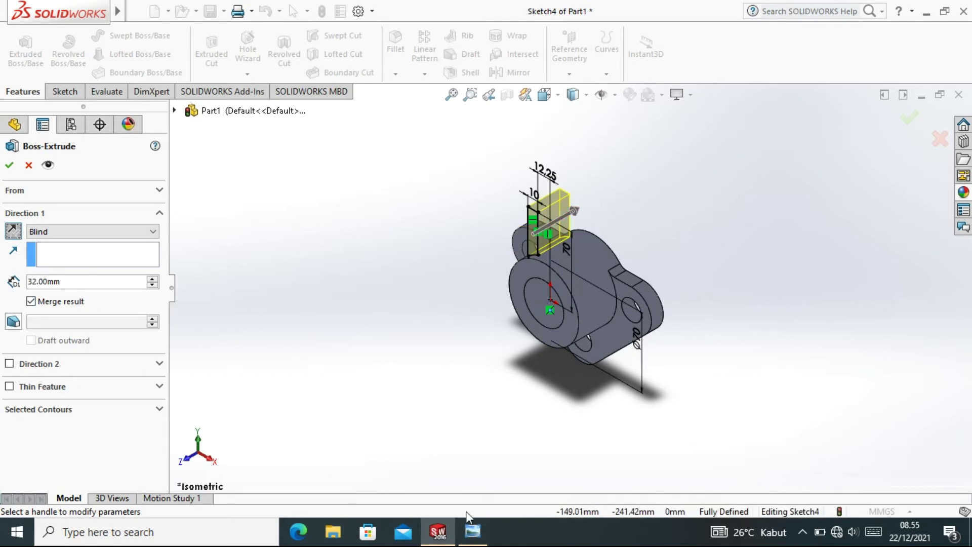
left_click(472, 531)
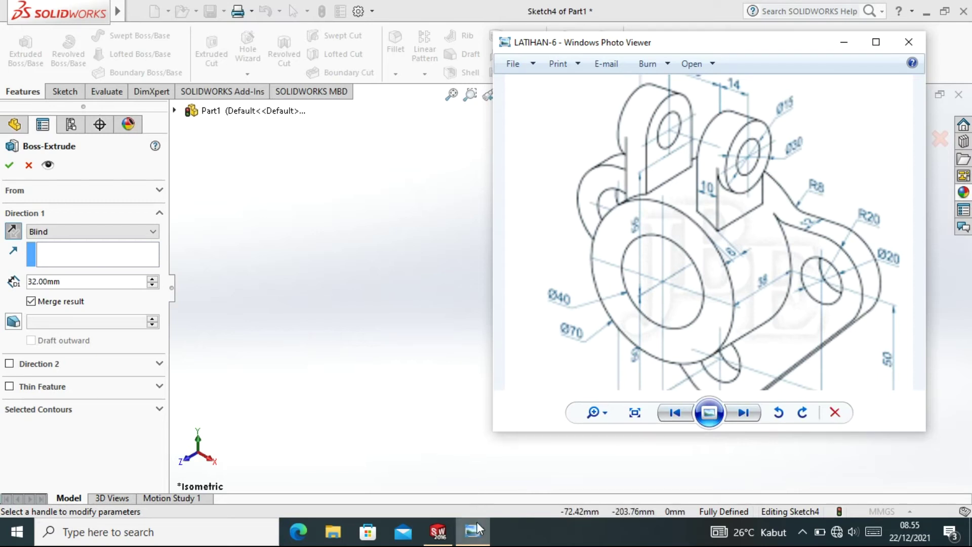
left_click(453, 538)
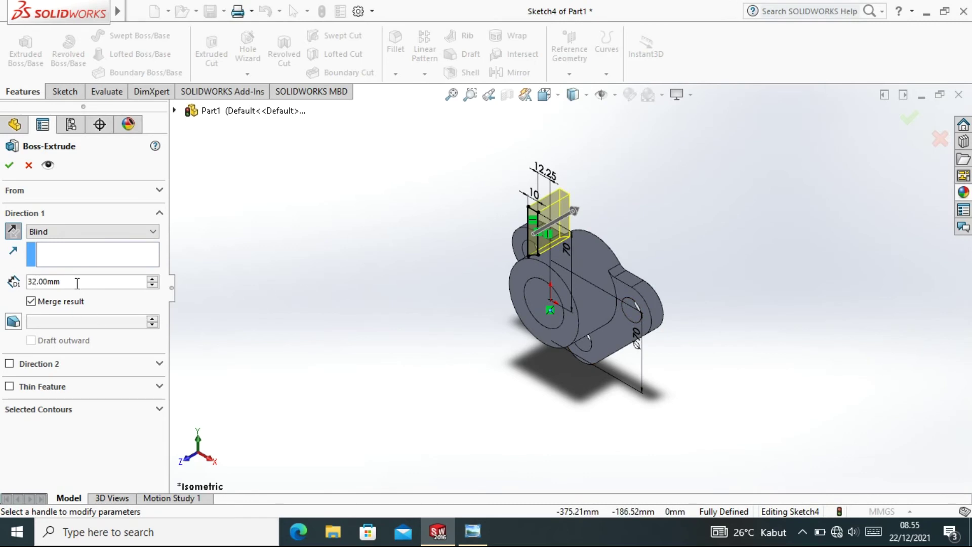
type("30")
key("Return")
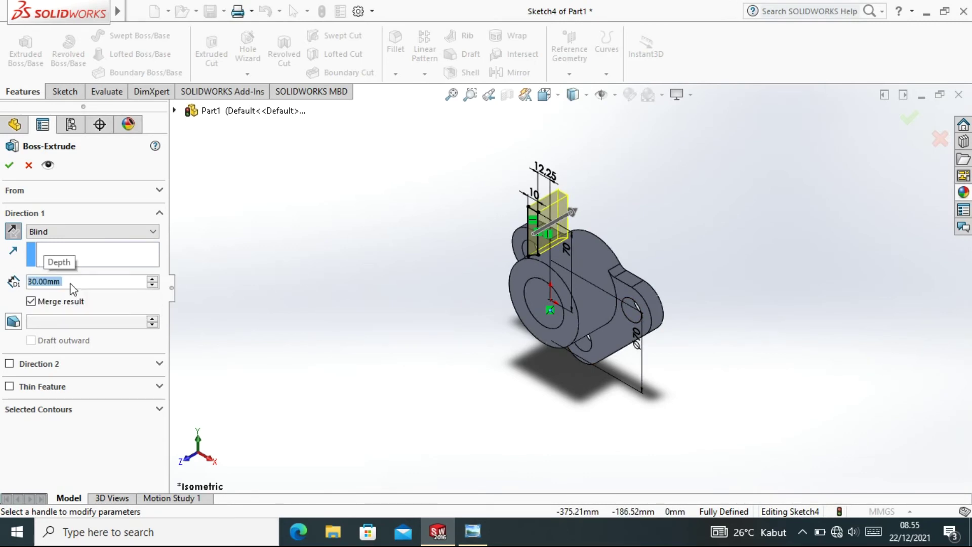
left_click(10, 166)
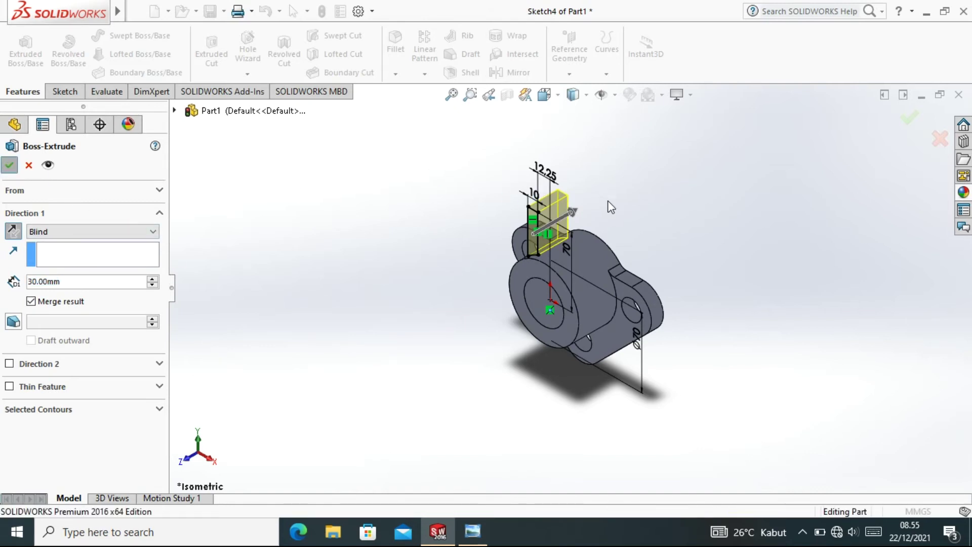
scroll(642, 202, "down", 1)
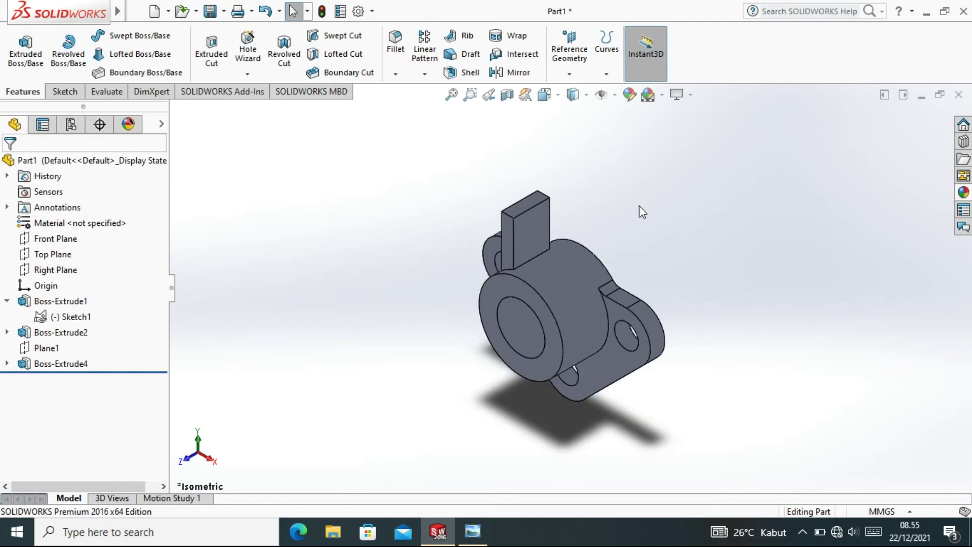
left_click(472, 531)
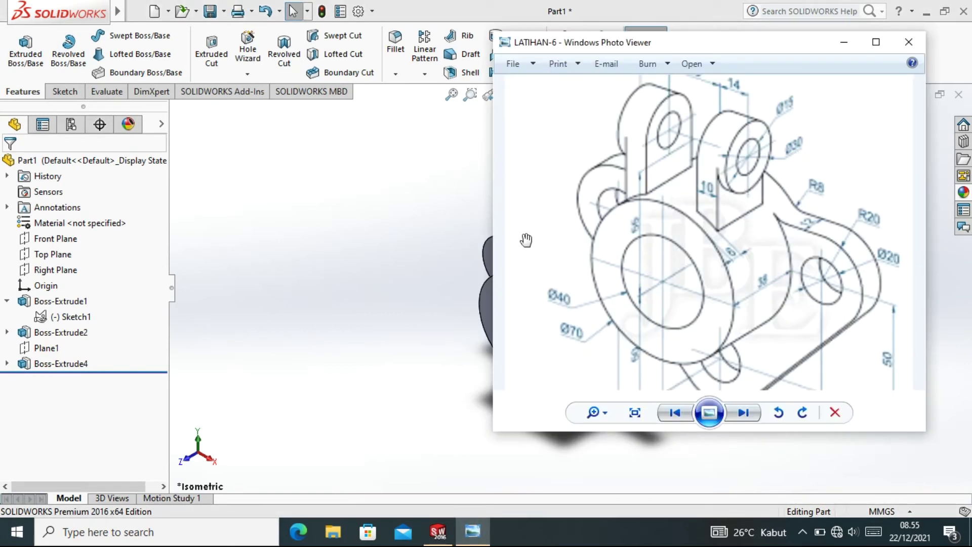
Step: Round the lug's two top edges with a 15 mm fillet, creating Fillet2
left_click(339, 317)
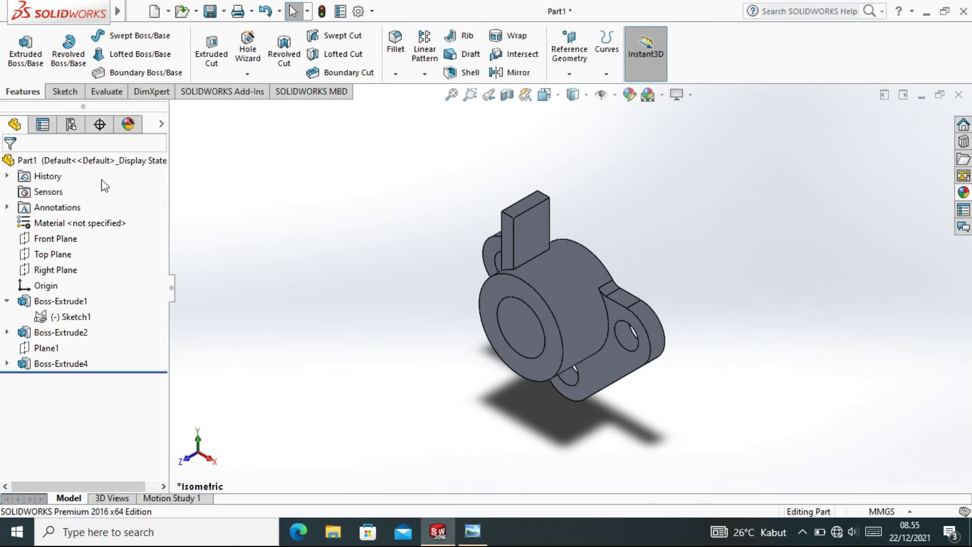
left_click(395, 45)
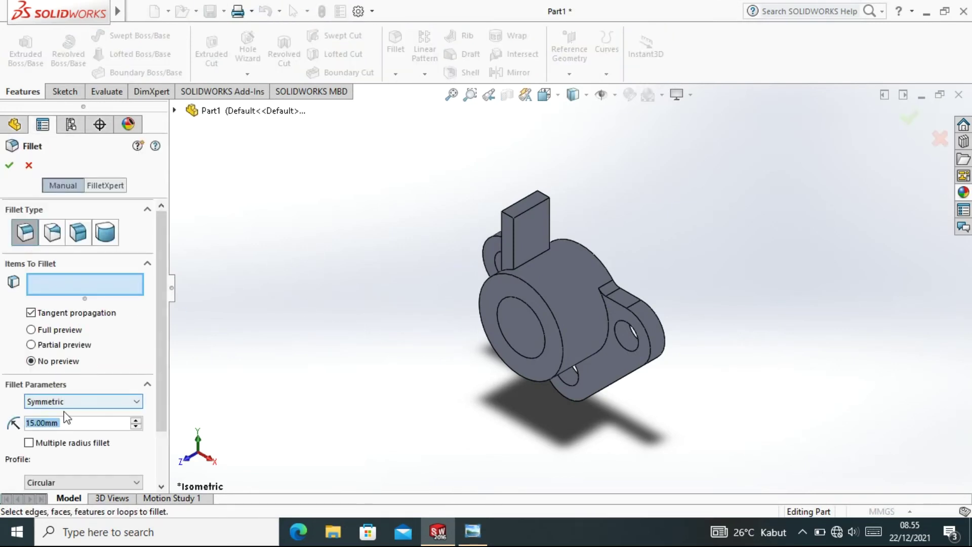
left_click(66, 424)
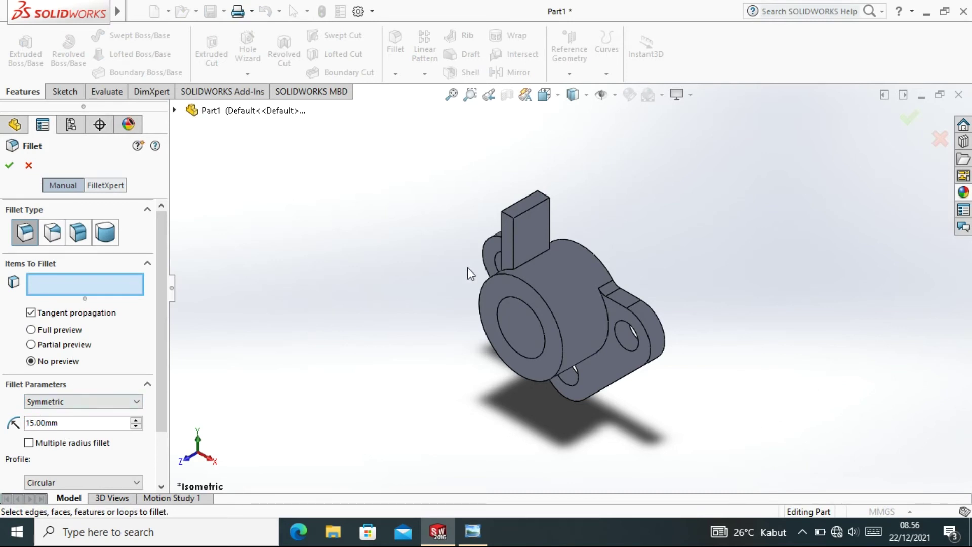
left_click(510, 215)
left_click(541, 194)
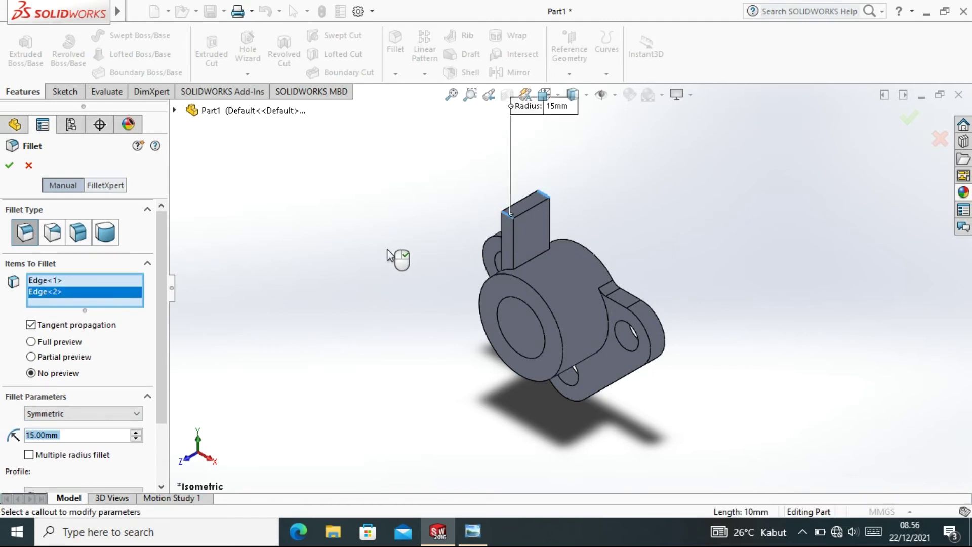
left_click(9, 167)
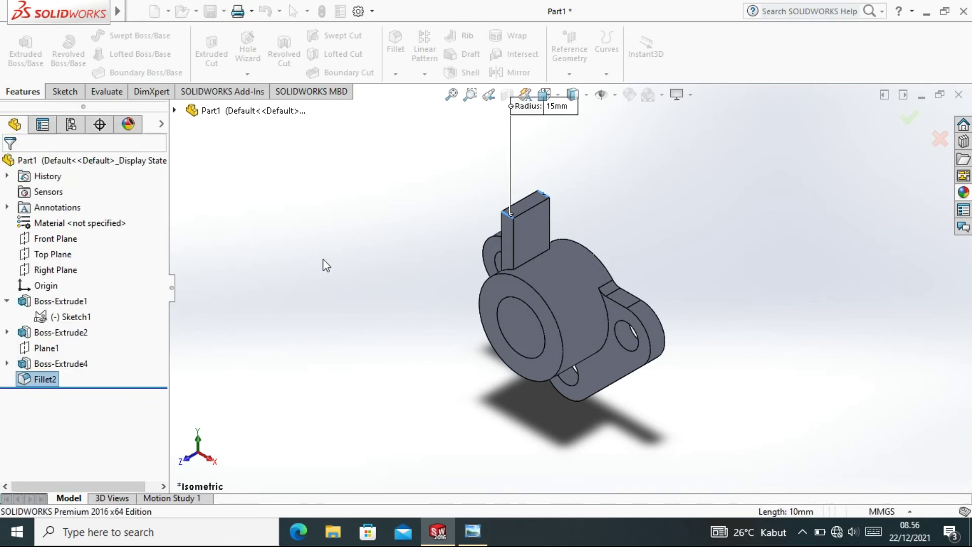
left_click(633, 217)
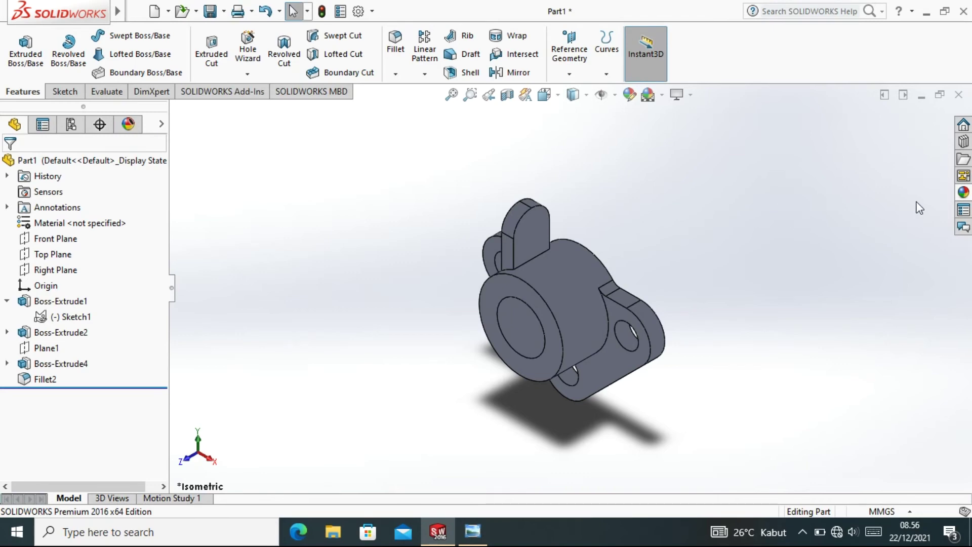
Step: In Left view, sketch a circle centred on the lug's rounded top face
left_click(544, 94)
left_click(559, 157)
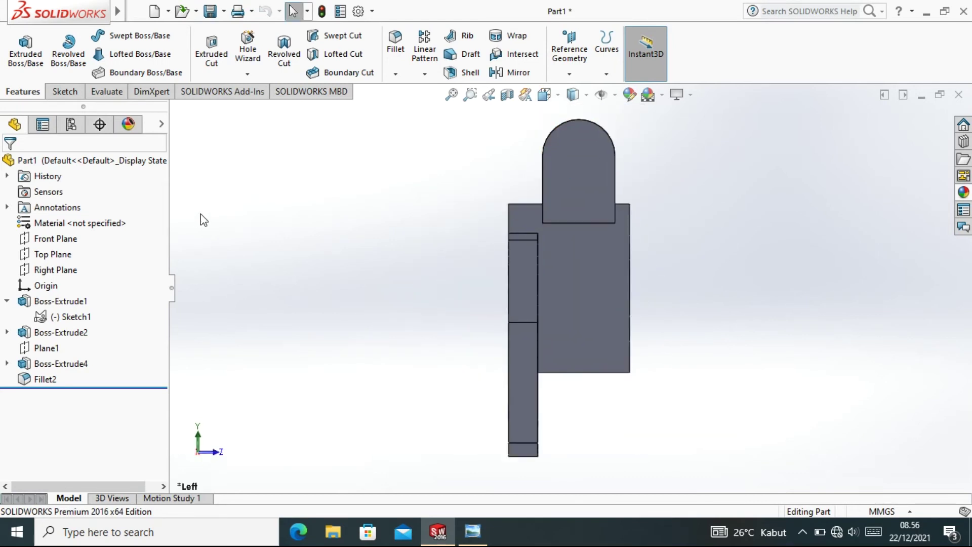
left_click(64, 92)
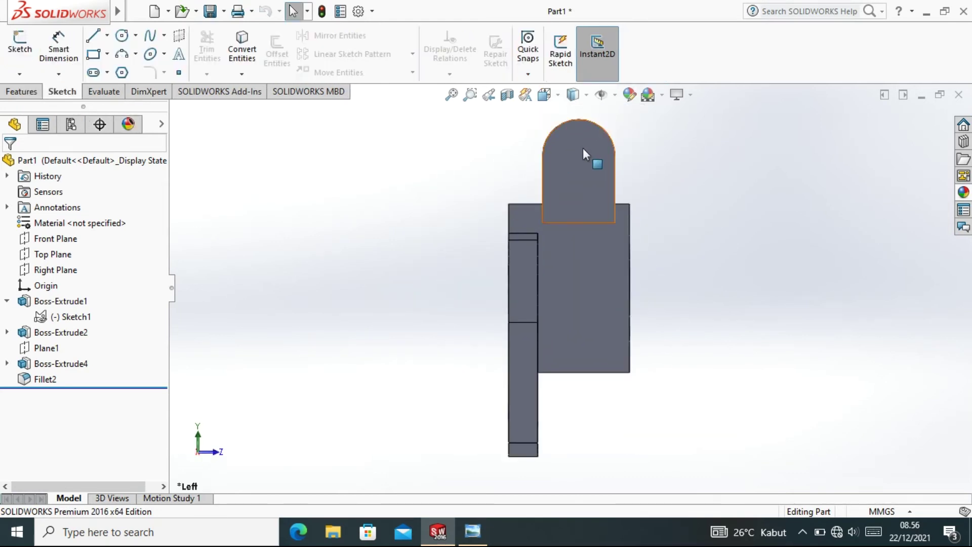
left_click(579, 160)
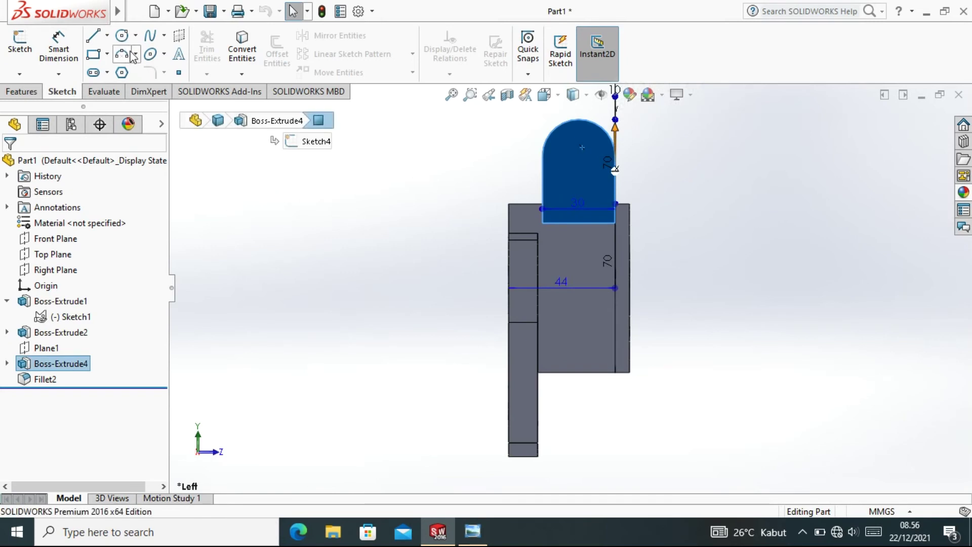
left_click(121, 35)
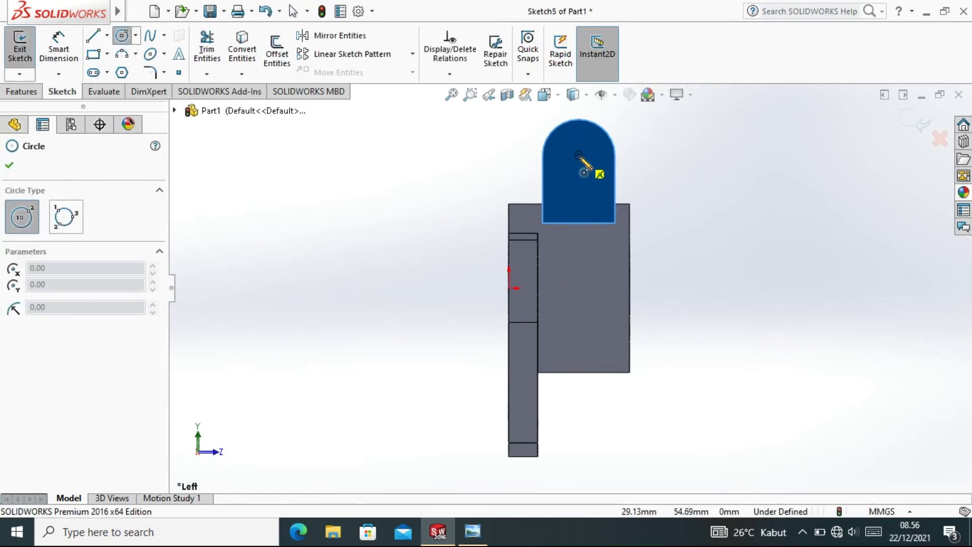
left_click(579, 154)
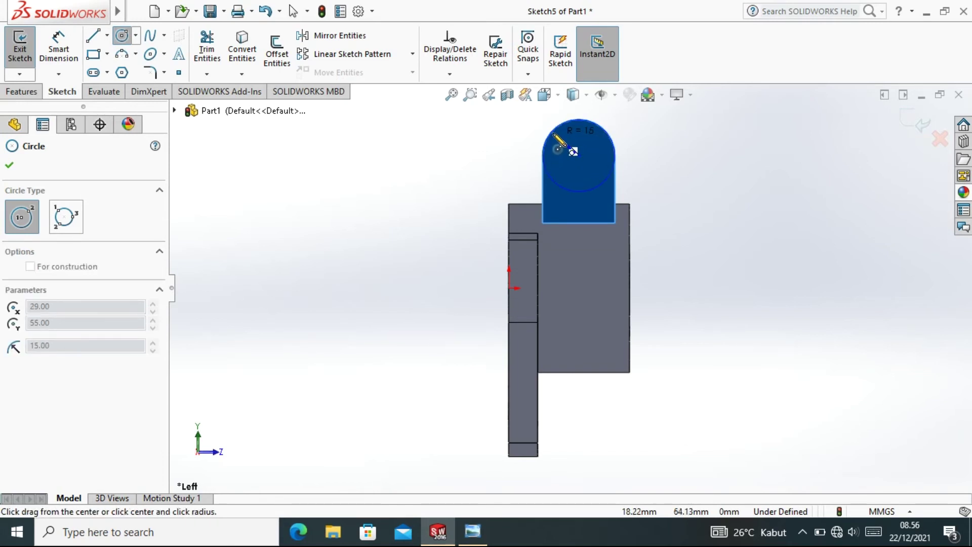
left_click(554, 134)
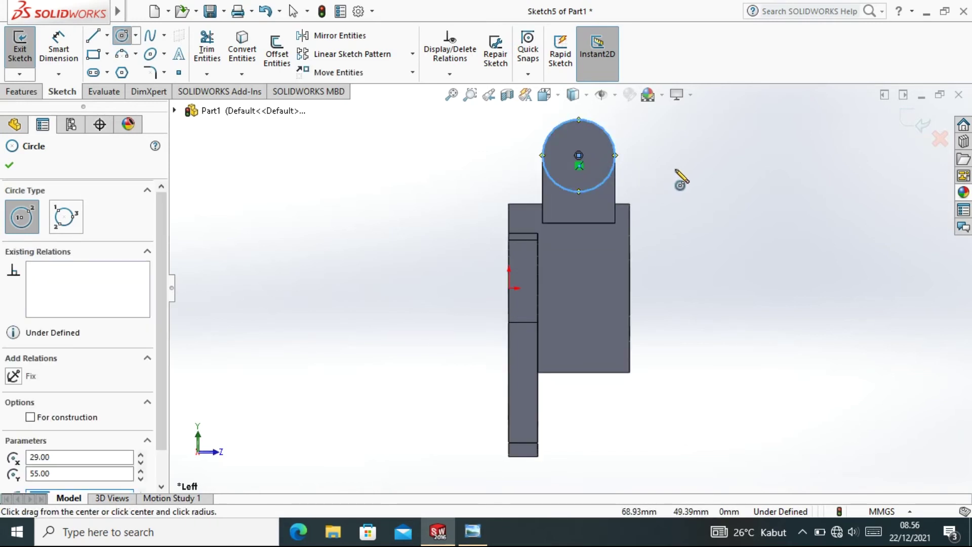
right_click(676, 172)
left_click(712, 181)
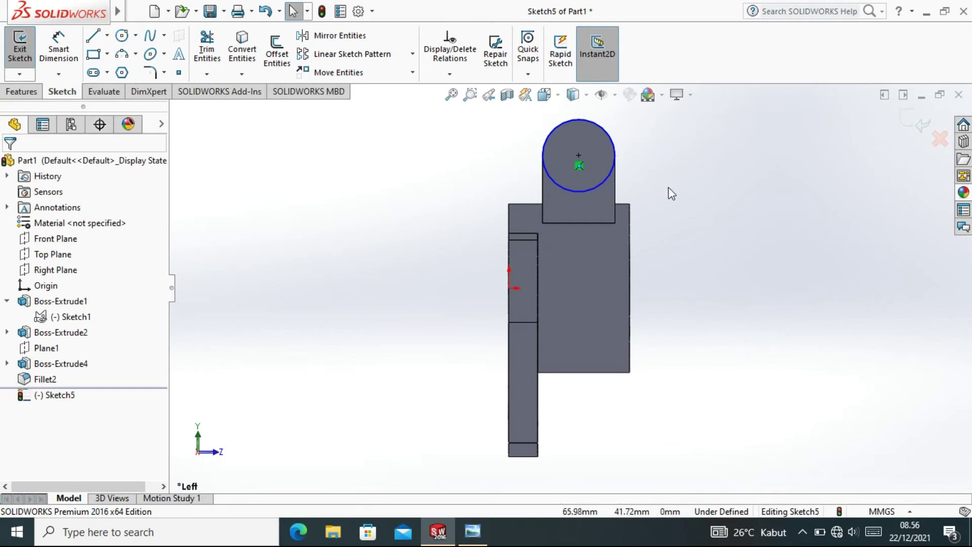
Step: Dimension the circle to Ø30 and return to the isometric view
left_click(59, 46)
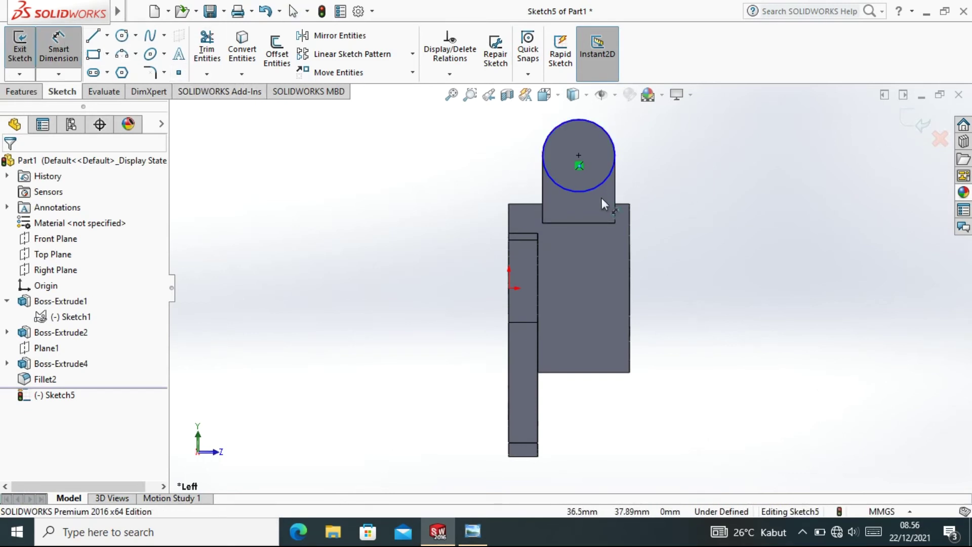
left_click(603, 180)
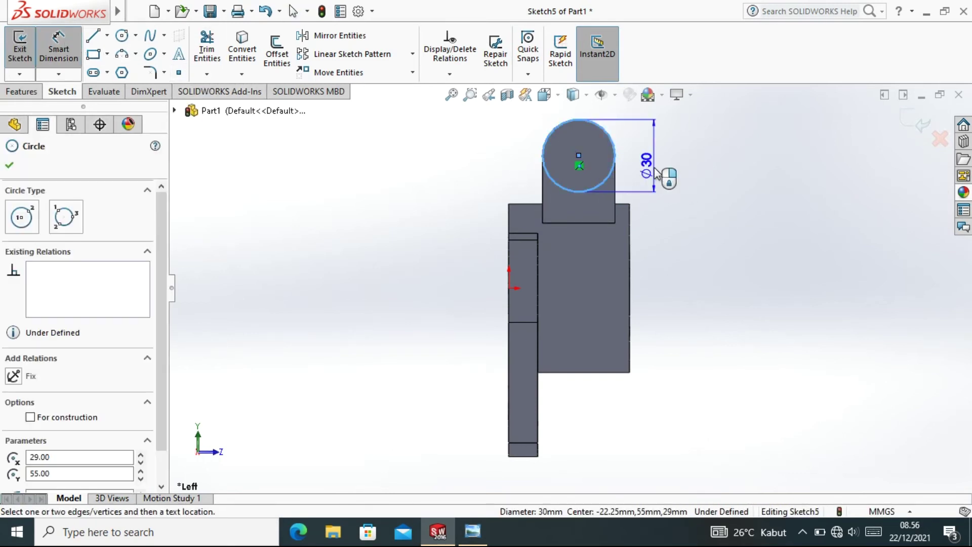
left_click(681, 192)
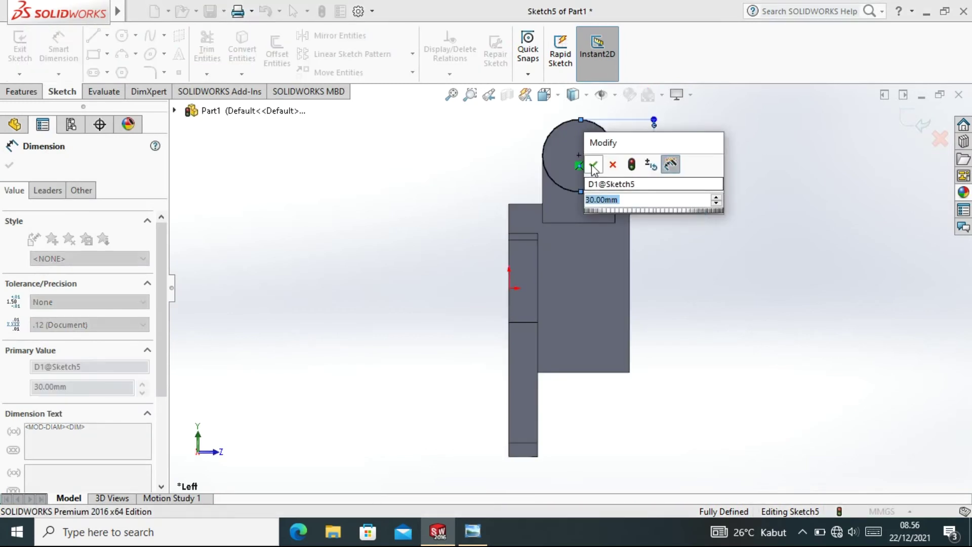
key("Return")
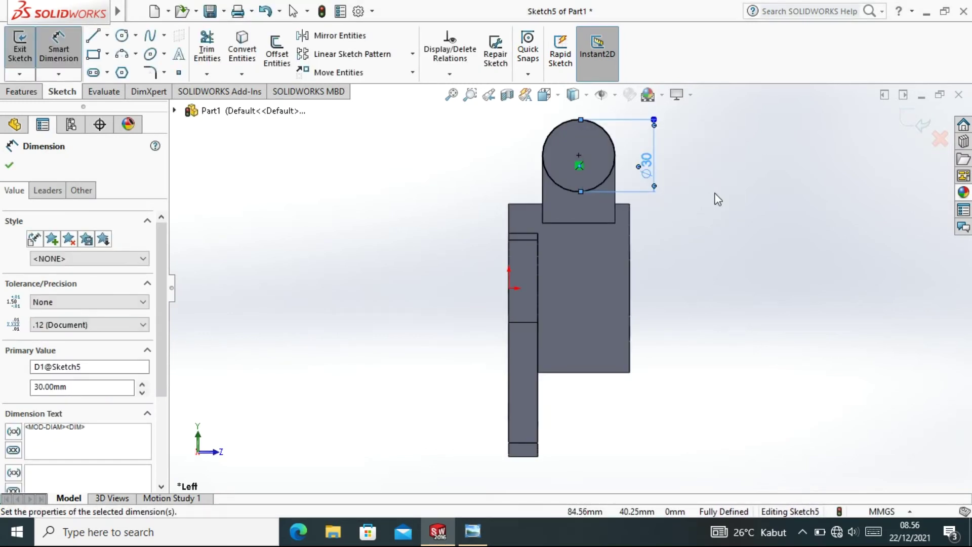
right_click(713, 193)
left_click(742, 236)
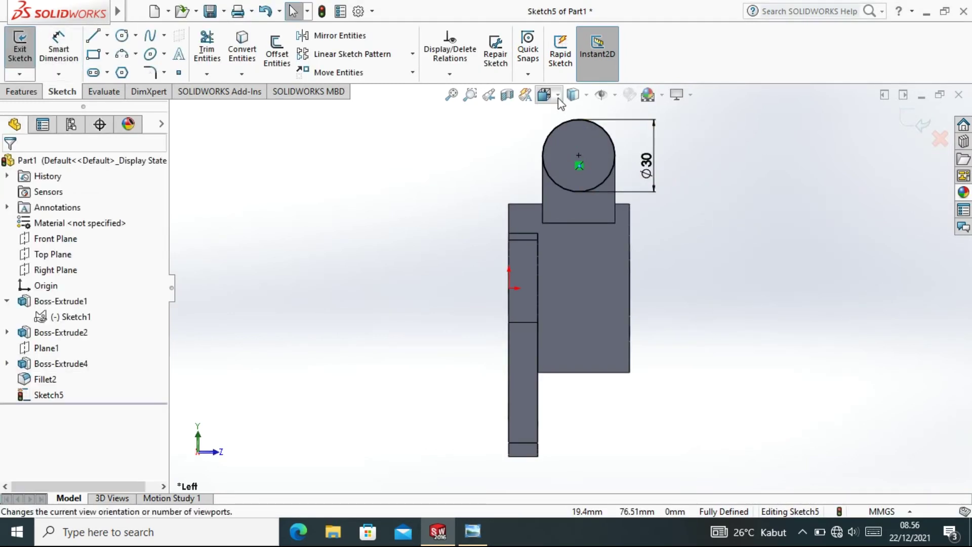
left_click(558, 96)
left_click(626, 133)
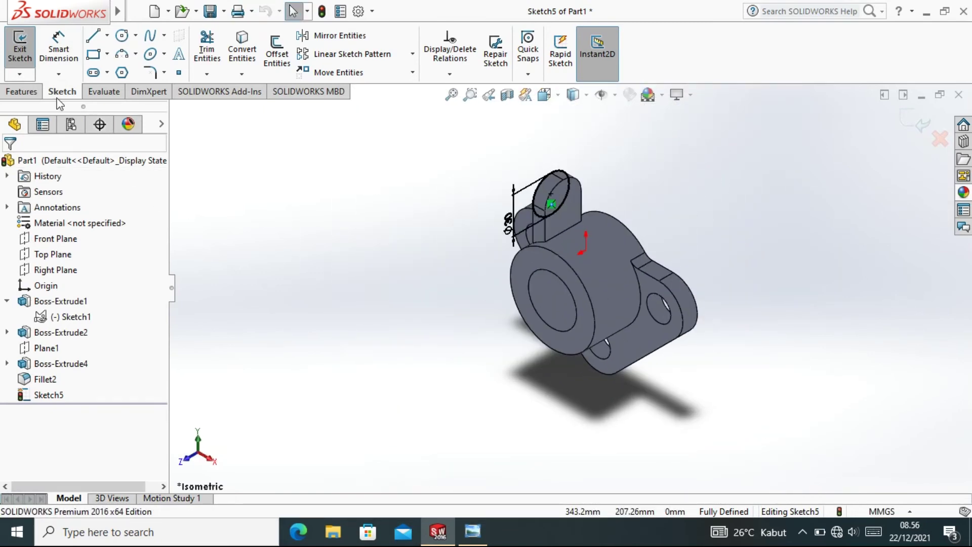
left_click(28, 92)
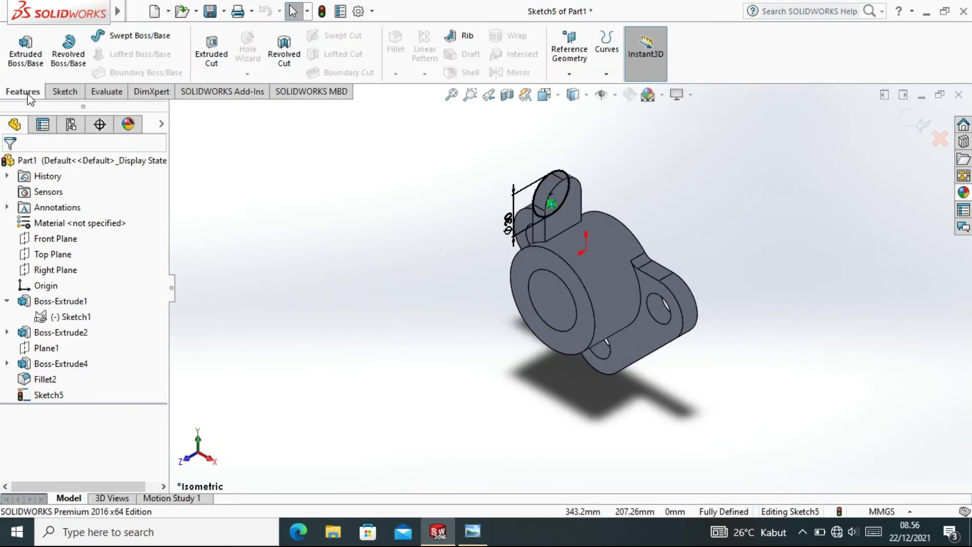
Step: Extrude the 30 mm circle 4 mm off the lug face as Boss-Extrude5
left_click(34, 64)
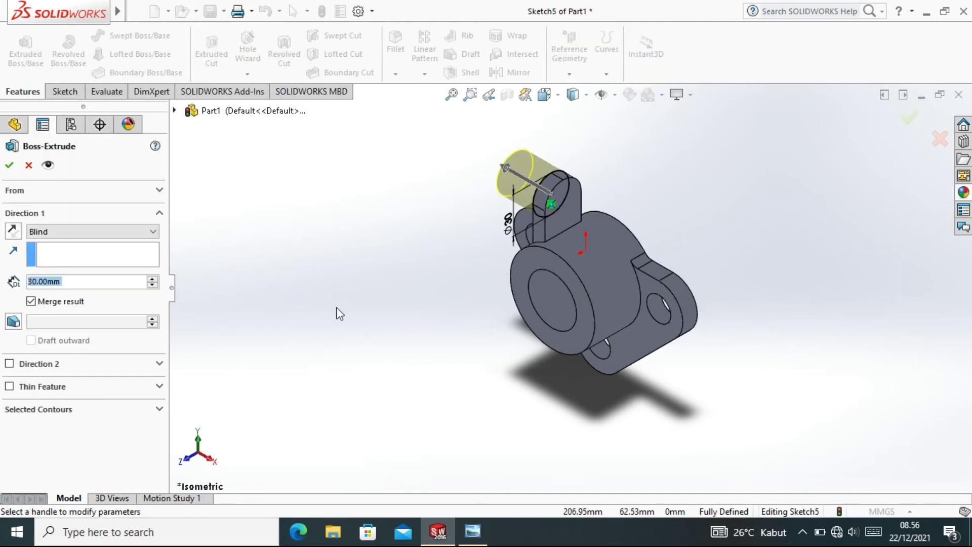
left_click(472, 531)
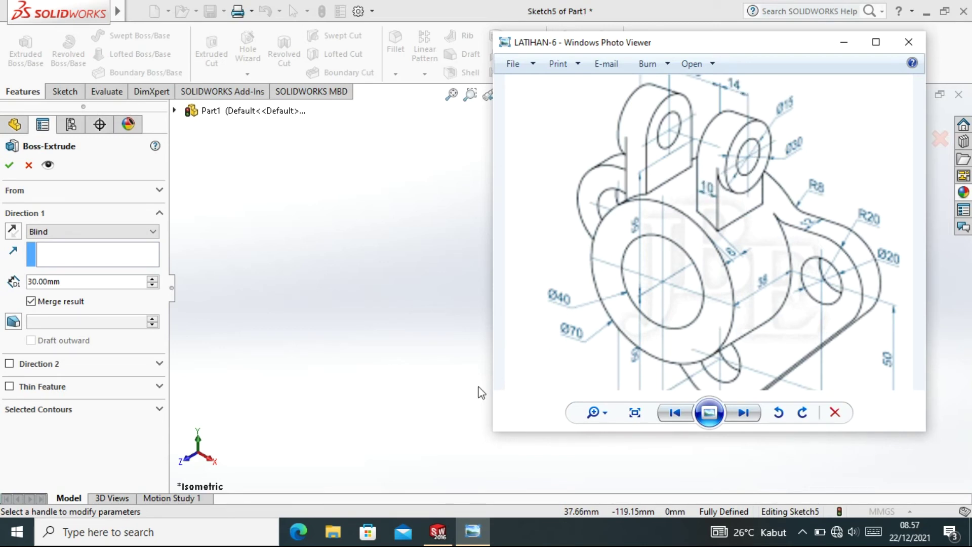
left_click(439, 530)
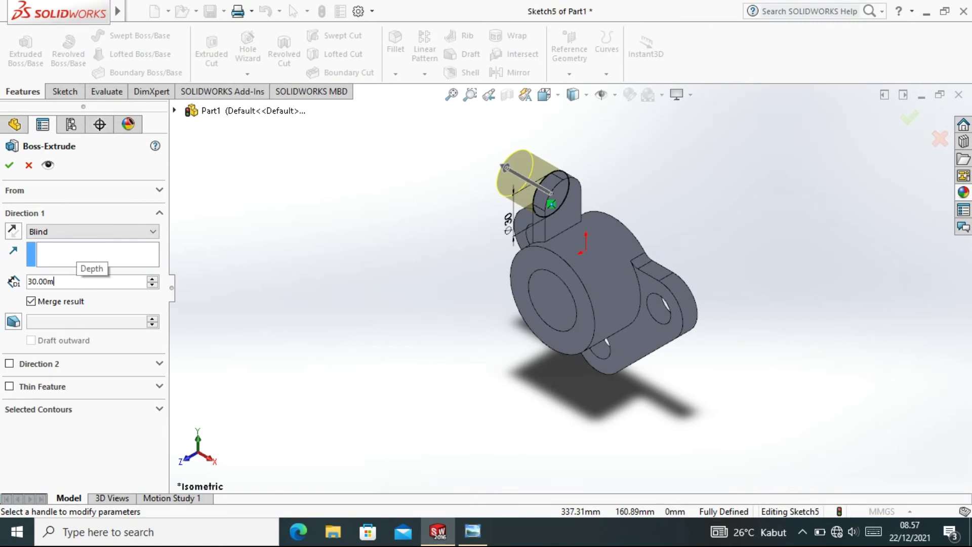
key("BackSpace")
key("BackSpace")
key("BackSpace")
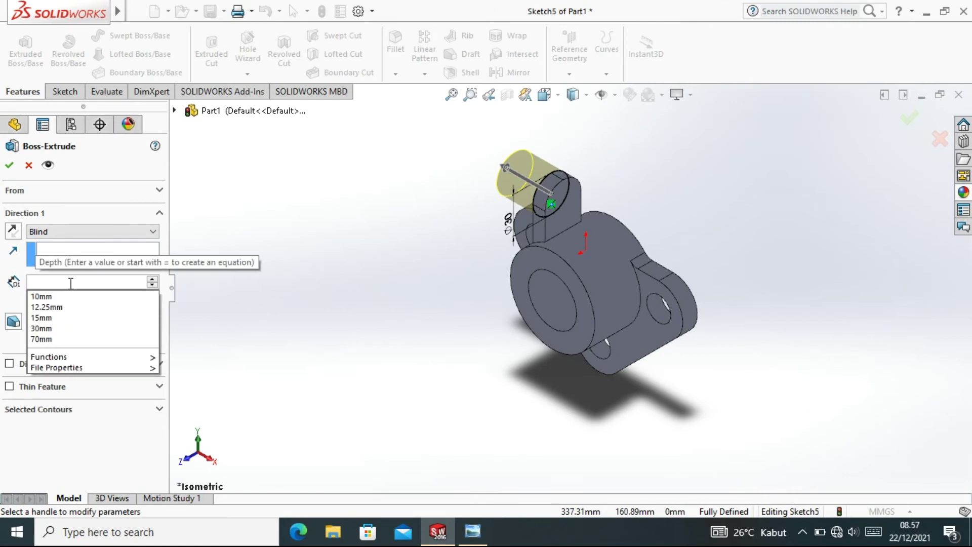
type("4")
key("Return")
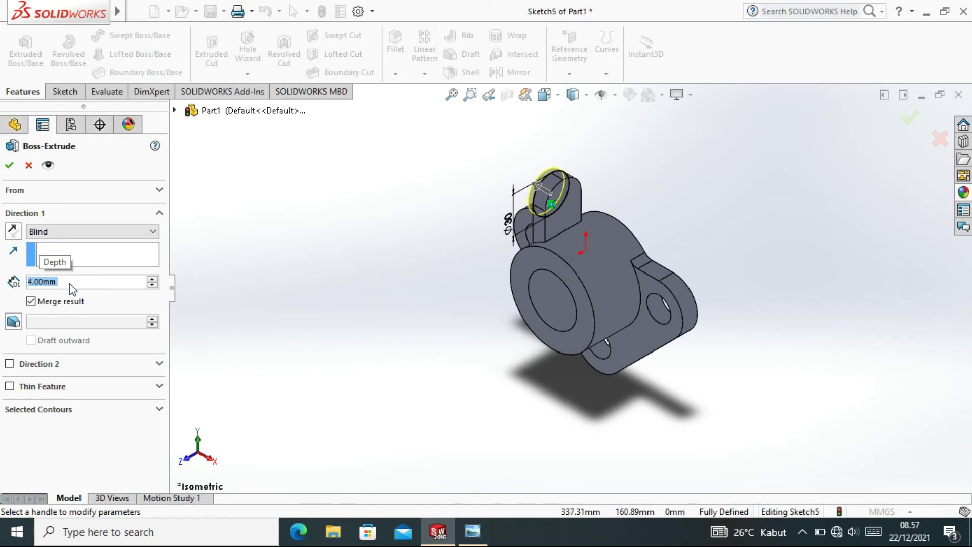
left_click(9, 166)
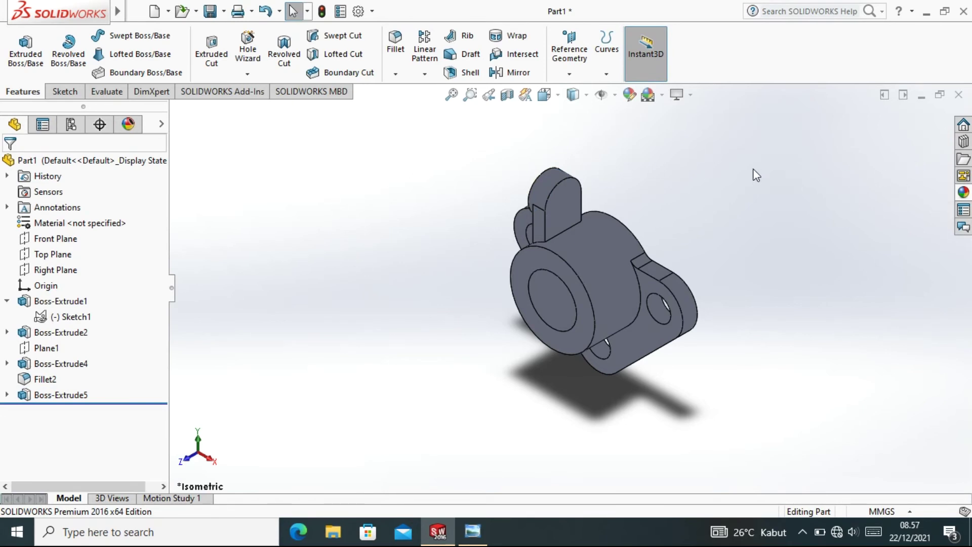
Step: In the left view, sketch a circle centred on the rounded lug face
left_click(544, 95)
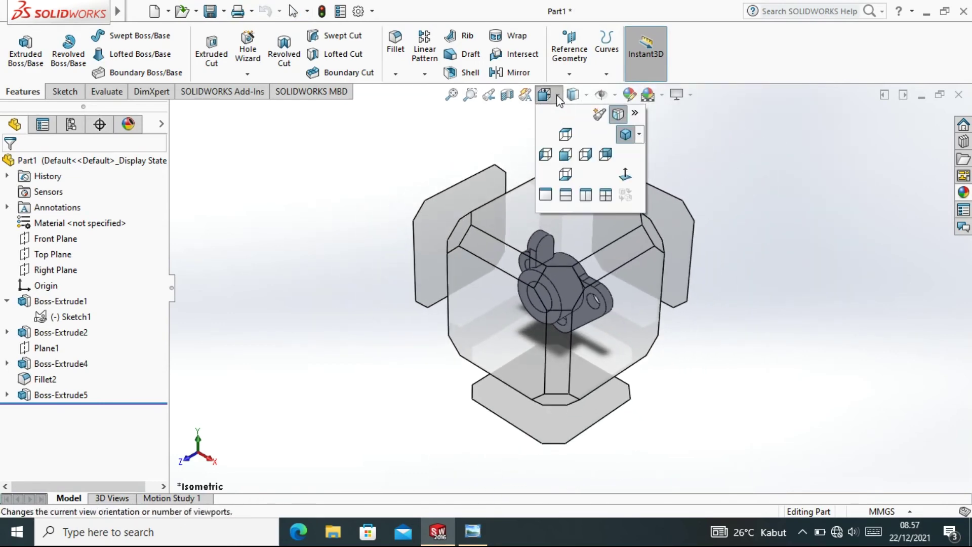
left_click(546, 153)
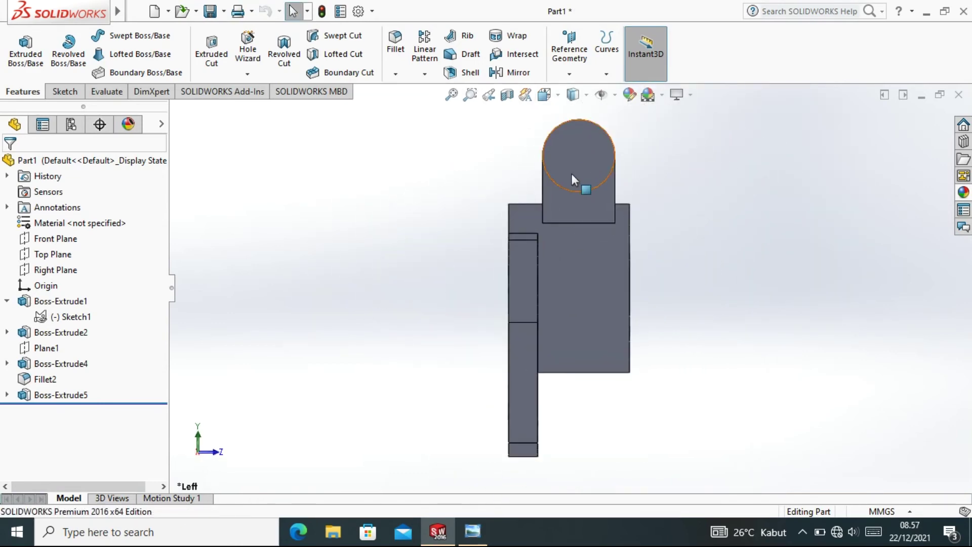
left_click(69, 93)
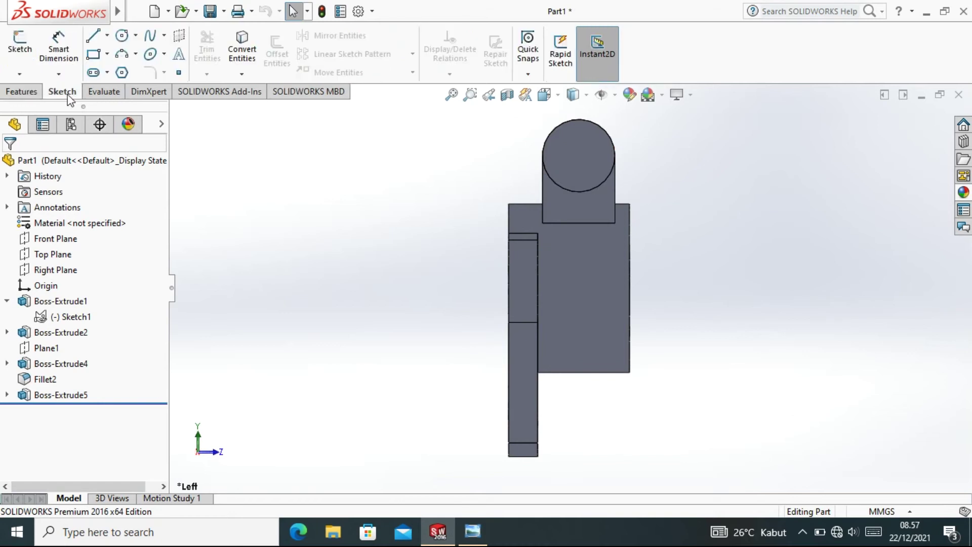
left_click(597, 167)
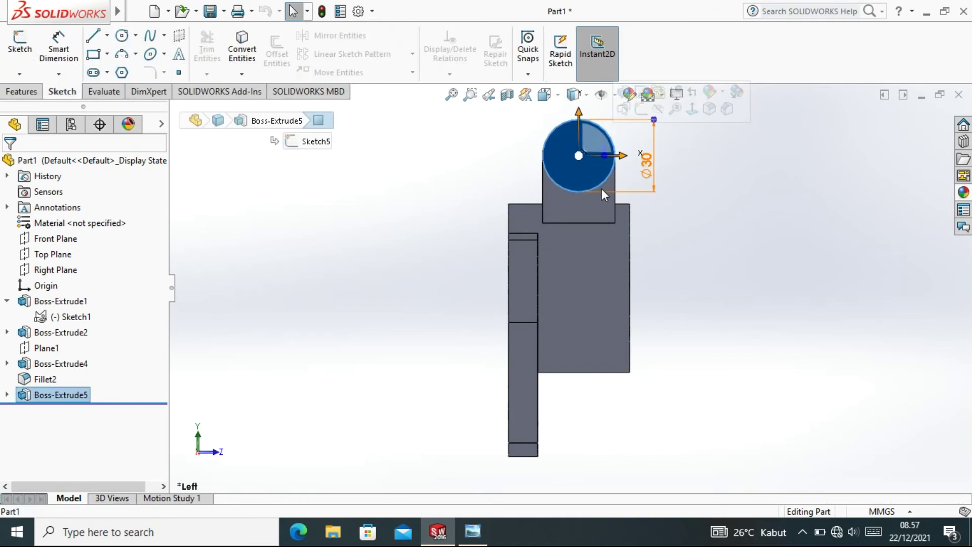
left_click(122, 37)
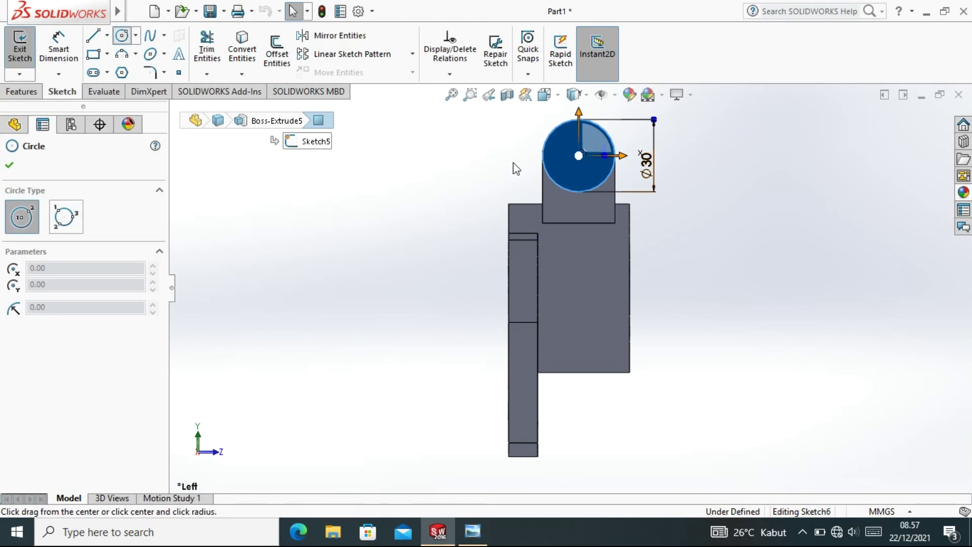
left_click(579, 155)
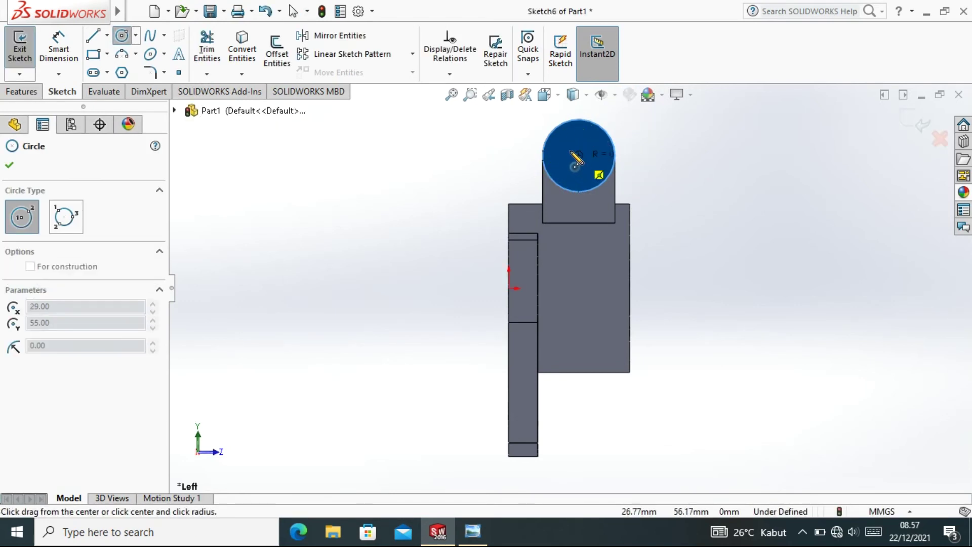
left_click(562, 153)
Step: Add a diameter dimension to the circle and check the hole size on the LATIHAN-6 drawing
right_click(703, 158)
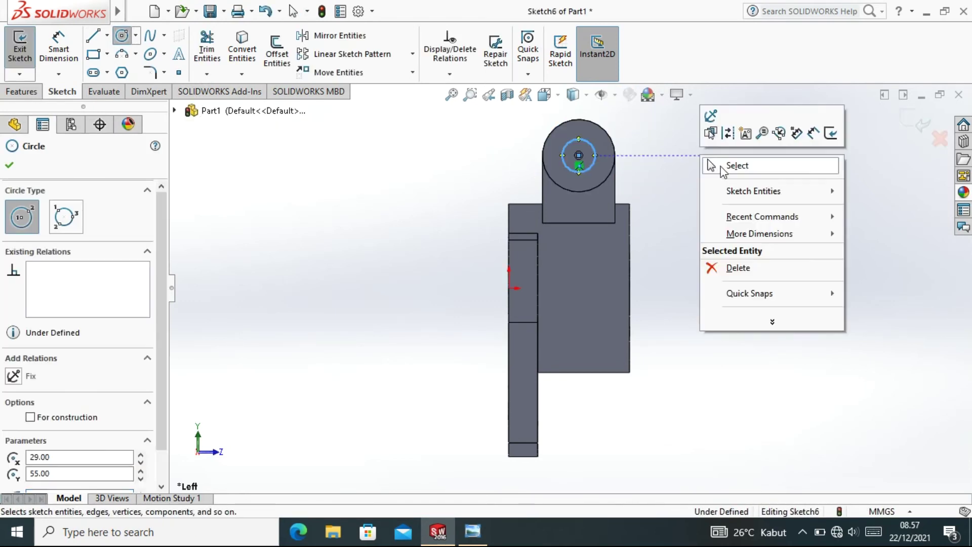
left_click(813, 133)
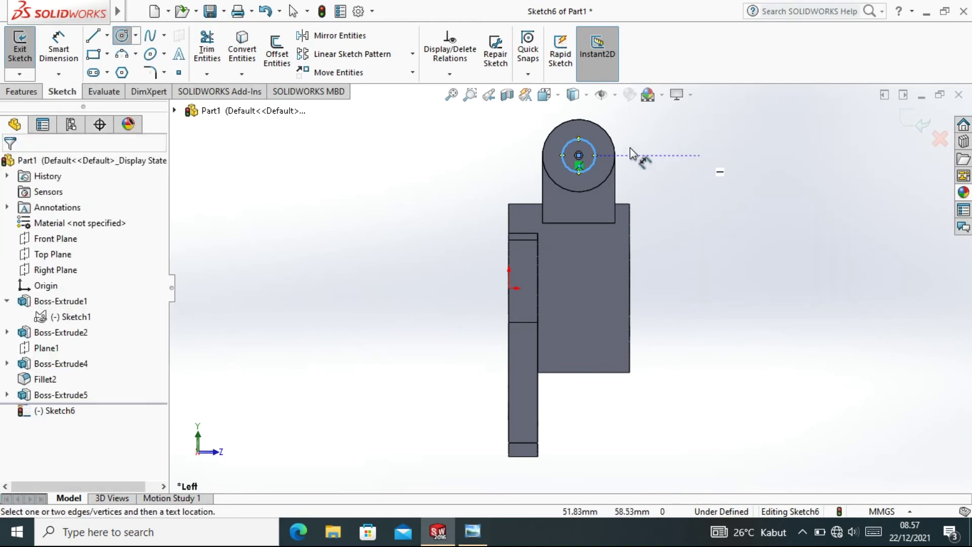
left_click(597, 151)
left_click(653, 158)
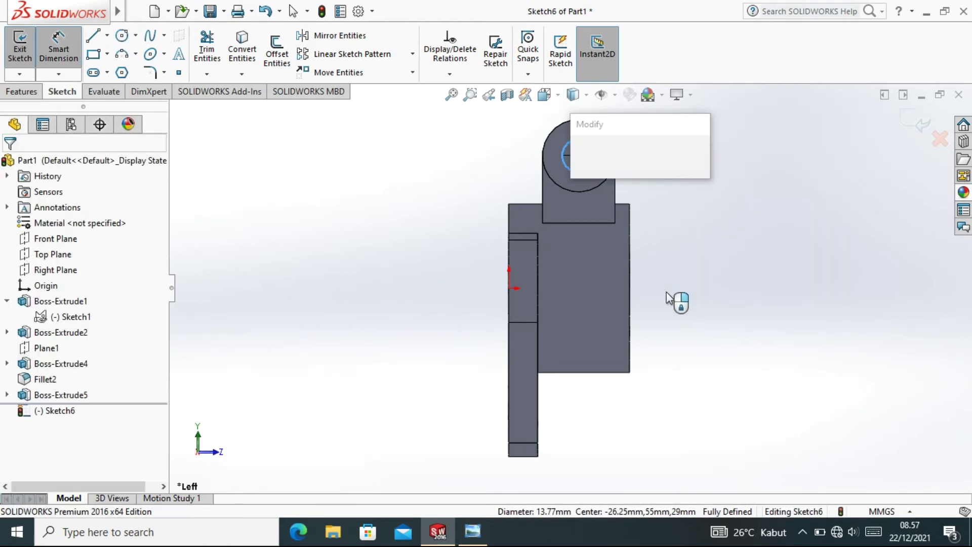
left_click(473, 530)
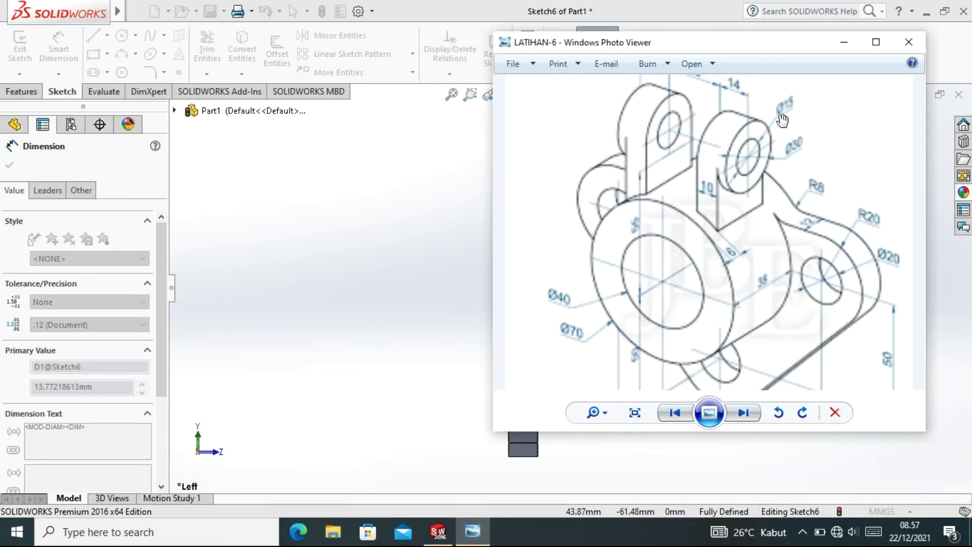
scroll(807, 100, "up", 2)
scroll(802, 106, "down", 2)
scroll(793, 152, "down", 1)
scroll(770, 100, "up", 1)
scroll(790, 106, "up", 1)
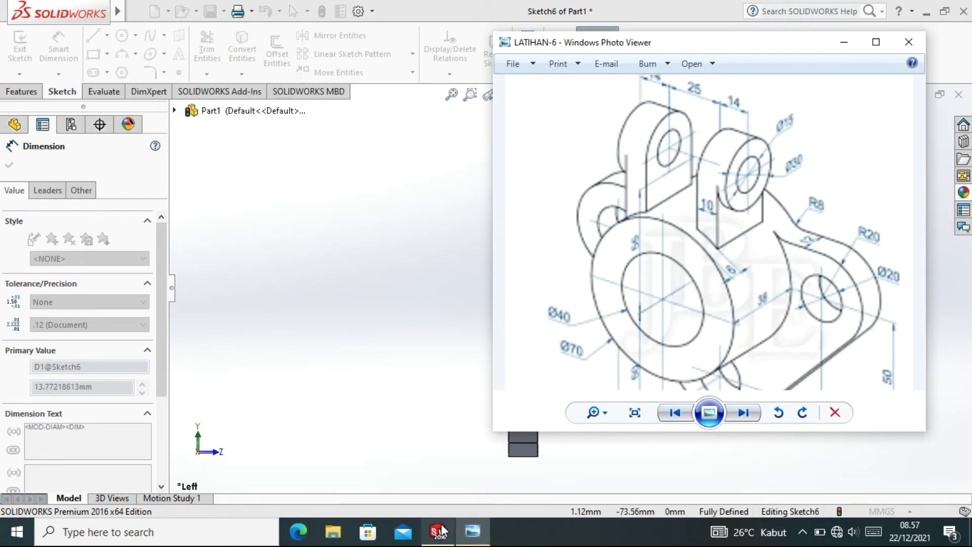
Step: Set the circle to Ø15, exit dimensioning and return to the isometric view
left_click(438, 530)
type("14")
key("Escape")
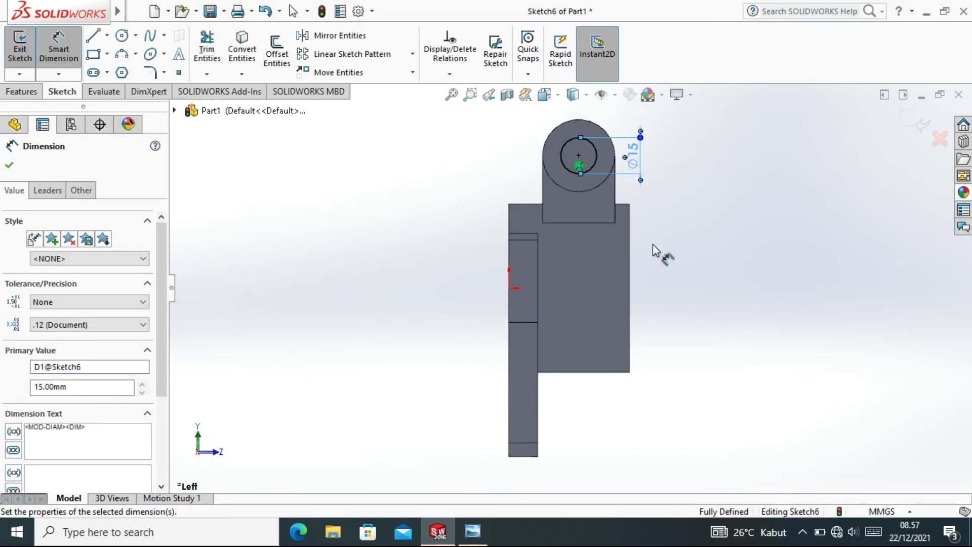
right_click(681, 203)
left_click(713, 246)
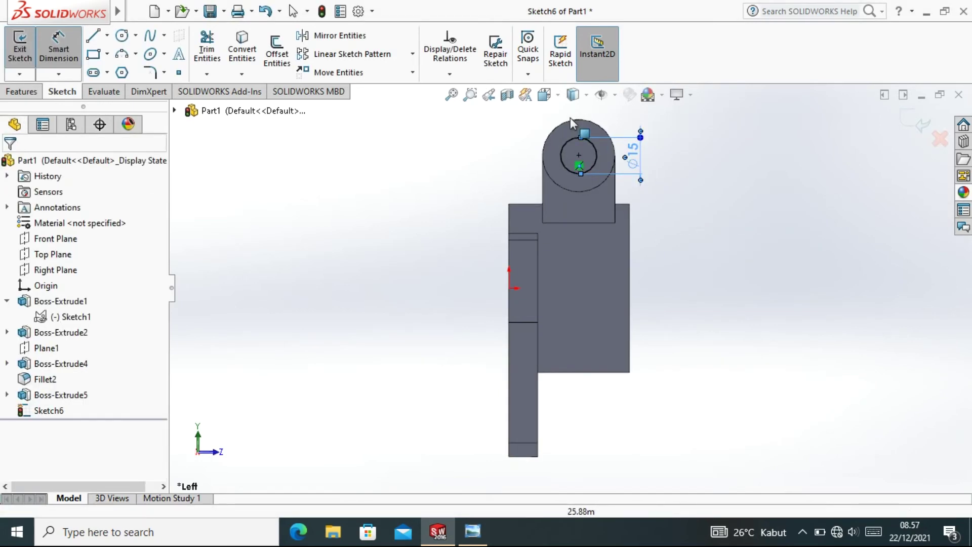
left_click(558, 97)
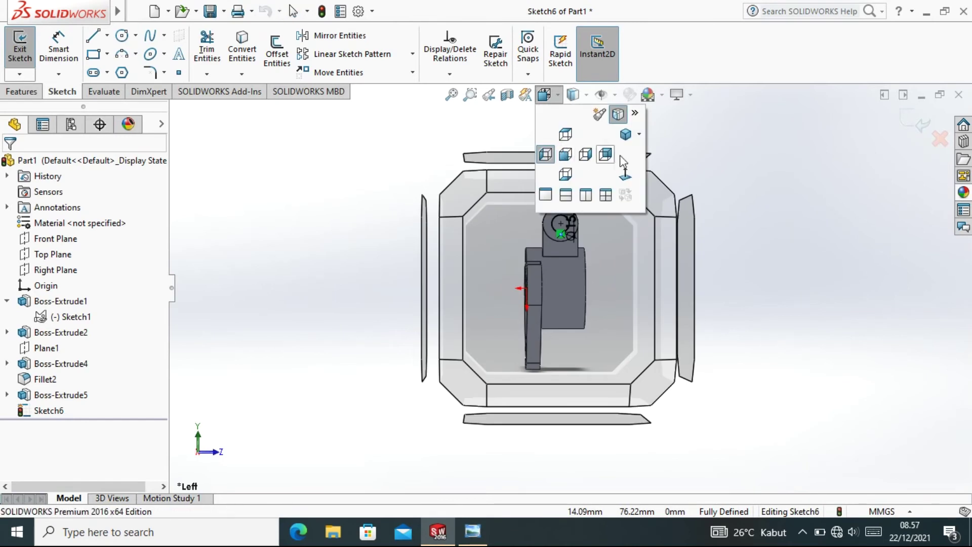
left_click(639, 155)
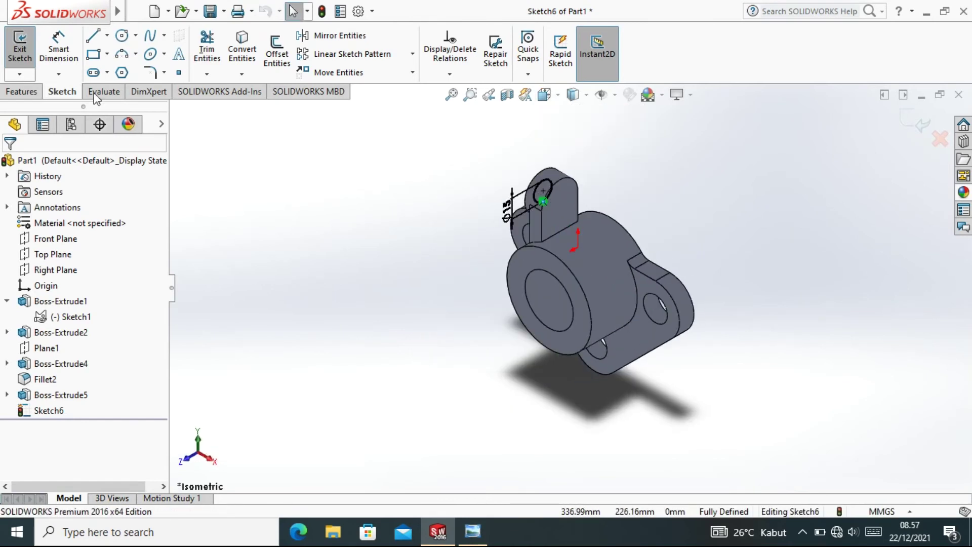
left_click(21, 91)
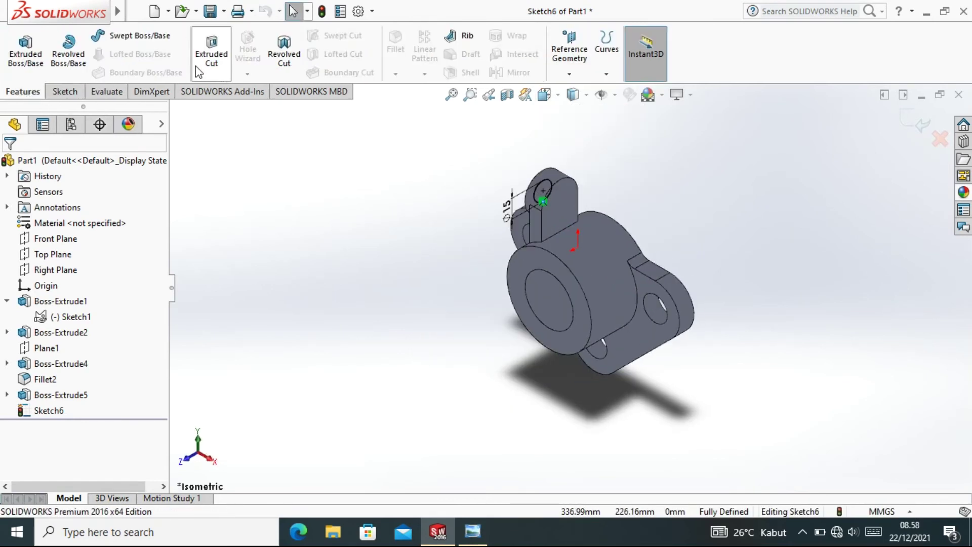
Step: Cut-extrude the 15 mm circle 14 mm deep to form the lug hole
left_click(211, 55)
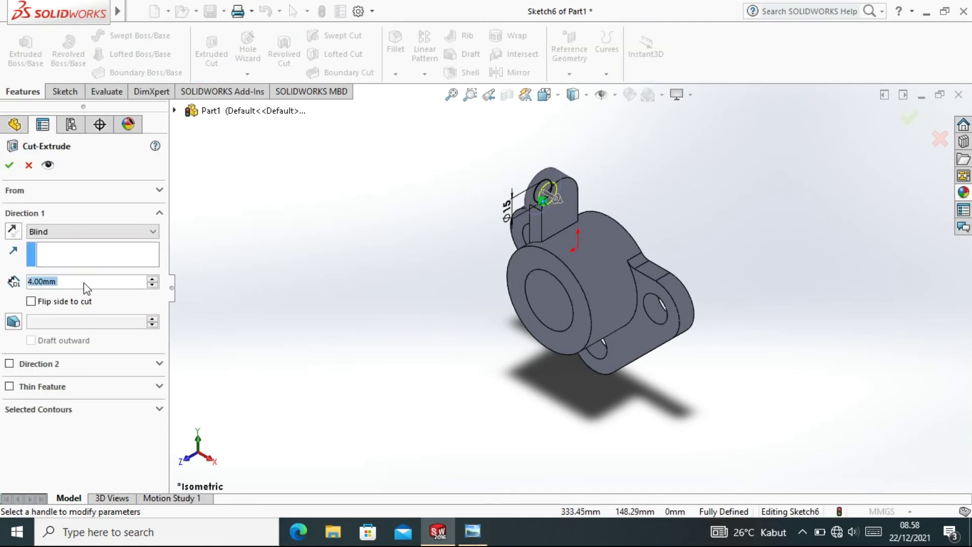
type("14")
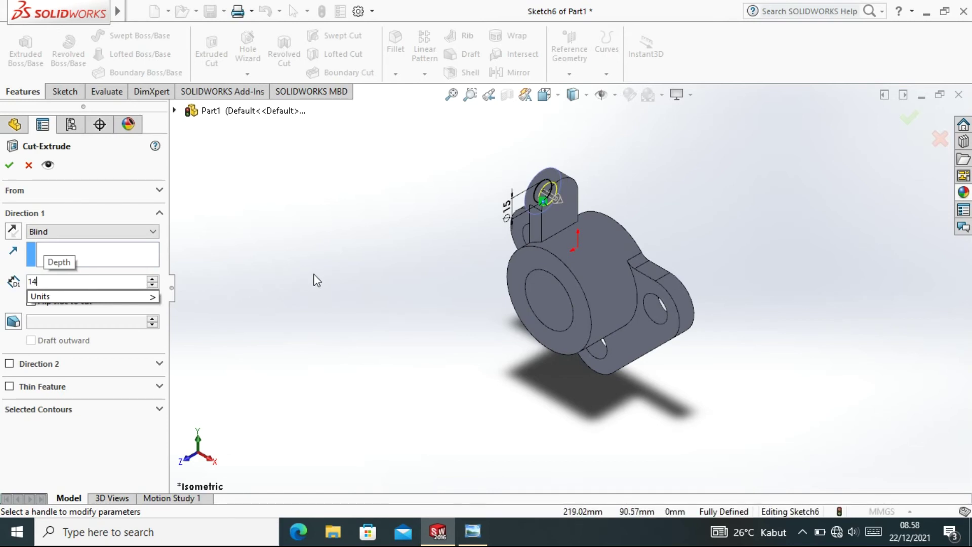
key("Return")
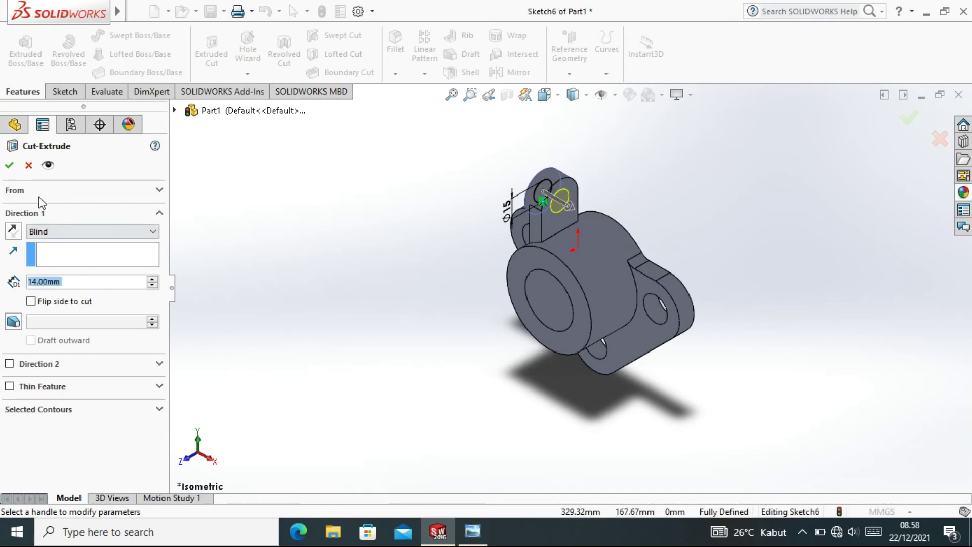
left_click(9, 165)
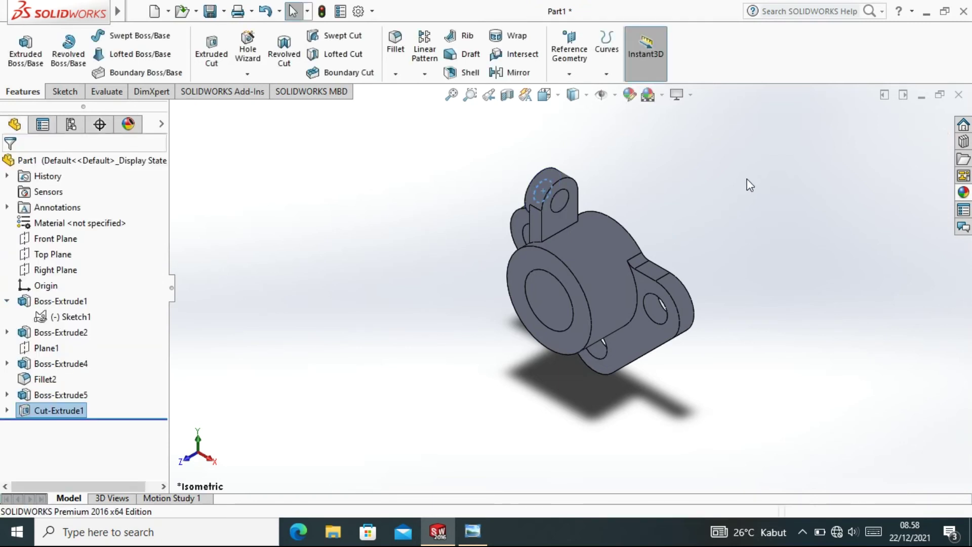
left_click(718, 189)
right_click(765, 225)
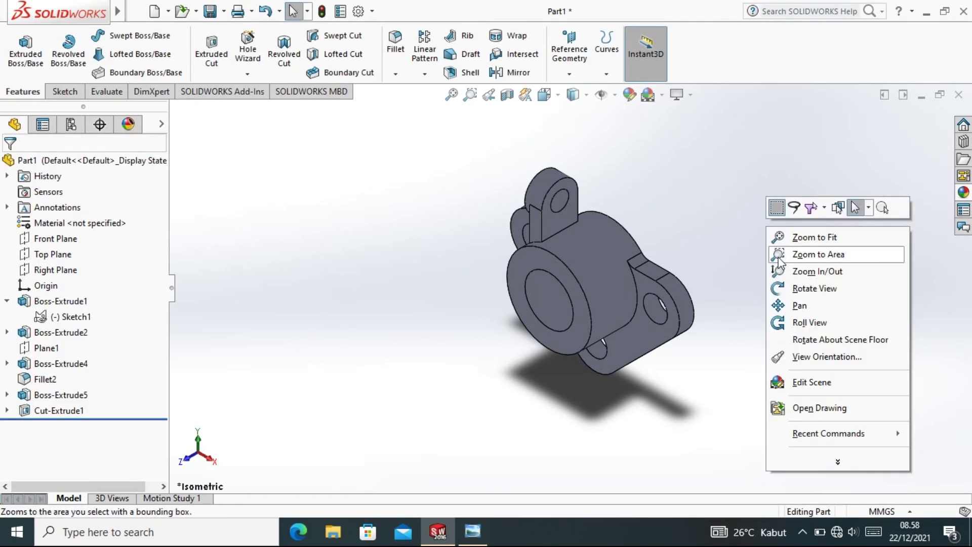
left_click(803, 288)
mouse_move(663, 262)
left_mouse_down()
mouse_move(499, 241)
mouse_move(689, 188)
mouse_move(714, 143)
mouse_move(791, 150)
mouse_move(596, 217)
left_mouse_up()
right_click(628, 193)
left_click(653, 206)
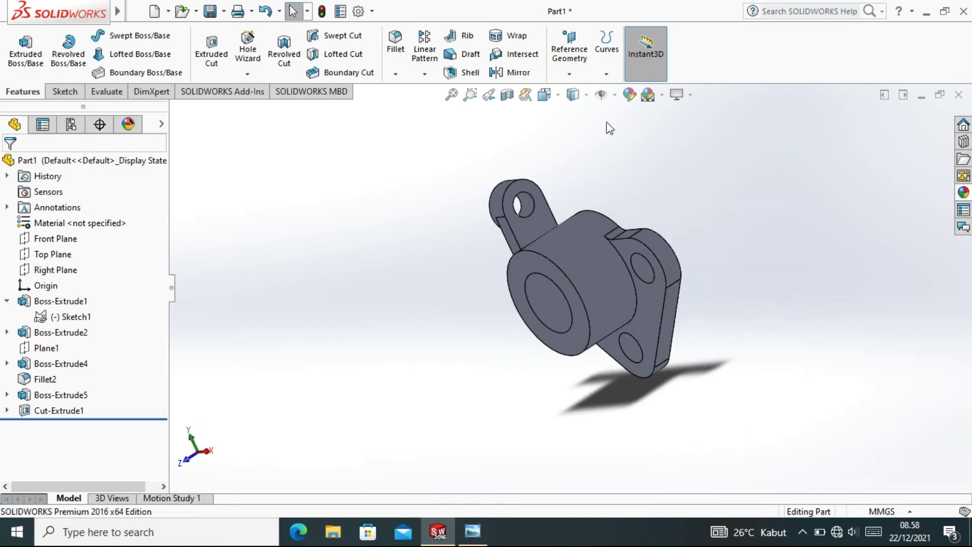
left_click(546, 95)
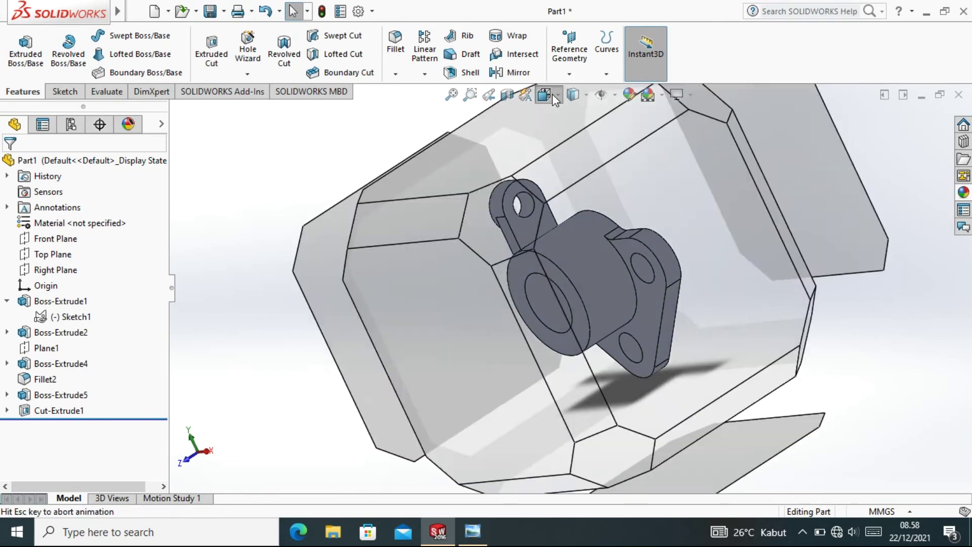
left_click(625, 135)
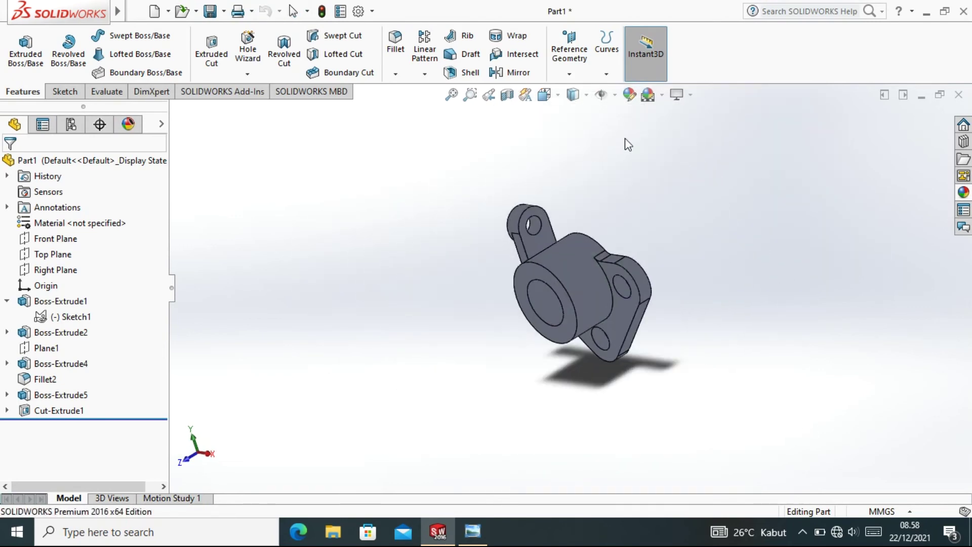
right_click(751, 239)
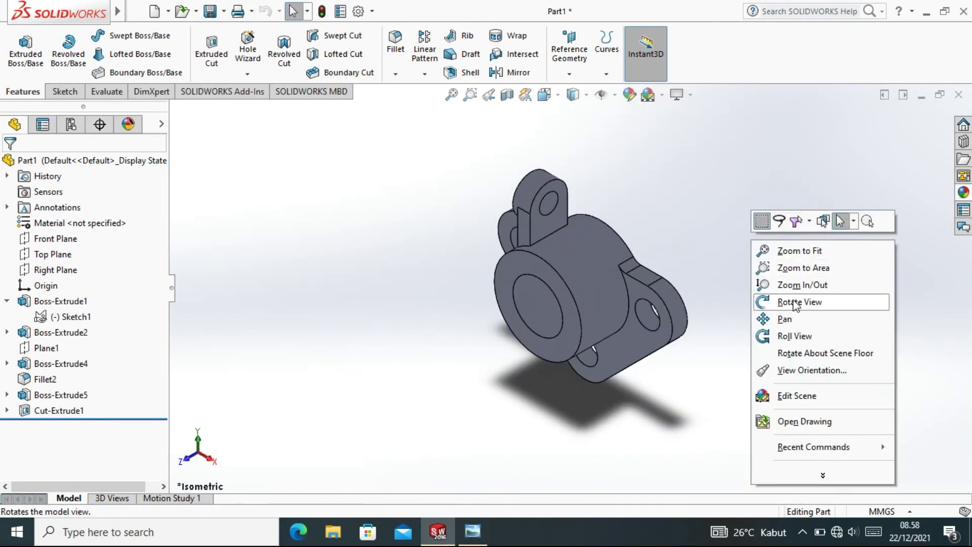
left_click(760, 320)
left_click_drag(708, 288, 577, 263)
right_click(554, 254)
left_click(587, 263)
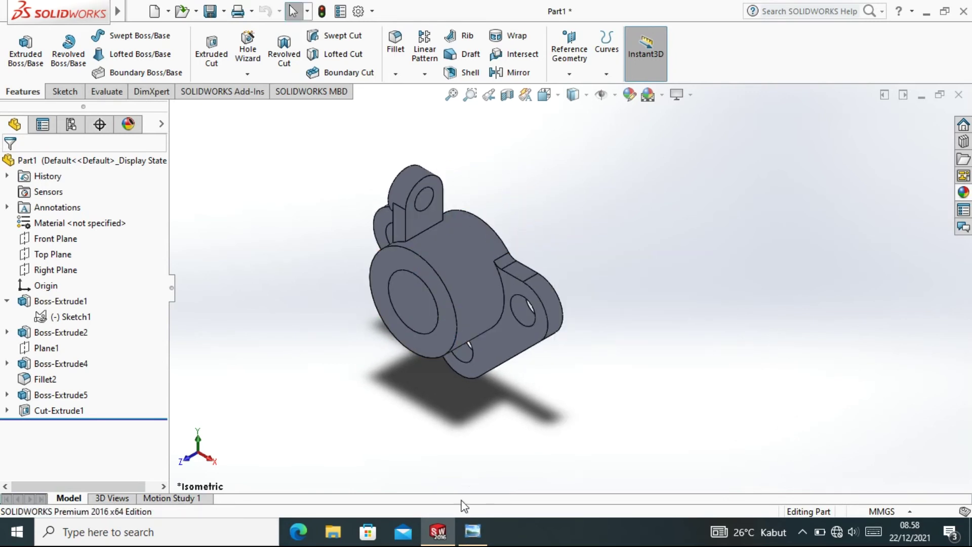
left_click(472, 532)
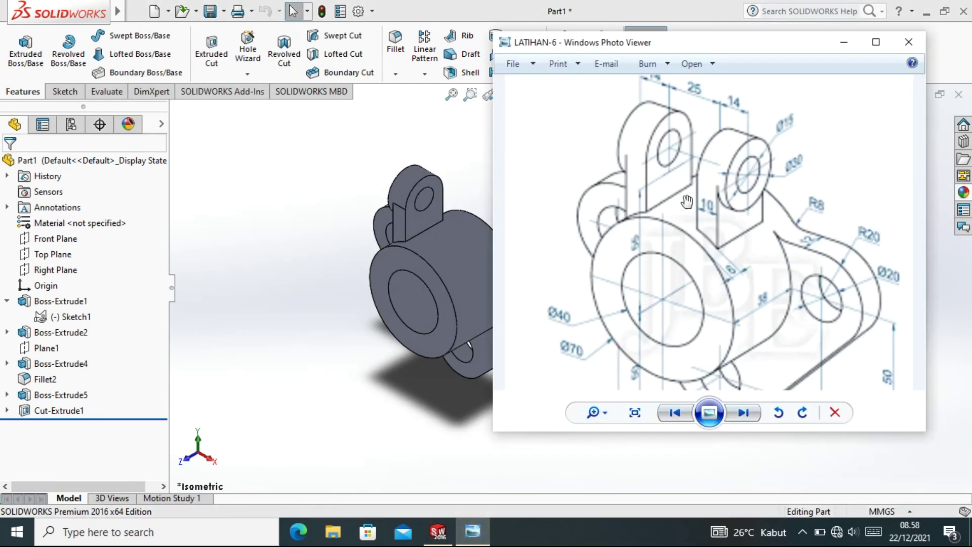
left_click(311, 165)
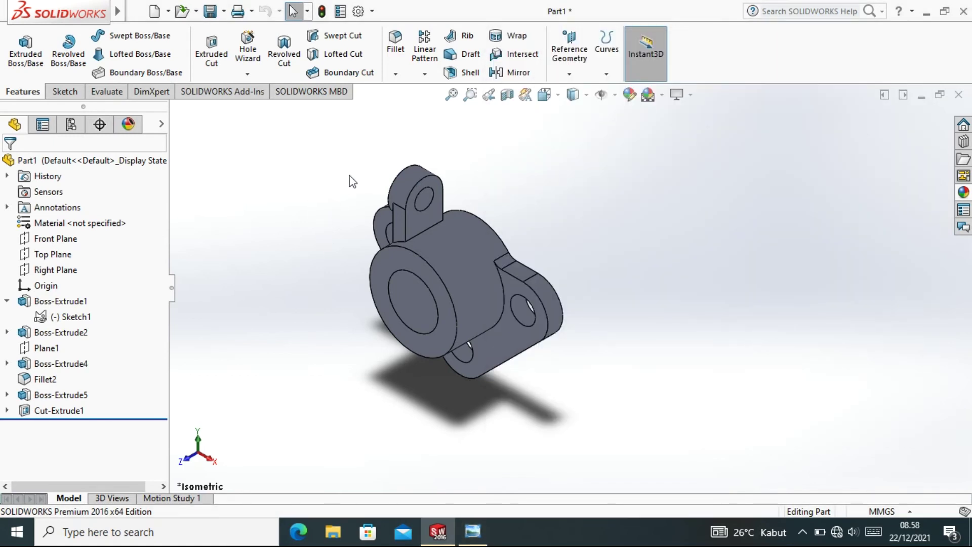
Step: Start a Mirror feature, then cancel it so the plane can be preselected
left_click(513, 74)
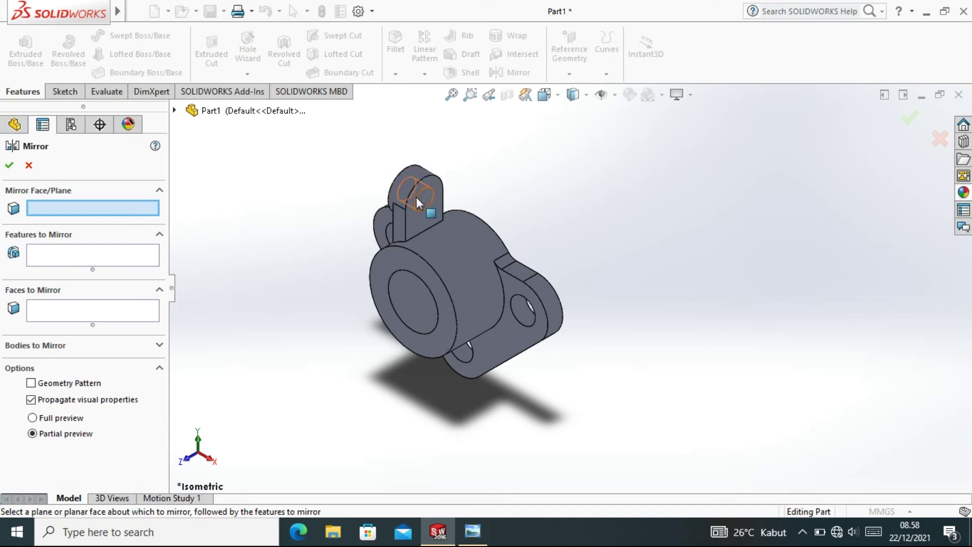
left_click(160, 189)
left_click(159, 190)
left_click(29, 165)
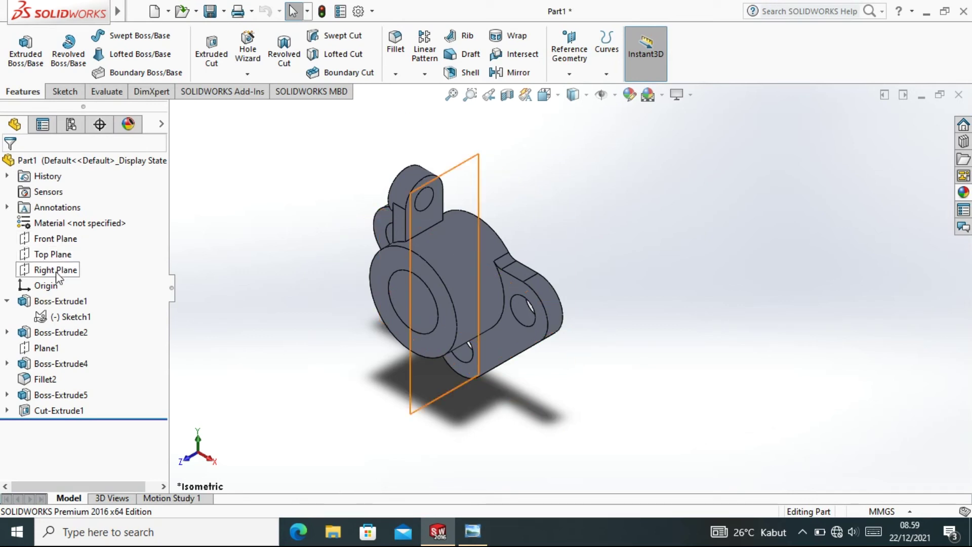
Step: Mirror Fillet2, Boss-Extrude4 and Cut-Extrude1 across the Right Plane
left_click(55, 270)
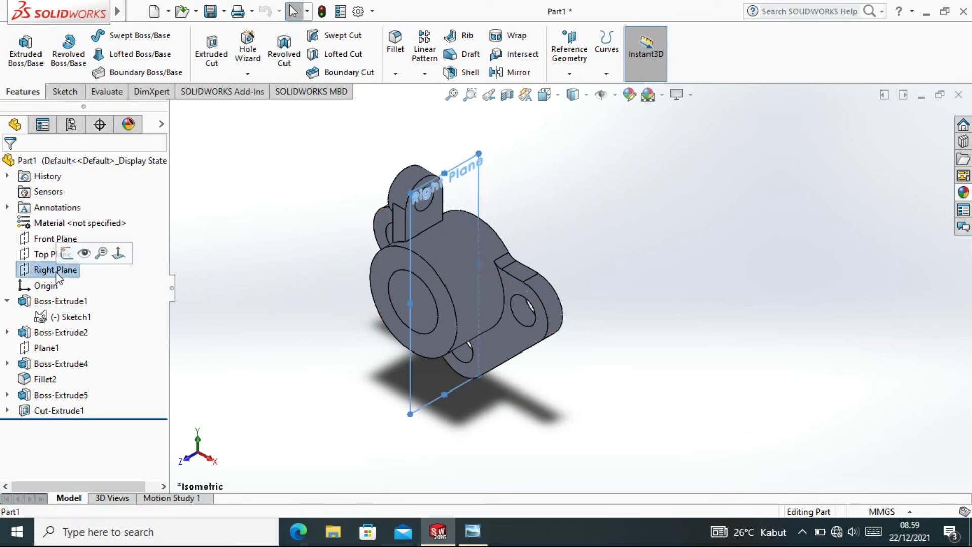
left_click(512, 73)
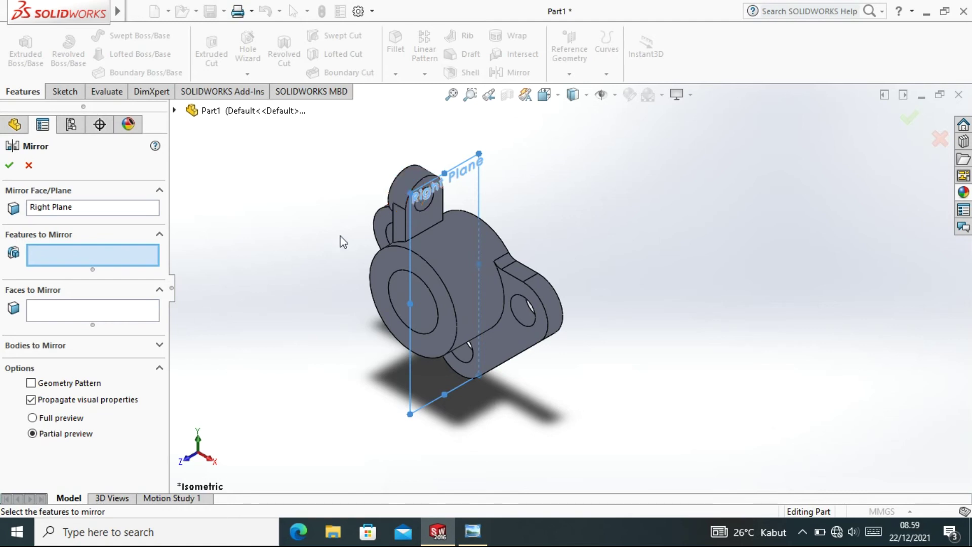
left_click(400, 197)
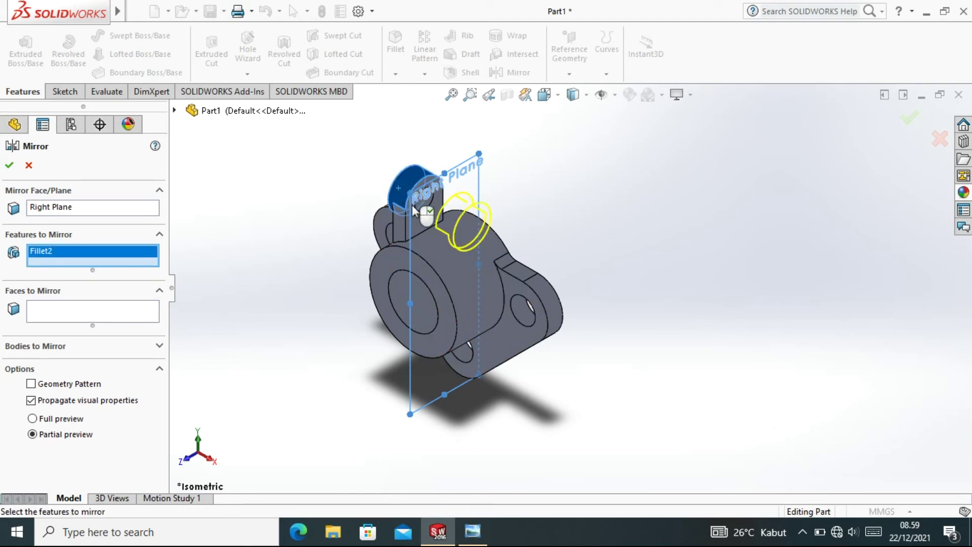
left_click(416, 227)
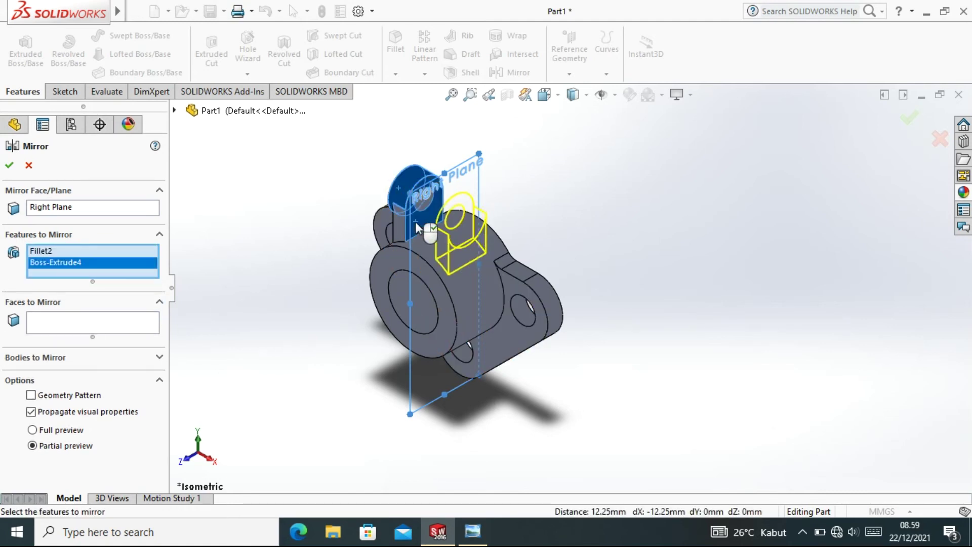
left_click(423, 200)
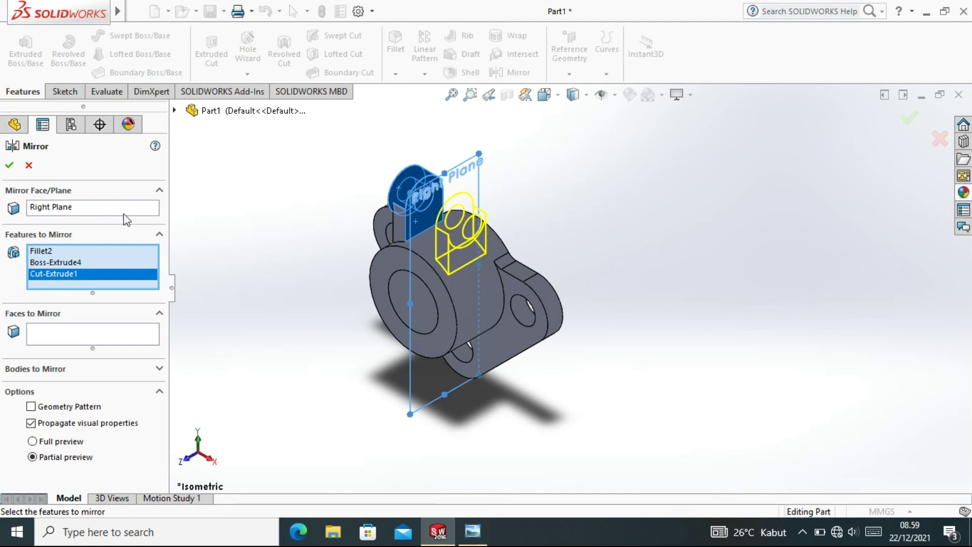
left_click(10, 165)
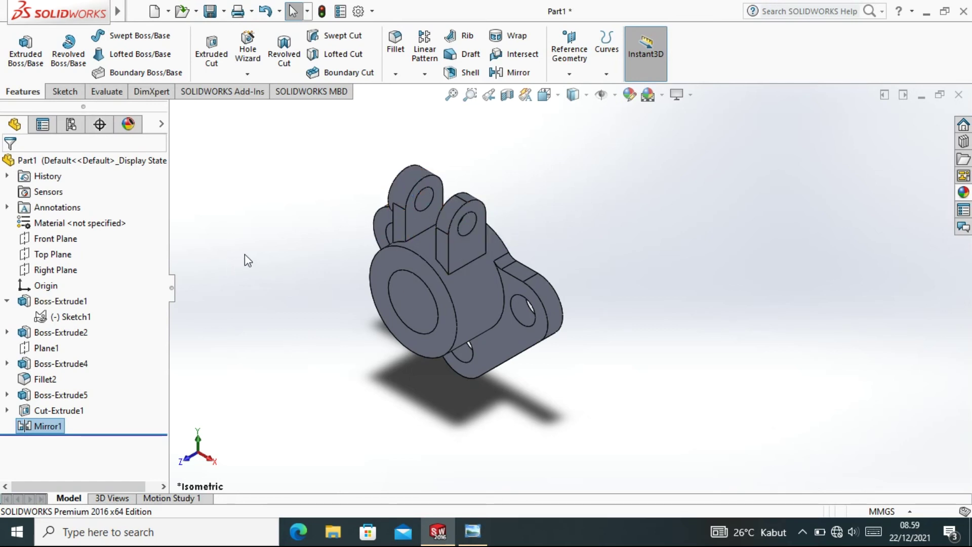
left_click(510, 72)
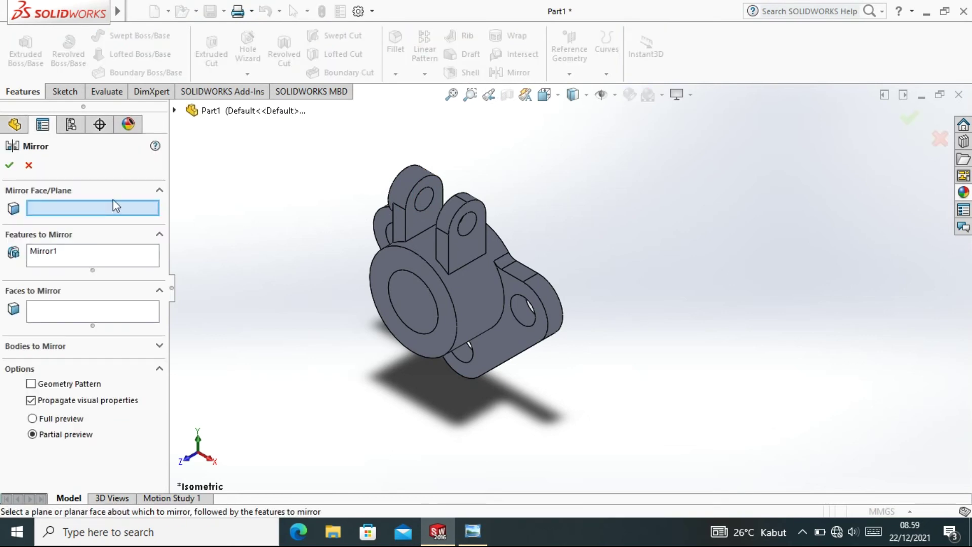
left_click(29, 165)
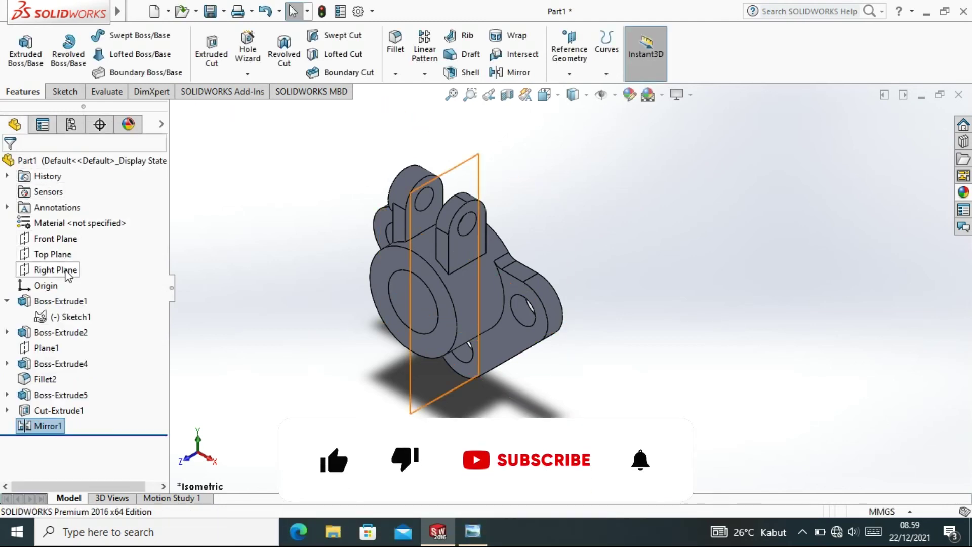
left_click(66, 271)
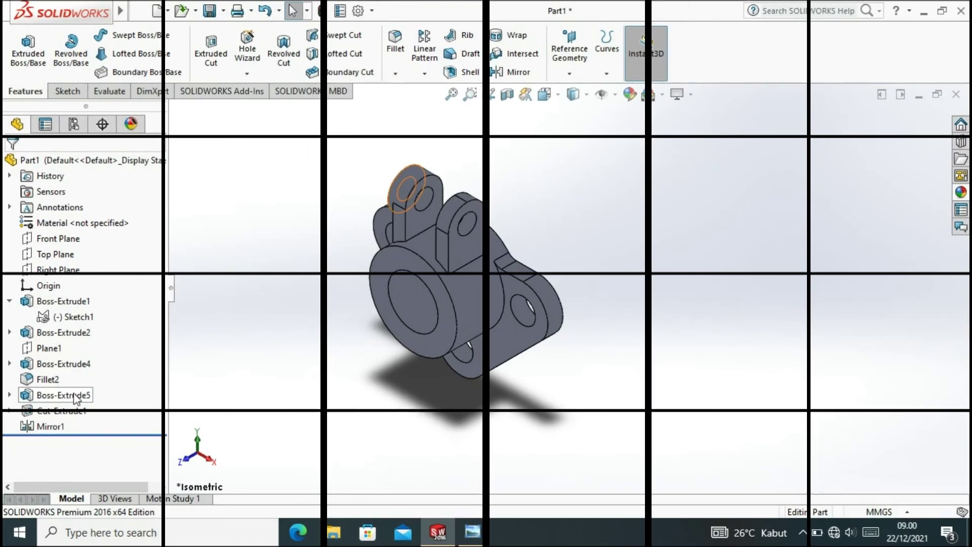
left_click(74, 397)
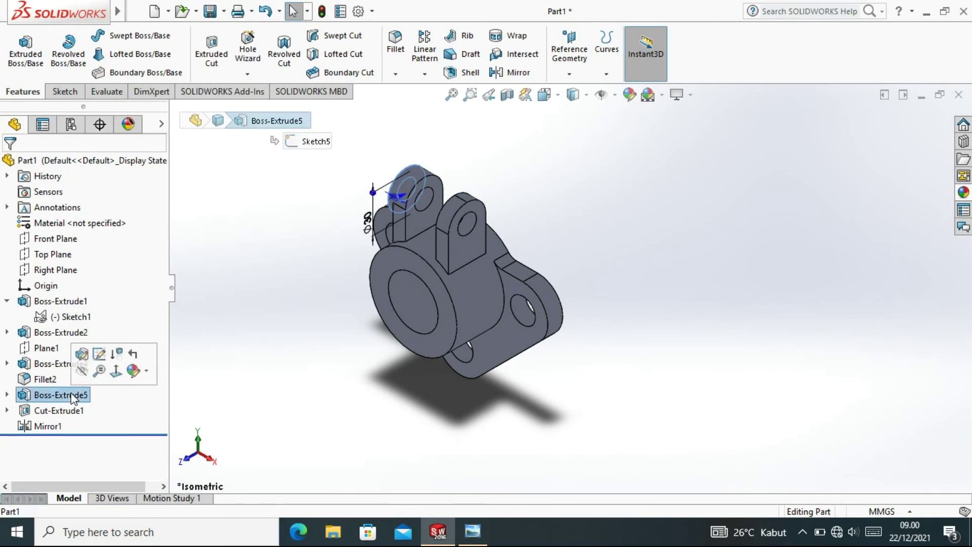
left_click(519, 73)
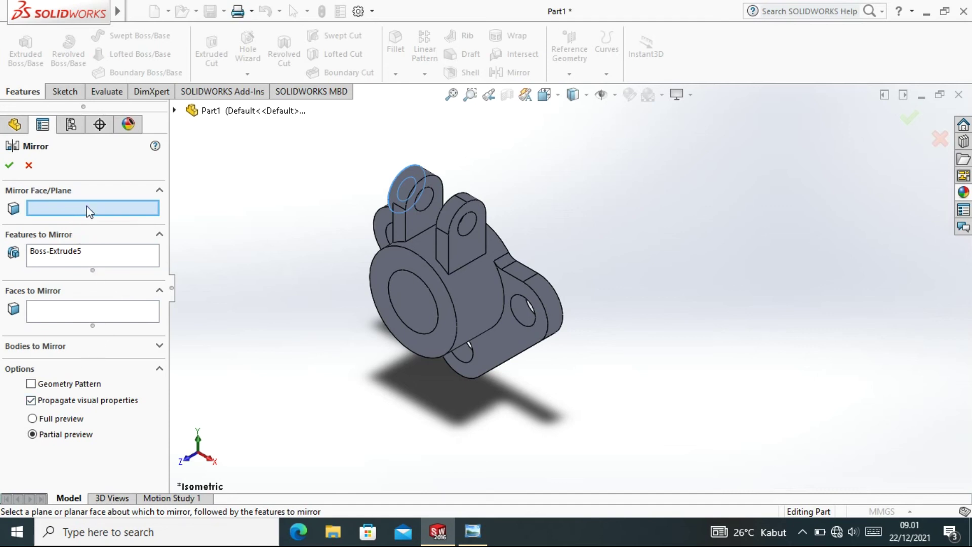
left_click(159, 191)
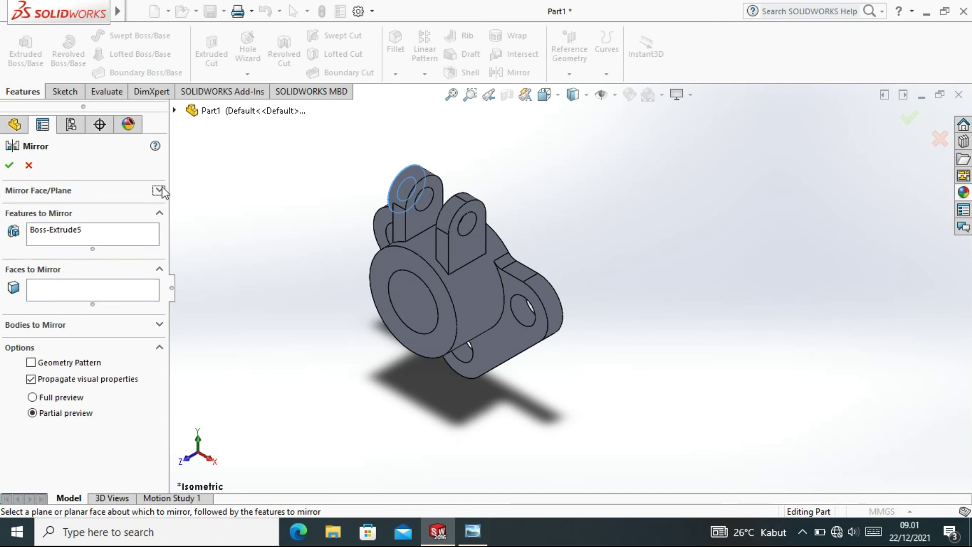
left_click(159, 190)
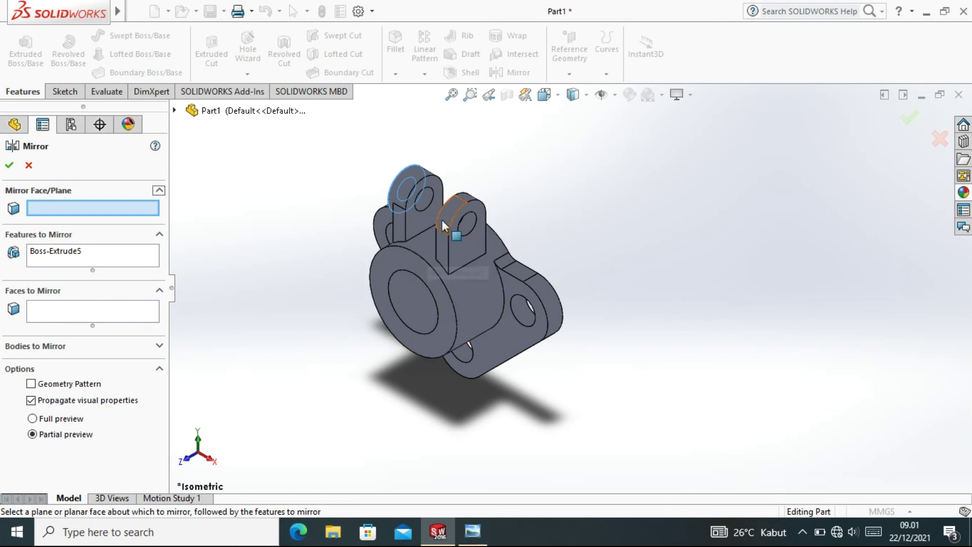
right_click(484, 170)
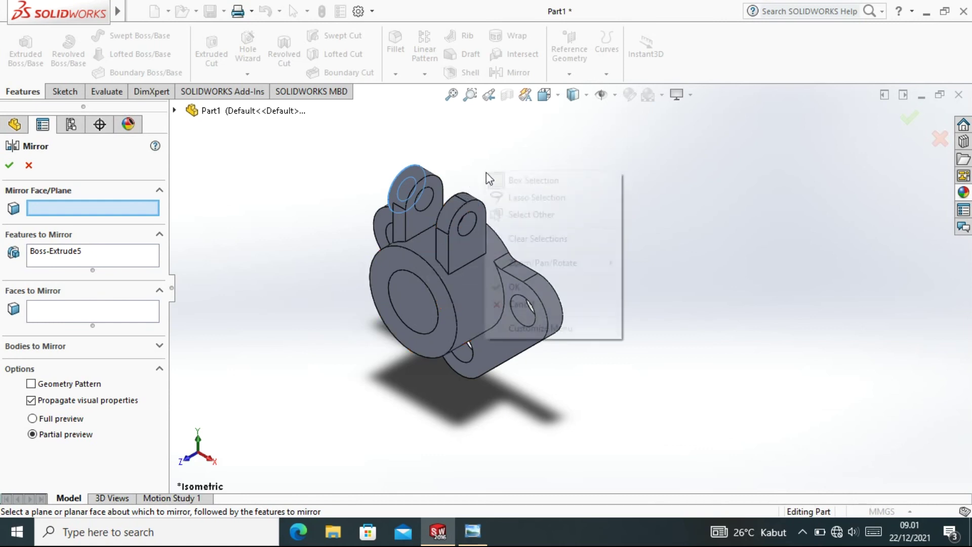
left_click(513, 287)
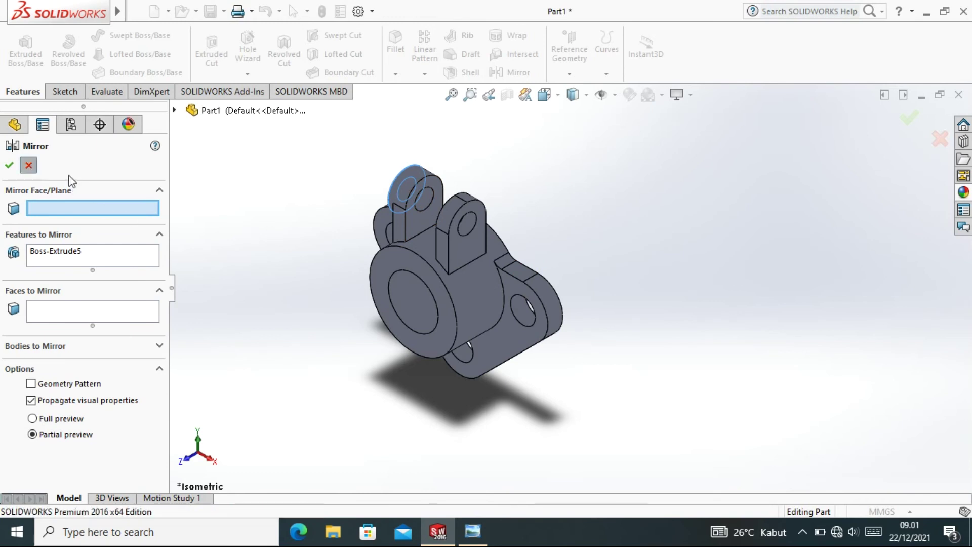
left_click(29, 165)
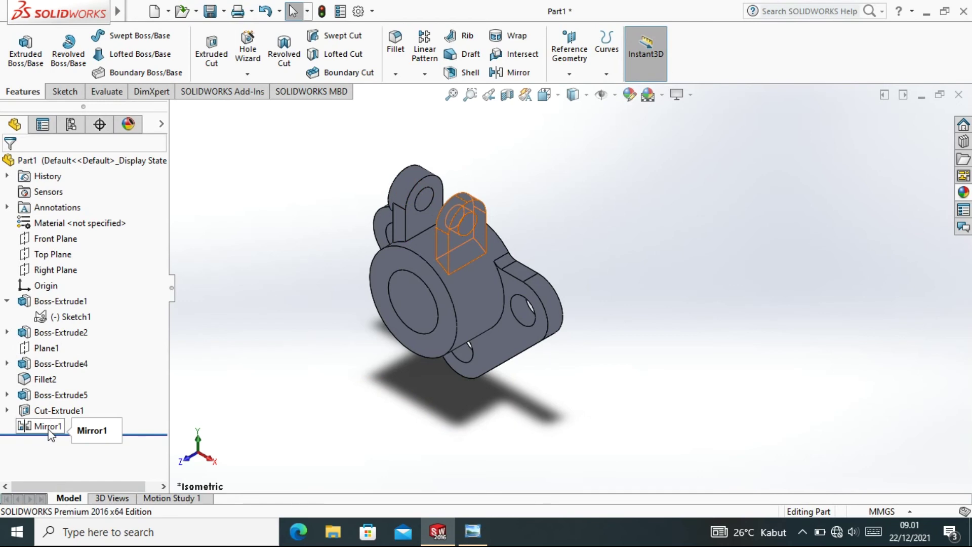
Step: Select the Right Plane, briefly open a section view along it, then cancel it
left_click(57, 270)
right_click(59, 271)
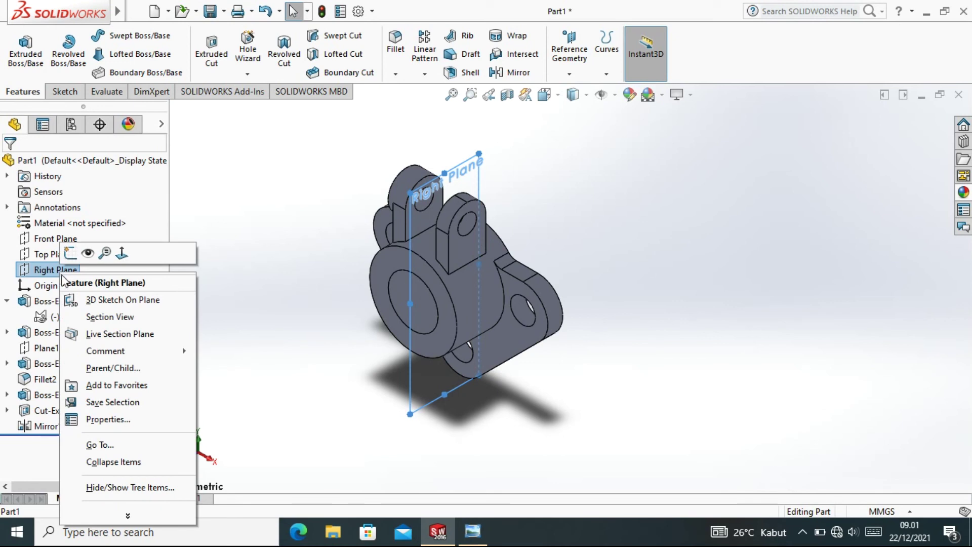
left_click(105, 317)
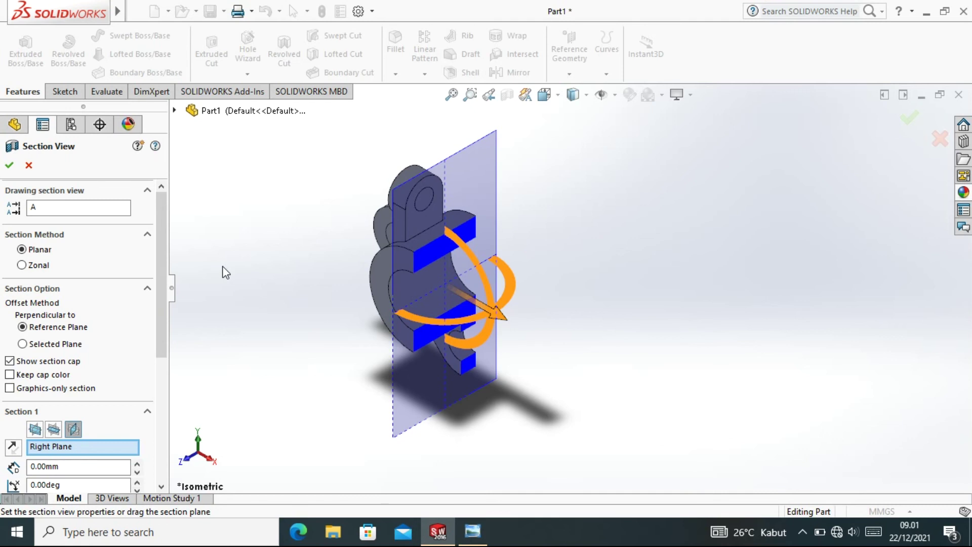
left_click(28, 165)
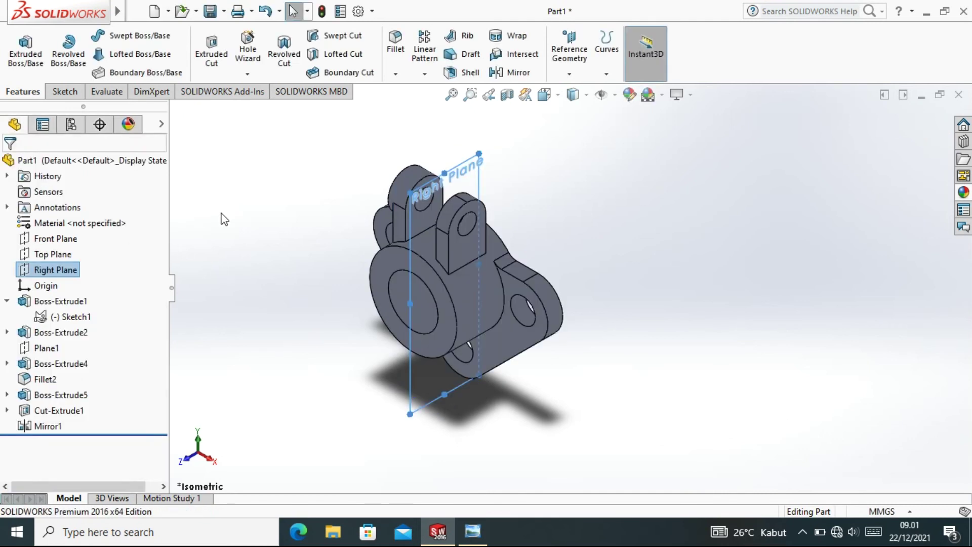
Step: Start a Right Plane mirror with partial preview, add Fillet2 and accept it
left_click(515, 73)
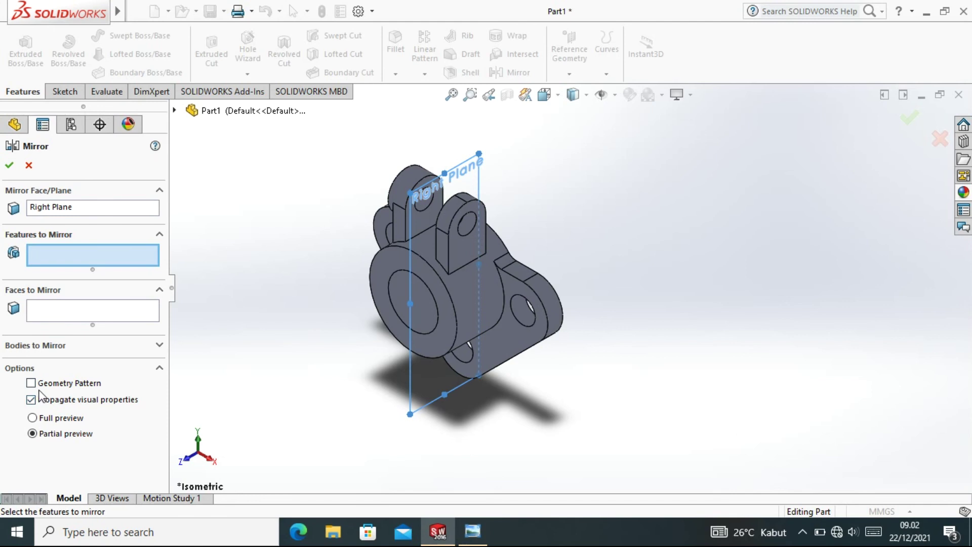
left_click(33, 434)
left_click(159, 234)
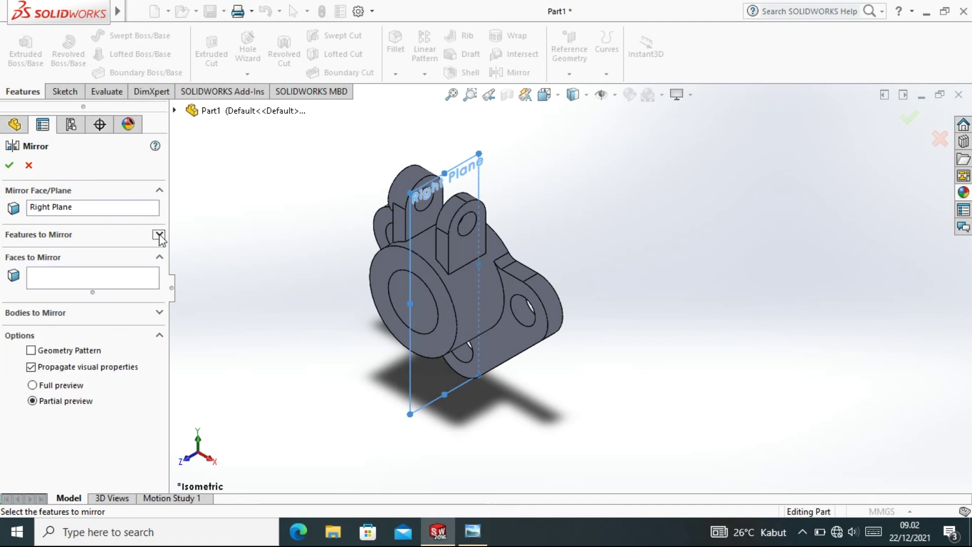
left_click(160, 234)
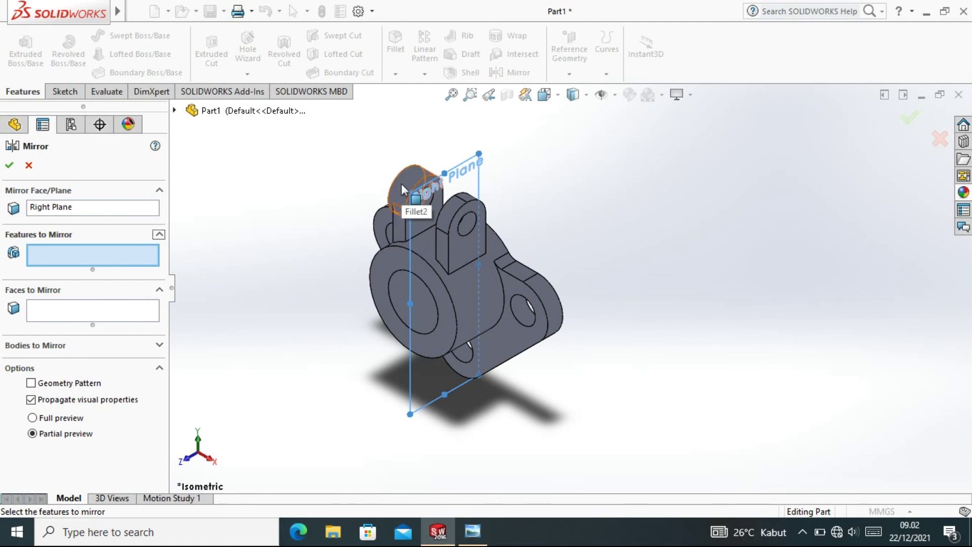
left_click(390, 209)
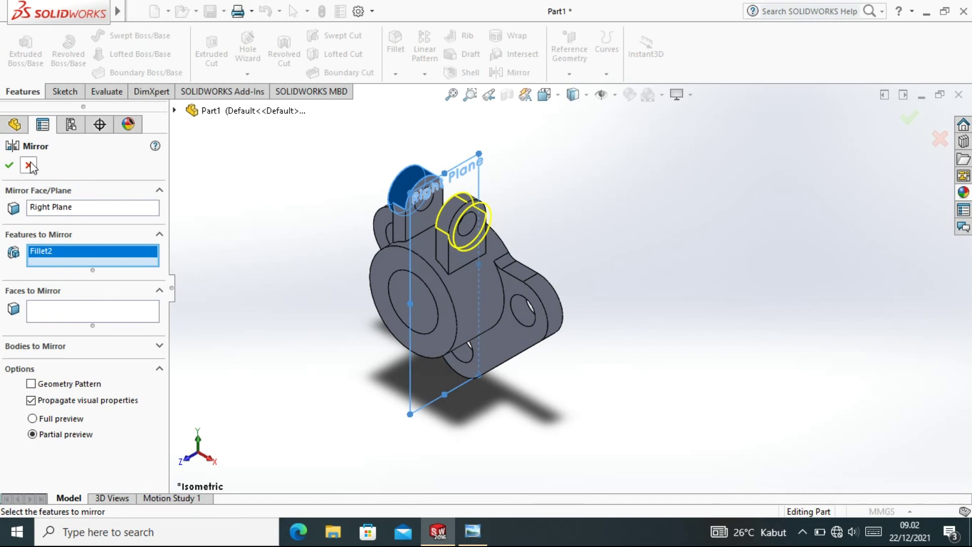
key("Return")
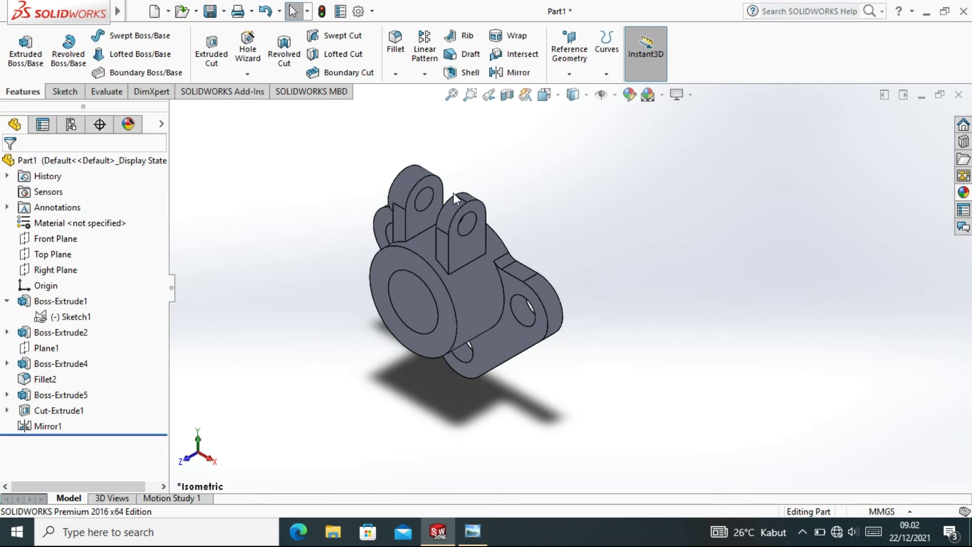
right_click(327, 186)
Step: Rotate the view, then reopen Mirror1 for editing
left_click(375, 217)
mouse_move(380, 222)
left_mouse_down()
mouse_move(471, 213)
mouse_move(447, 294)
mouse_move(367, 253)
mouse_move(389, 242)
mouse_move(301, 297)
left_mouse_up()
right_click(294, 303)
left_click(321, 313)
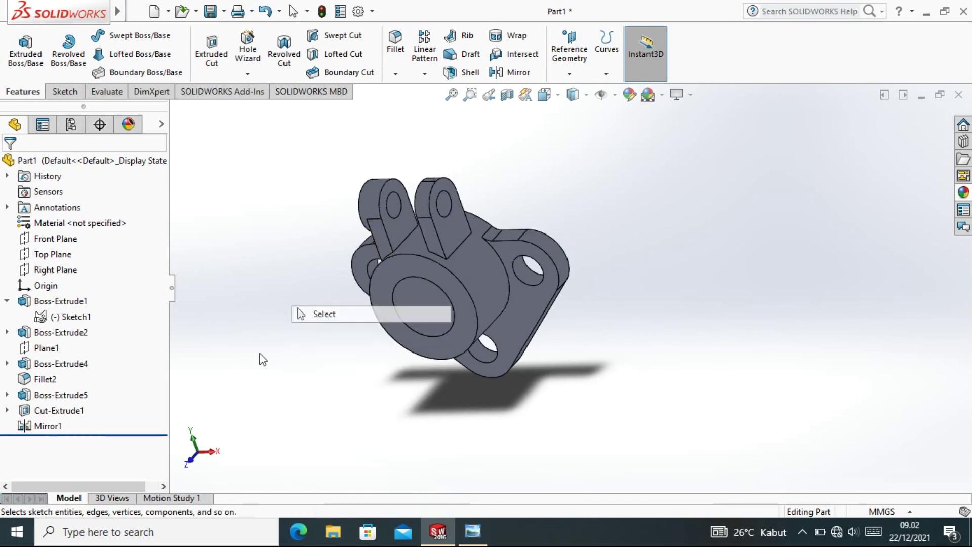
left_click(48, 426)
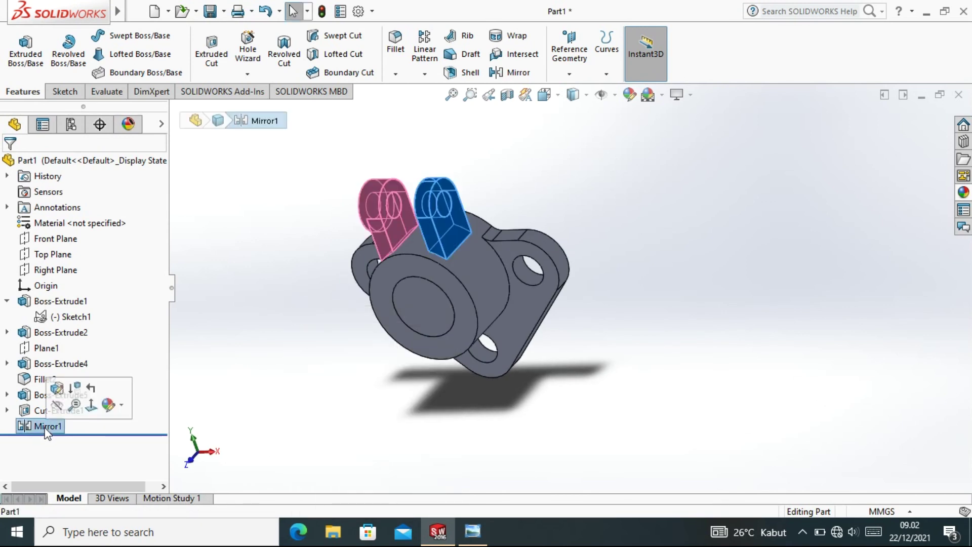
left_click(60, 391)
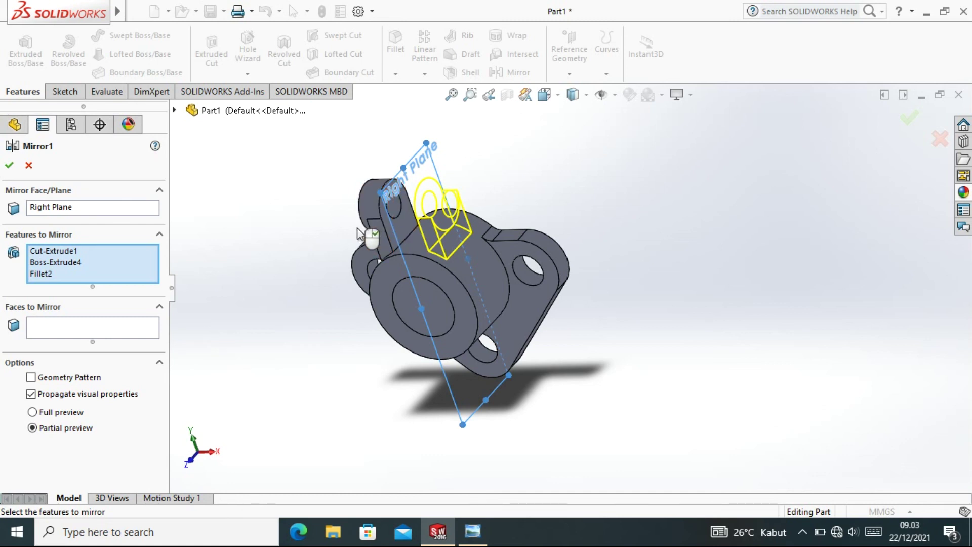
Step: From the left view, add Boss-Extrude5 to Mirror1 and confirm the update
right_click(663, 238)
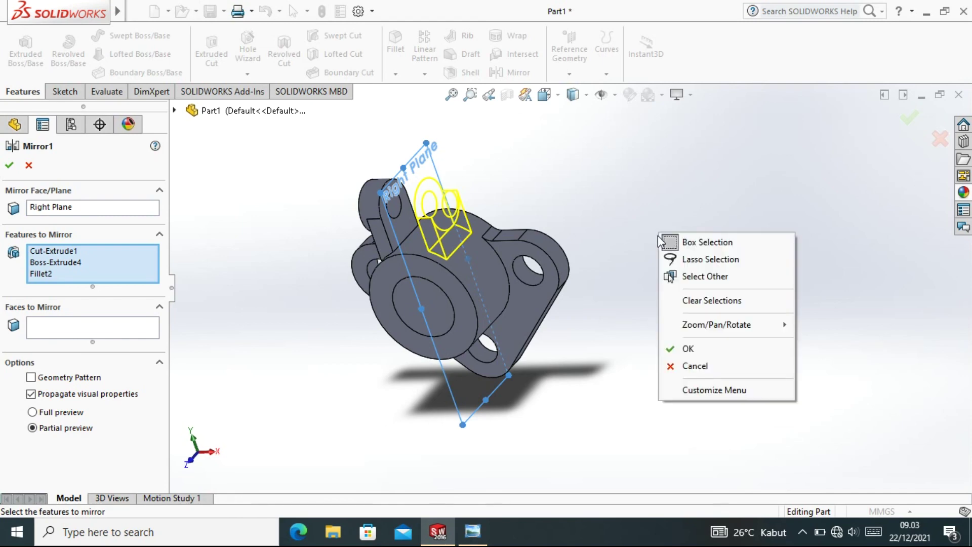
left_click(618, 263)
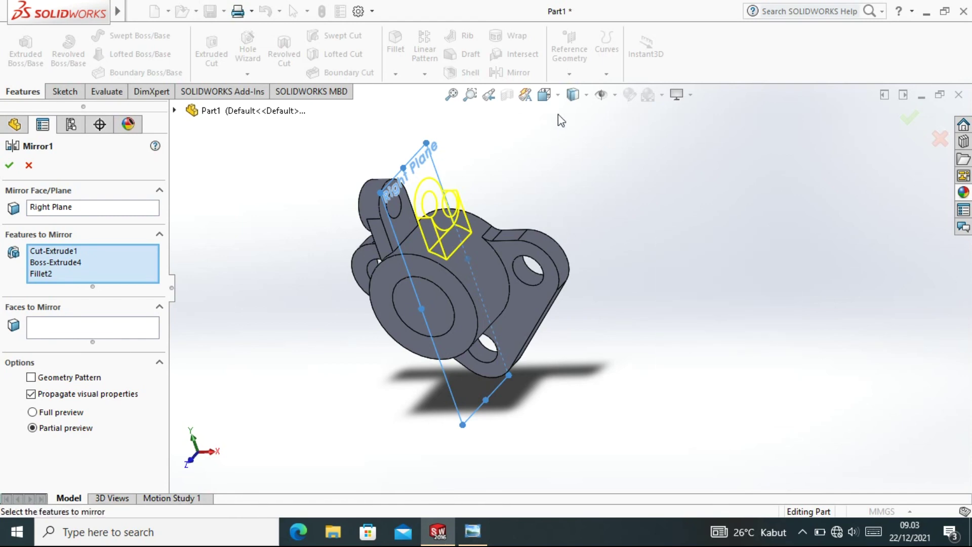
left_click(546, 95)
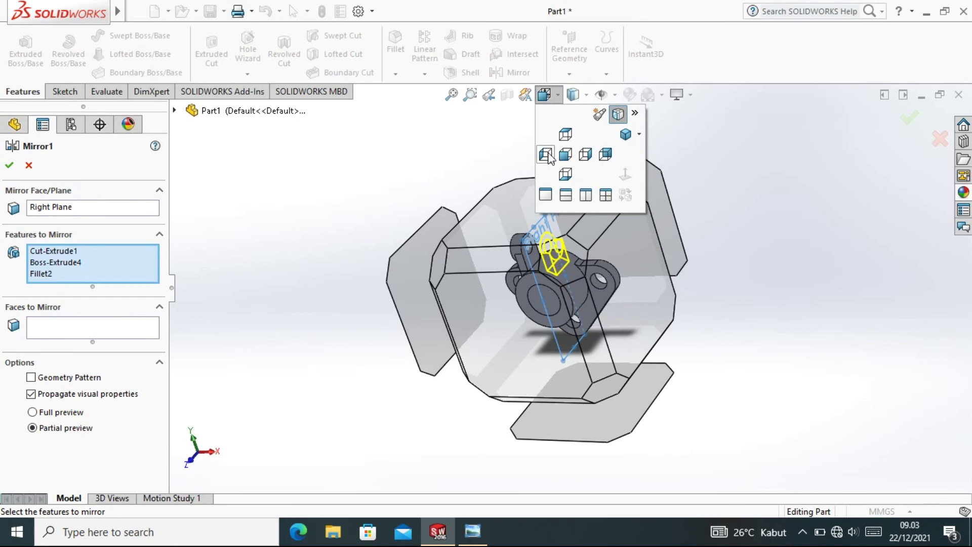
left_click(545, 152)
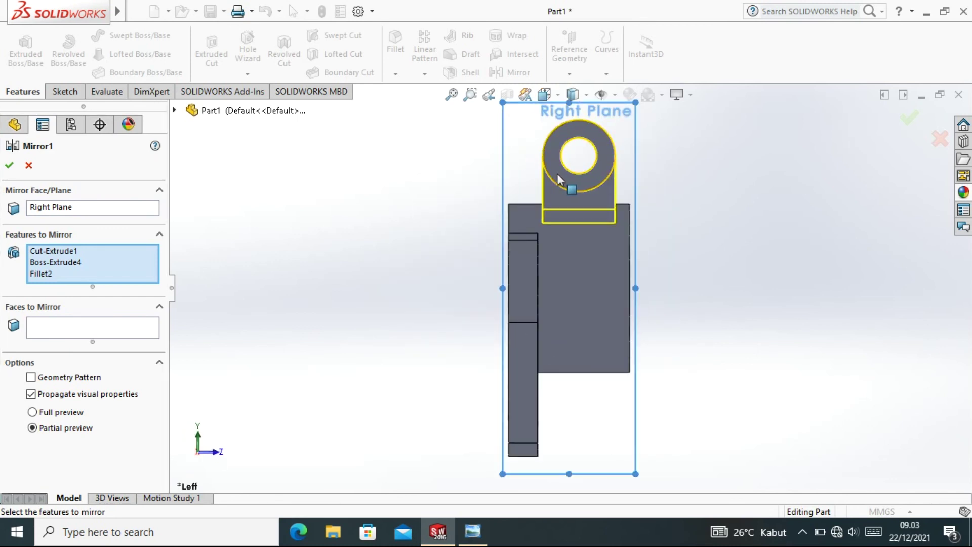
left_click(560, 178)
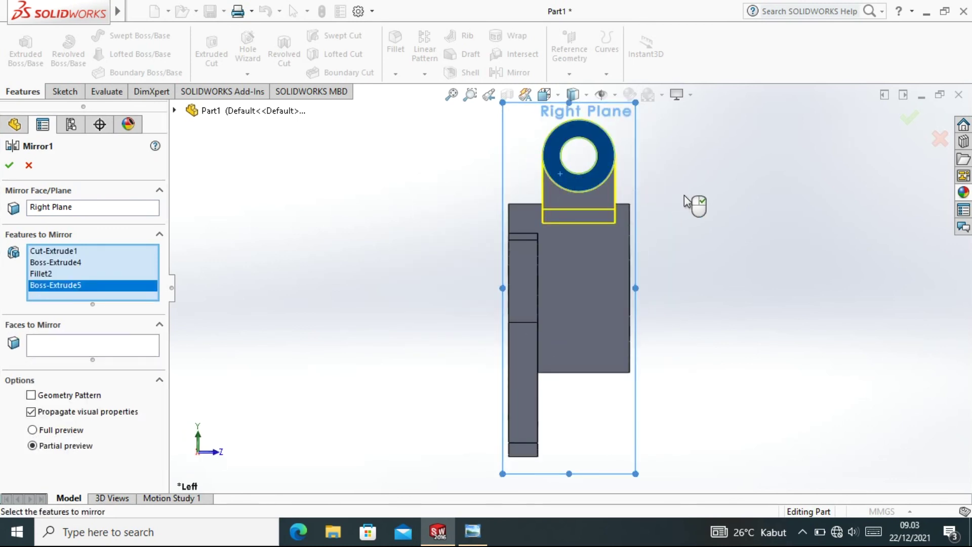
left_click(909, 121)
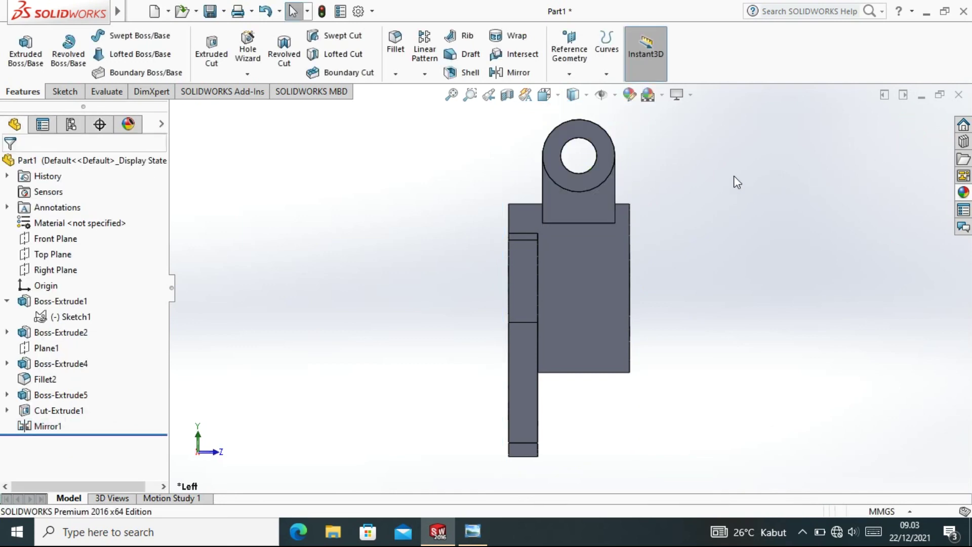
left_click(560, 95)
left_click(559, 95)
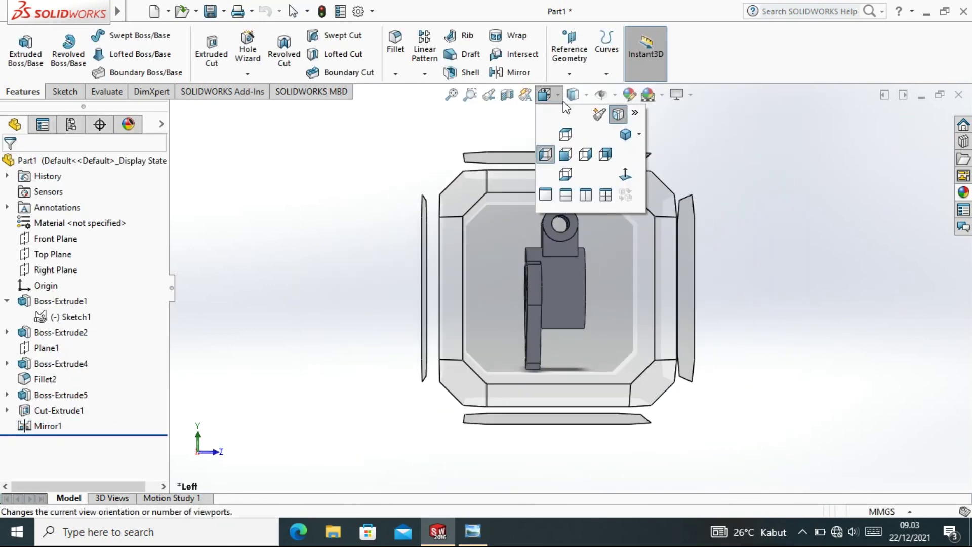
Step: Switch to isometric, then zoom, pan and orbit the part to inspect both lugs
left_click(625, 134)
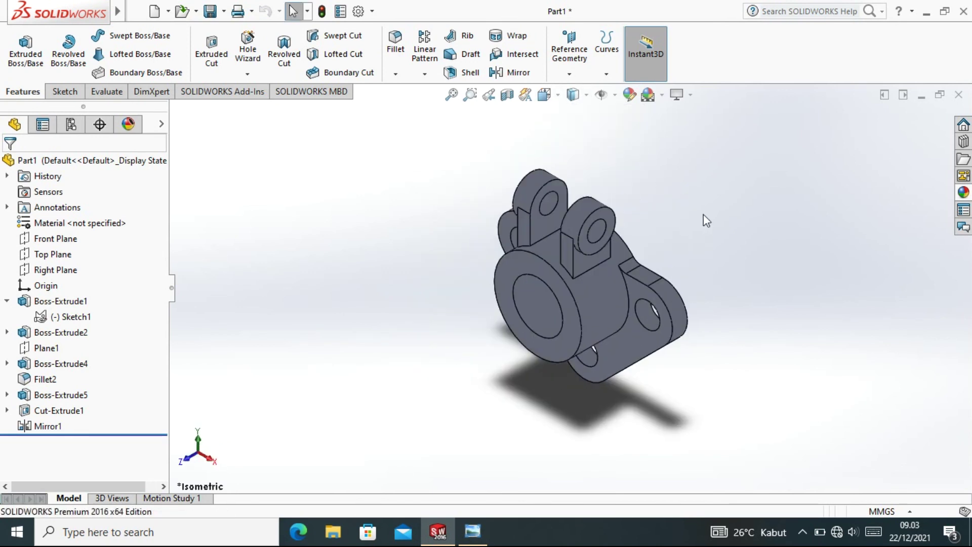
scroll(749, 232, "down", 2)
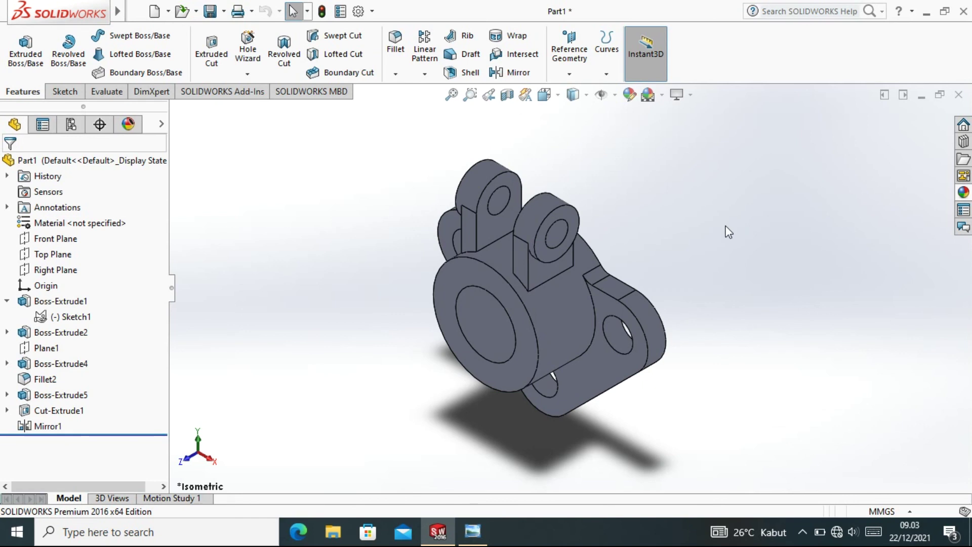
right_click(707, 195)
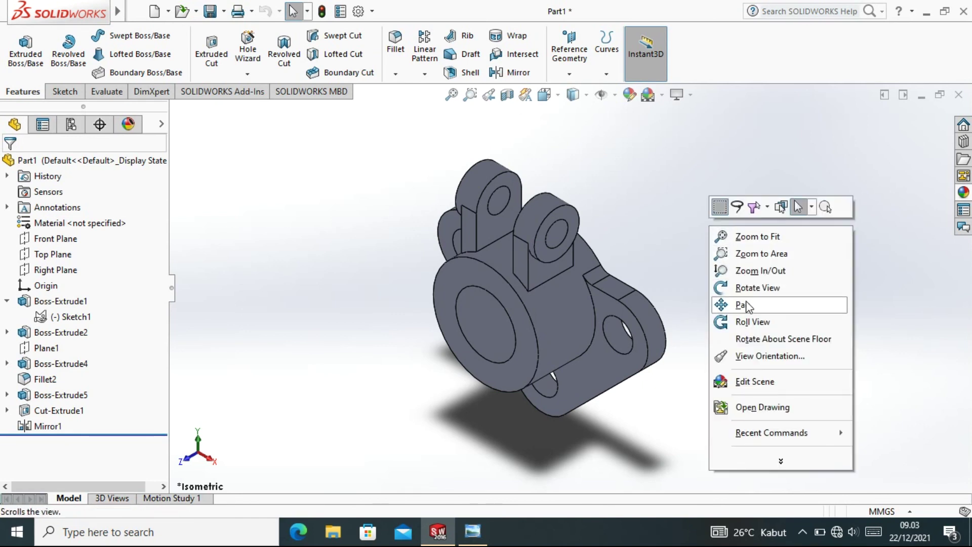
left_click(719, 302)
left_click_drag(651, 259, 516, 257)
right_click(499, 248)
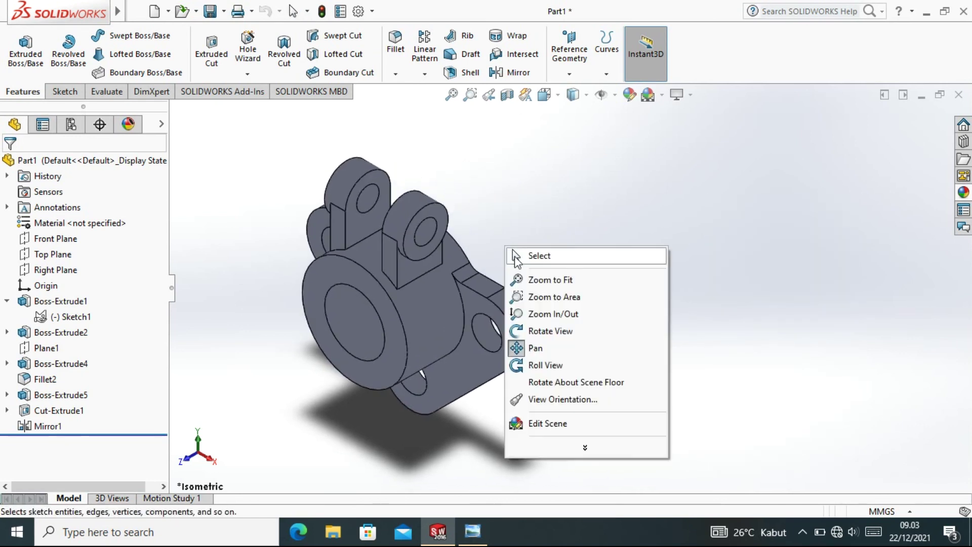
left_click(546, 330)
mouse_move(483, 303)
left_mouse_down()
mouse_move(435, 273)
mouse_move(500, 254)
mouse_move(718, 347)
mouse_move(859, 343)
mouse_move(765, 349)
mouse_move(444, 330)
mouse_move(425, 336)
mouse_move(424, 366)
mouse_move(479, 272)
left_mouse_up()
right_click(518, 247)
left_click(555, 256)
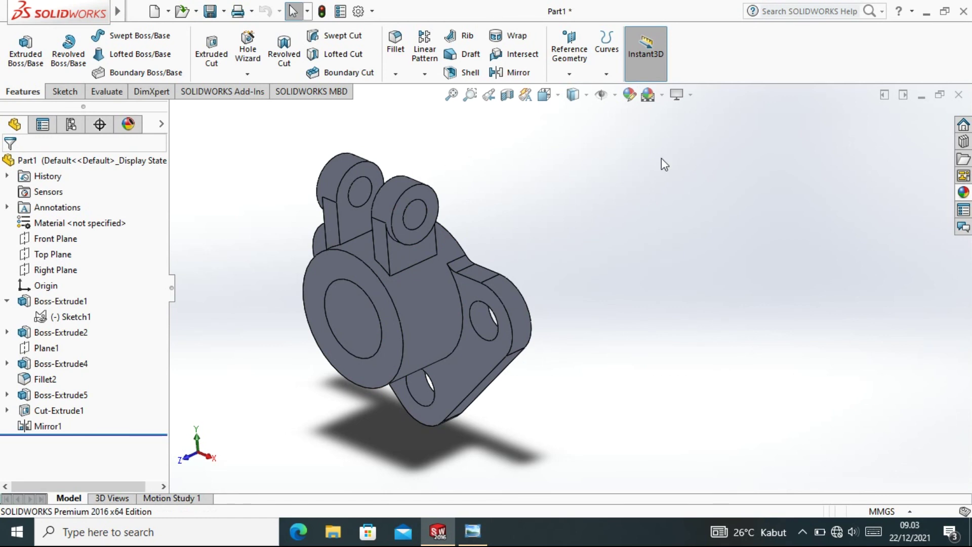
Step: Try the Plain White and Soft Spotlight scenes, then restore 3 Point Faded
left_click(660, 96)
left_click(686, 132)
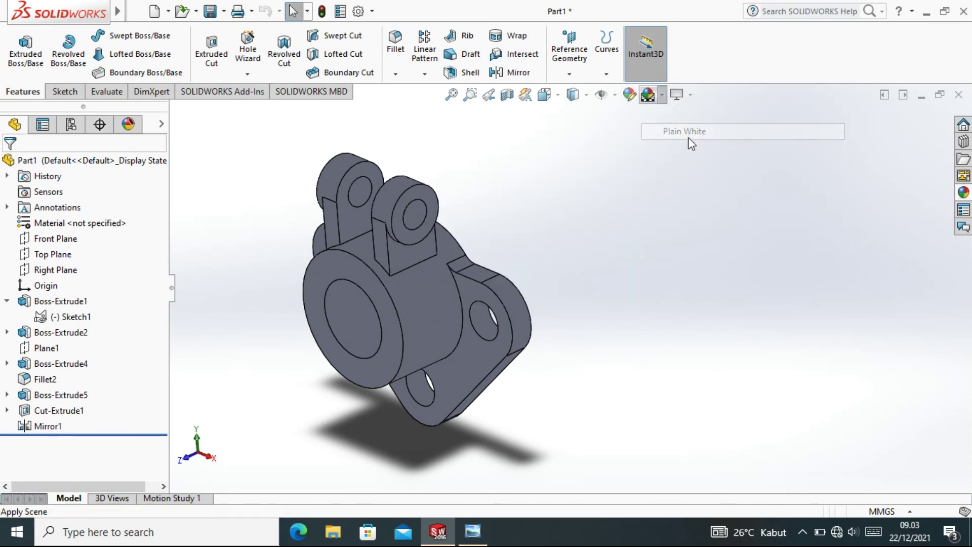
left_click(615, 96)
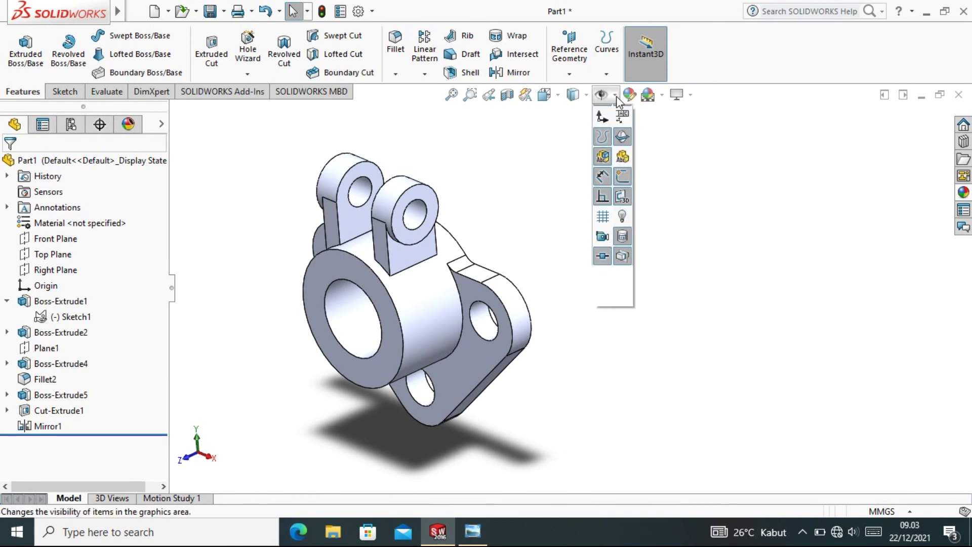
left_click(663, 95)
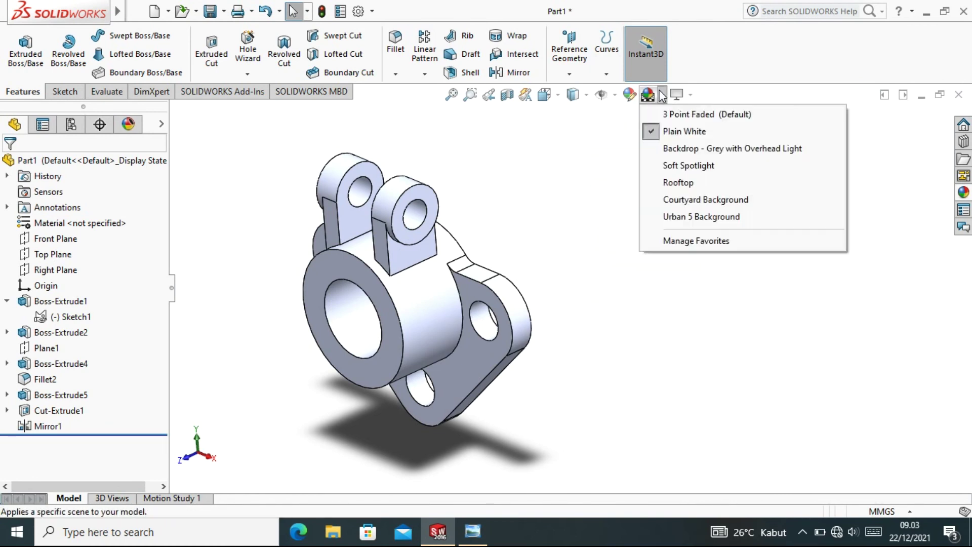
left_click(668, 166)
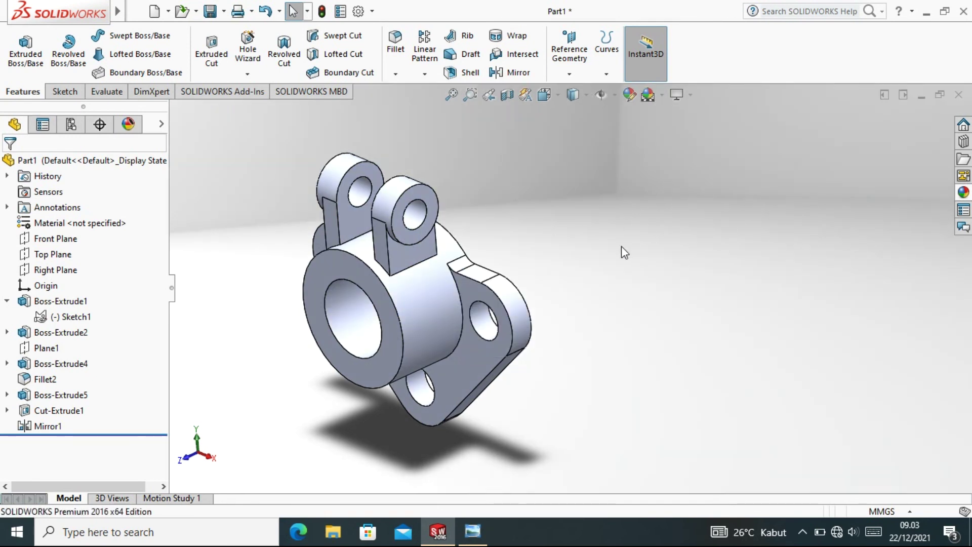
left_click(661, 94)
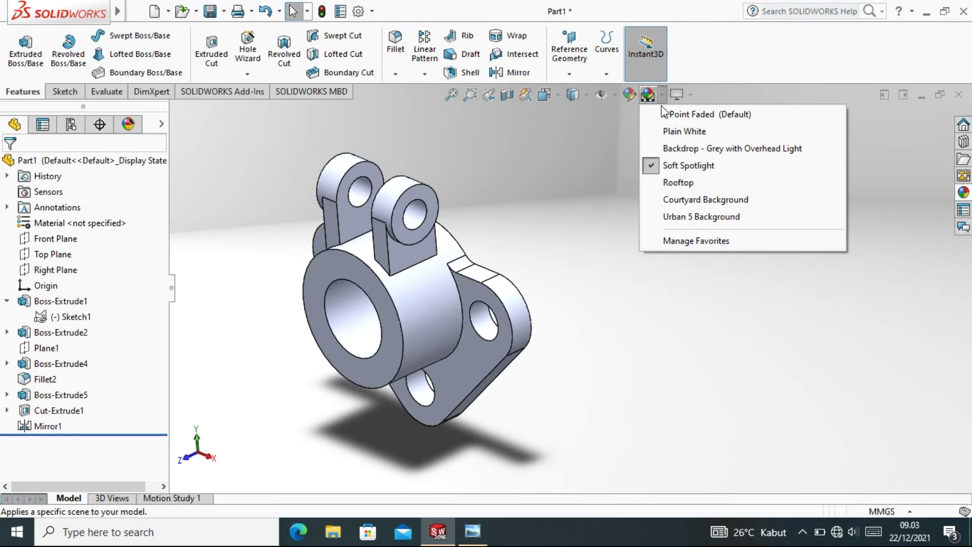
left_click(657, 115)
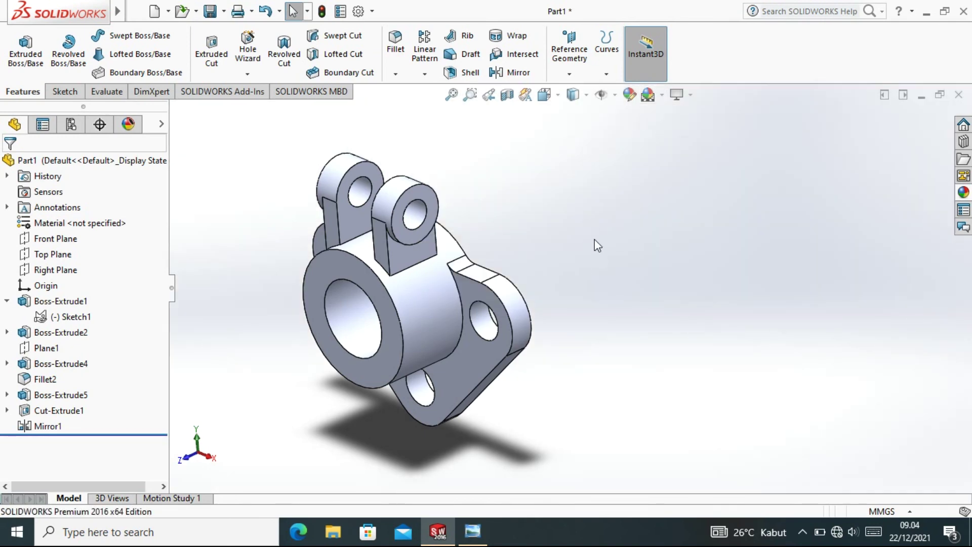
Step: Snap the part to isometric and pan it left in the view
left_click(557, 96)
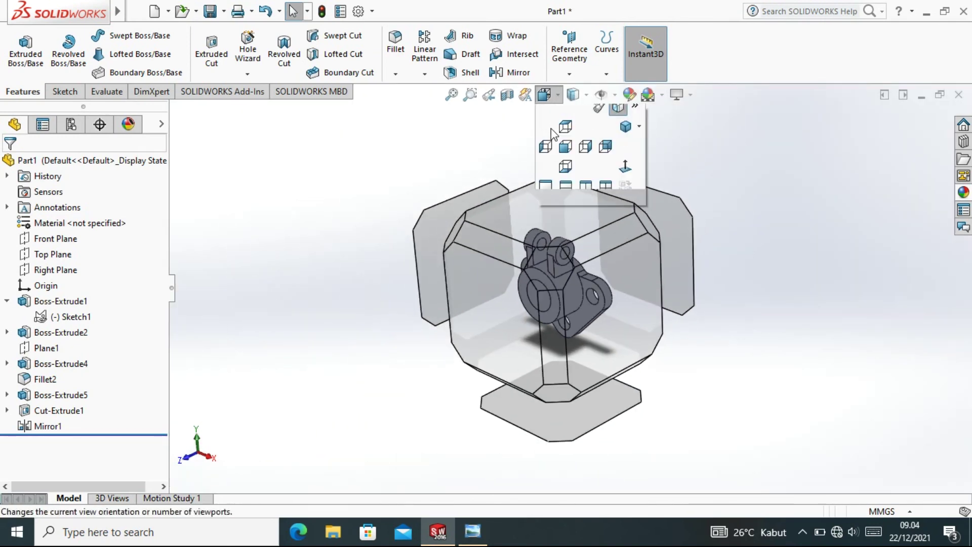
left_click(621, 136)
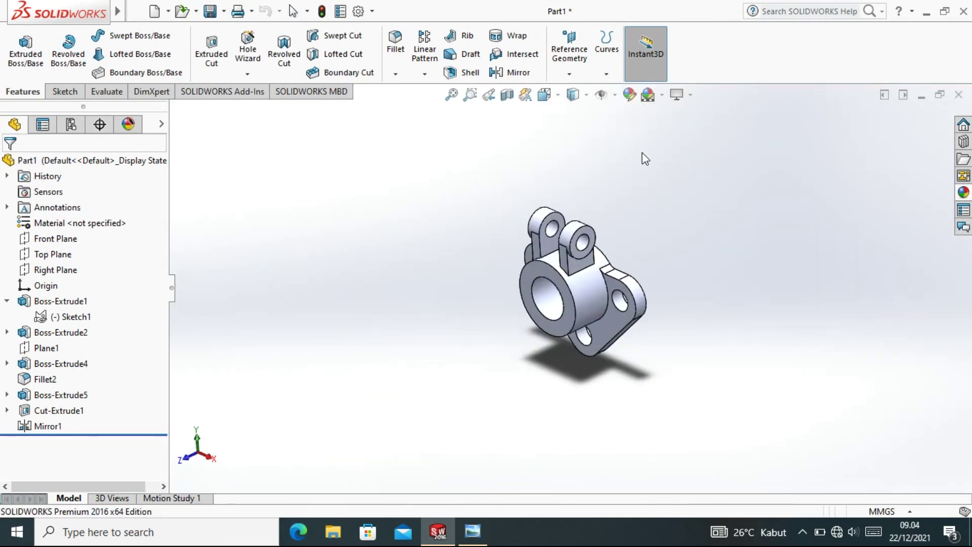
right_click(703, 238)
left_click(729, 317)
mouse_move(692, 278)
left_mouse_down()
mouse_move(621, 274)
mouse_move(473, 301)
left_mouse_up()
right_click(491, 295)
left_click(526, 305)
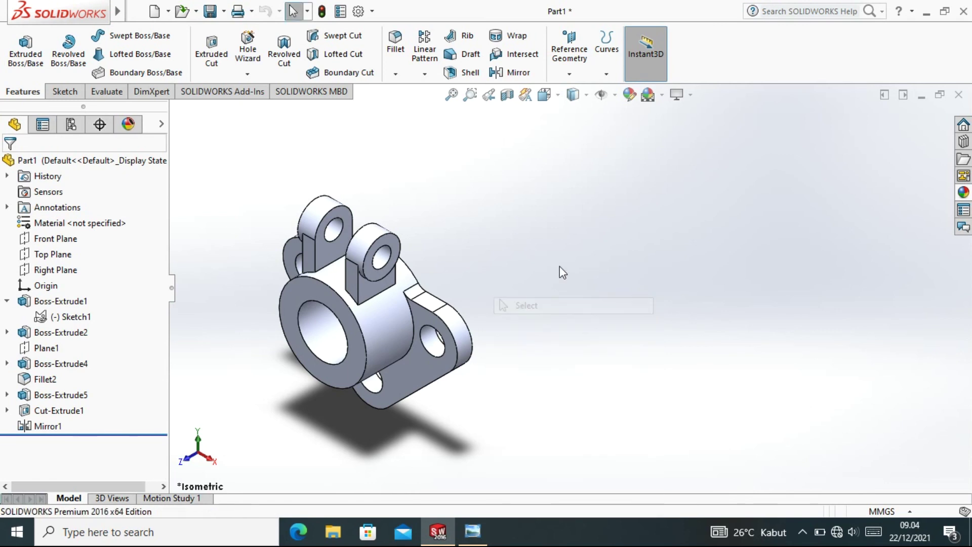
Step: Apply the Metal > Steel wrought steel appearance to the whole part
left_click(959, 194)
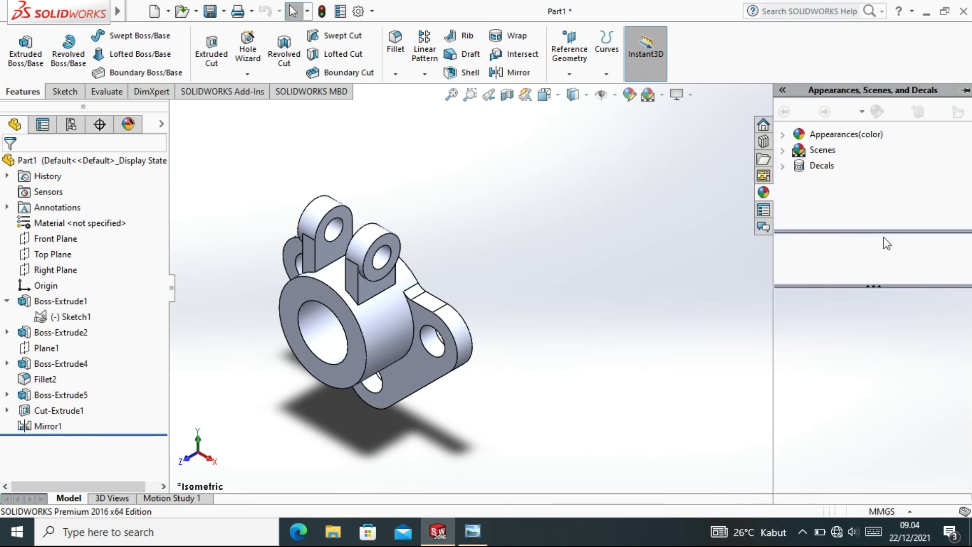
left_click(842, 135)
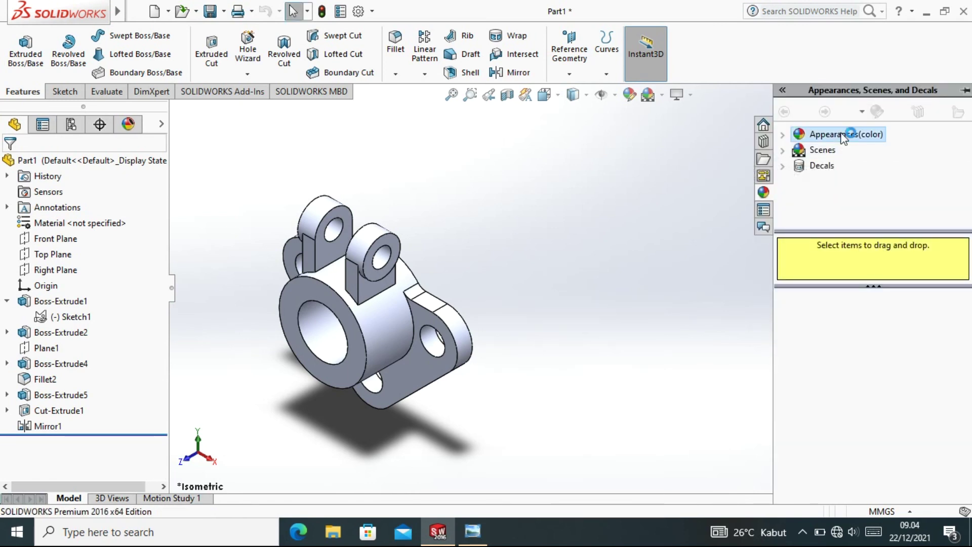
left_click(783, 136)
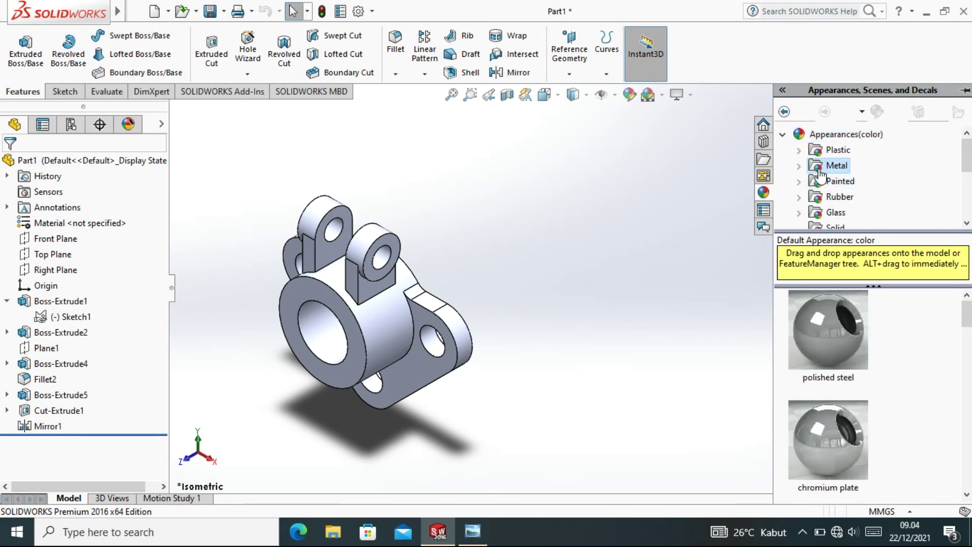
left_click(799, 167)
left_click(853, 152)
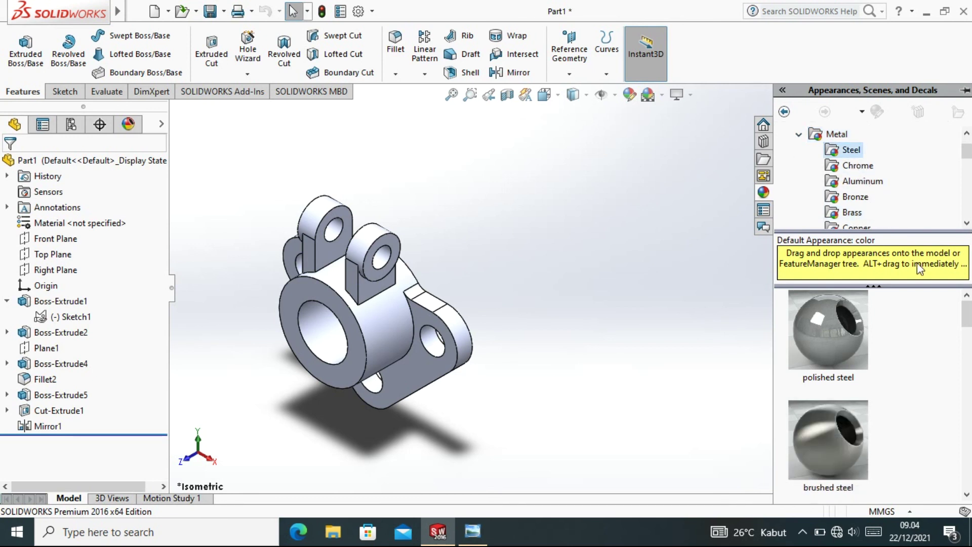
left_click_drag(966, 322, 962, 481)
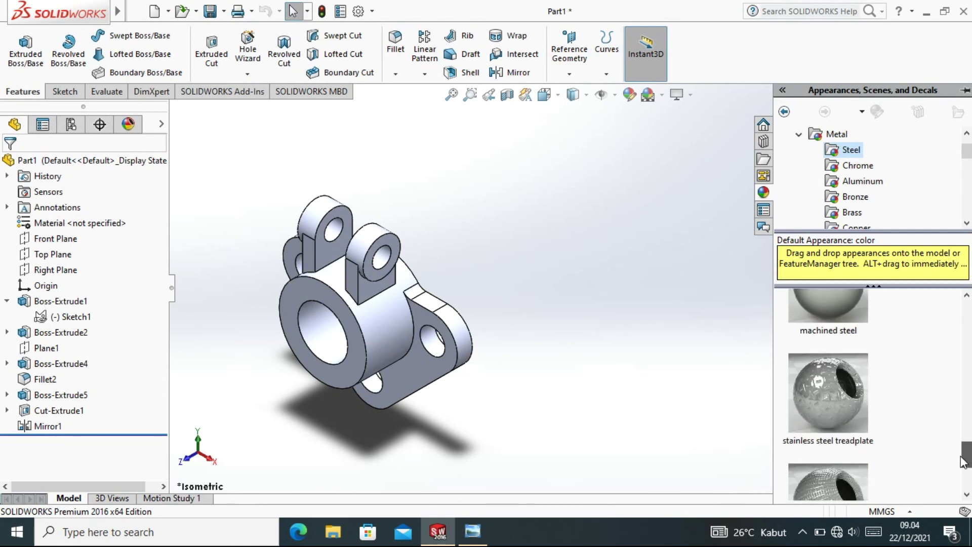
left_click_drag(960, 481, 955, 486)
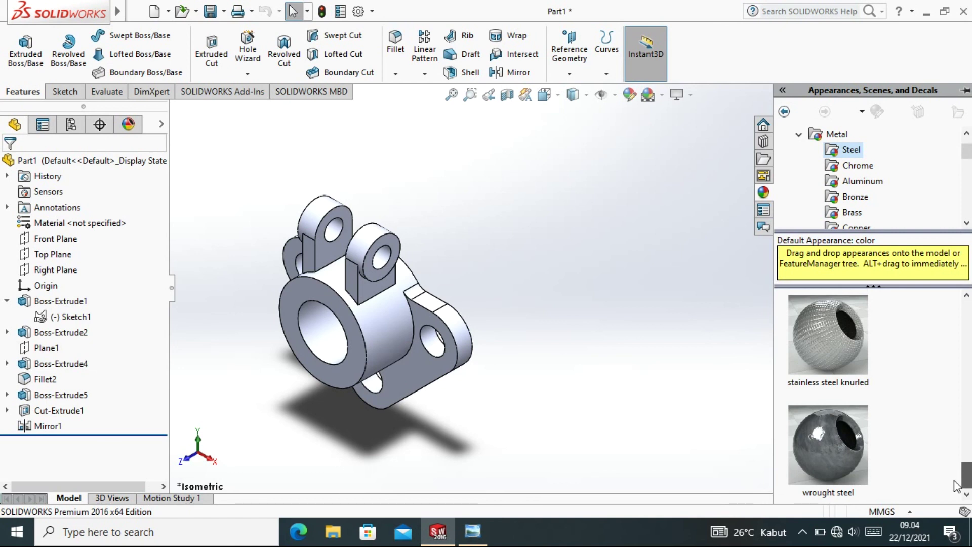
left_click(824, 439)
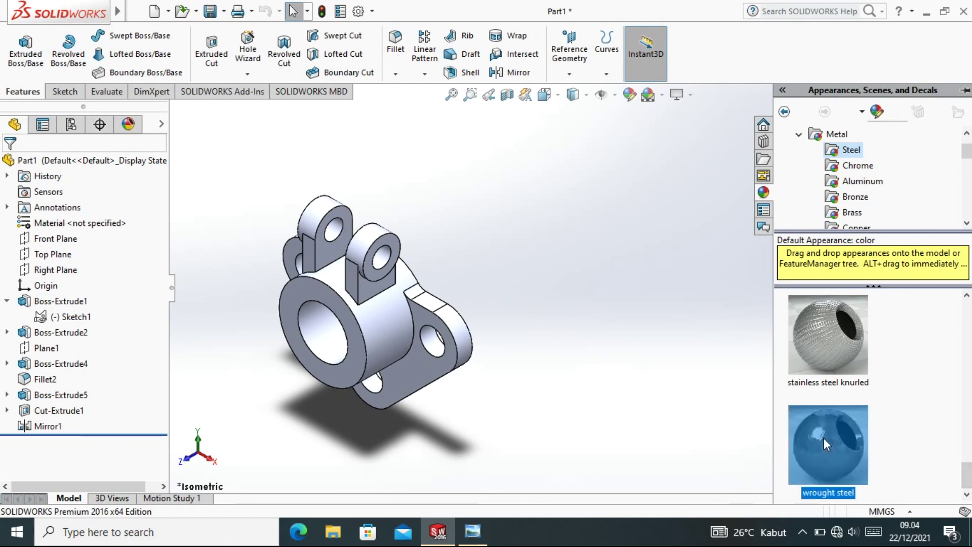
right_click(824, 438)
left_click(872, 332)
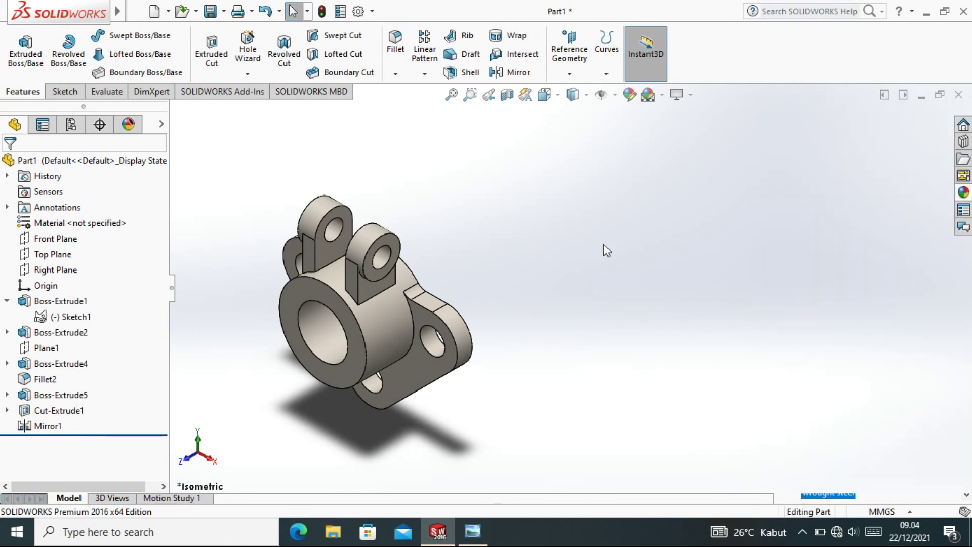
Step: Pan the steel part left and up in the view
right_click(533, 268)
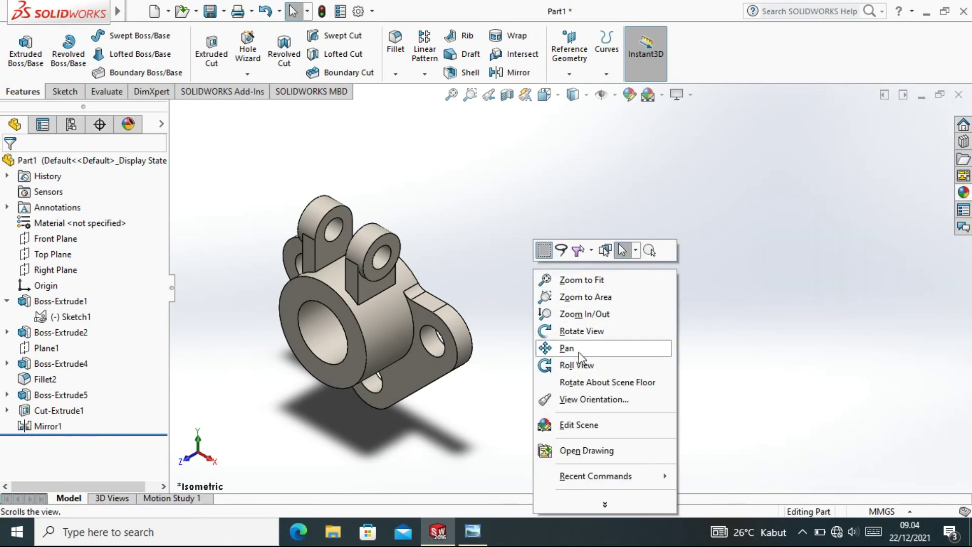
left_click(563, 348)
mouse_move(540, 296)
left_mouse_down()
mouse_move(517, 282)
mouse_move(494, 285)
left_mouse_up()
right_click(494, 285)
Step: Show the full LATIHAN-6 drawing beside the part and orbit the part to compare
left_click(536, 295)
left_click(473, 530)
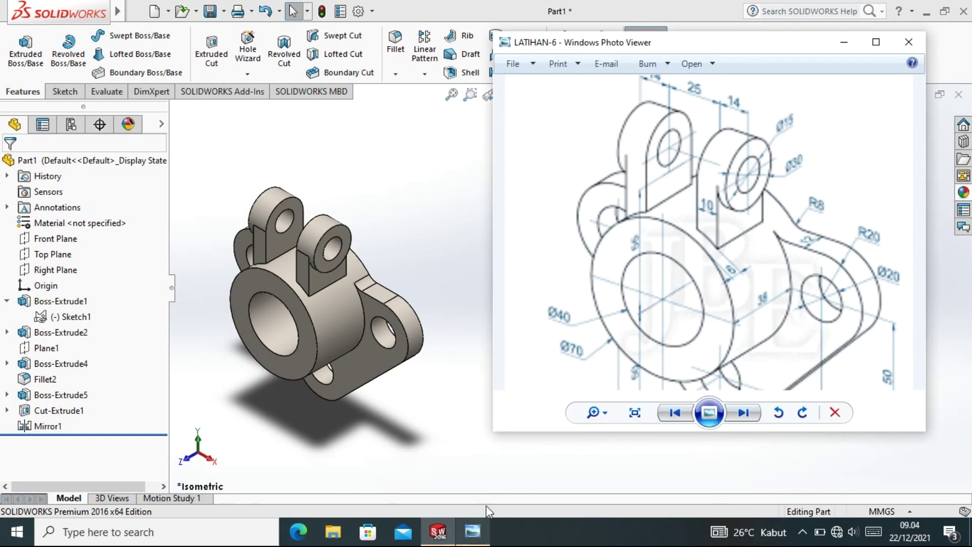
scroll(725, 210, "down", 1)
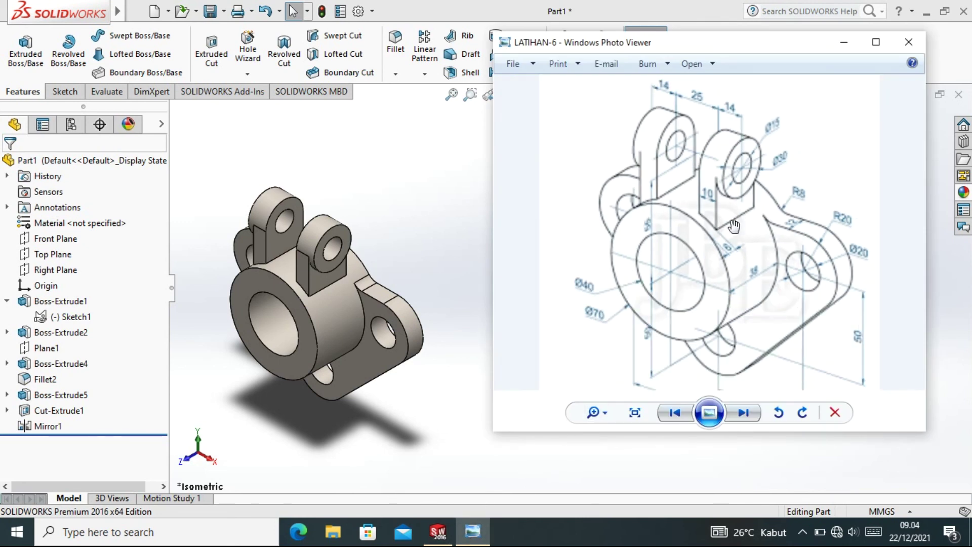
scroll(735, 229, "down", 1)
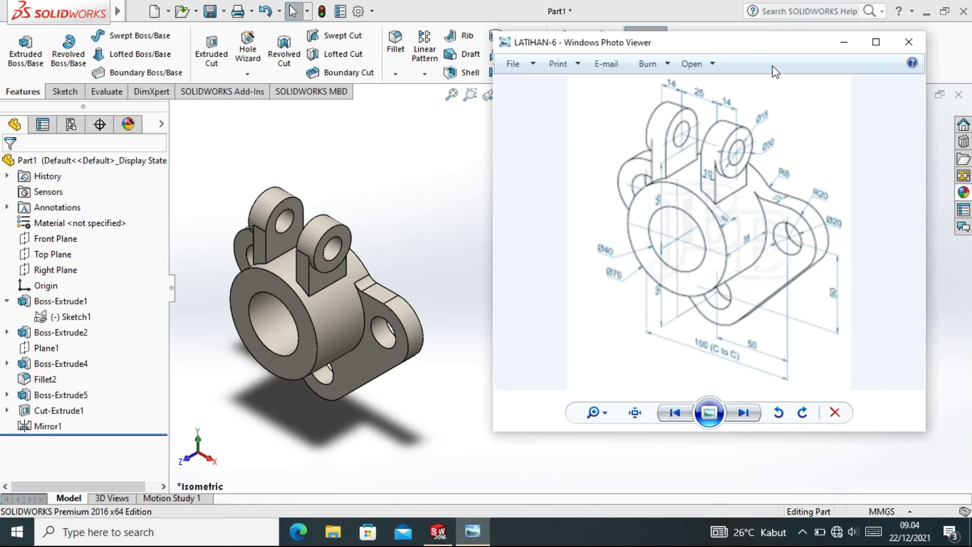
left_click_drag(770, 48, 732, 97)
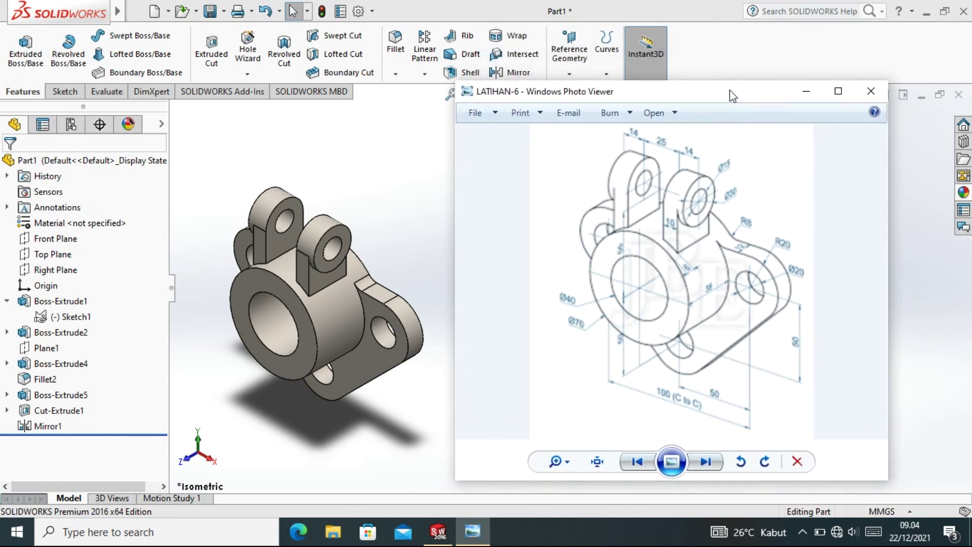
right_click(789, 213)
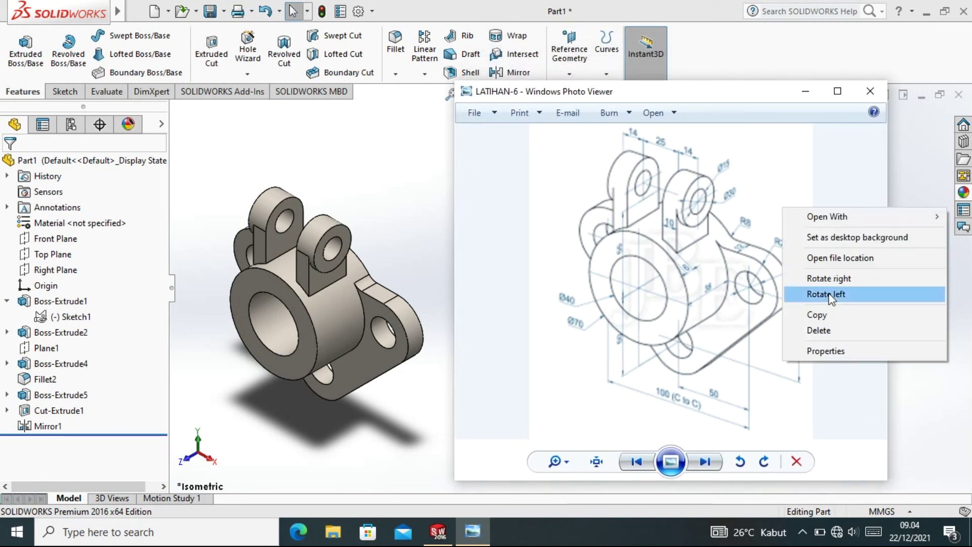
left_click(820, 176)
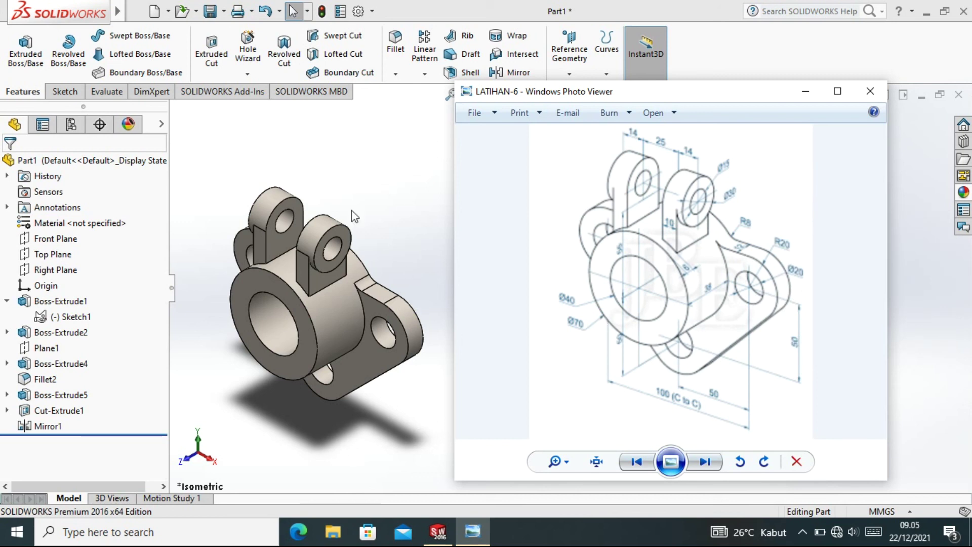
left_click_drag(745, 94, 782, 100)
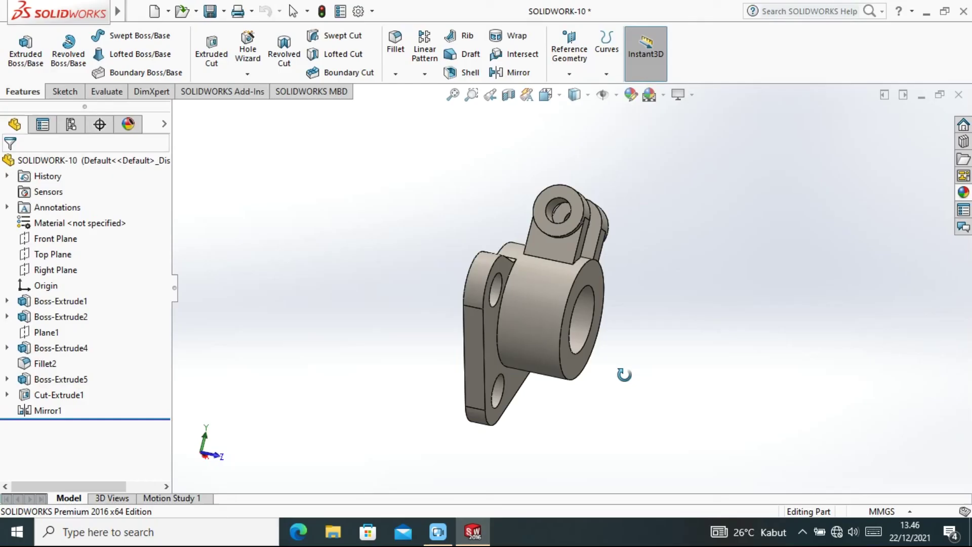
mouse_move(624, 374)
middle_mouse_down()
mouse_move(508, 389)
mouse_move(538, 337)
mouse_move(590, 291)
mouse_move(677, 258)
mouse_move(696, 282)
mouse_move(750, 274)
mouse_move(749, 249)
mouse_move(623, 271)
mouse_move(636, 226)
mouse_move(729, 219)
mouse_move(585, 210)
mouse_move(678, 245)
mouse_move(714, 243)
mouse_move(678, 265)
mouse_move(636, 271)
mouse_move(663, 229)
mouse_move(626, 193)
mouse_move(597, 287)
mouse_move(648, 282)
mouse_move(663, 223)
mouse_move(645, 261)
mouse_move(646, 212)
mouse_move(677, 184)
mouse_move(714, 200)
mouse_move(749, 238)
mouse_move(744, 291)
mouse_move(716, 314)
mouse_move(658, 322)
mouse_move(592, 307)
mouse_move(567, 268)
mouse_move(554, 216)
middle_mouse_up()
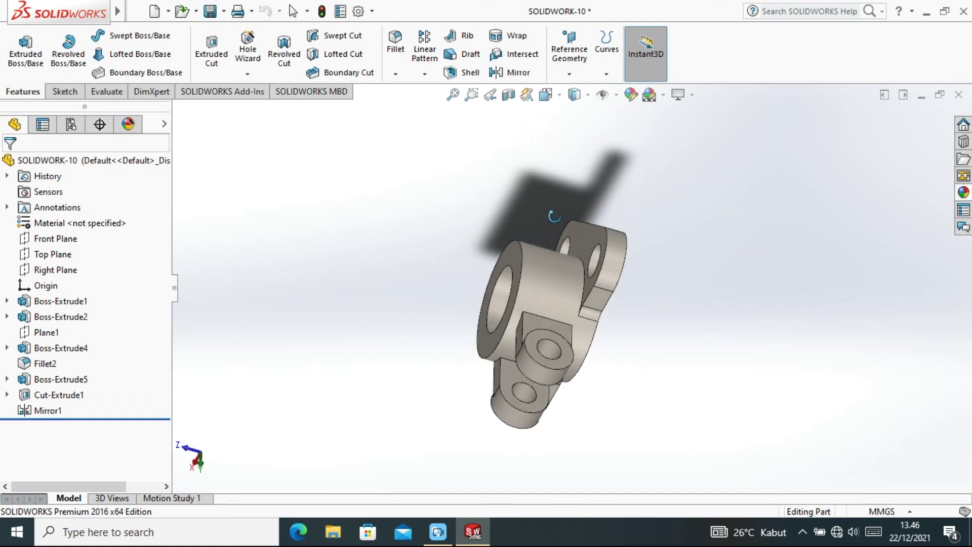
Step: Orbit the wrought-steel part to inspect the flange, bore and lugs from several sides
mouse_move(562, 331)
middle_mouse_down()
mouse_move(601, 332)
mouse_move(588, 265)
mouse_move(603, 217)
middle_mouse_up()
mouse_move(632, 354)
middle_mouse_down()
mouse_move(655, 288)
mouse_move(694, 282)
mouse_move(724, 295)
mouse_move(723, 330)
mouse_move(777, 330)
middle_mouse_up()
mouse_move(739, 317)
middle_mouse_down()
mouse_move(696, 276)
mouse_move(685, 302)
mouse_move(692, 328)
mouse_move(675, 306)
middle_mouse_up()
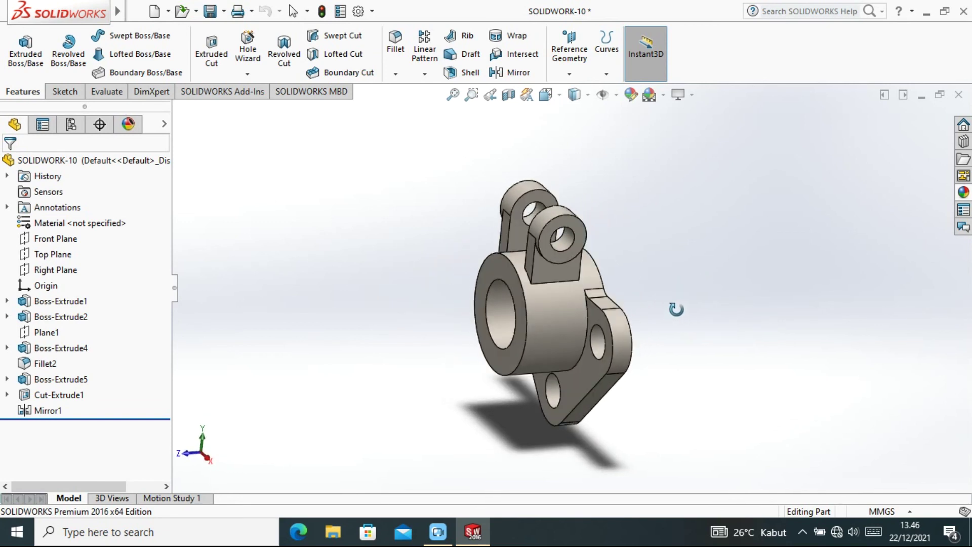
Step: Return to normal selection mode and set the part to the Isometric view
right_click(675, 307)
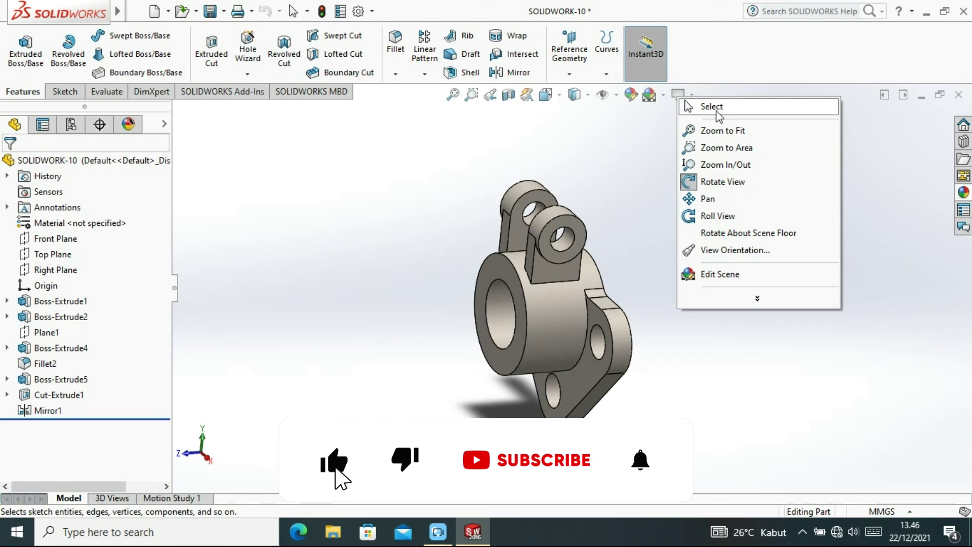
left_click(691, 109)
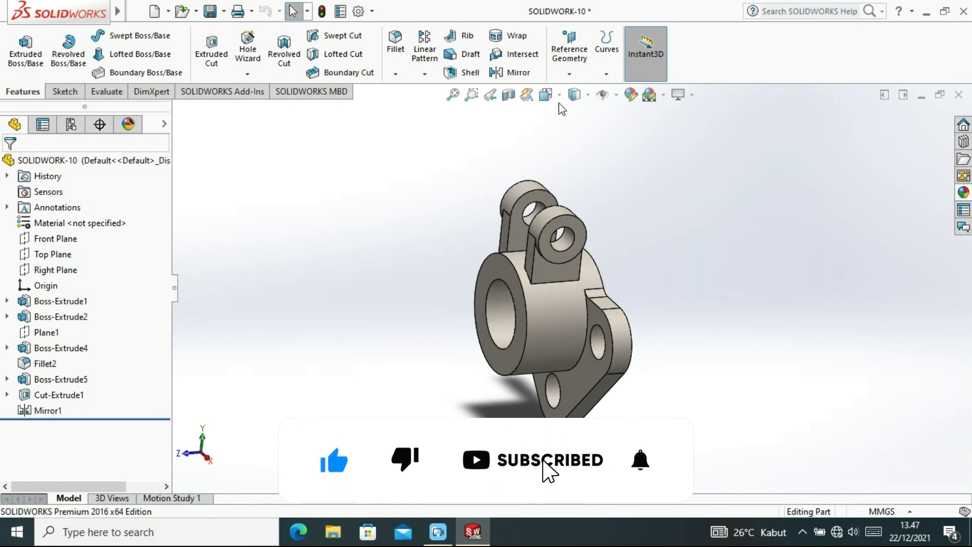
left_click(546, 94)
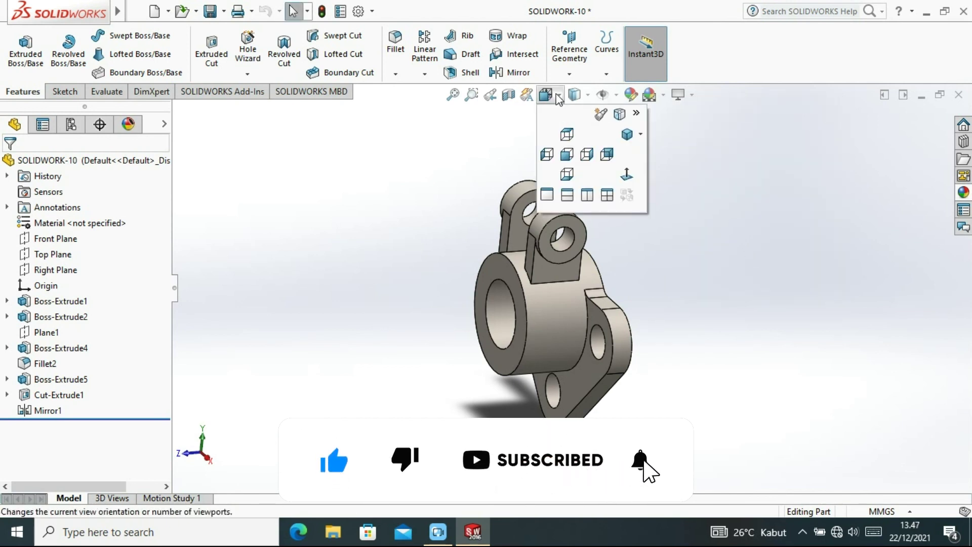
left_click(627, 135)
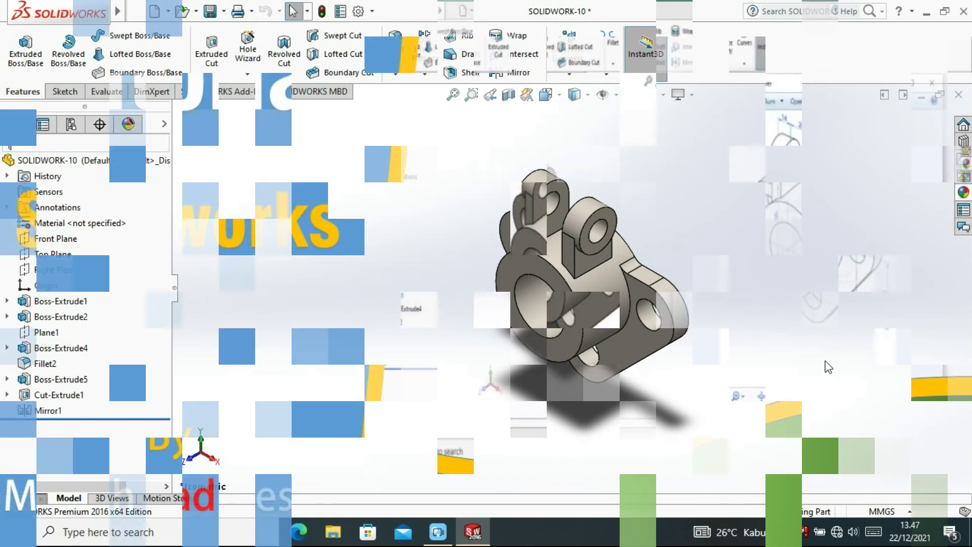